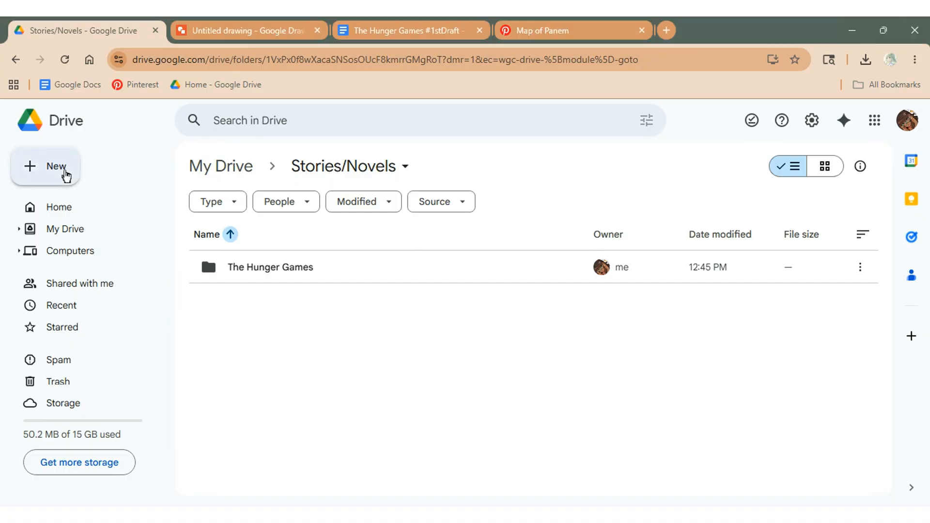
click(67, 175)
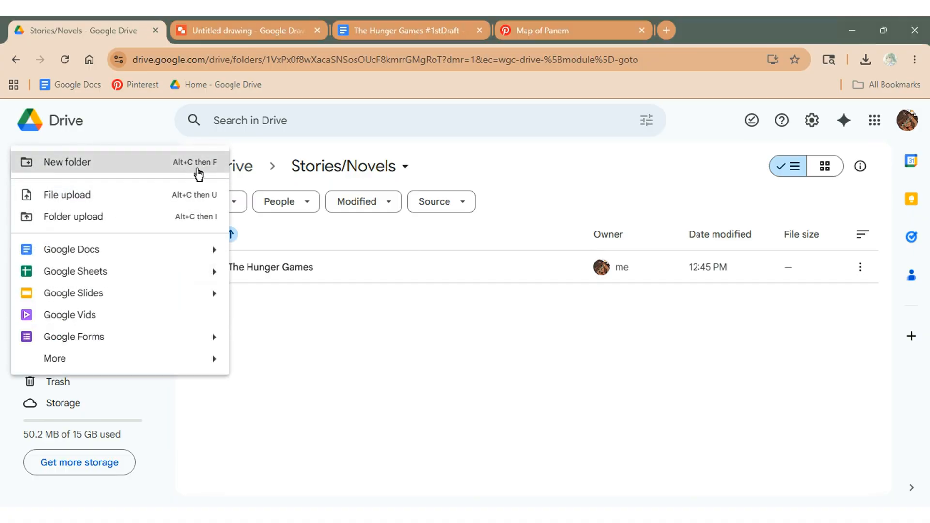
click(196, 173)
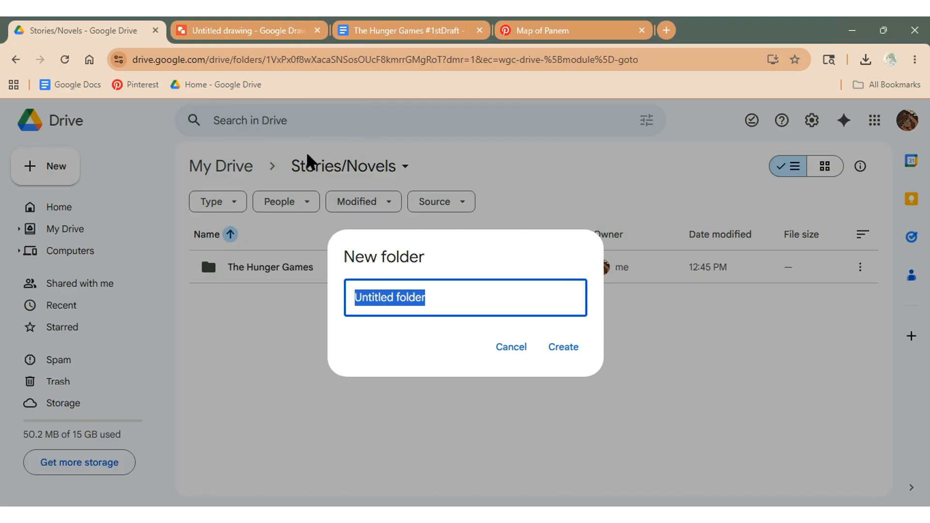
click(510, 347)
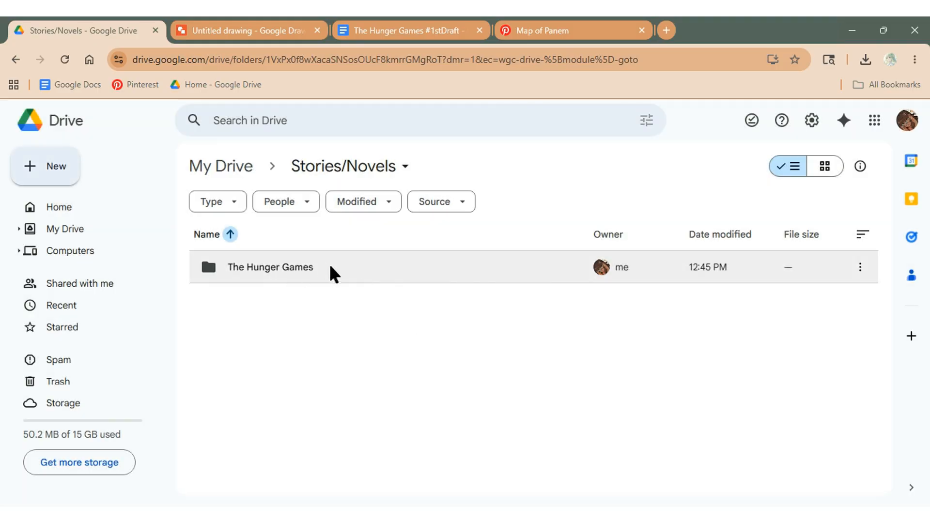
right_click(415, 336)
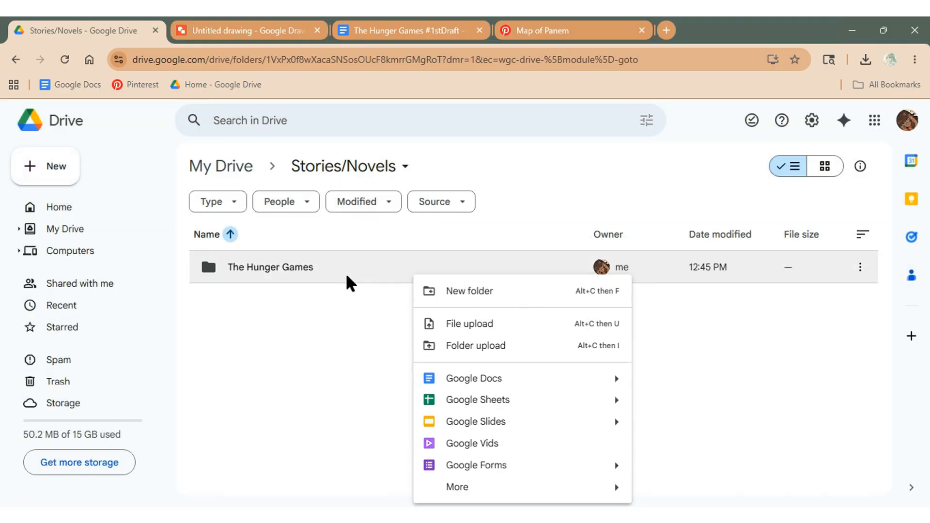
click(440, 293)
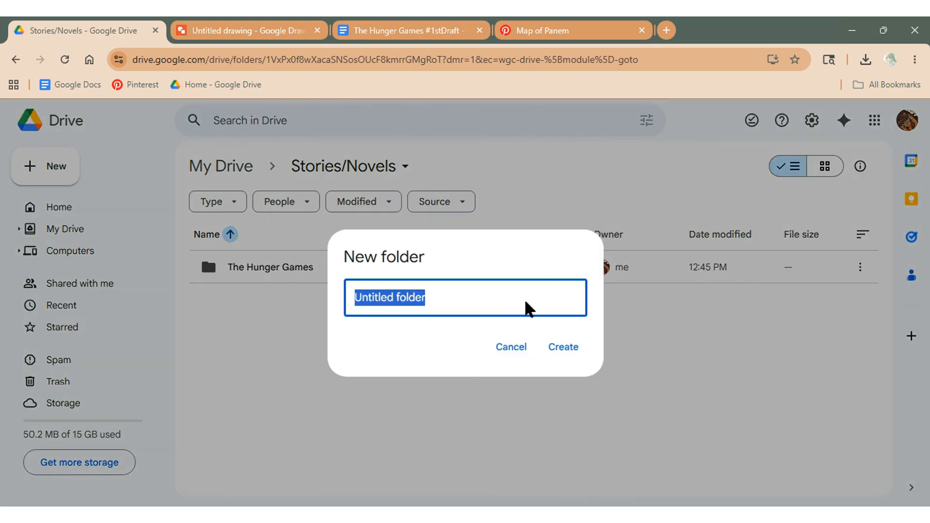
click(556, 344)
Open The Hunger Games folder inside Stories/Novels.
click(353, 271)
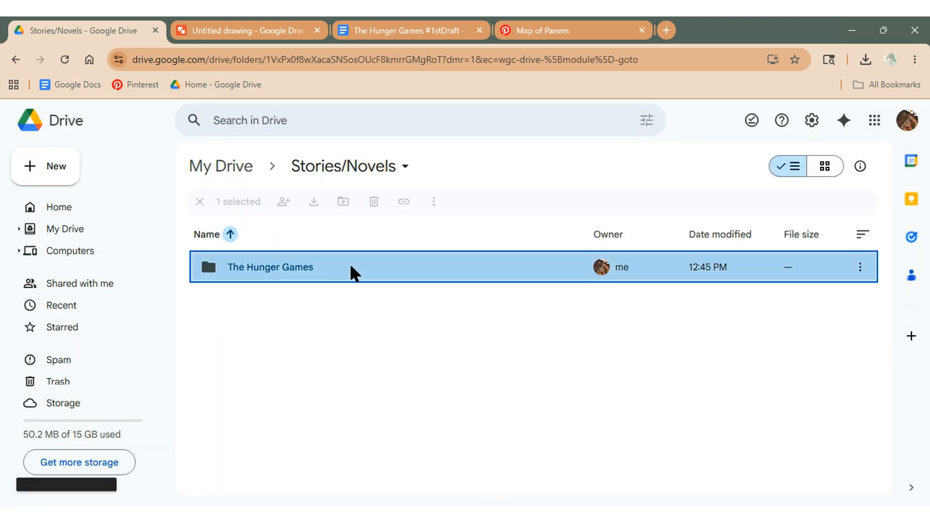
click(365, 305)
double_click(363, 256)
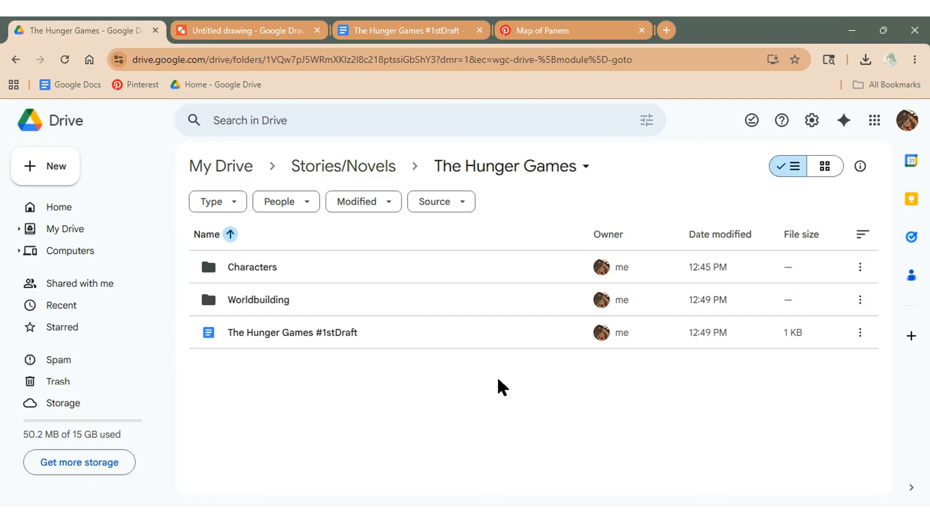
Switch to The Hunger Games #1stDraft document and examine its title page and Chapter 1 page.
click(455, 21)
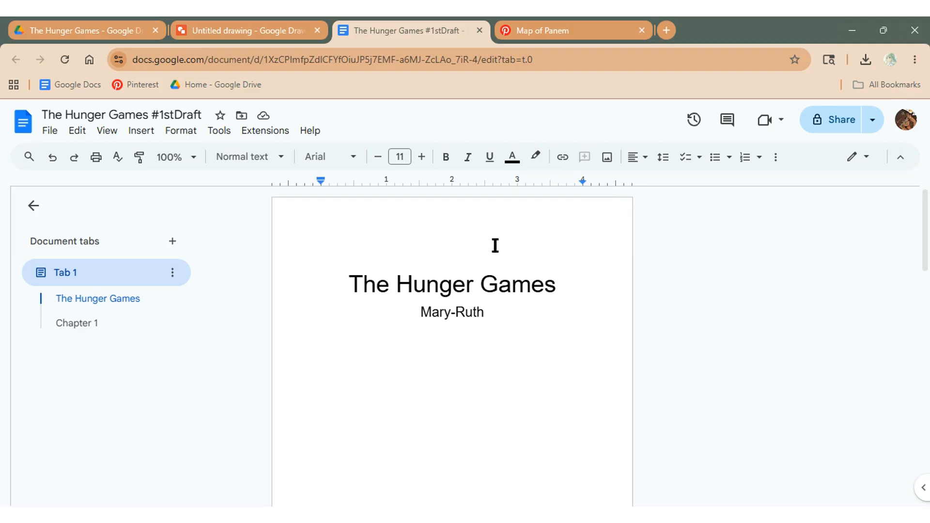
scroll(495, 246, down, 10)
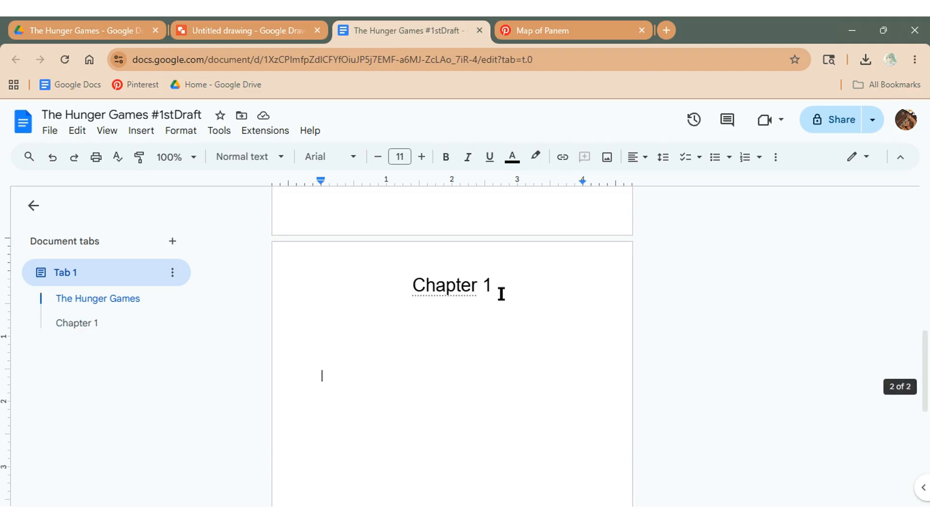
scroll(501, 293, up, 10)
click(435, 224)
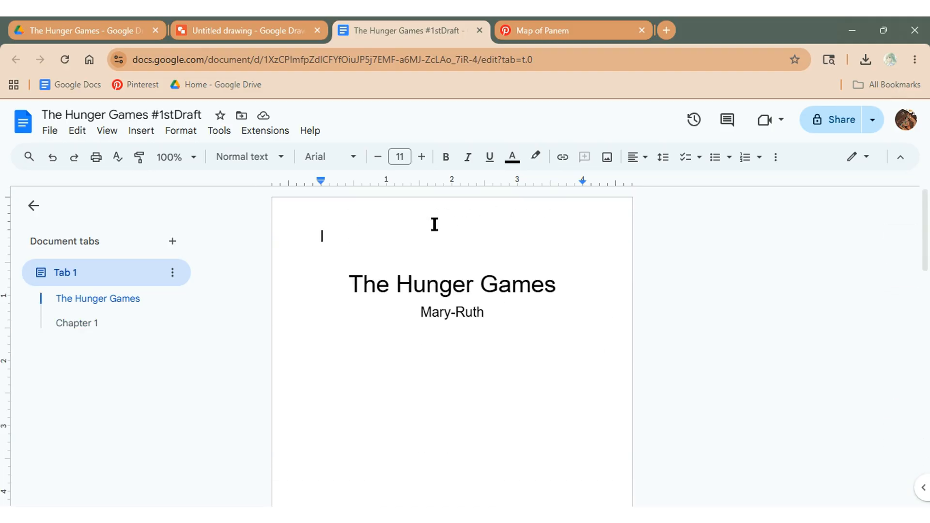
click(414, 286)
click(465, 312)
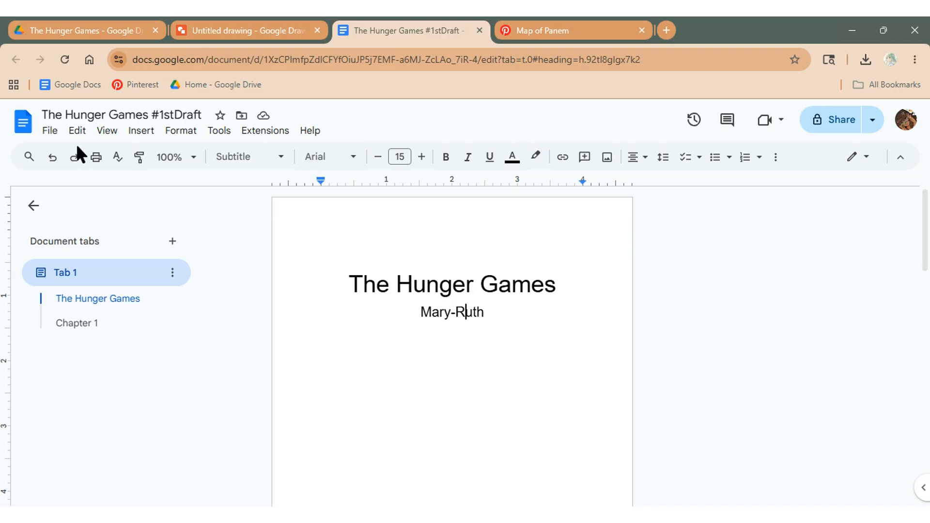
Check the draft's paper size and margins in the page setup and accept the existing settings.
click(51, 131)
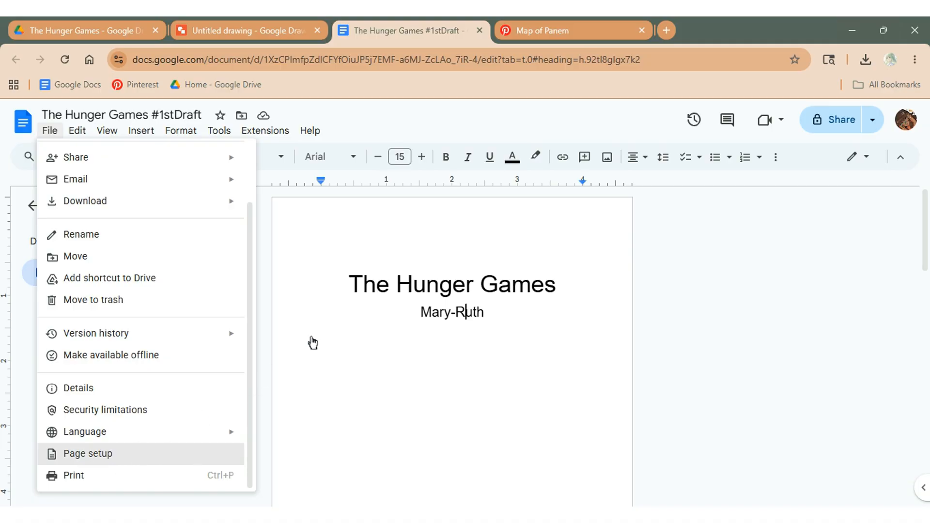
click(194, 453)
scroll(441, 260, down, 1)
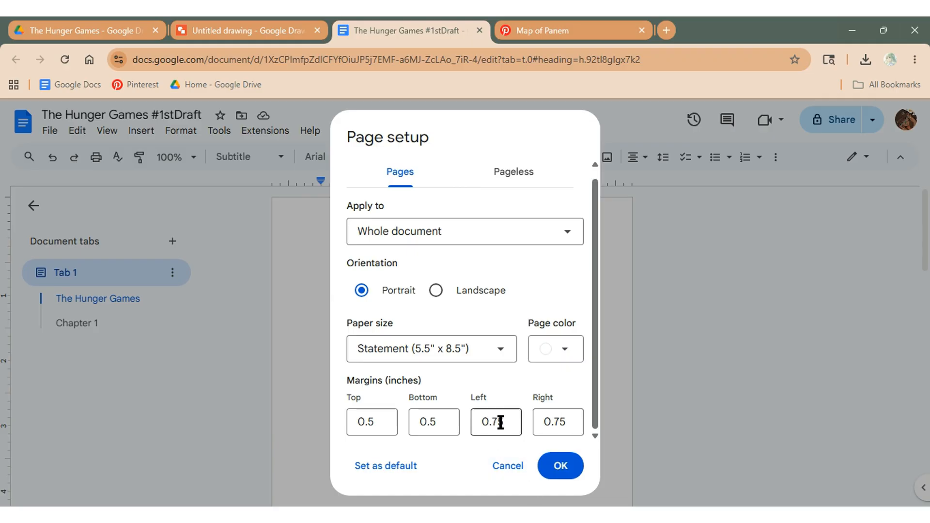
click(560, 465)
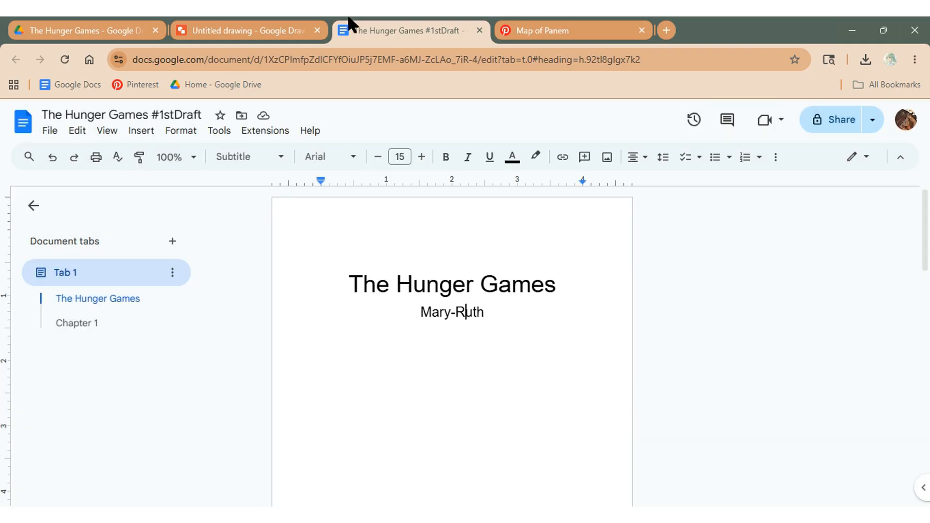
Return to Google Drive and open the Worldbuilding folder inside The Hunger Games folder.
click(260, 21)
click(31, 22)
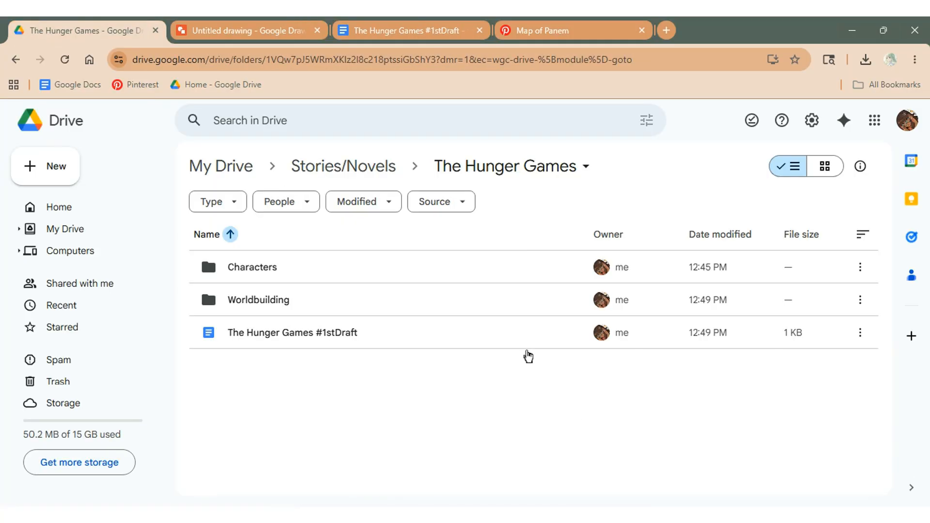
click(458, 311)
double_click(458, 310)
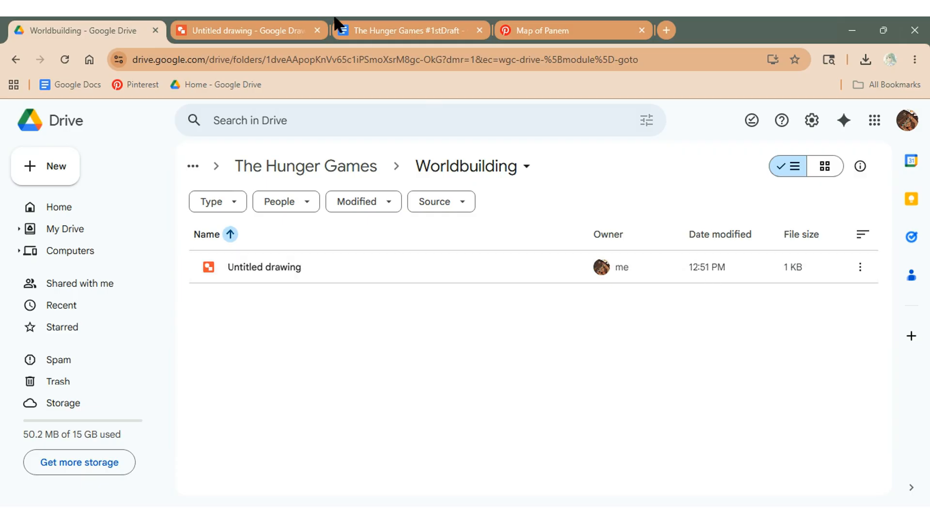
In the untitled drawing, stretch the map image to the canvas's upper-left corner and dismiss the offline storage notice.
click(289, 19)
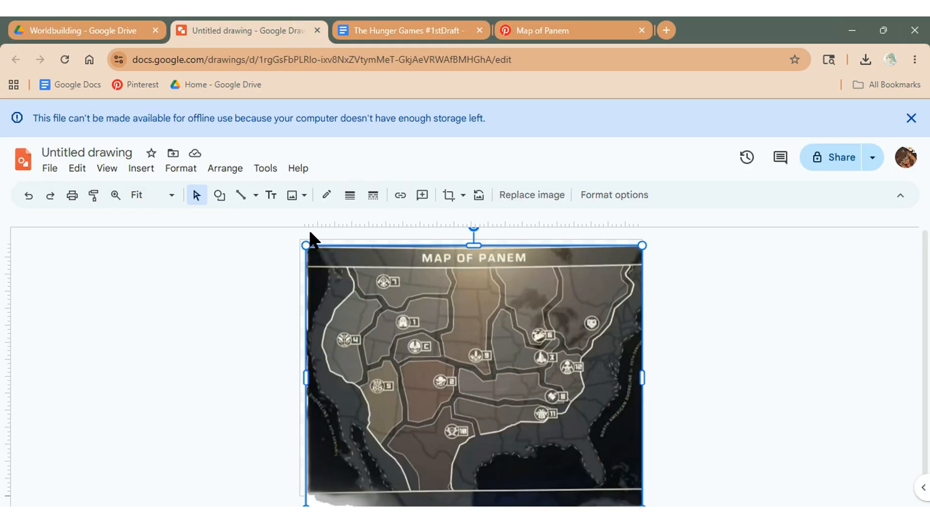
mouse_move(307, 247)
mouse_down()
mouse_move(288, 232)
mouse_move(300, 241)
mouse_up()
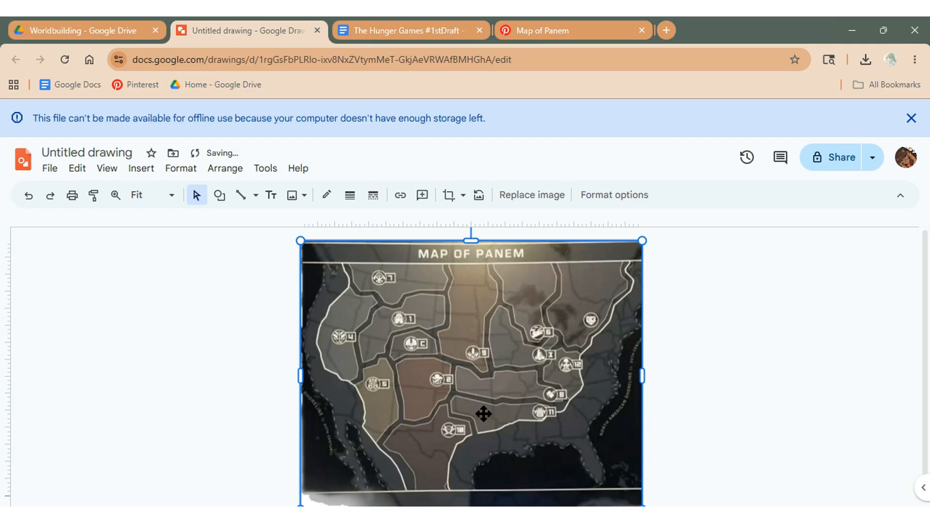
click(911, 118)
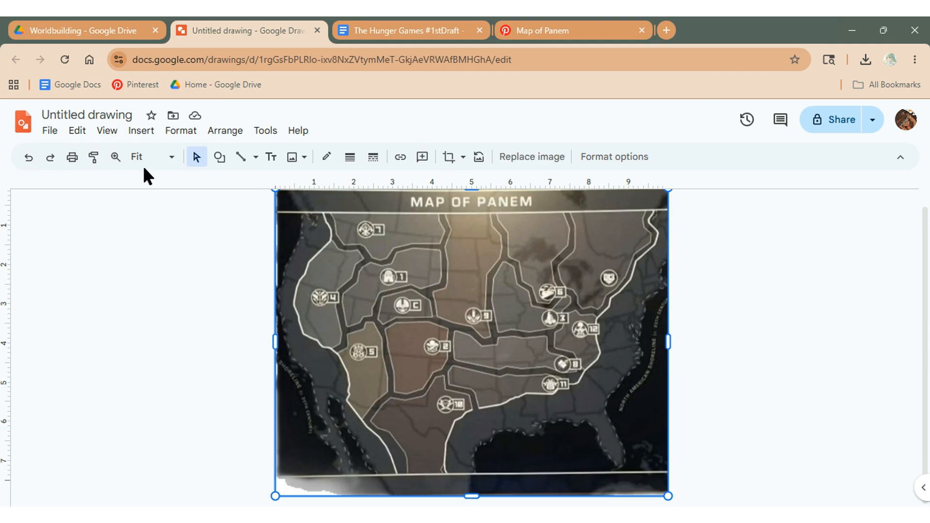
Return to Google Drive and display the Worldbuilding folder's contents as a grid.
click(110, 29)
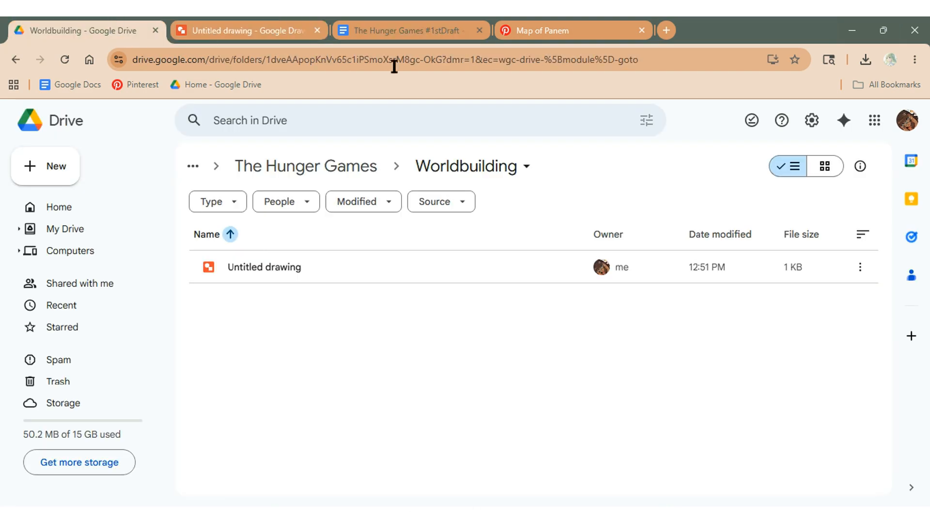
click(837, 167)
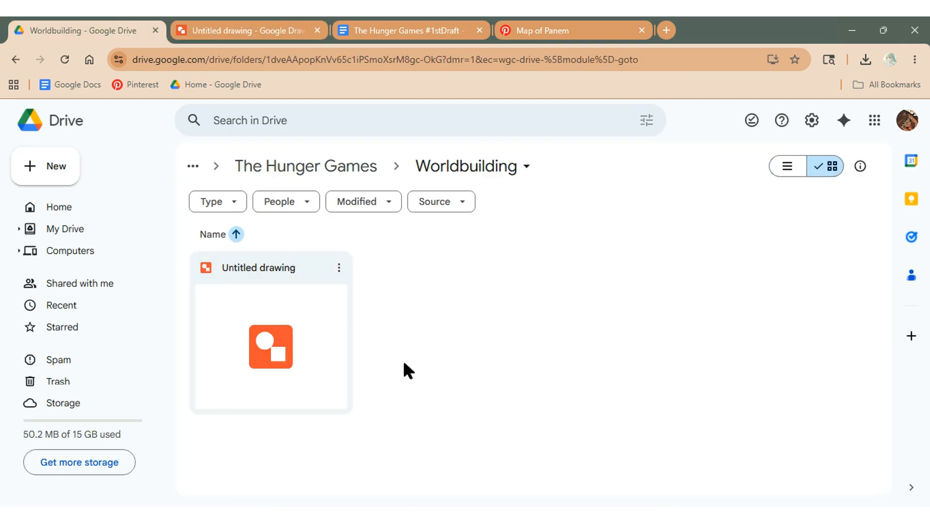
Rename the untitled drawing in Google Drawings as Map of Panem.
click(197, 27)
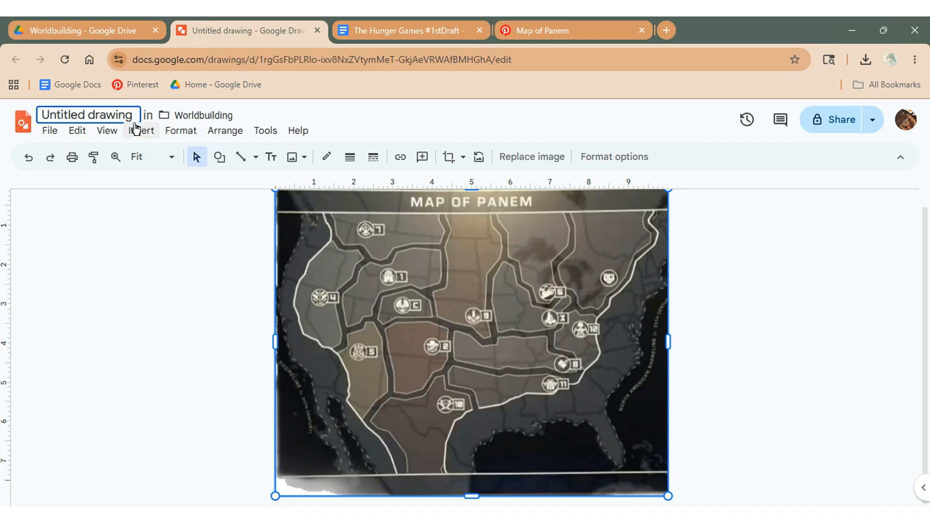
drag(133, 115, 30, 118)
key(BackSpace)
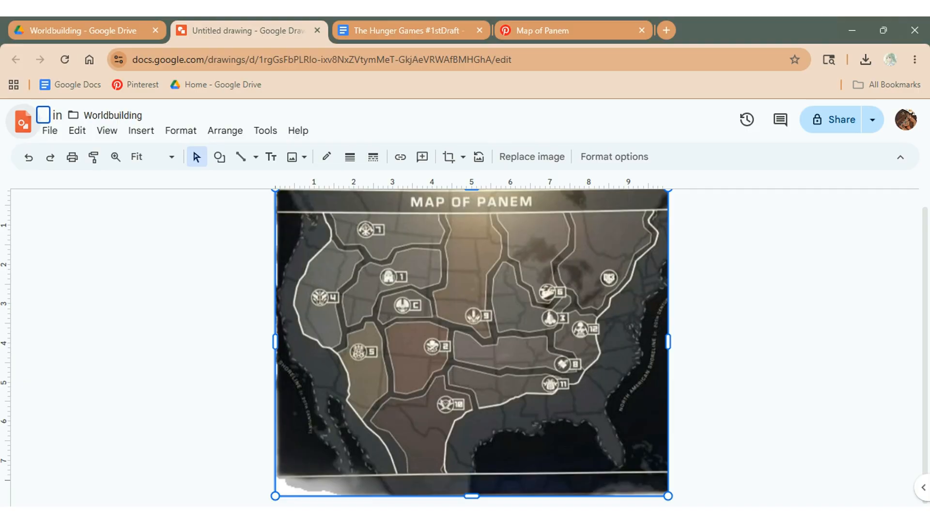
text(Map o)
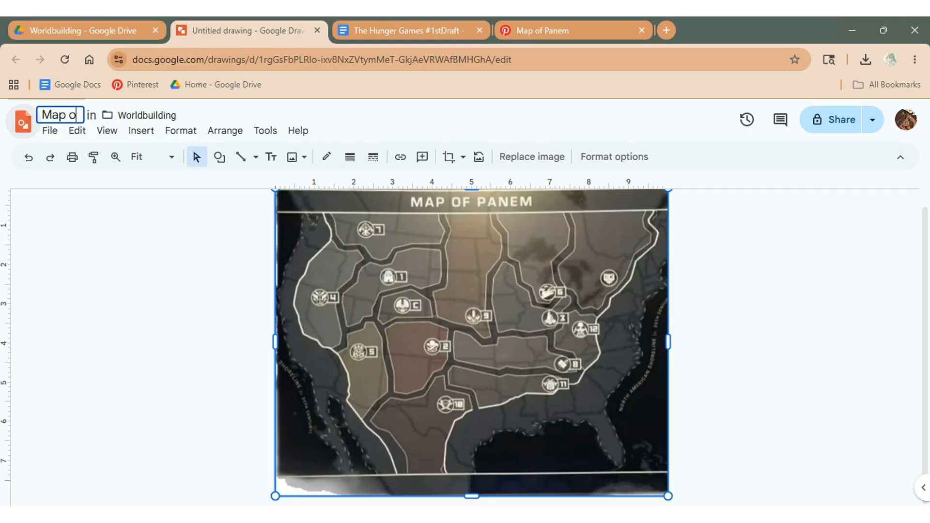
text(f panem)
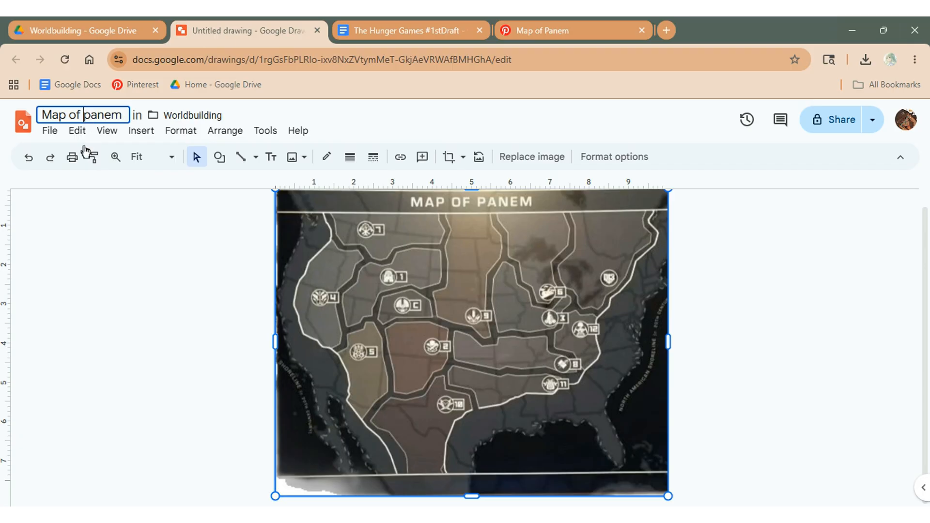
key(BackSpace)
text(P)
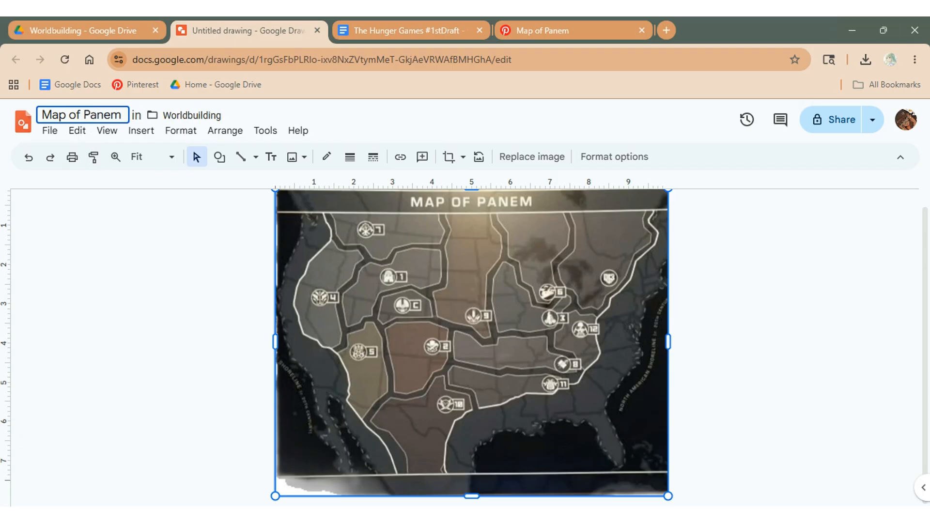
click(108, 407)
Create a blank Google Docs document in the Worldbuilding folder in Google Drive.
click(95, 29)
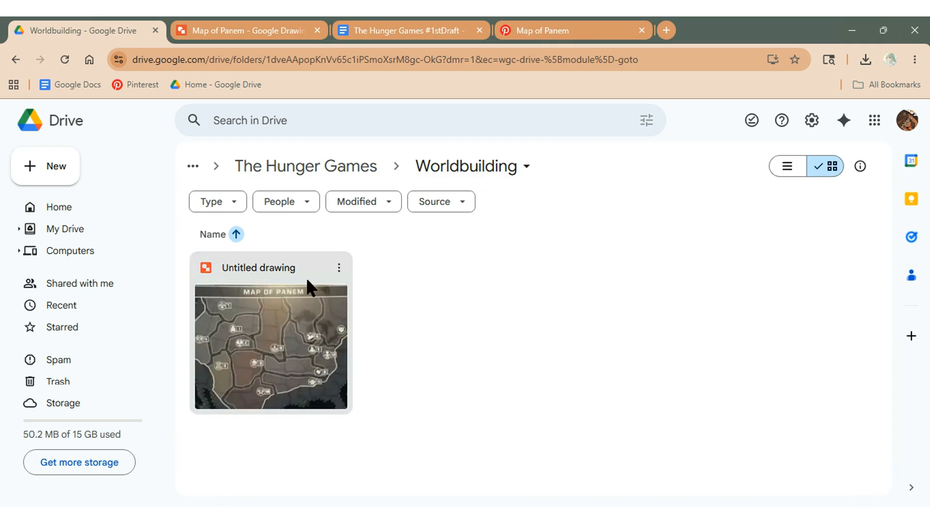
right_click(449, 324)
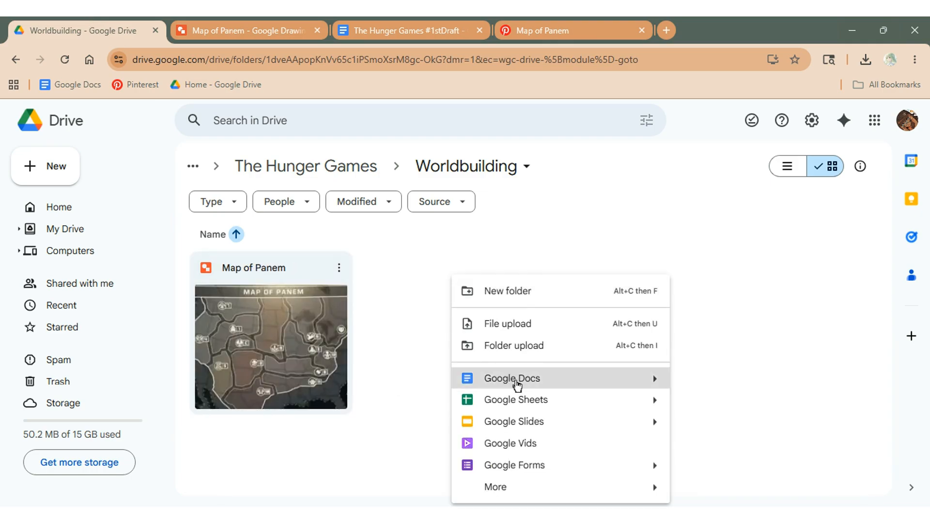
click(516, 383)
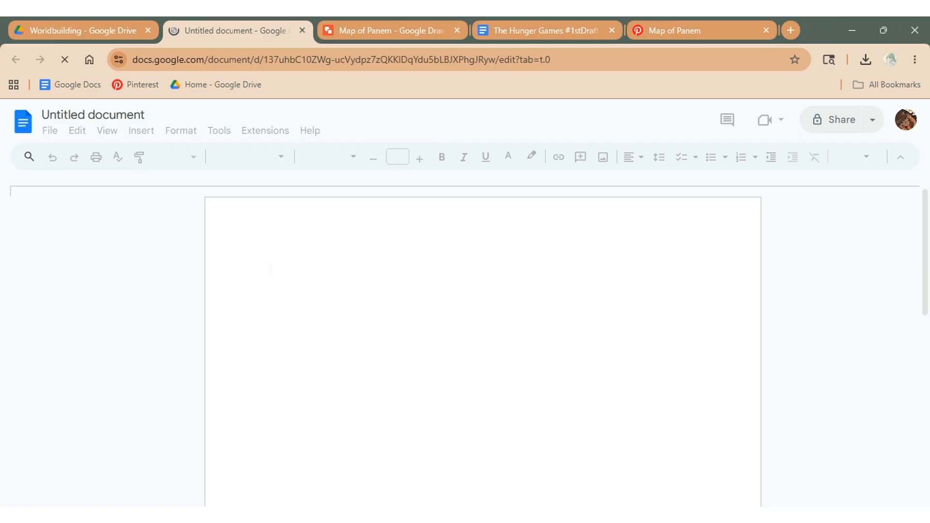
Enter the line "About Panem:" in the new document and add the placeholder text "yuyuyyu" a few lines below it.
text(About Panem:)
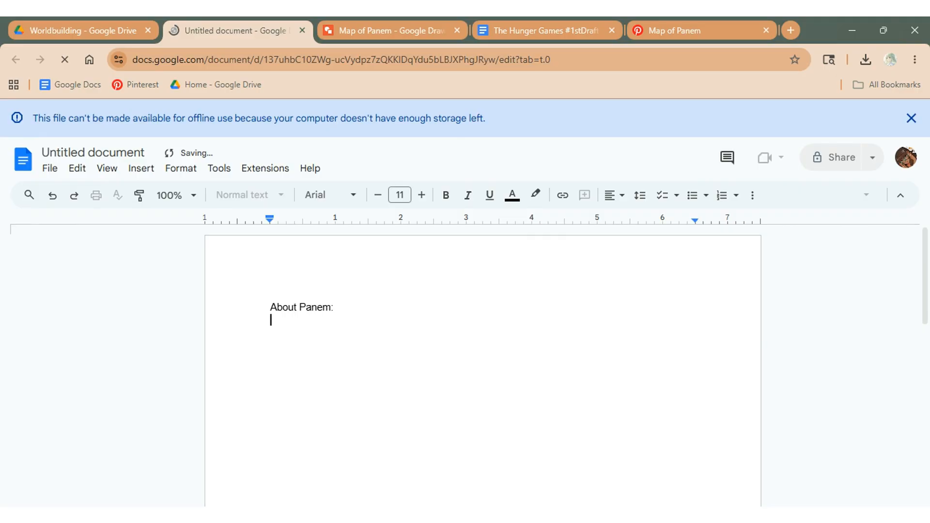
key(Return)
key(Return)
key(Return)
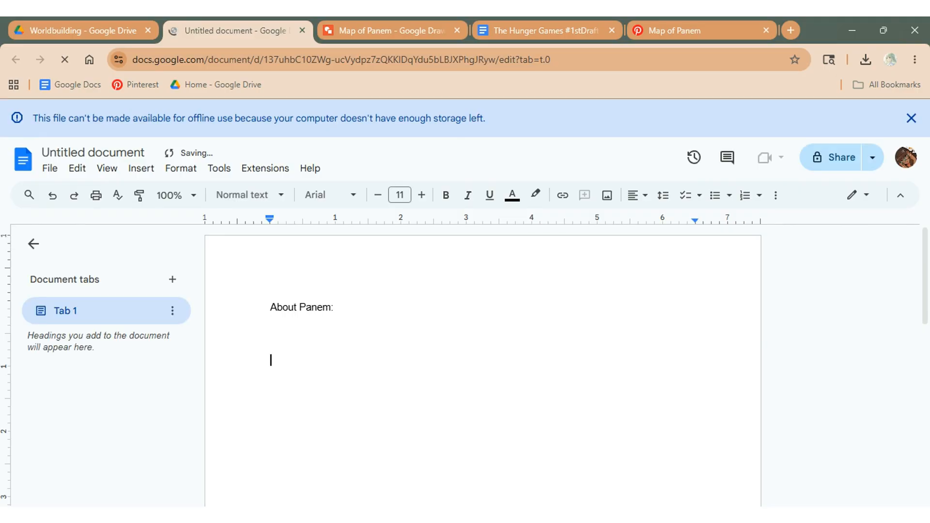
text(yuyuyyu)
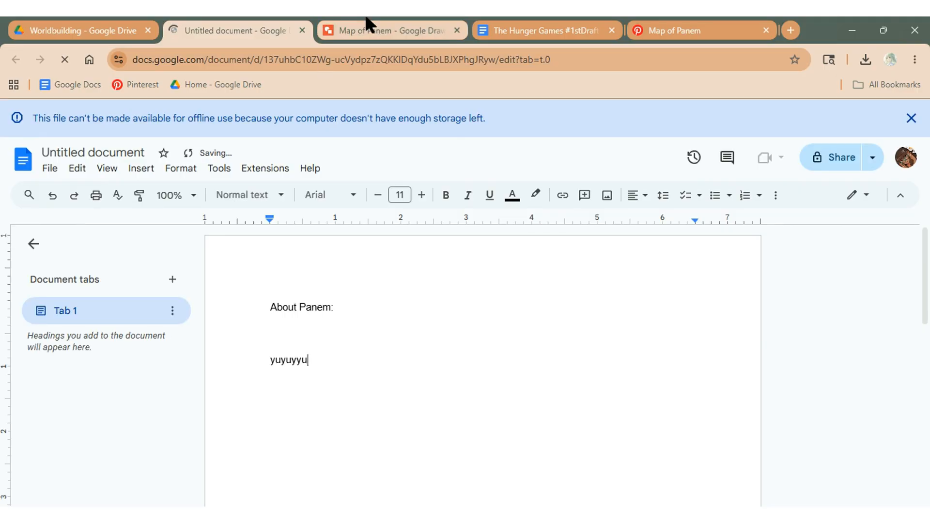
Look over the Map of Panem drawing and the Worldbuilding folder, and return to the untitled document.
click(381, 23)
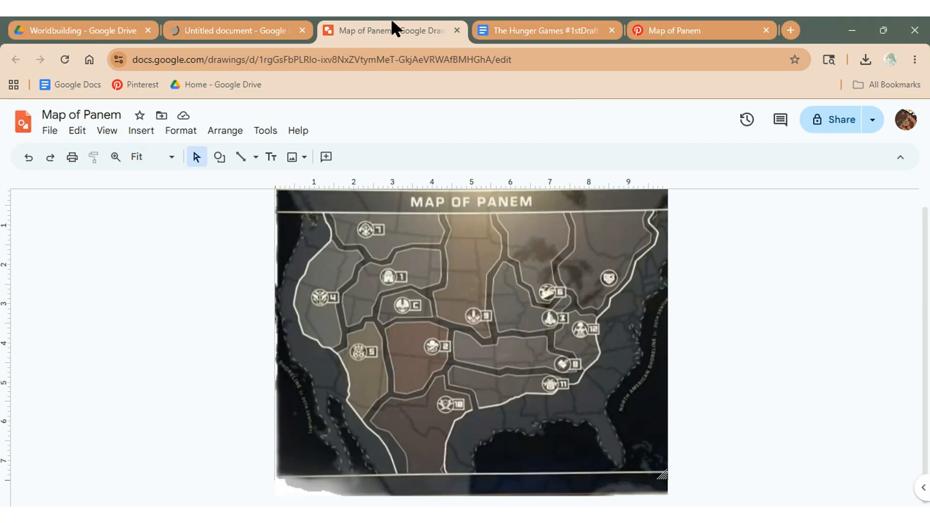
click(138, 23)
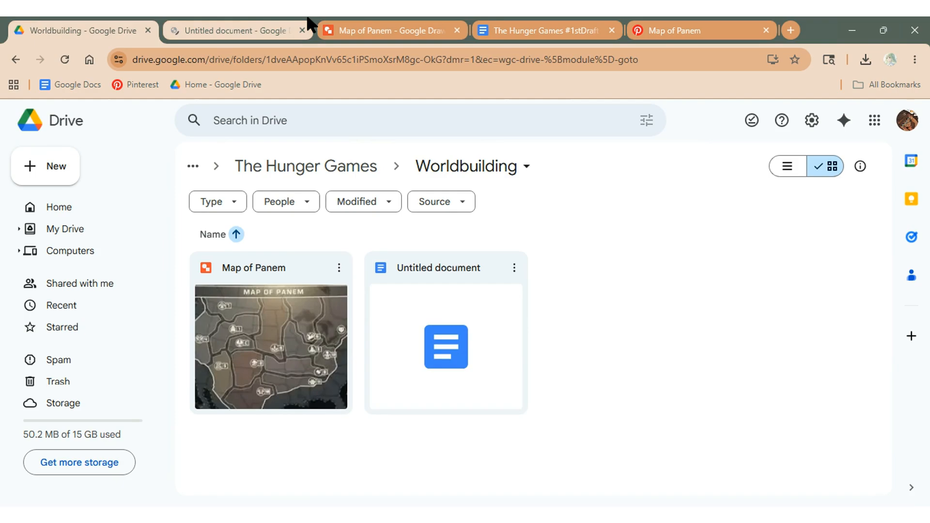
click(255, 21)
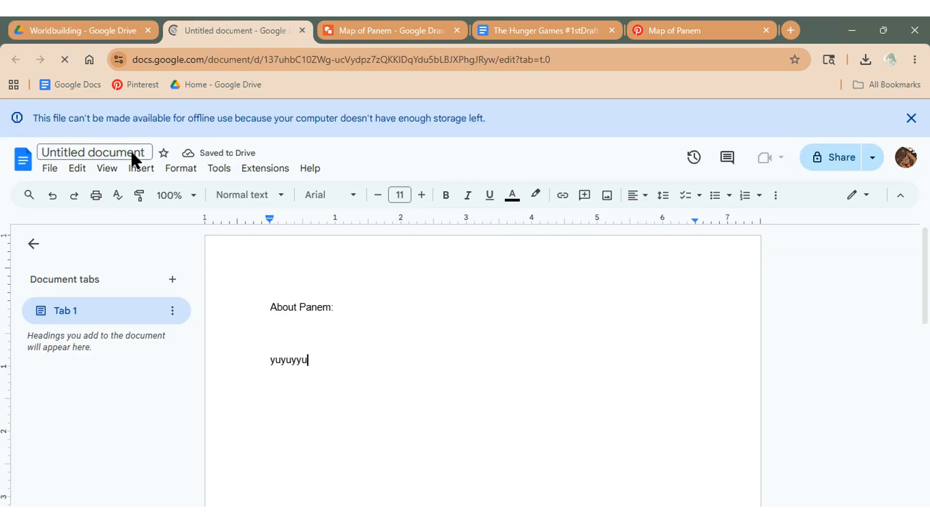
Name the untitled document "About Panem:" and dismiss the offline-storage notice.
click(133, 154)
click(321, 350)
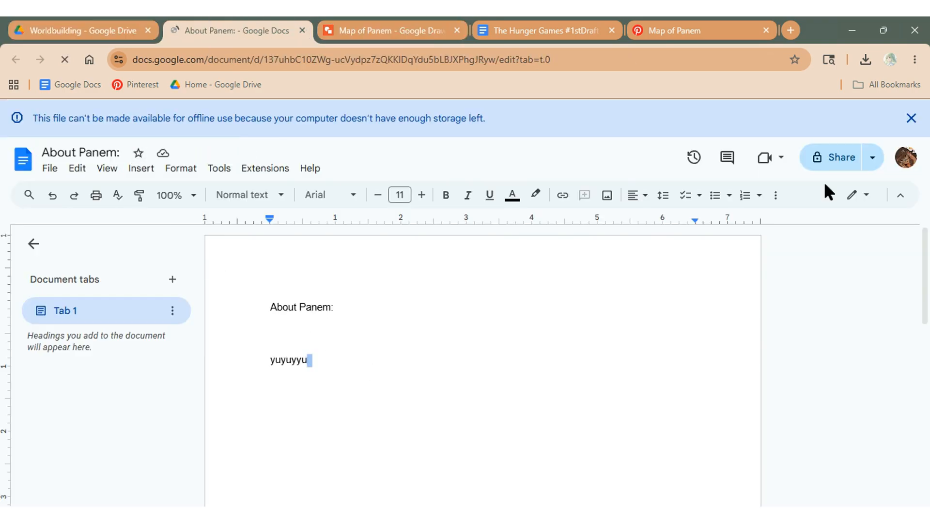
click(911, 119)
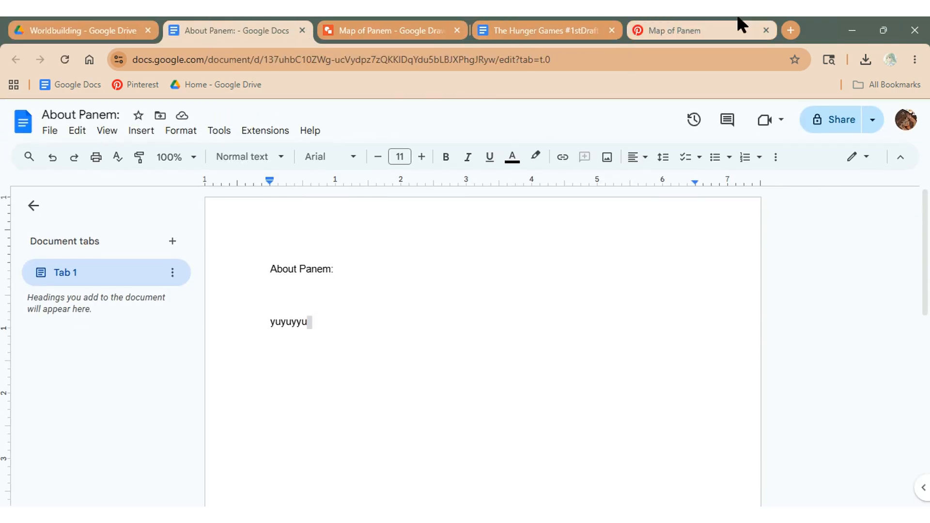
Create a folder named "My books vibe" inside the Worldbuilding folder in Google Drive and open it.
click(132, 32)
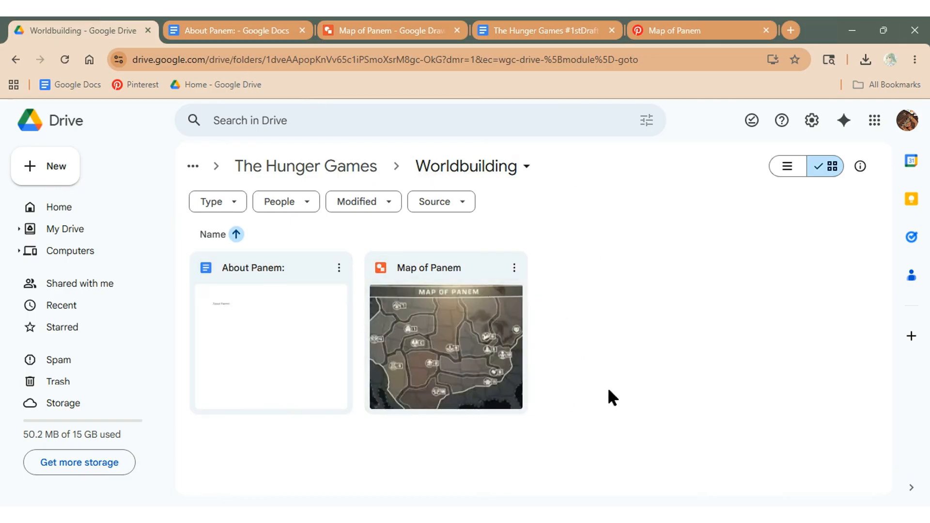
right_click(589, 350)
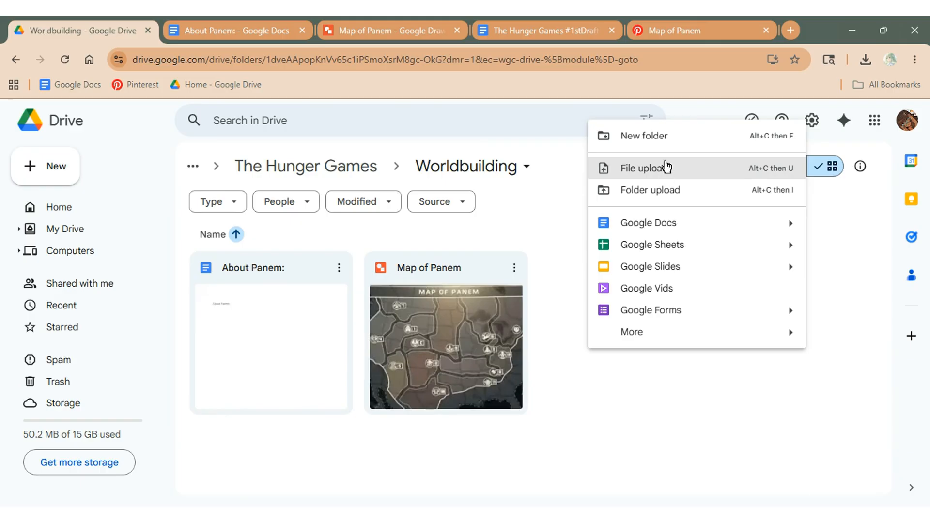
click(663, 148)
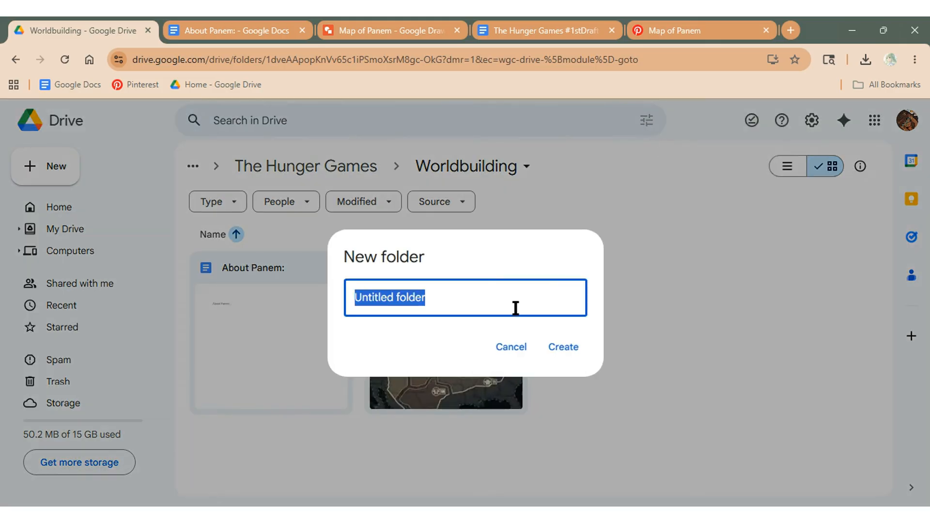
key(BackSpace)
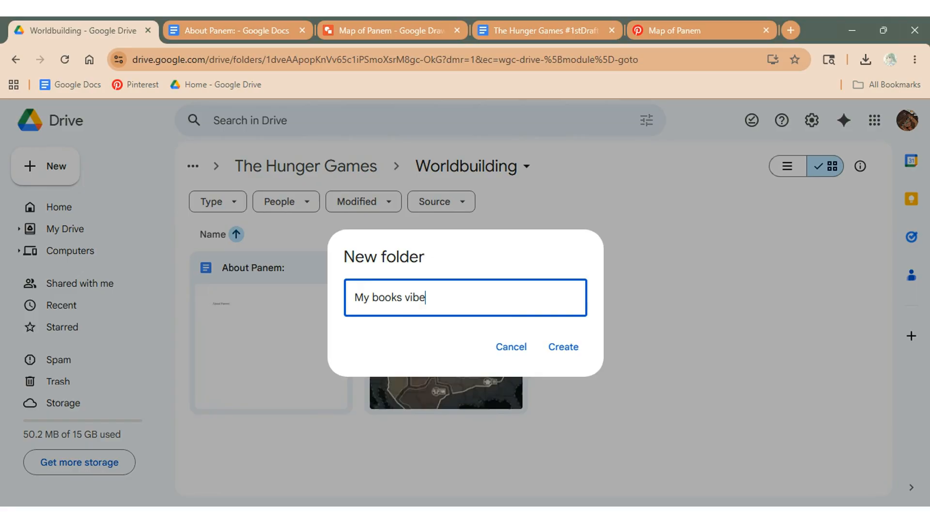
click(568, 347)
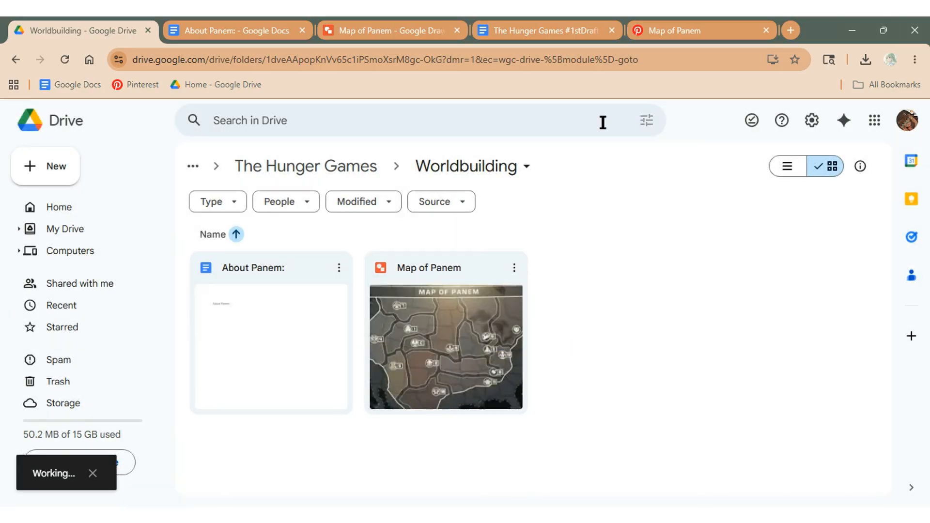
click(318, 257)
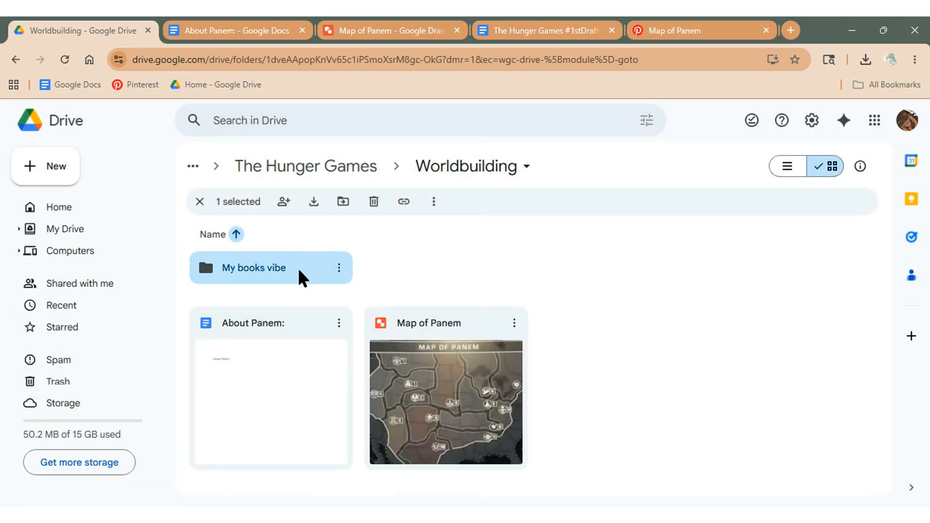
double_click(302, 269)
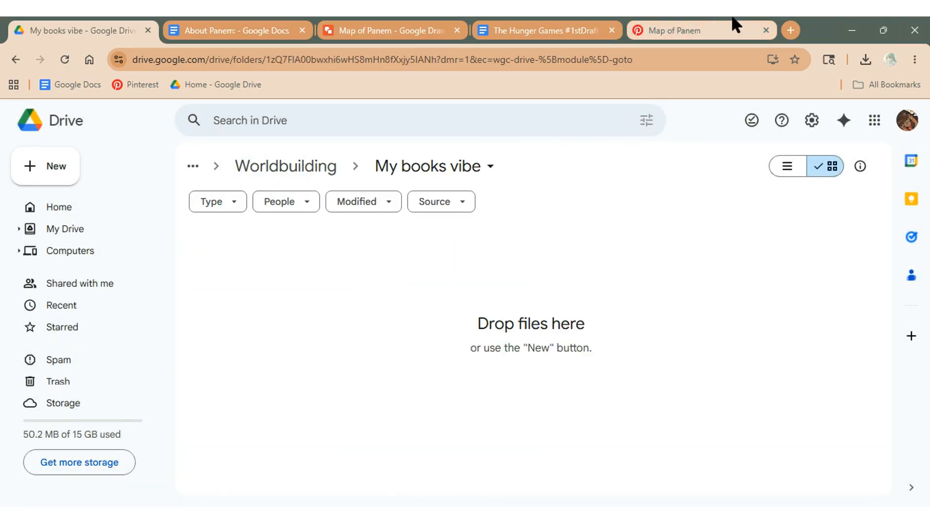
Switch to Pinterest and search for "the hunger games aesthetic" to browse mood images.
click(731, 21)
click(275, 128)
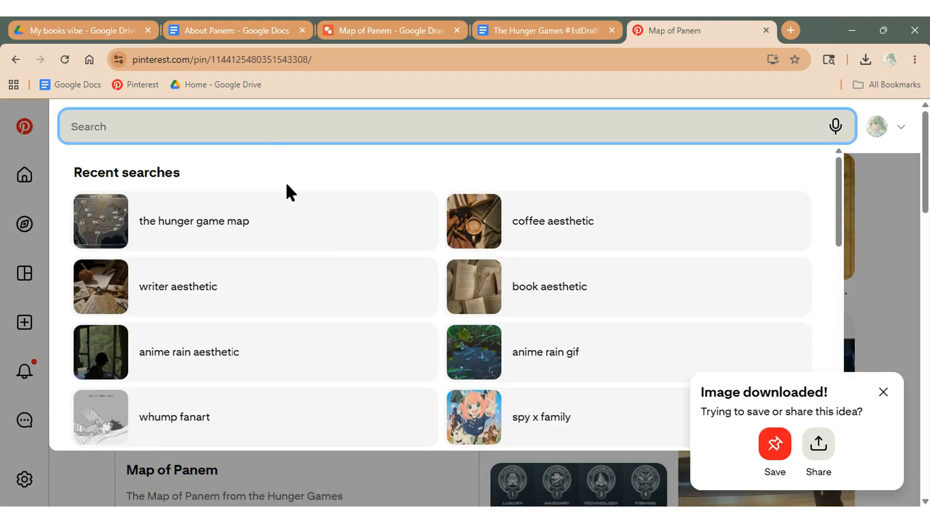
text(the hung)
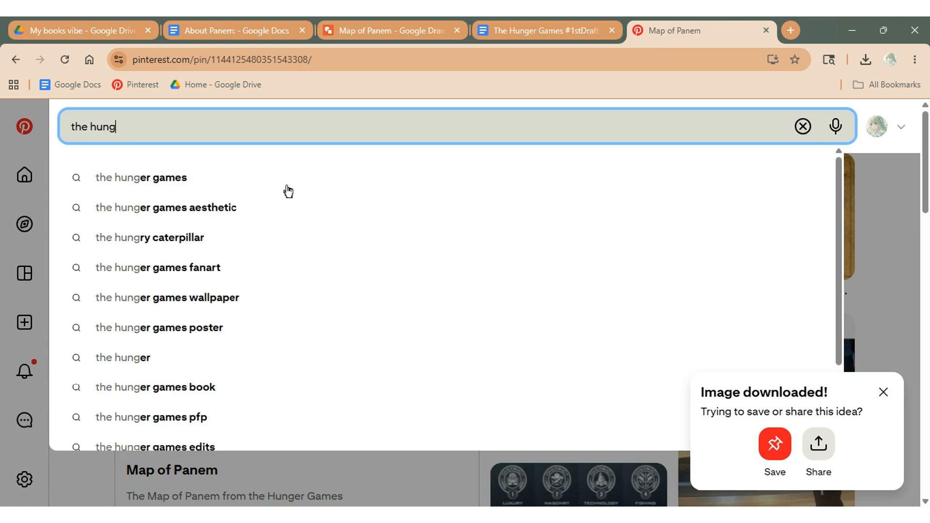
text(er games)
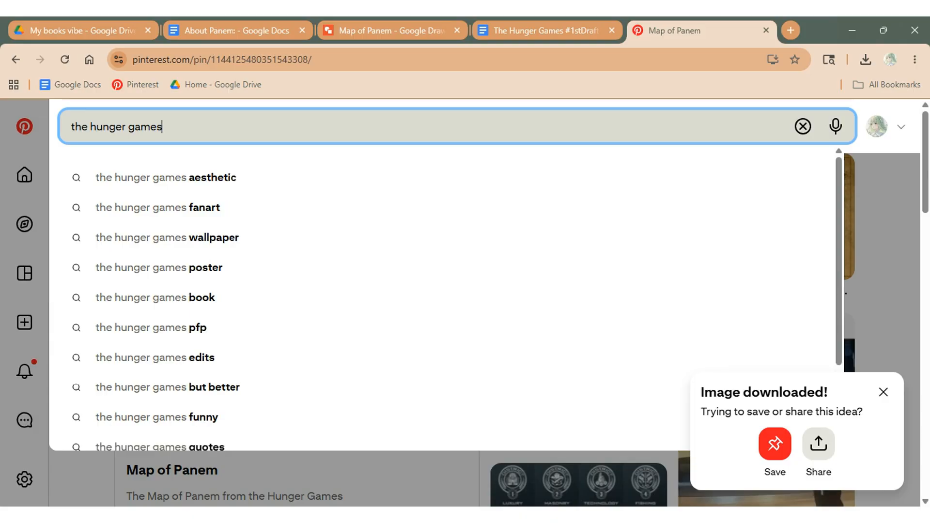
click(291, 186)
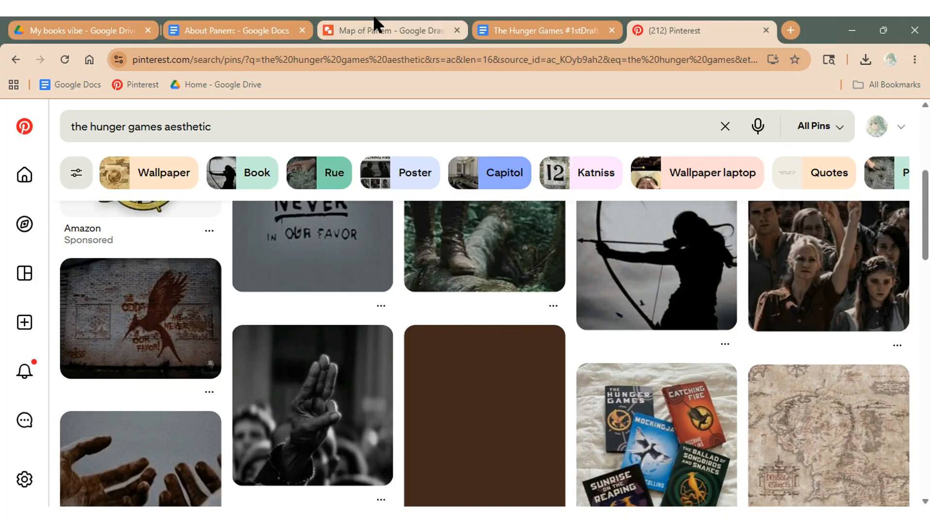
click(43, 25)
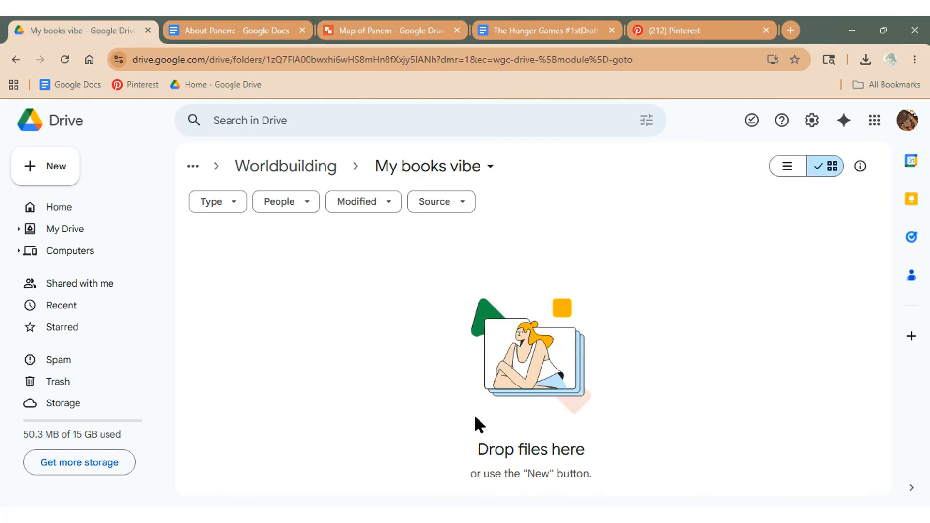
right_click(390, 298)
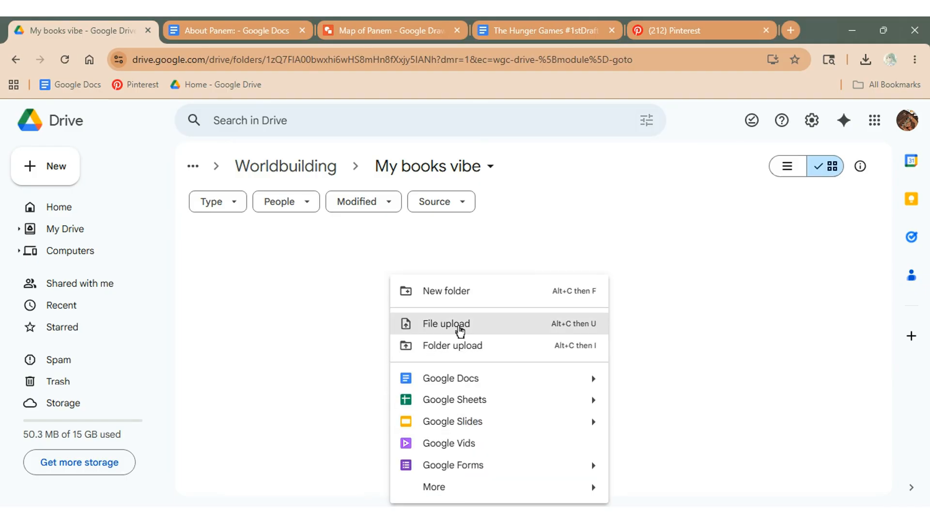
click(460, 331)
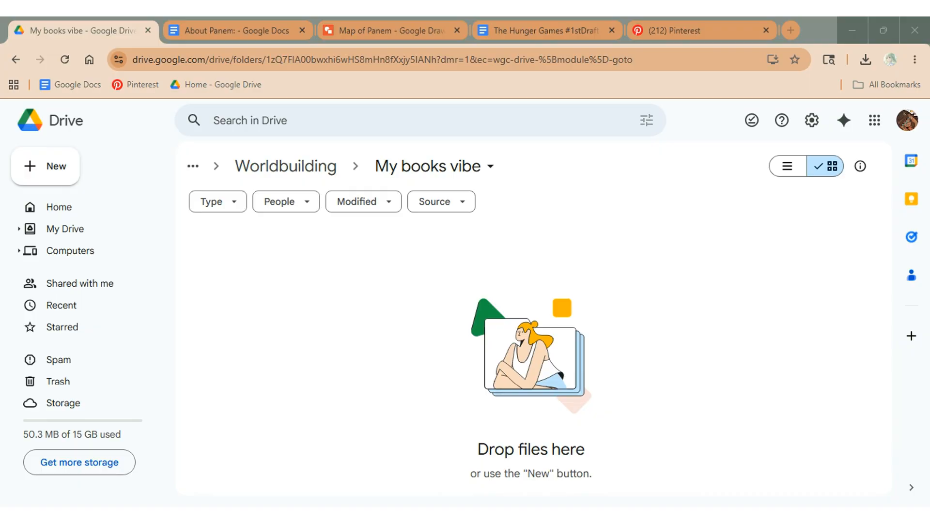
key(Escape)
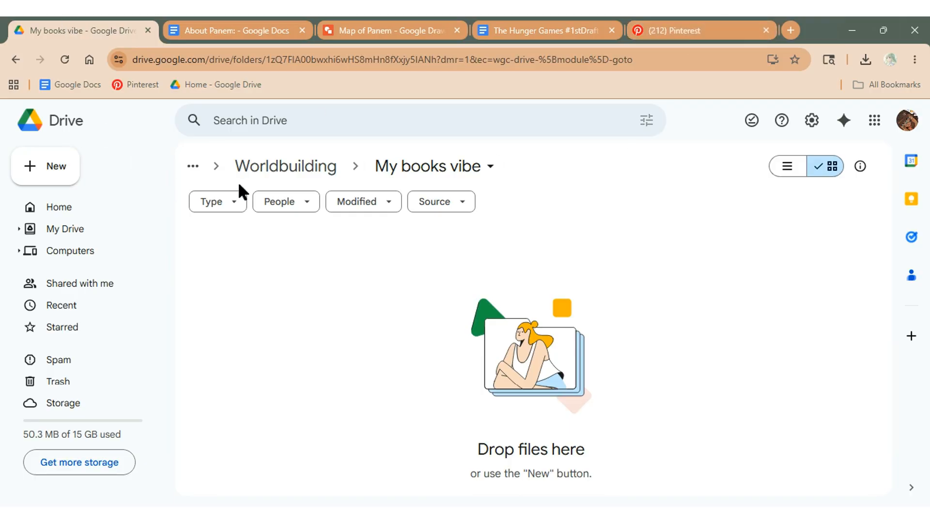
Open the untitled document stored in the Characters folder of The Hunger Games in Google Drive.
click(255, 176)
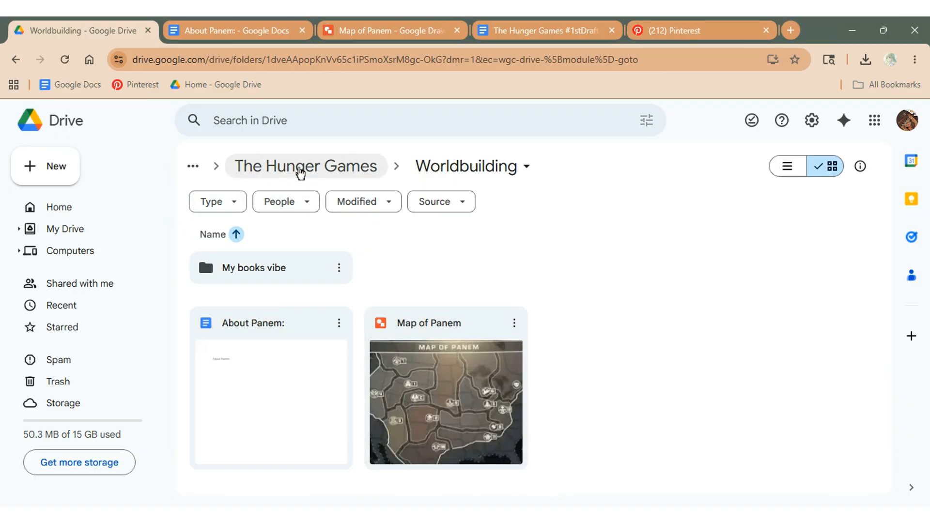
click(300, 172)
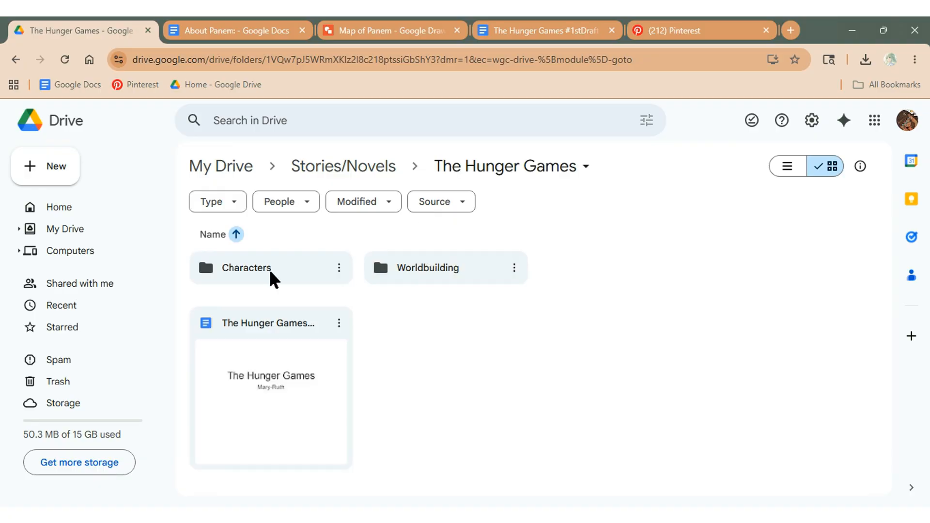
double_click(296, 274)
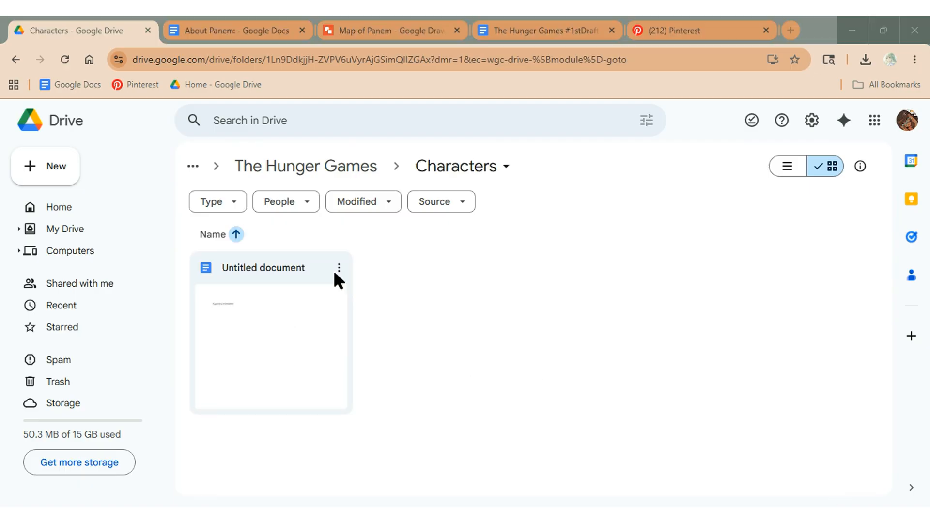
double_click(295, 270)
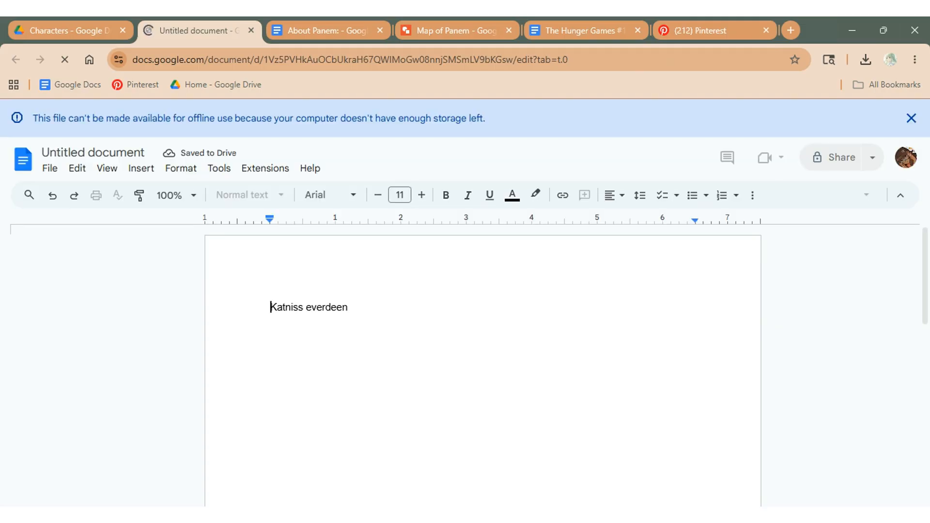
Apply the Title style to the "Katniss everdeen" line in the document.
double_click(355, 304)
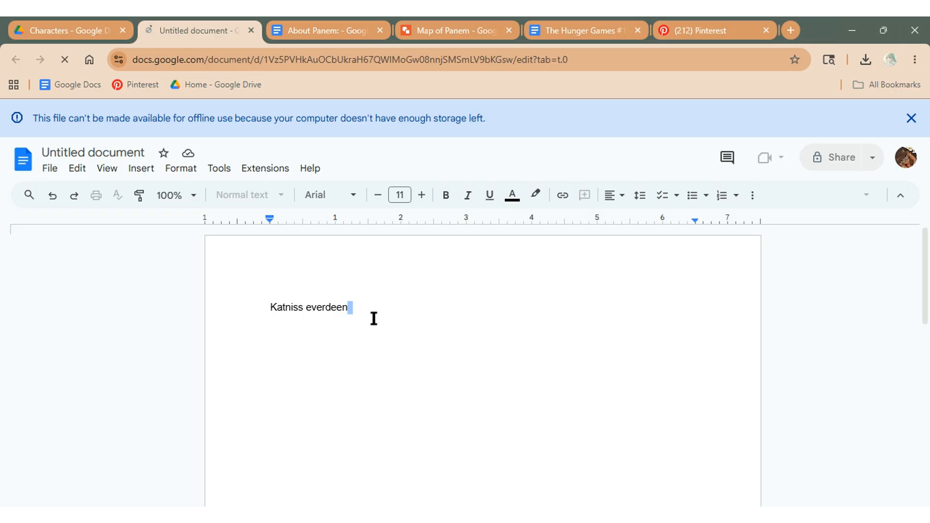
shift+click(269, 306)
click(266, 196)
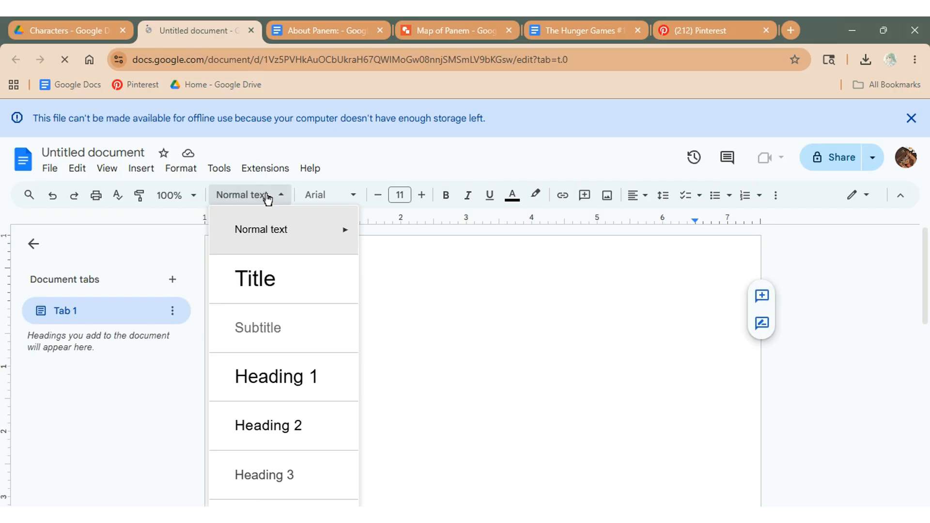
mouse_move(319, 397)
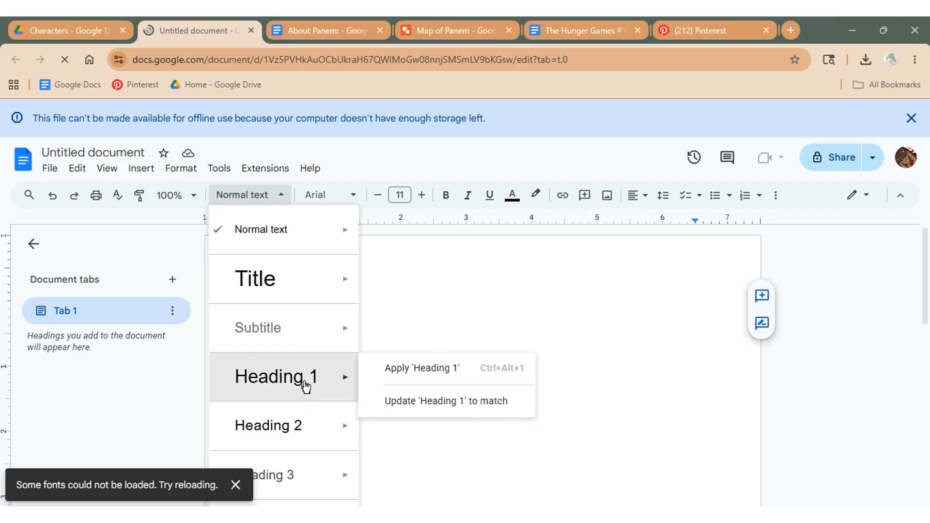
click(307, 296)
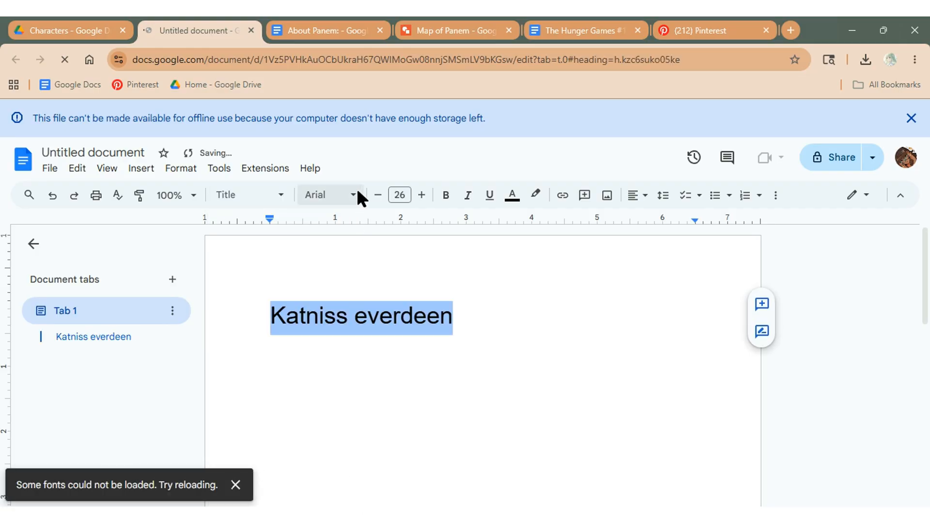
Reload the crashed document page and close the Pinterest and The Hunger Games draft browser tabs.
click(342, 195)
mouse_move(391, 294)
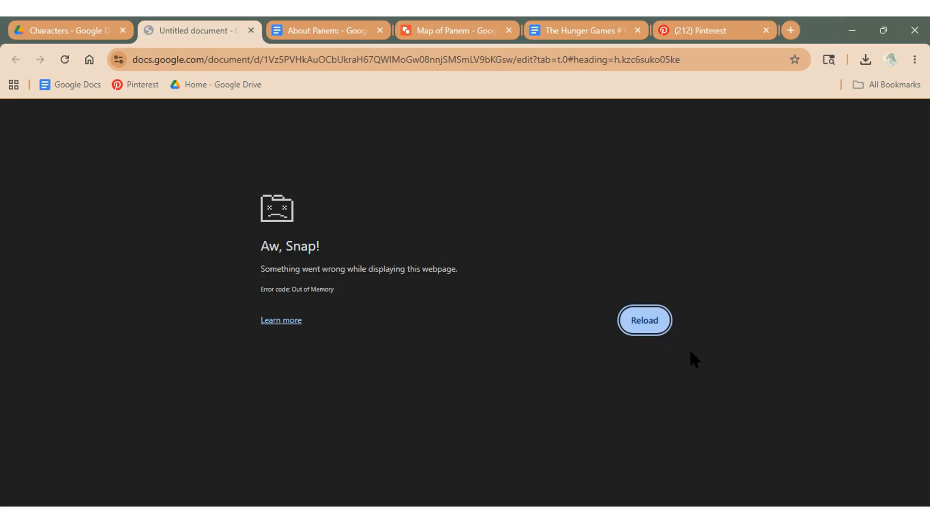
click(636, 322)
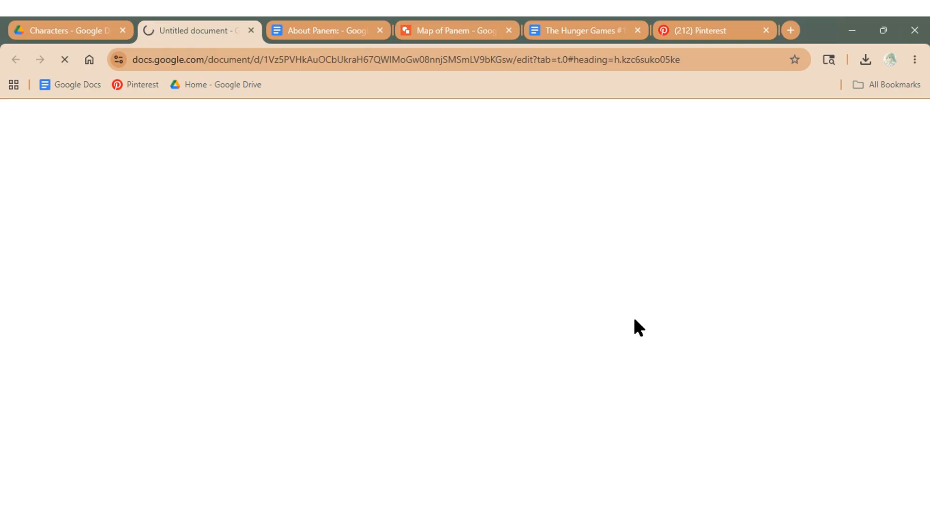
click(766, 31)
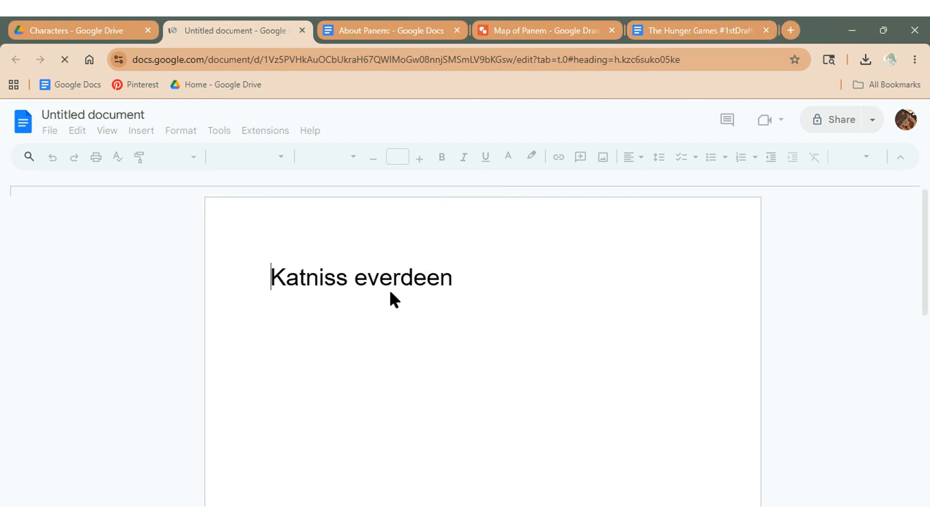
Set the "Katniss everdeen" title's font to EB Garamond and rename the document "Katniss everdeen".
click(441, 274)
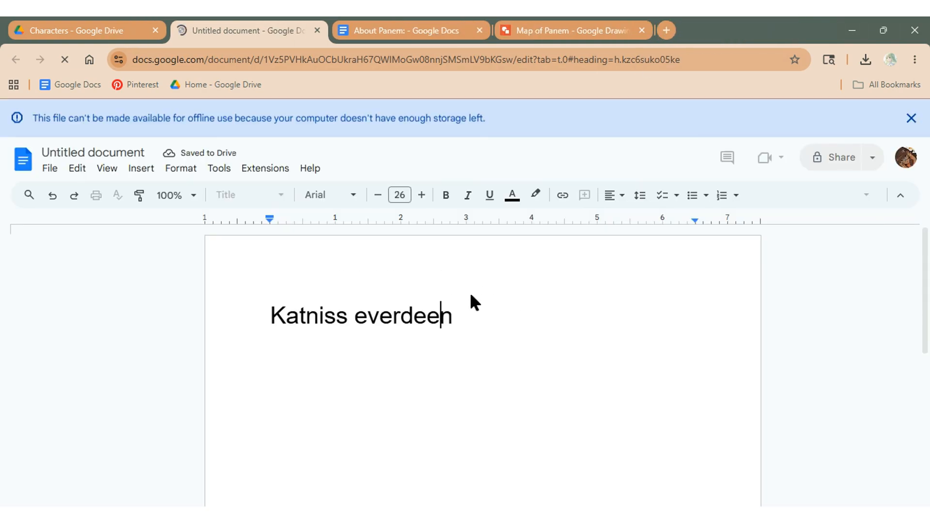
drag(472, 306, 204, 314)
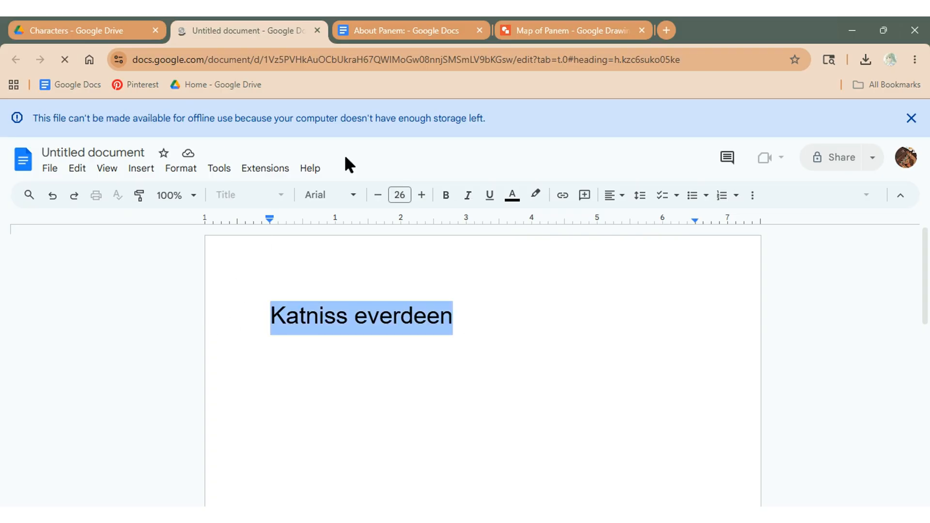
click(349, 191)
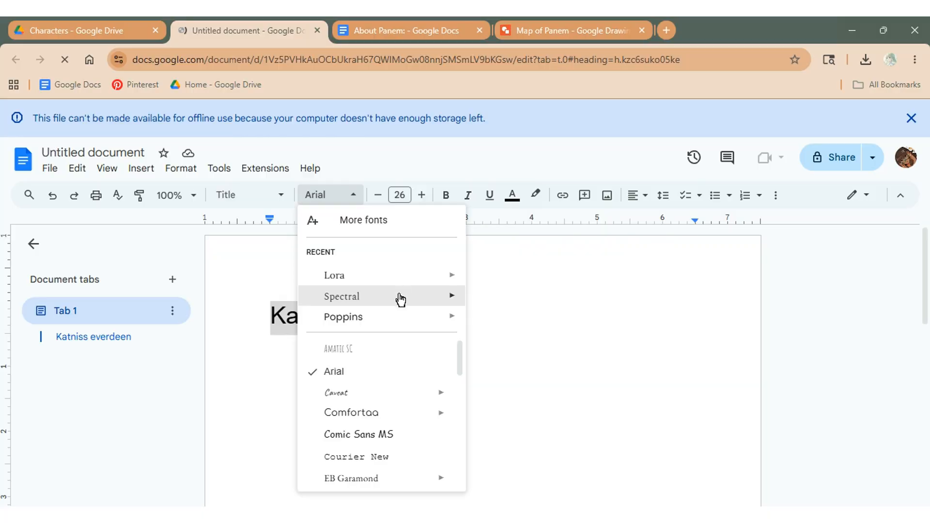
click(398, 478)
click(460, 318)
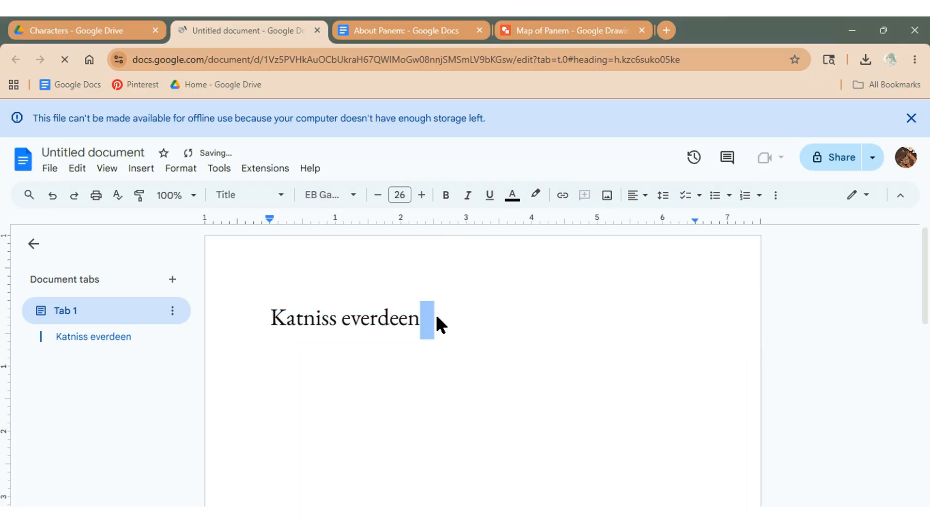
click(437, 318)
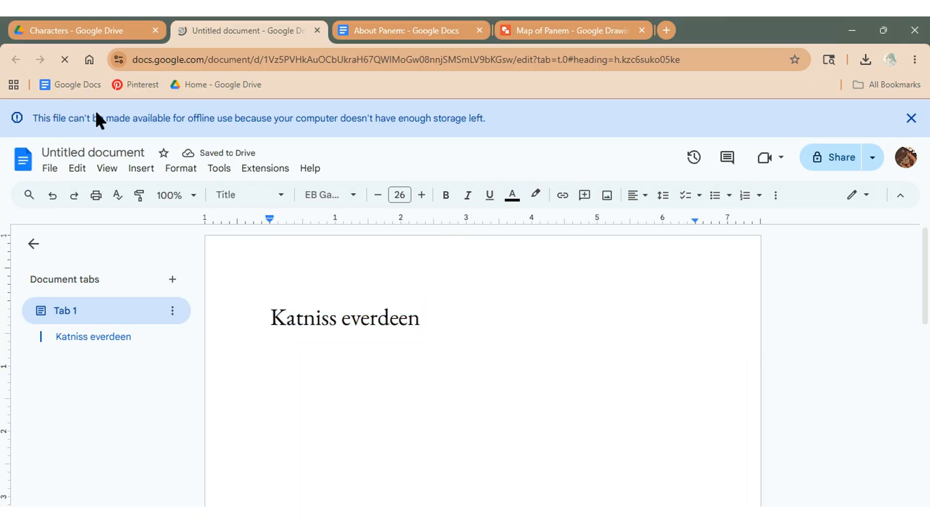
click(117, 153)
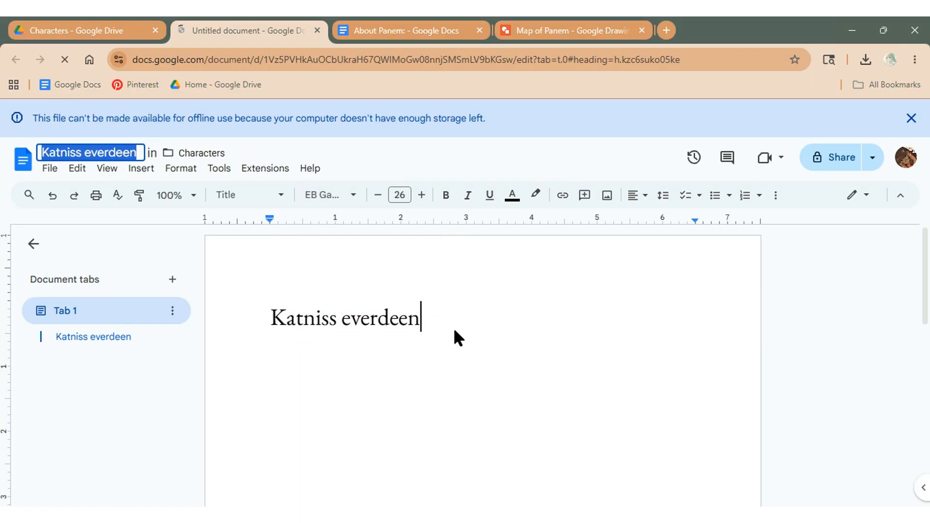
key(Return)
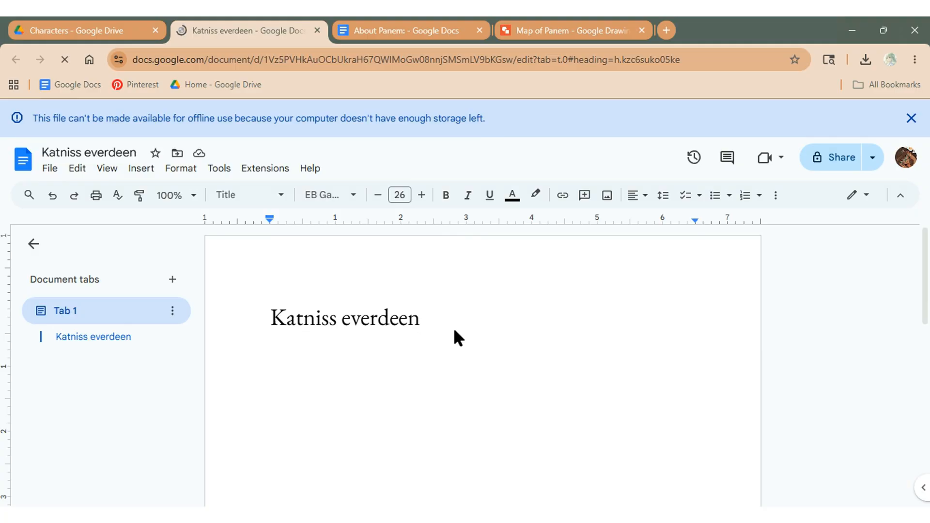
Start a line below the title in EB Garamond size 15, update the Normal text style to match, and dismiss the offline-storage notice.
key(Return)
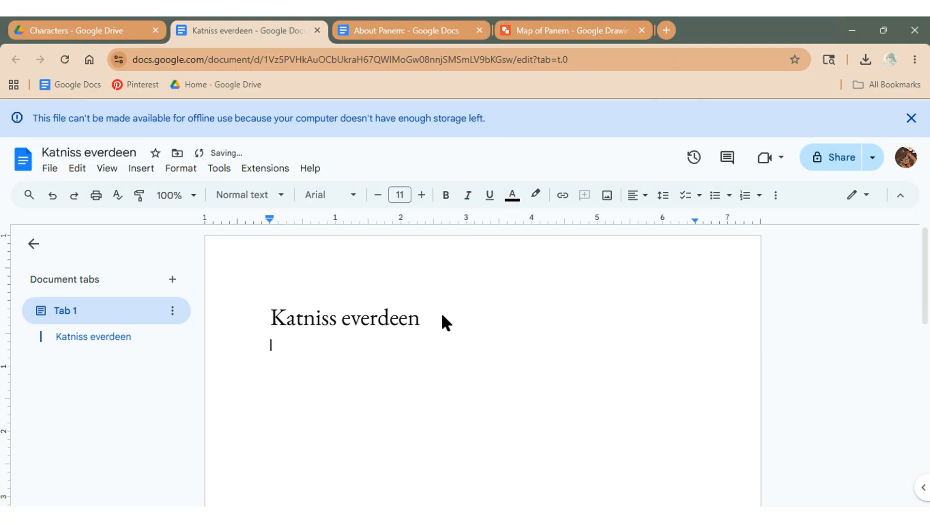
click(423, 196)
click(423, 196)
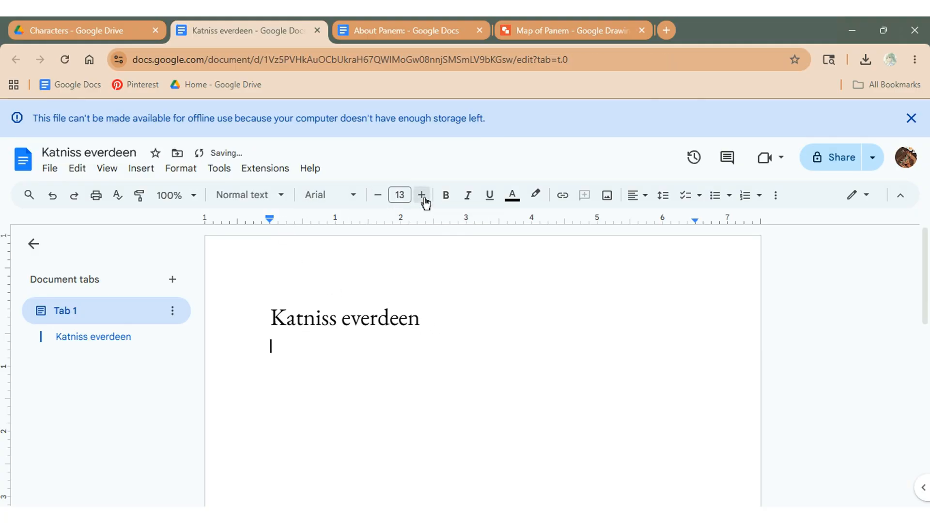
click(339, 195)
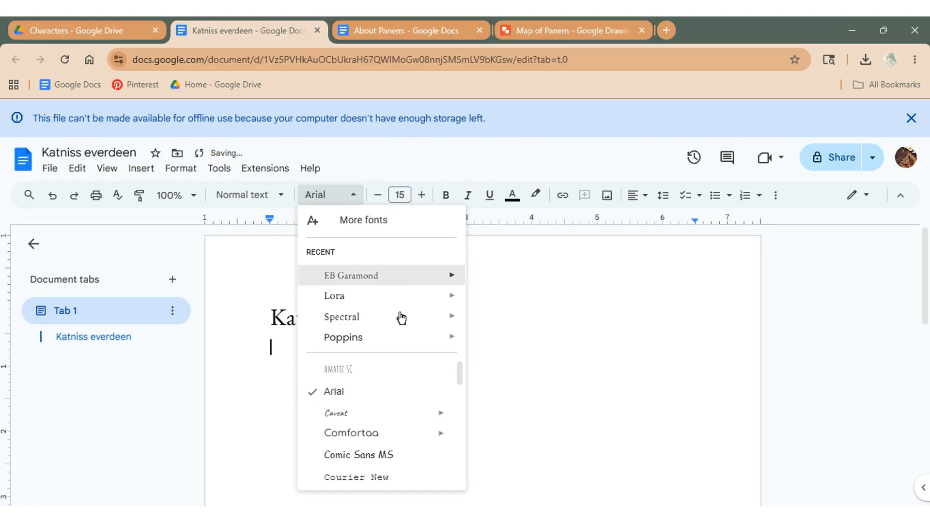
click(398, 281)
click(255, 196)
mouse_move(312, 237)
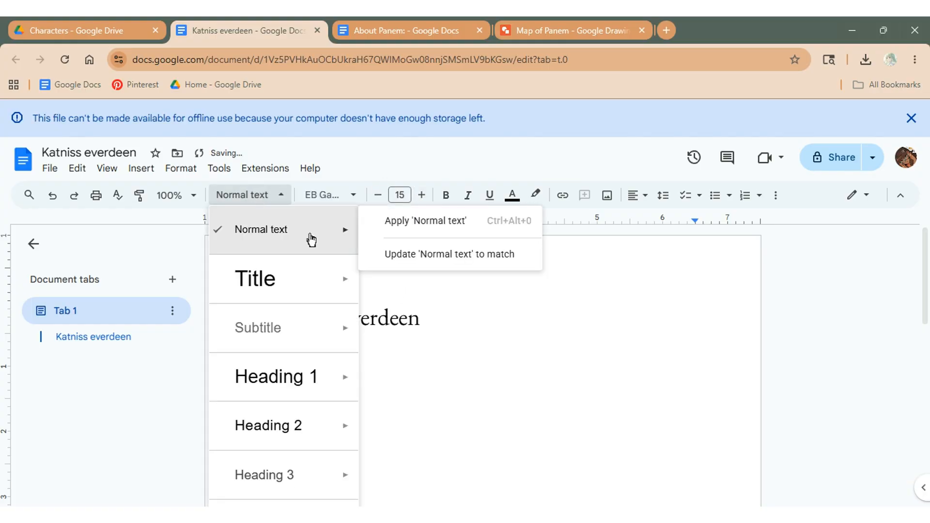
click(430, 265)
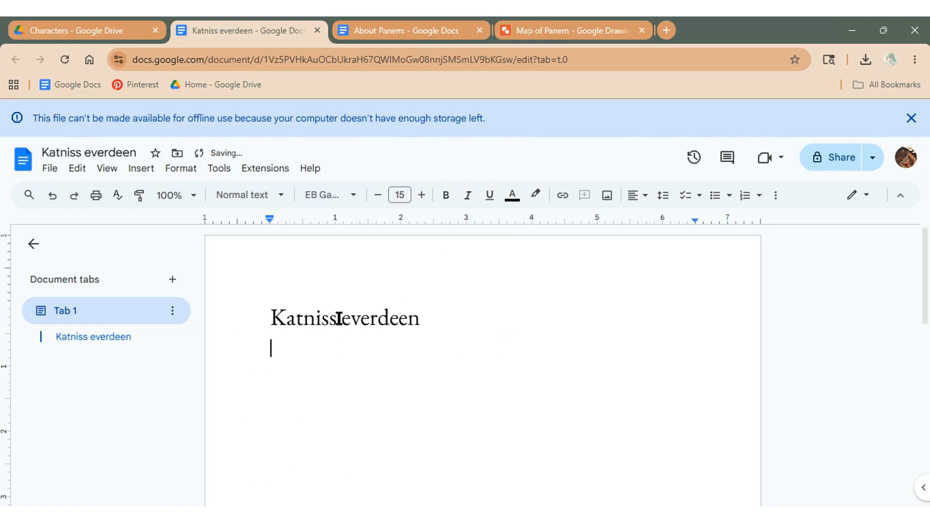
click(911, 119)
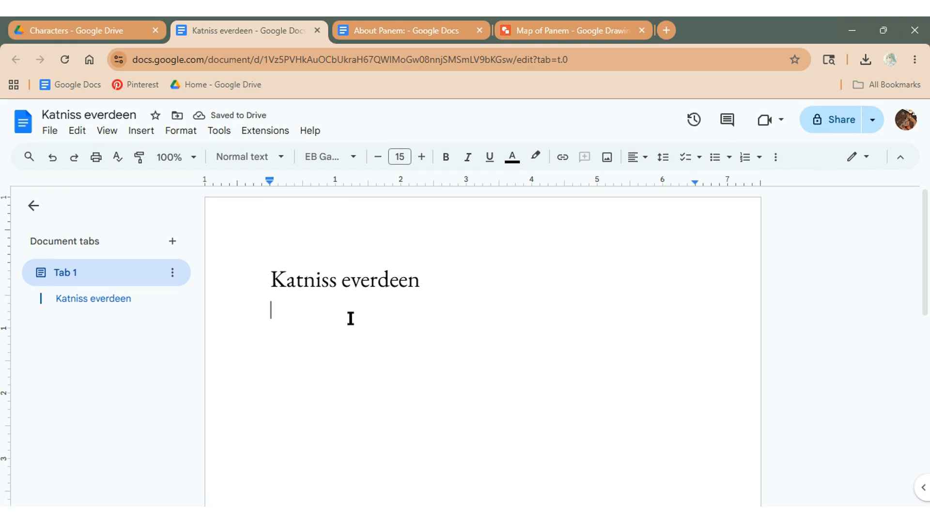
Add a "Full Name:" line below the "Katniss everdeen" title, followed by a new line.
text(Name)
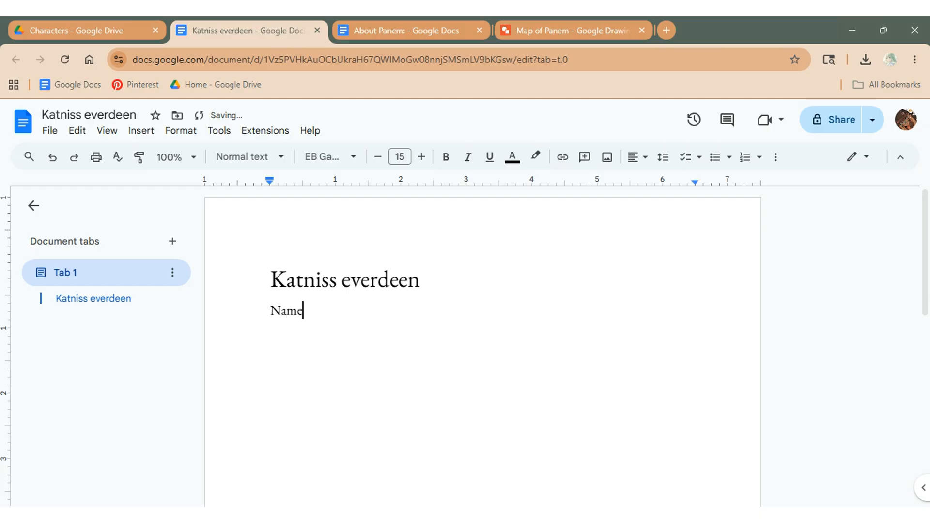
key(Left)
key(Left)
key(Left)
key(Left)
text(Full)
key(Right)
key(Right)
key(Right)
key(Right)
text(:)
key(Return)
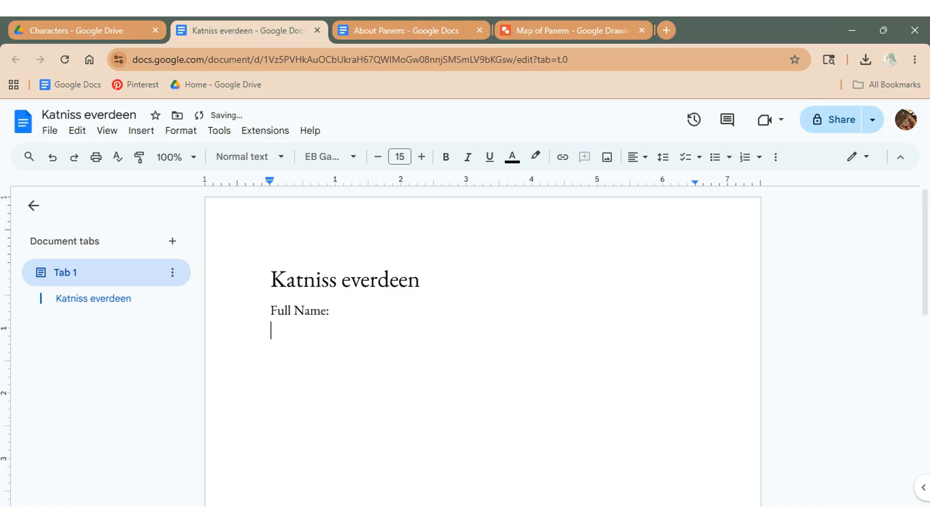
Insert a "Basic info:" line in Heading 1 style above the "Full Name:" line.
click(270, 311)
key(Return)
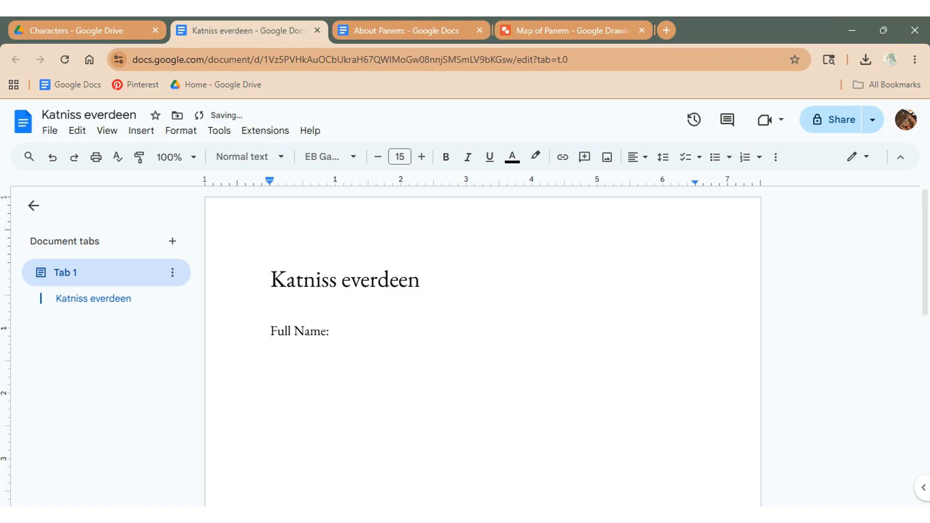
click(271, 310)
click(269, 159)
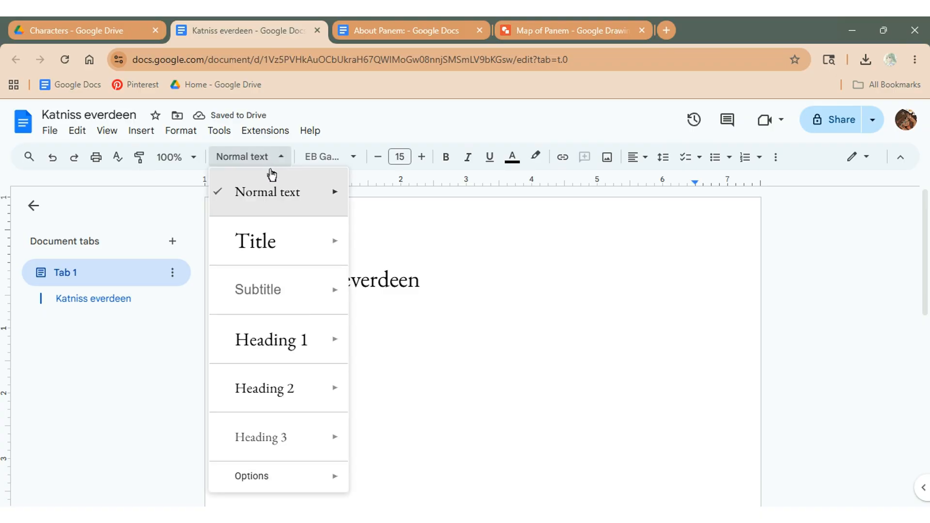
click(308, 348)
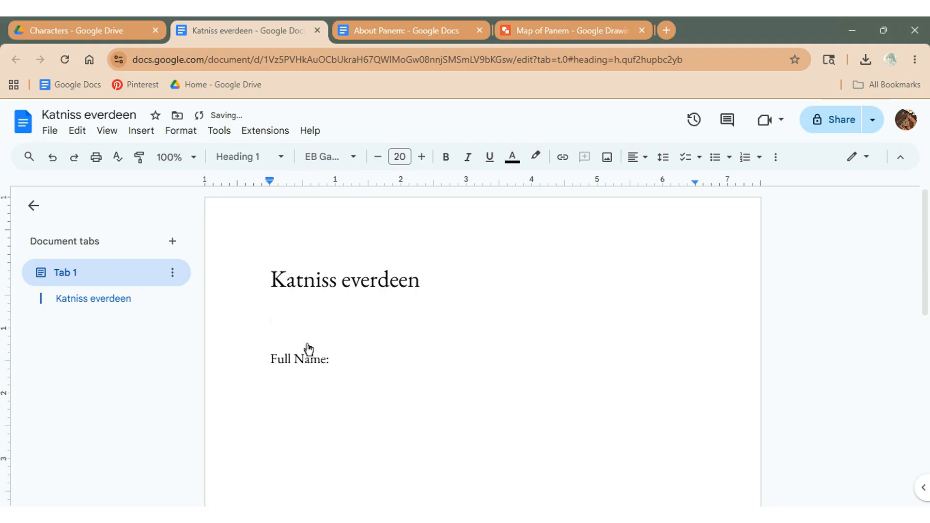
text(Basic)
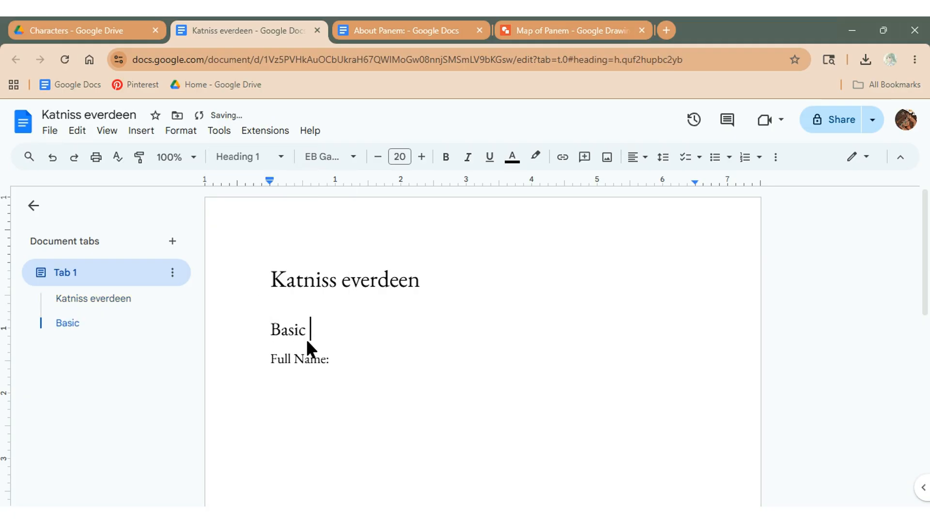
text( info:)
Add the lines "Gender:", "Race:" and "Occupation:" below "Full Name:".
key(Down)
key(Return)
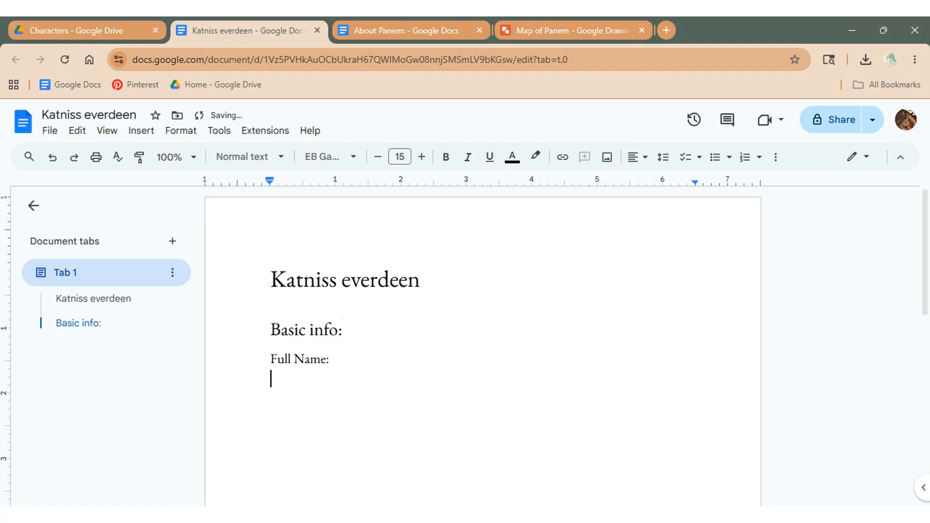
text(Gender:)
key(Return)
text(Ra)
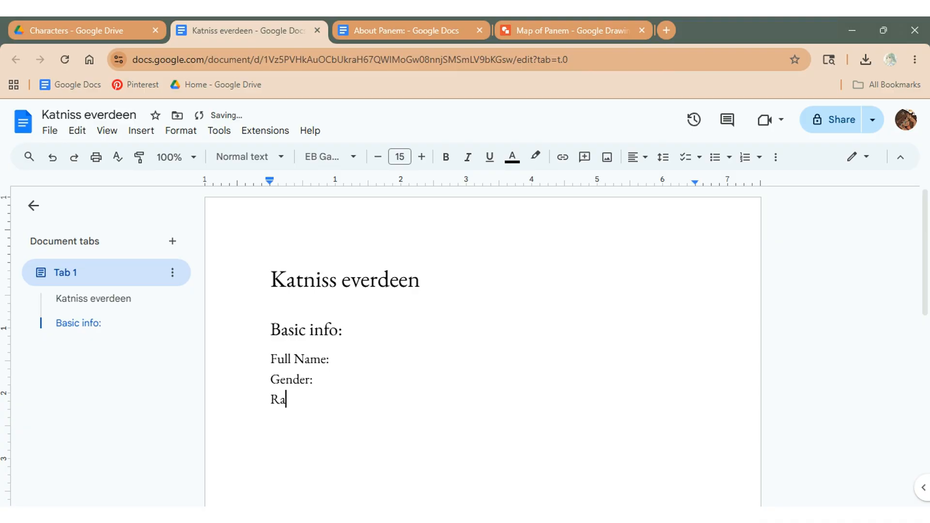
text(ce:)
key(Return)
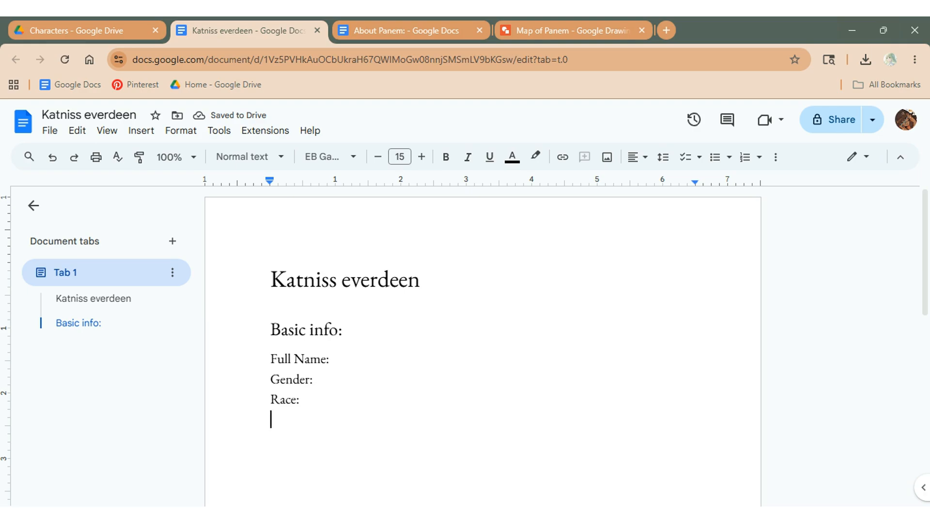
text(Occupat)
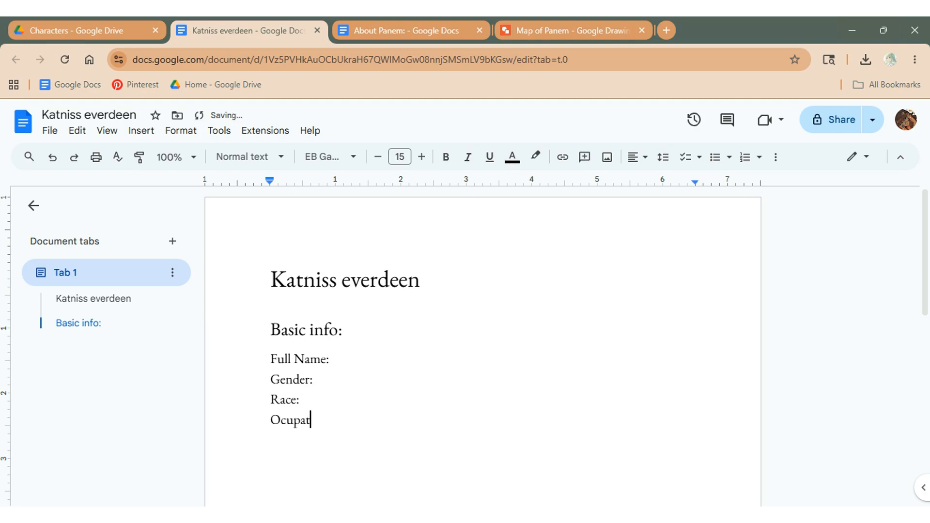
text(ion:)
key(Return)
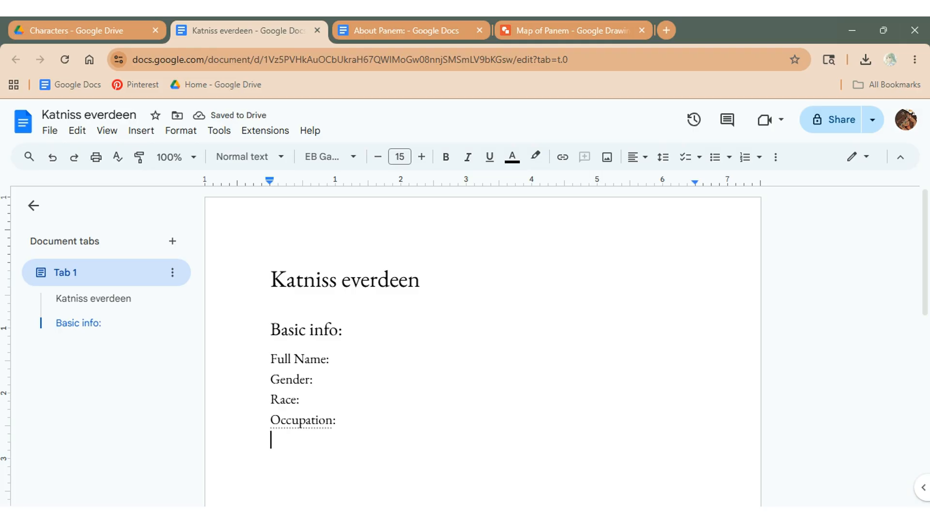
Add a "Family:" line below "Occupation:" in the basic info list.
text(Fam)
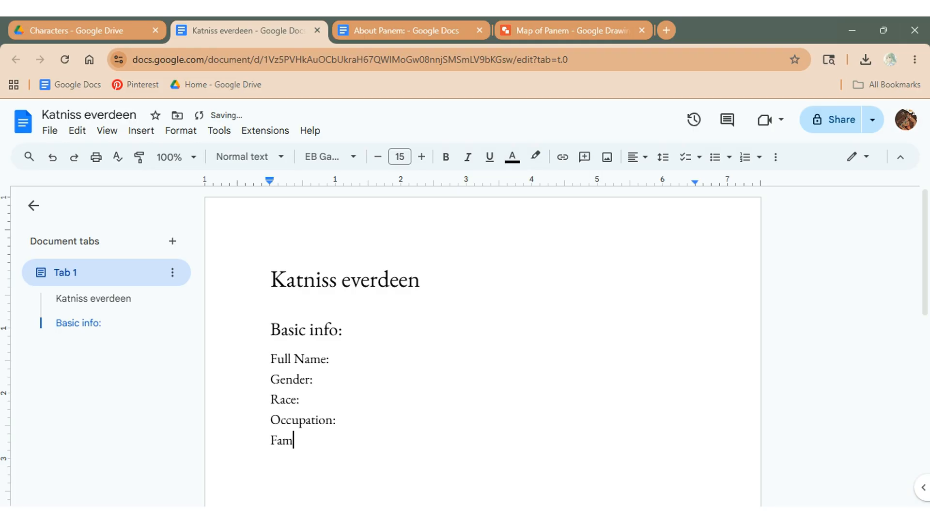
text(ily:)
click(295, 440)
text(i)
scroll(334, 365, down, 4)
scroll(342, 284, up, 4)
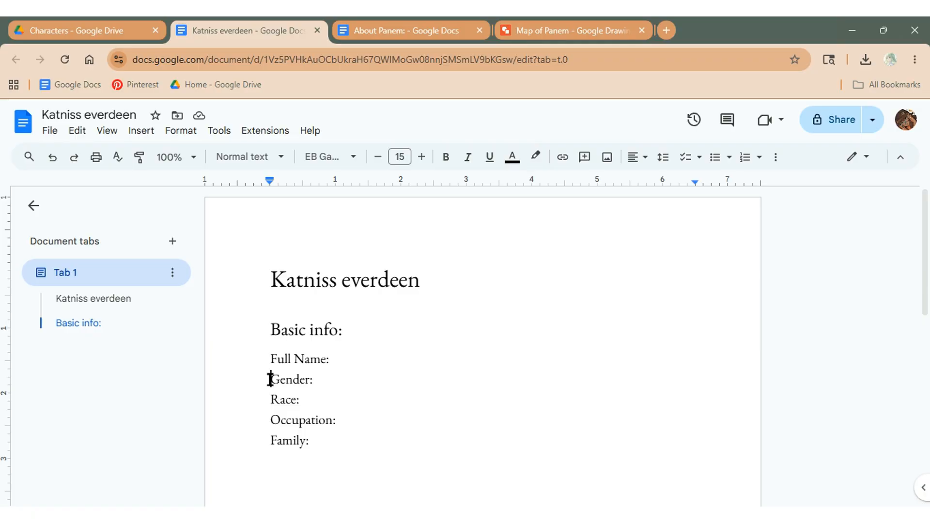
Add the lines "Age:" and "How they appear:" below "Family:".
click(271, 435)
key(End)
key(Return)
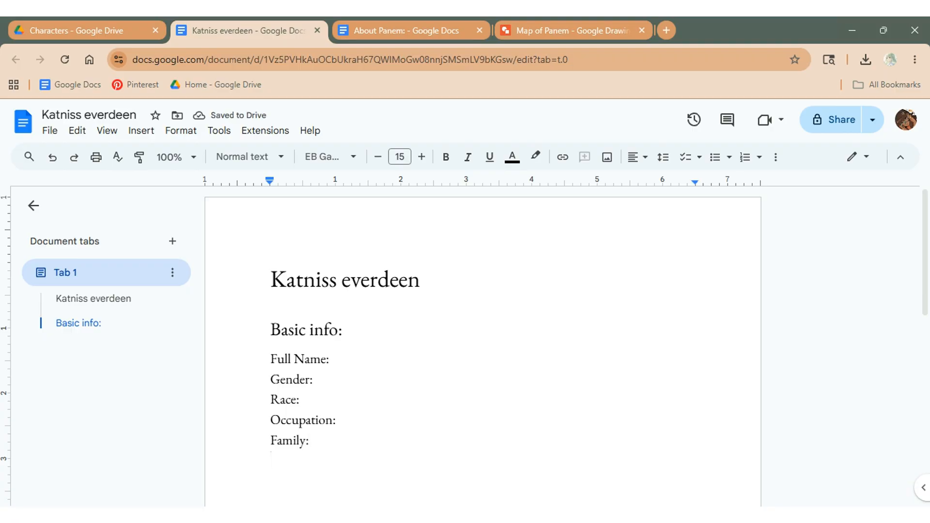
text(Age:)
key(Return)
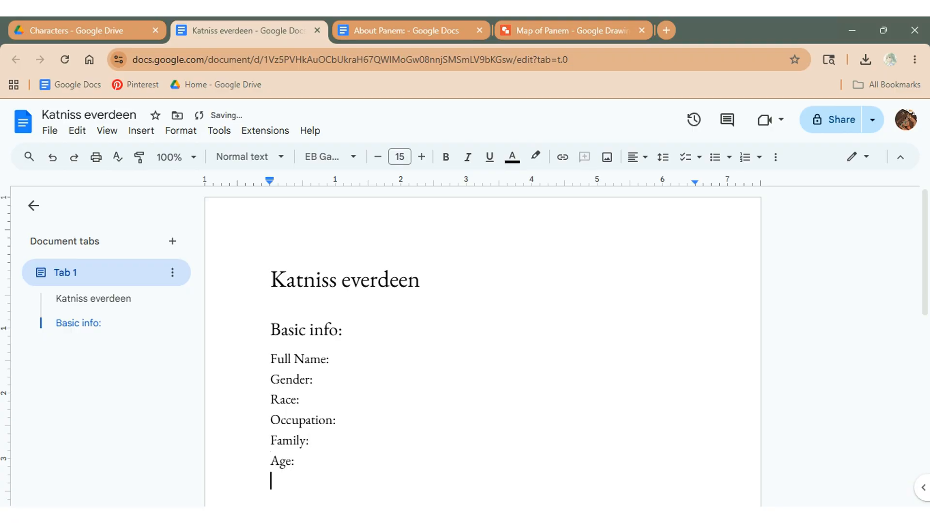
text(How they appea)
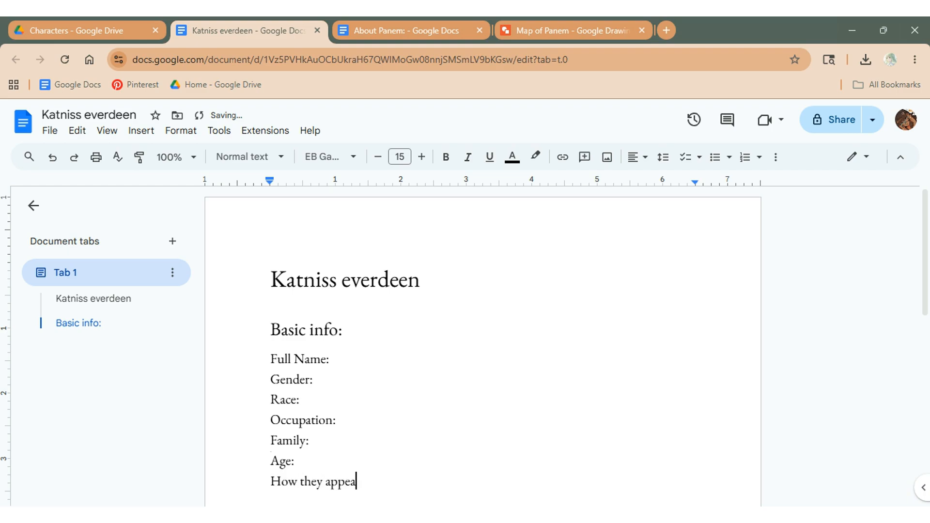
text(r:)
key(Return)
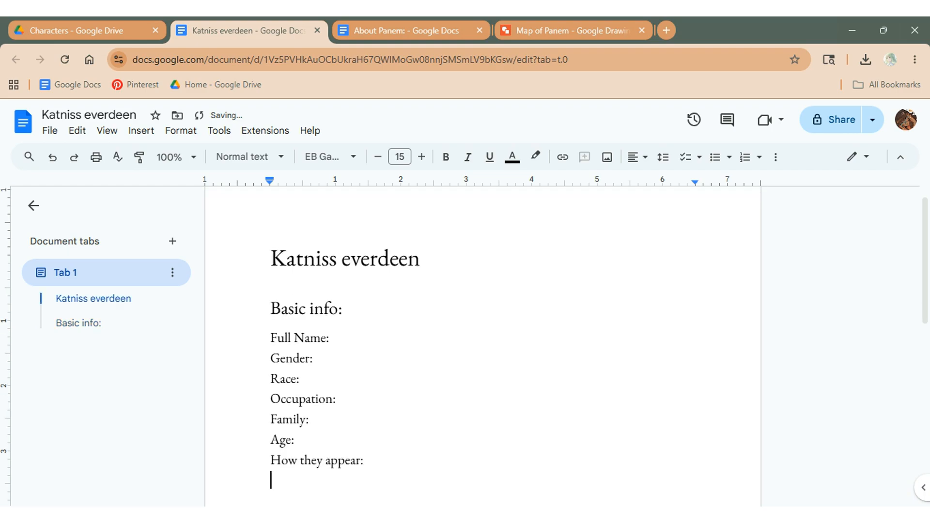
Start the last line with "How" and reword the line above it to "How old they appear:".
text(How)
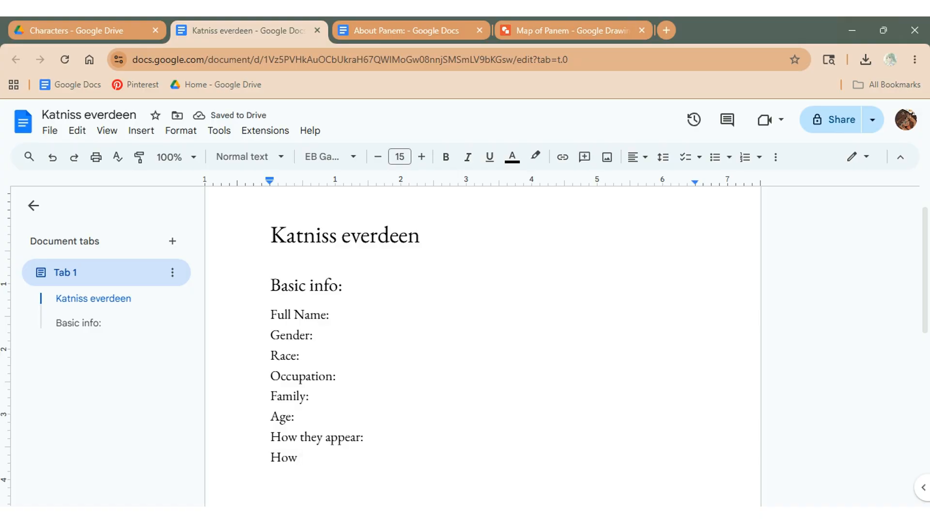
key(Up)
key(Left)
text(old)
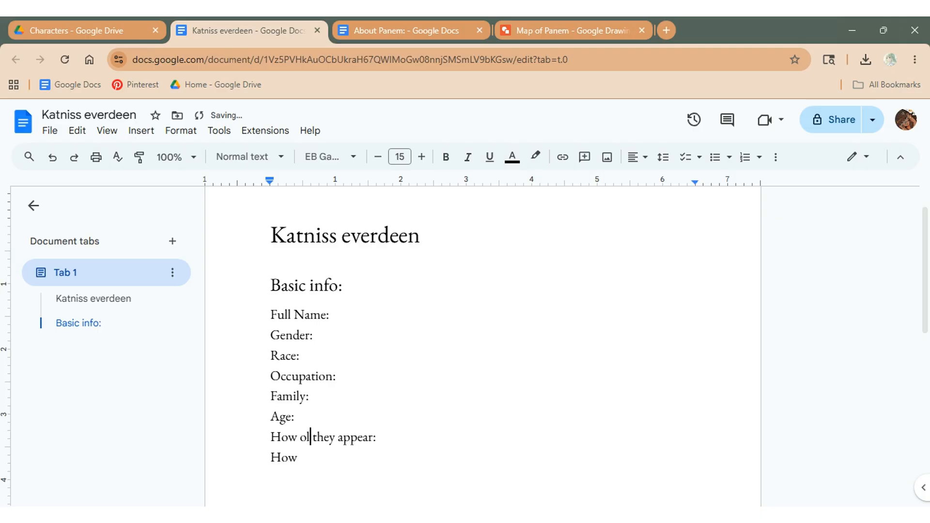
key(Down)
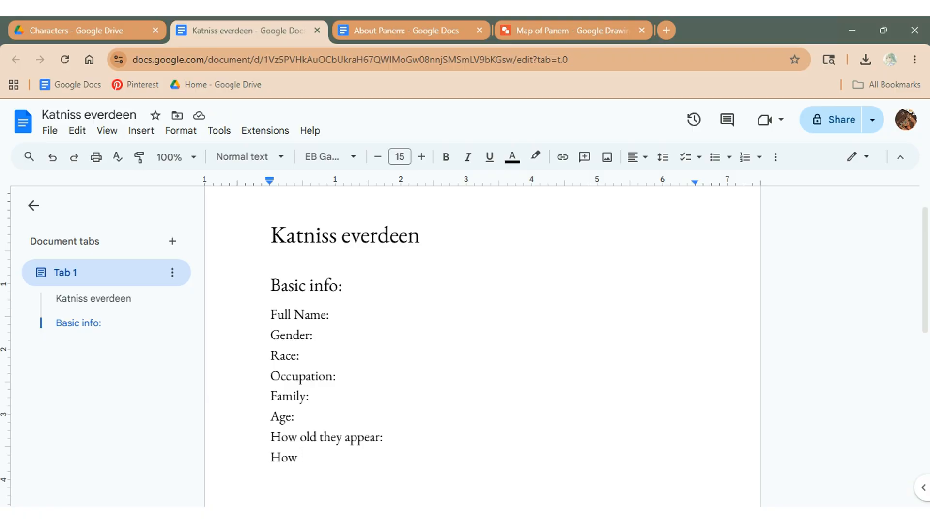
click(553, 24)
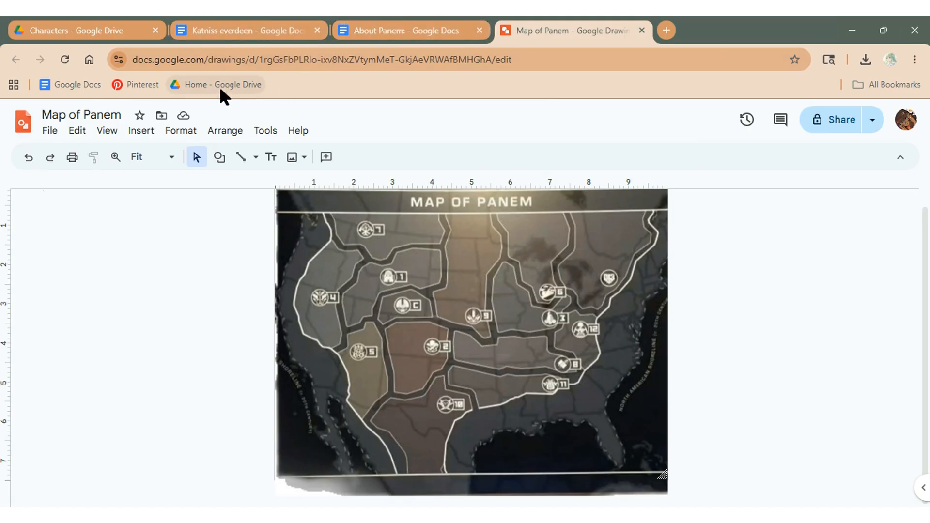
click(266, 27)
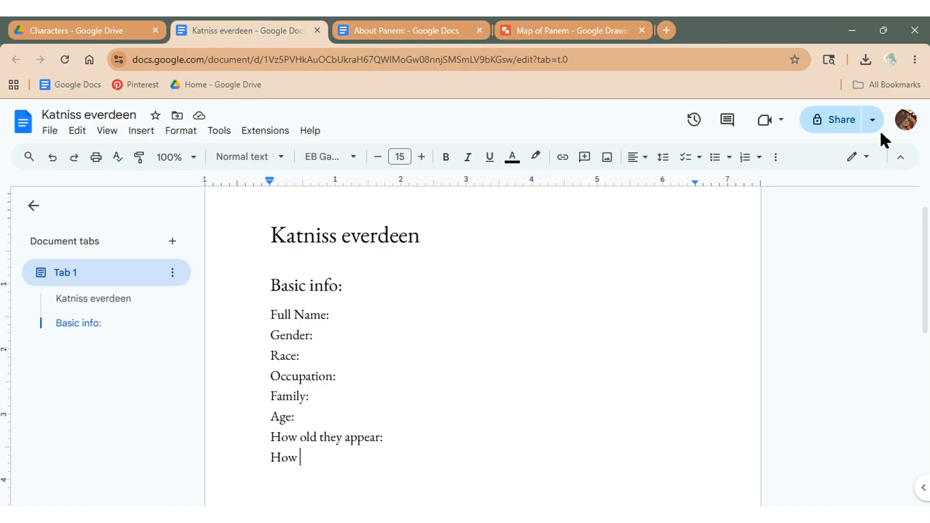
scroll(310, 333, down, 5)
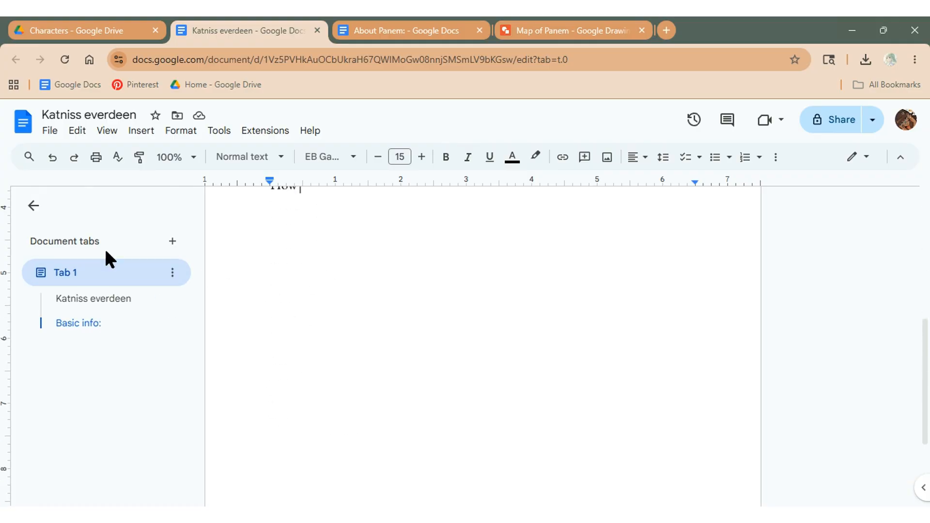
Add a subtab under Tab 1 of the Katniss everdeen document.
click(172, 272)
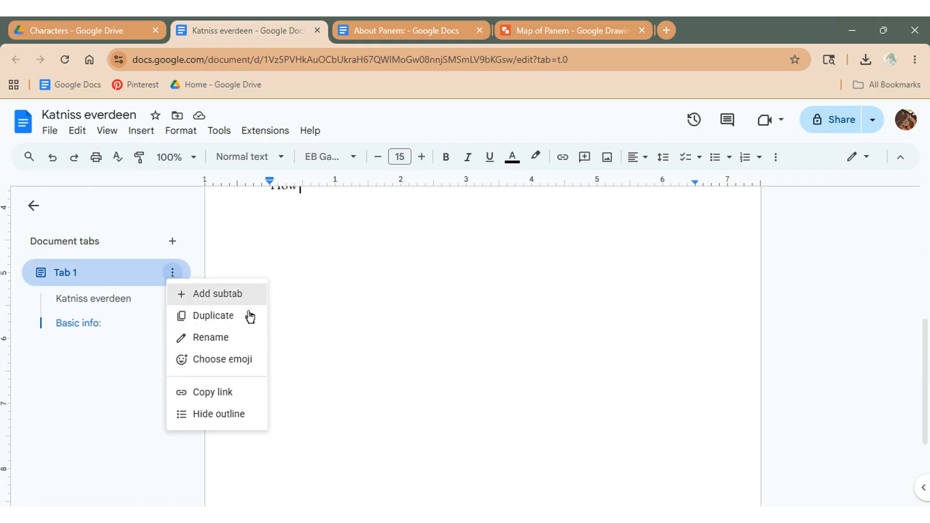
click(371, 310)
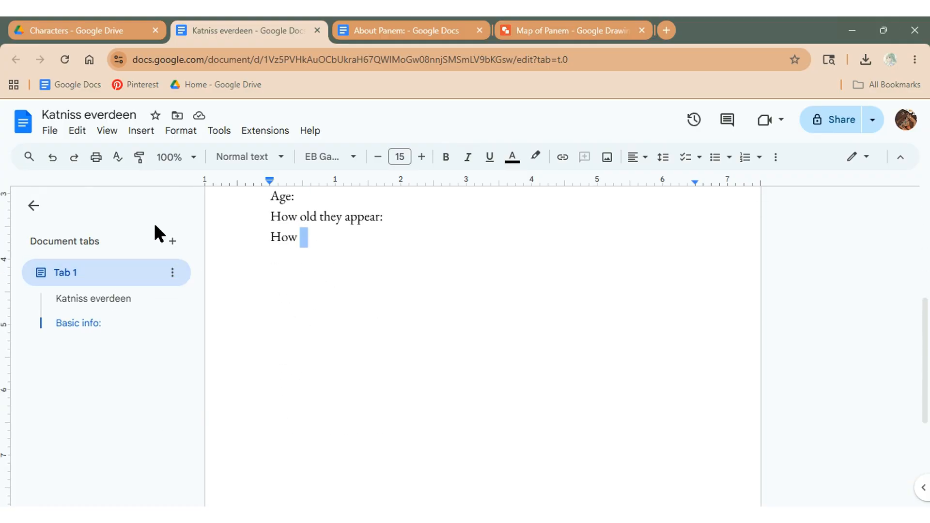
click(172, 272)
click(235, 293)
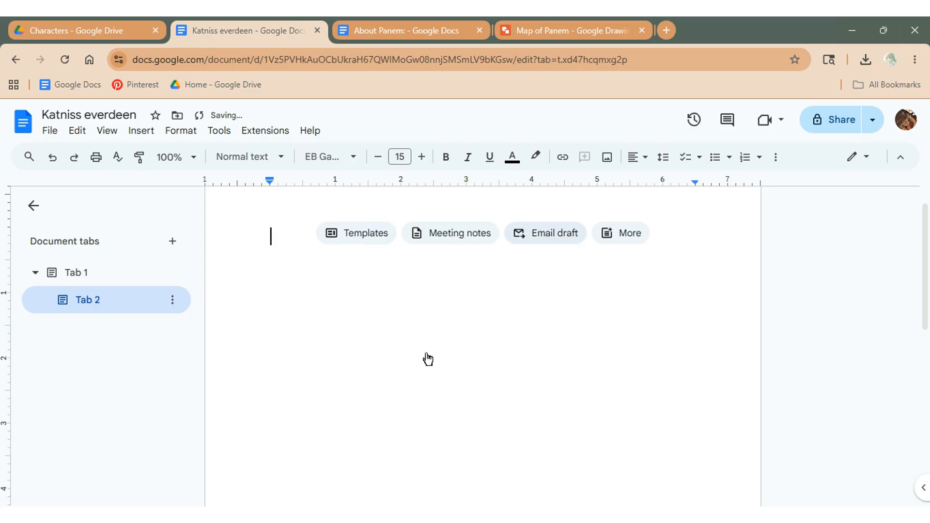
Write the title "Katniss's Character development" in the empty subtab.
text(Character)
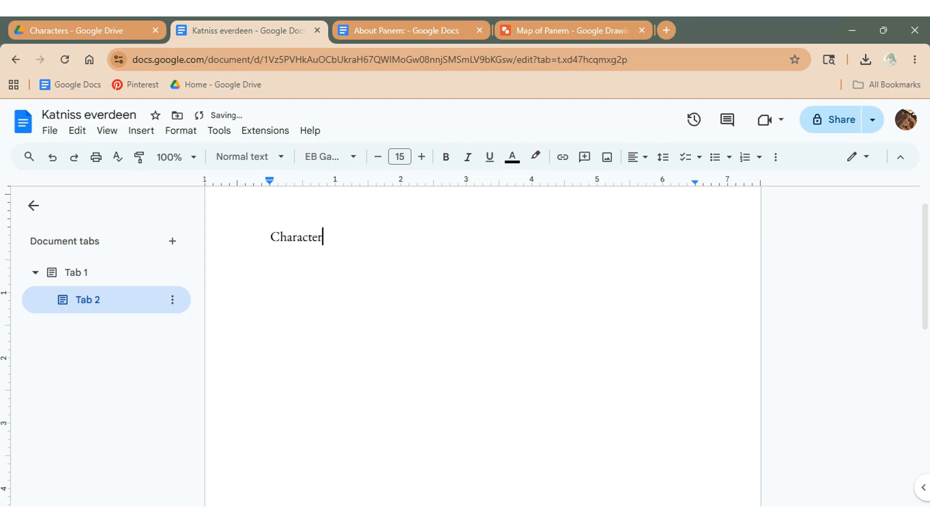
text( de)
key(BackSpace)
text(velopment)
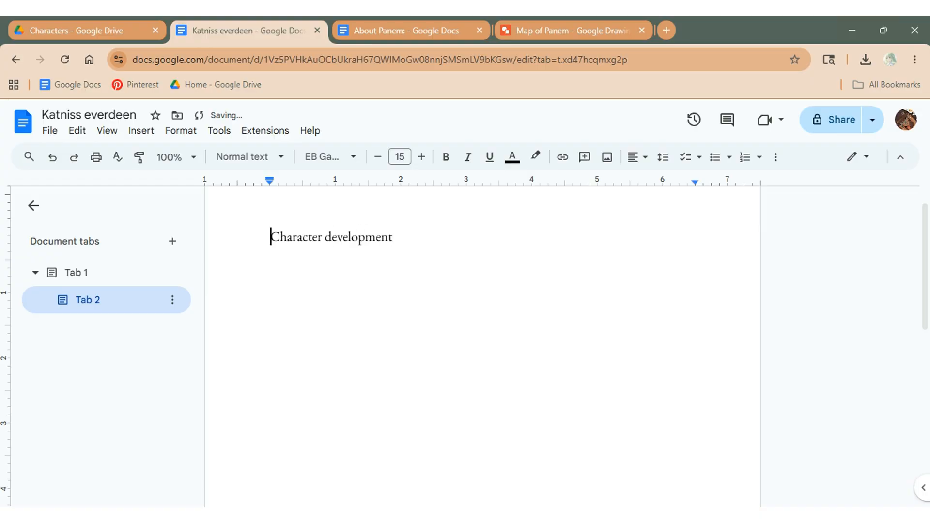
text(E)
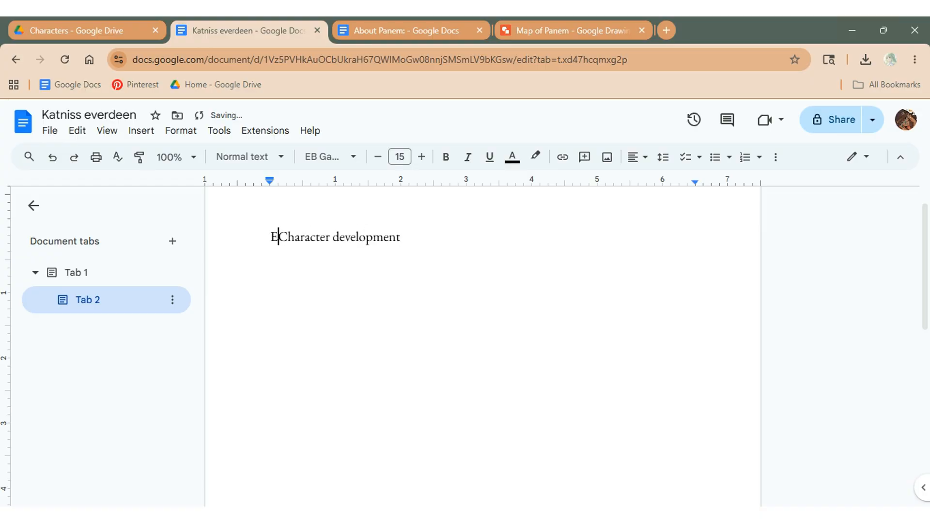
key(BackSpace)
text(Ka)
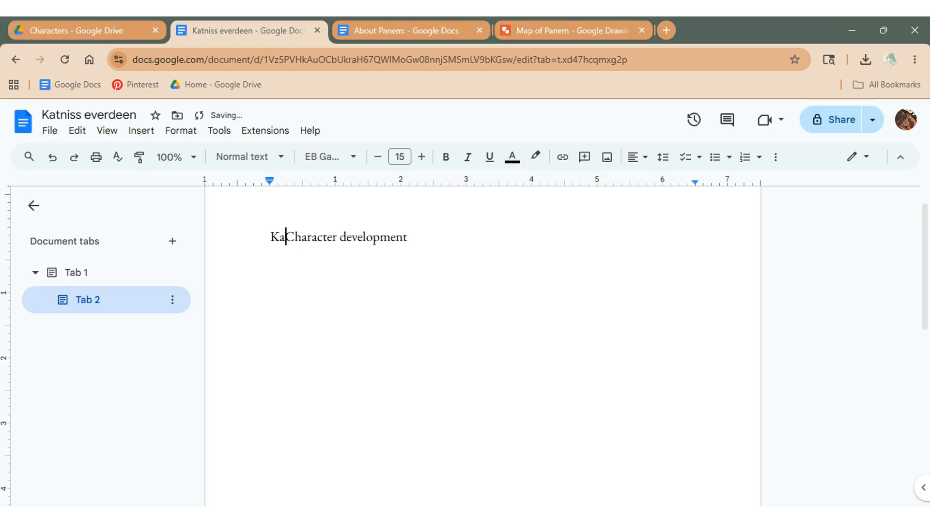
text(tniss)
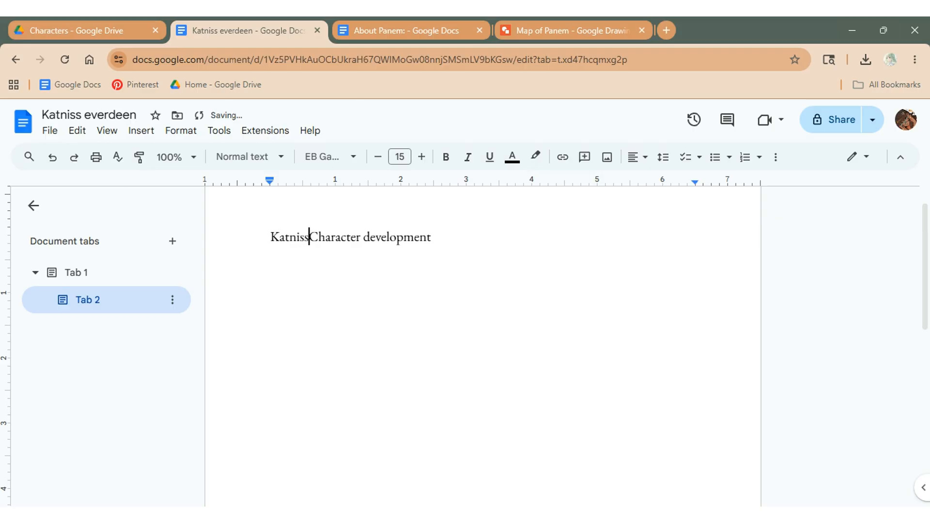
text(')
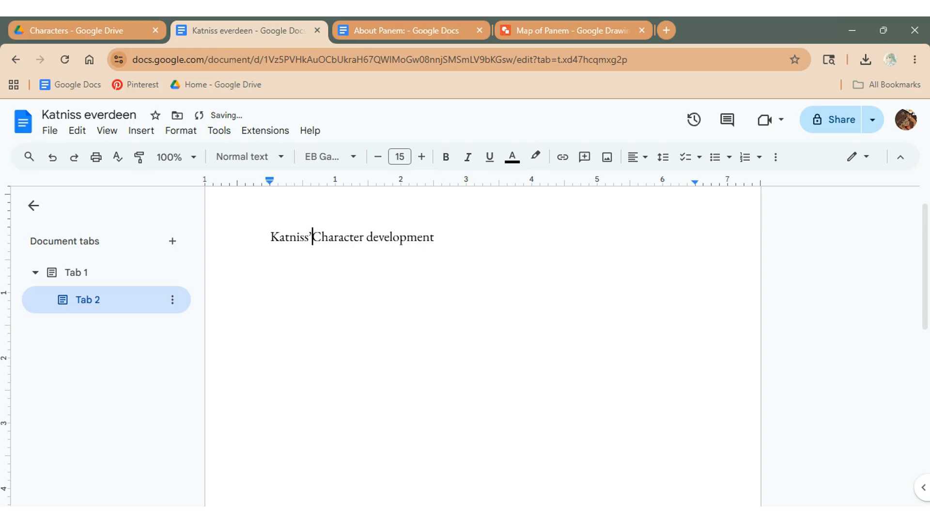
text(s)
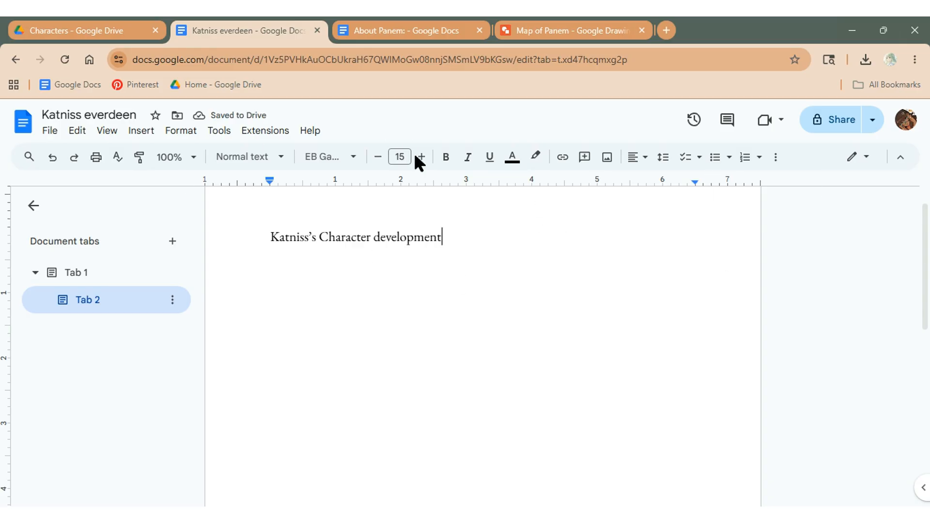
Add the line "Act 1: what do thy want, how do they feel" below the title and start a new line.
key(Return)
text(P)
key(BackSpace)
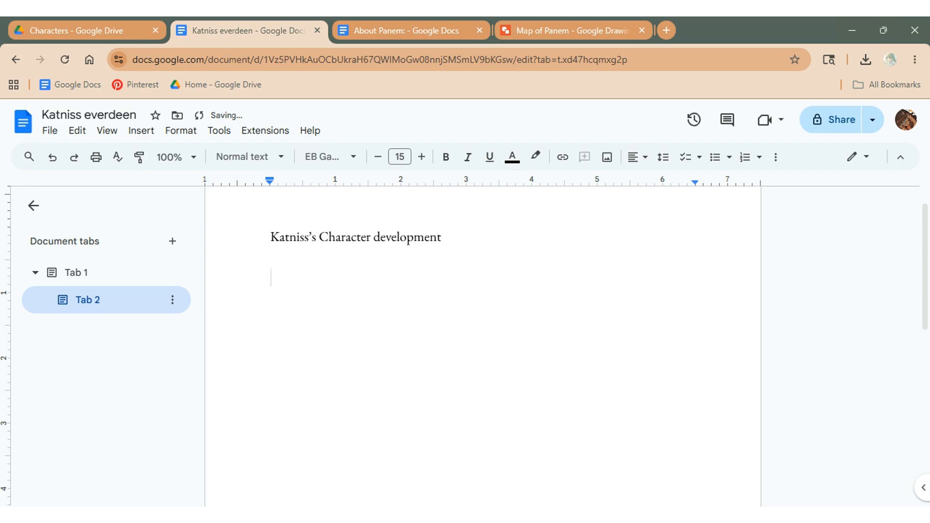
text(Act 1: what do th)
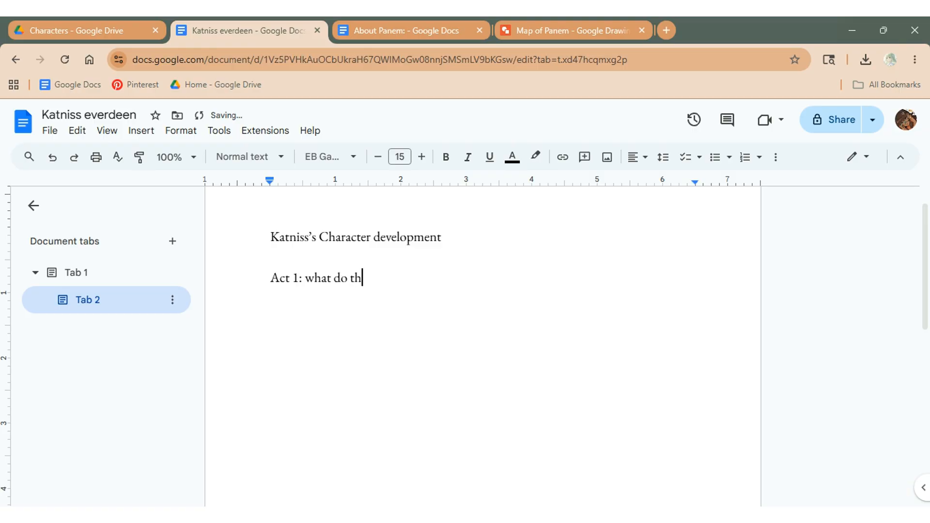
text(y want, how do )
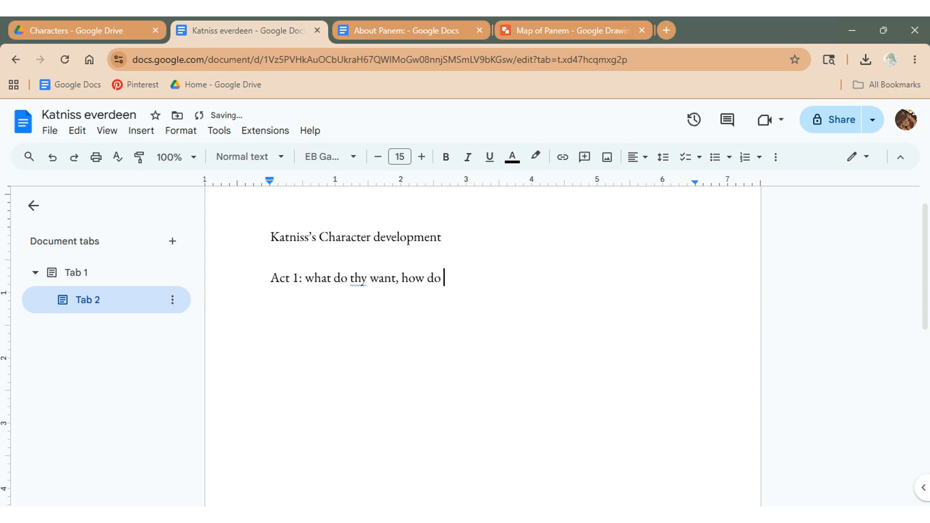
text(they feel)
key(Return)
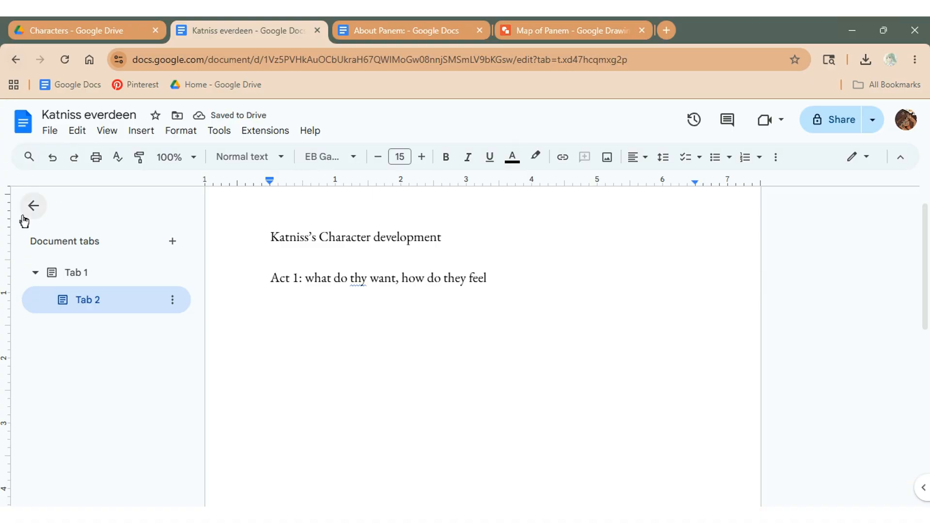
Rename the subtab Tab 2 with the suggested name "Katniss's Character development".
click(101, 272)
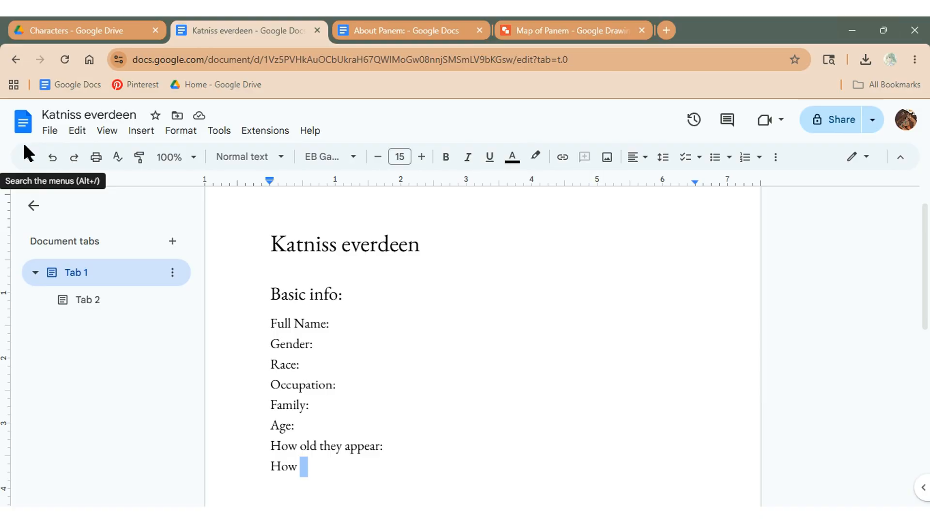
double_click(116, 301)
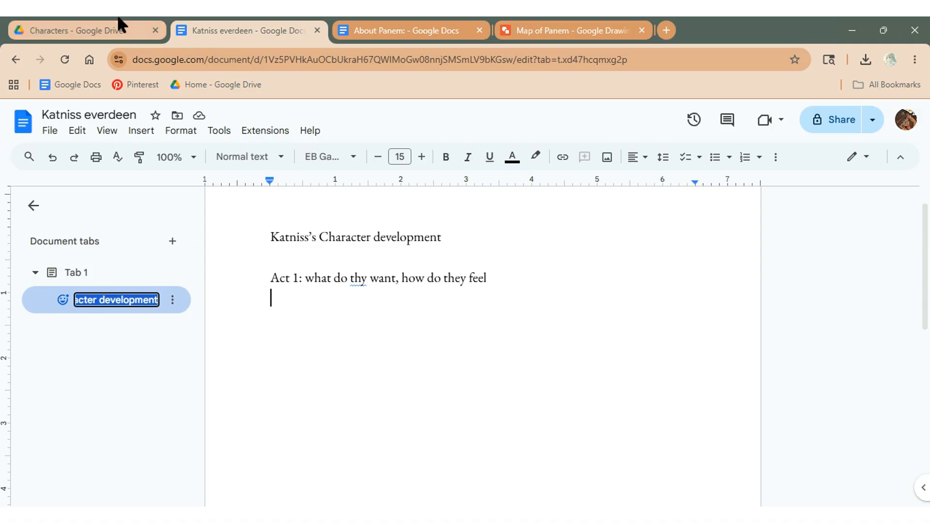
key(Return)
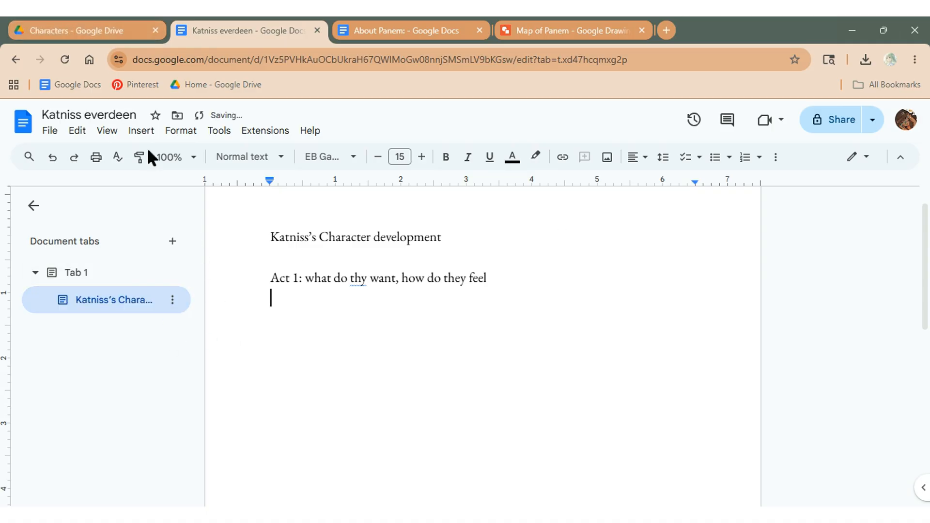
Rename the parent tab Tab 1 of the character document as "Katniss everdeen".
click(121, 27)
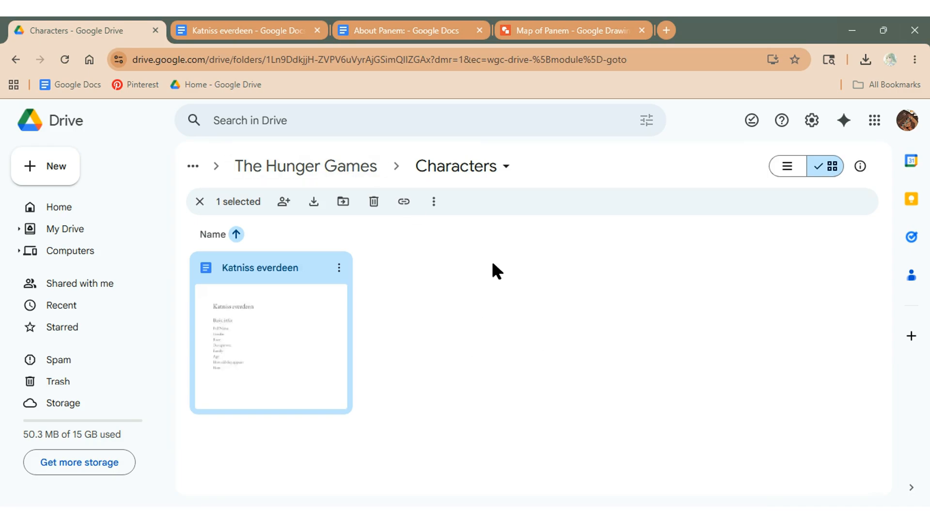
click(206, 25)
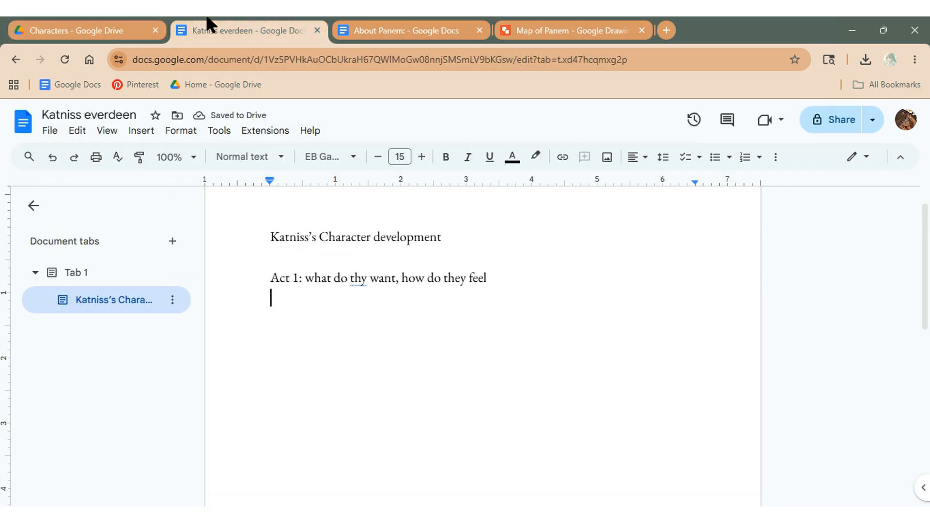
double_click(124, 273)
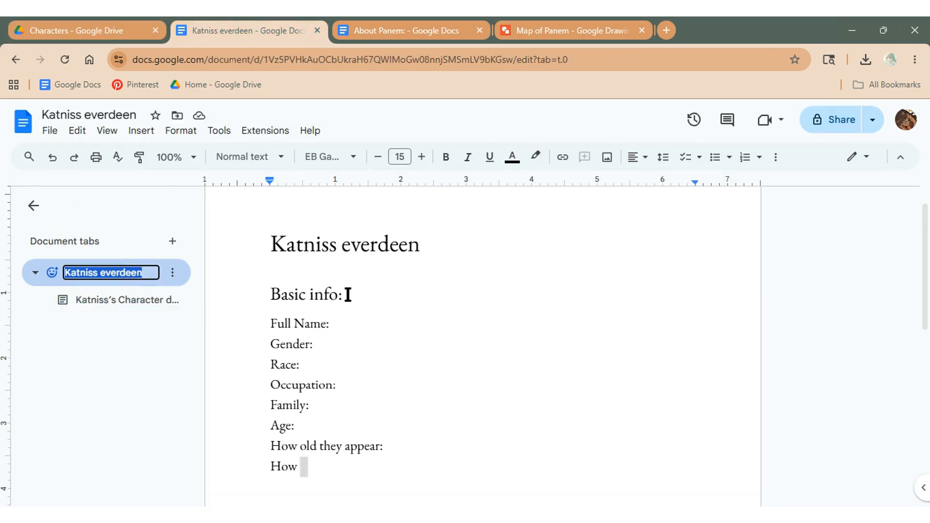
click(329, 352)
Look over the basic info section on the Katniss everdeen tab, from its heading to the last line.
scroll(379, 446, down, 5)
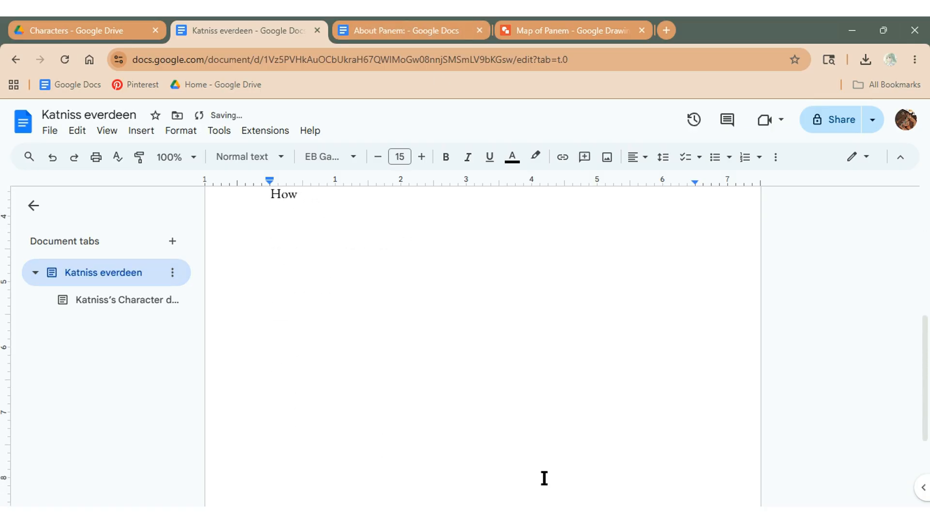
scroll(502, 251, up, 4)
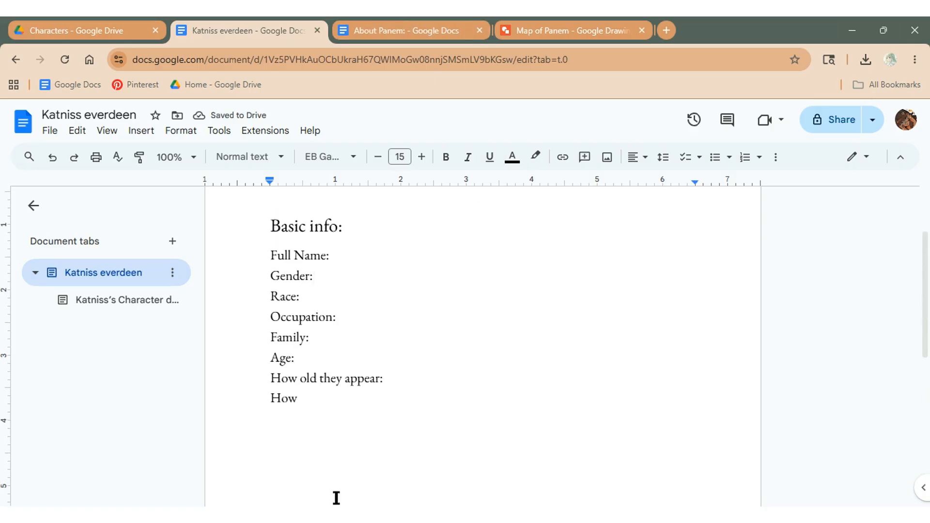
scroll(334, 339, down, 5)
scroll(351, 222, up, 5)
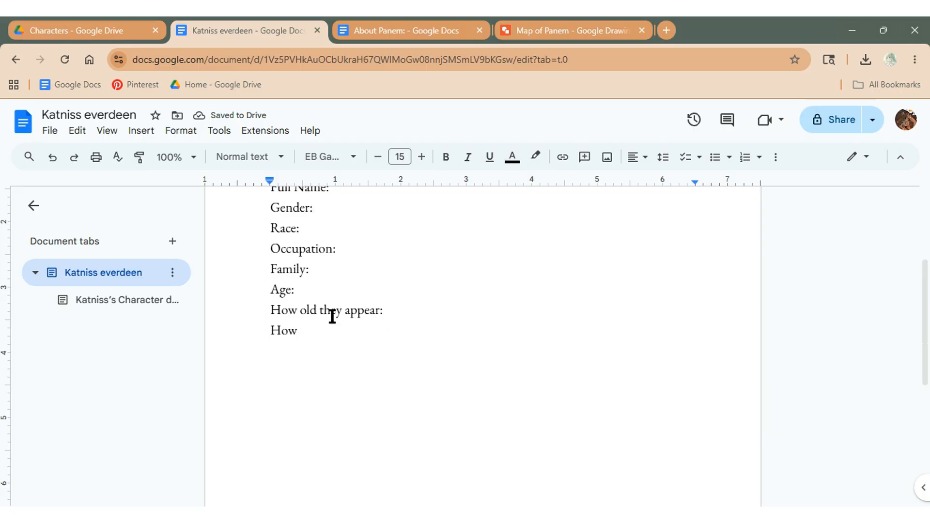
drag(307, 332, 256, 162)
click(217, 426)
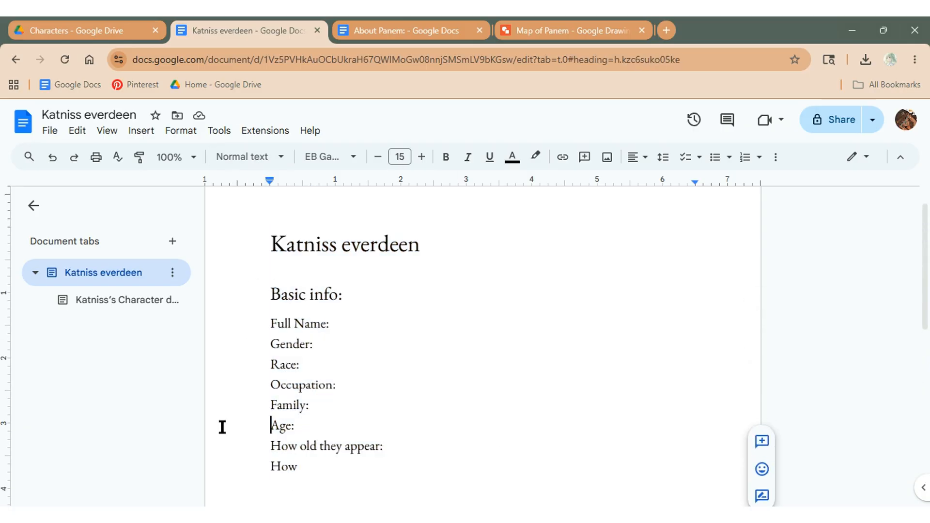
drag(236, 278, 359, 476)
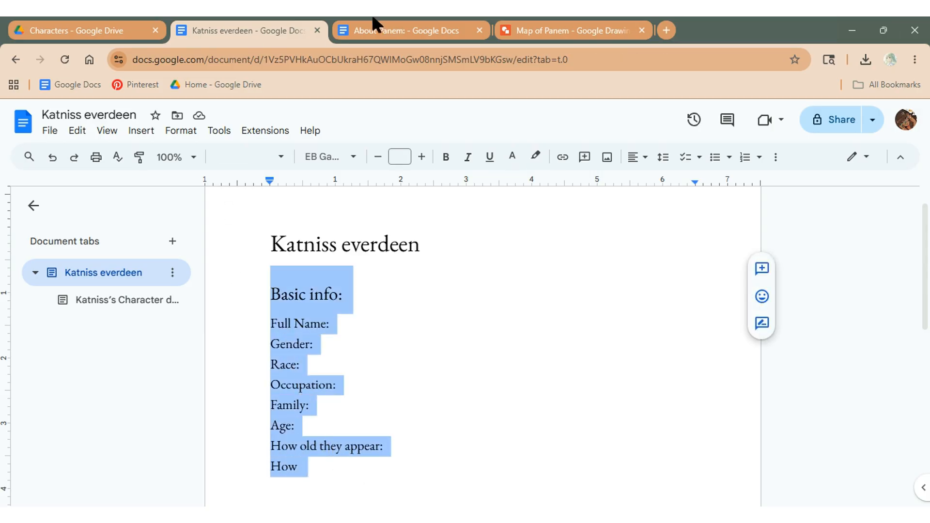
scroll(335, 378, down, 6)
scroll(338, 376, up, 4)
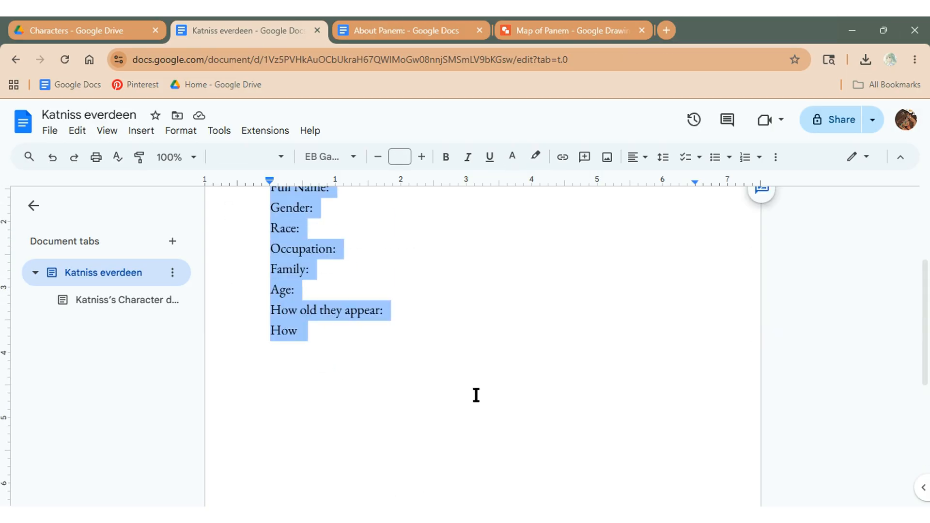
click(320, 353)
Switch to Google Drive, open the Stories/Novels folder, and return to the start of the Katniss everdeen document.
click(19, 22)
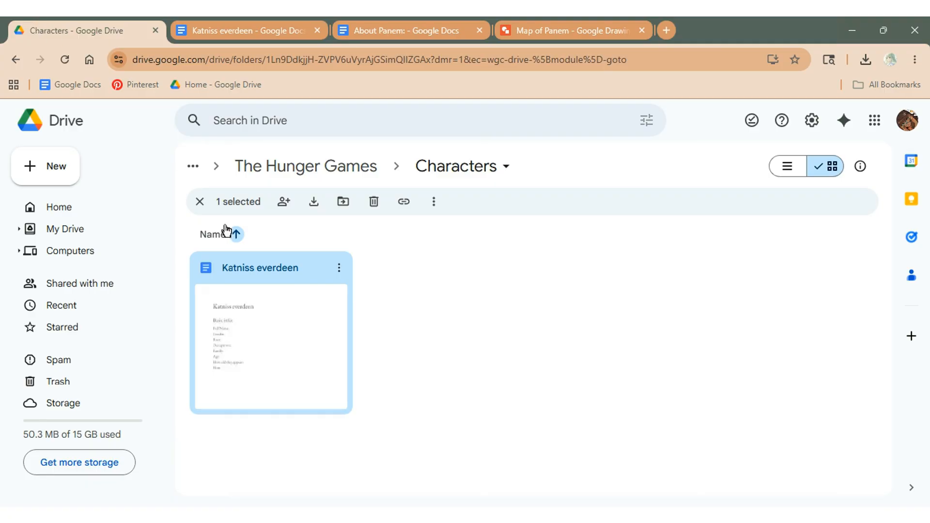
click(332, 171)
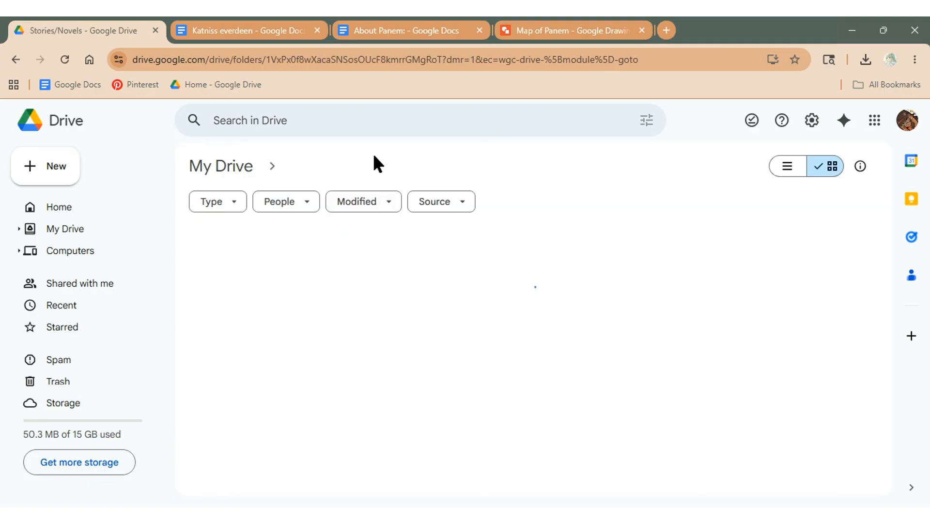
click(260, 22)
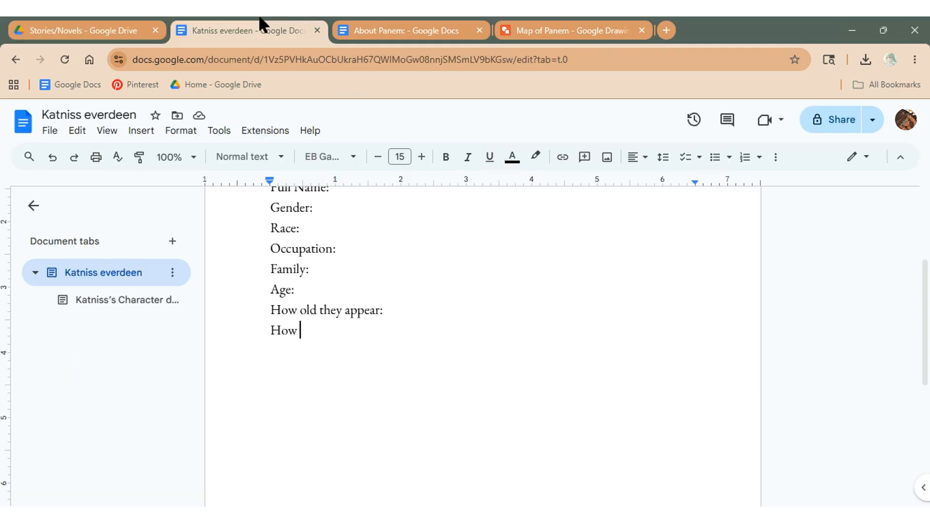
scroll(415, 326, up, 3)
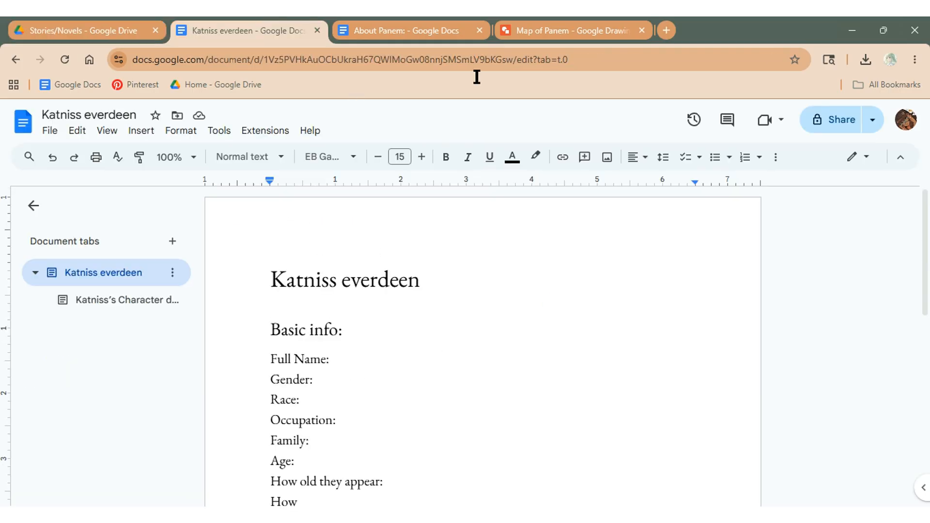
Load Pinterest in place of the Map of Panem drawing and close the About Panem document.
click(545, 25)
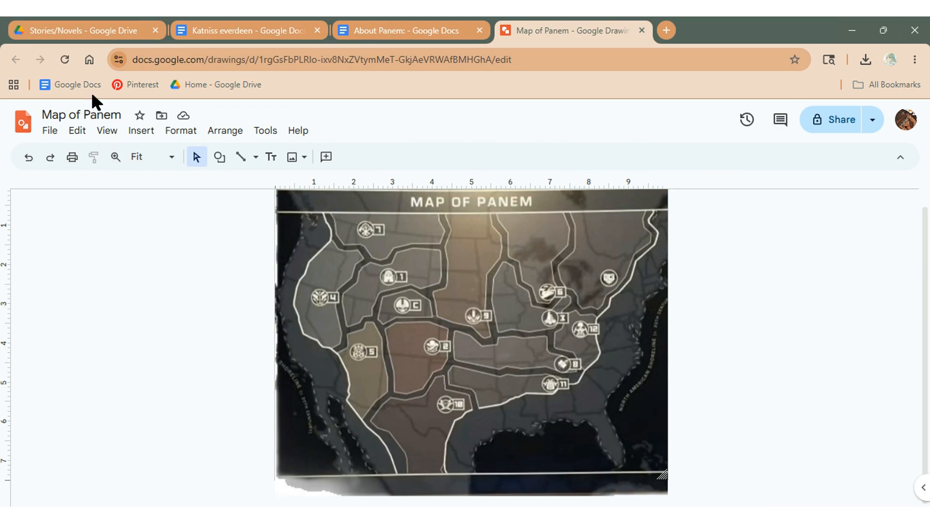
click(125, 83)
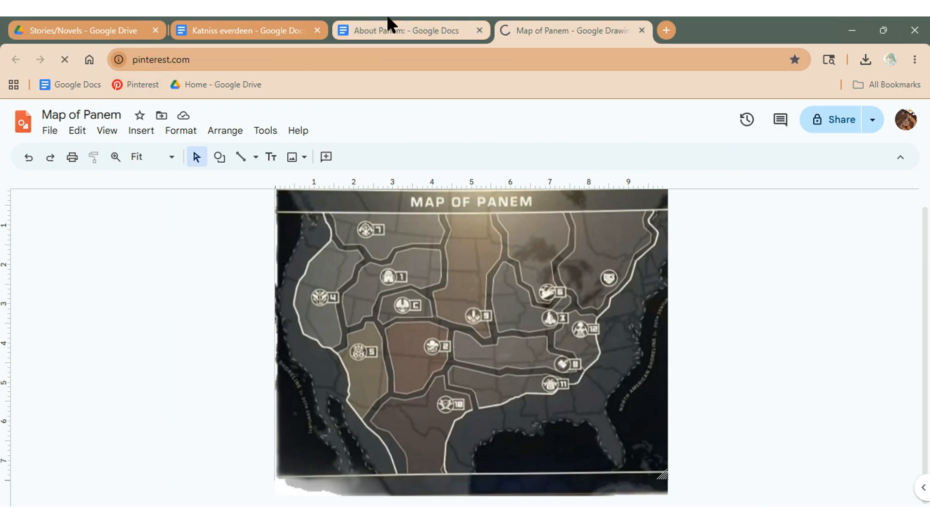
click(479, 30)
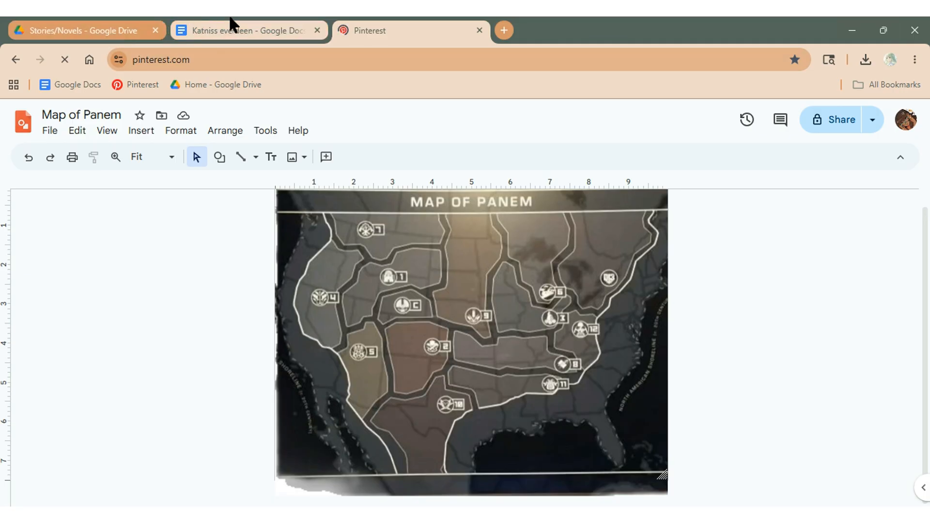
Switch to Google Drive and move the Untitled folder in Stories/Novels to the trash.
click(159, 22)
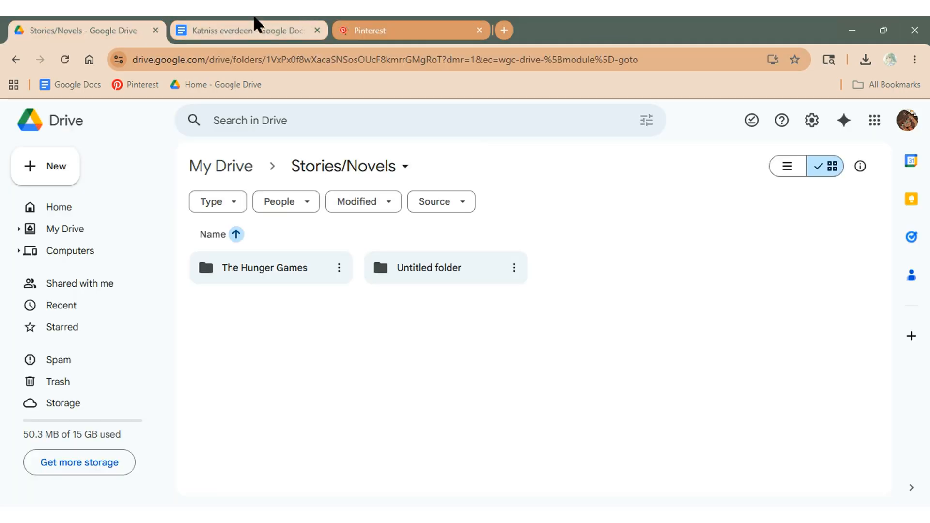
click(252, 20)
click(45, 25)
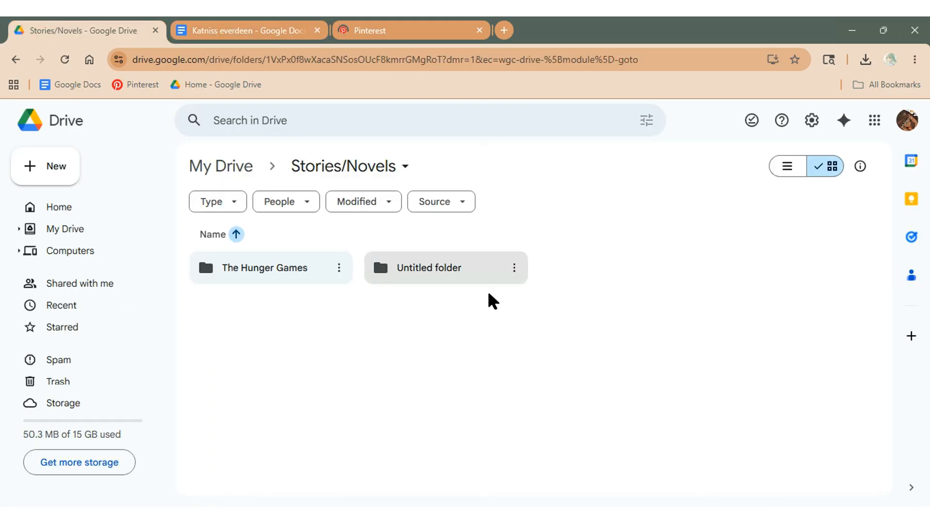
click(504, 271)
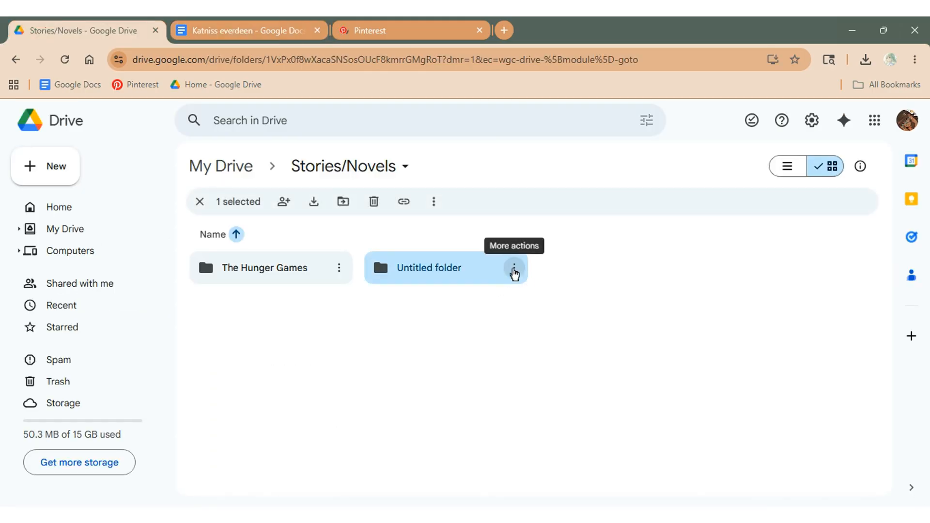
click(514, 270)
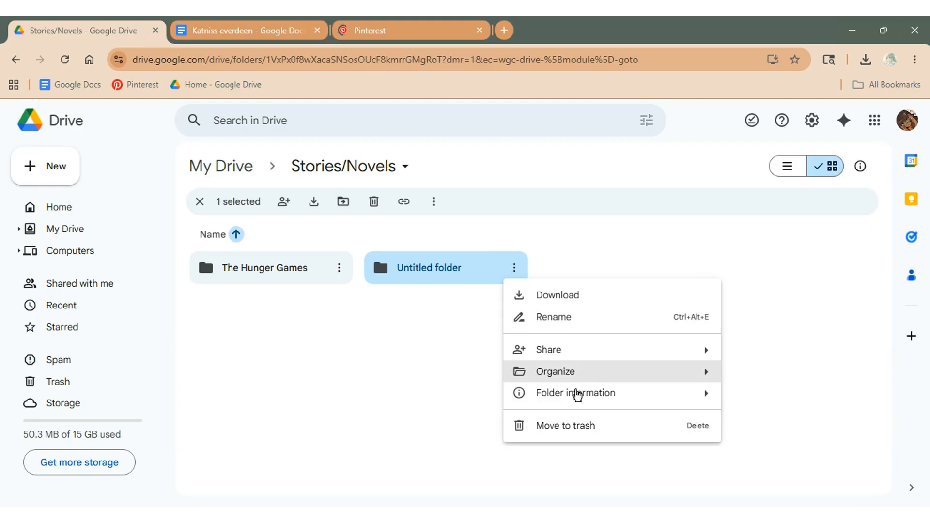
click(576, 429)
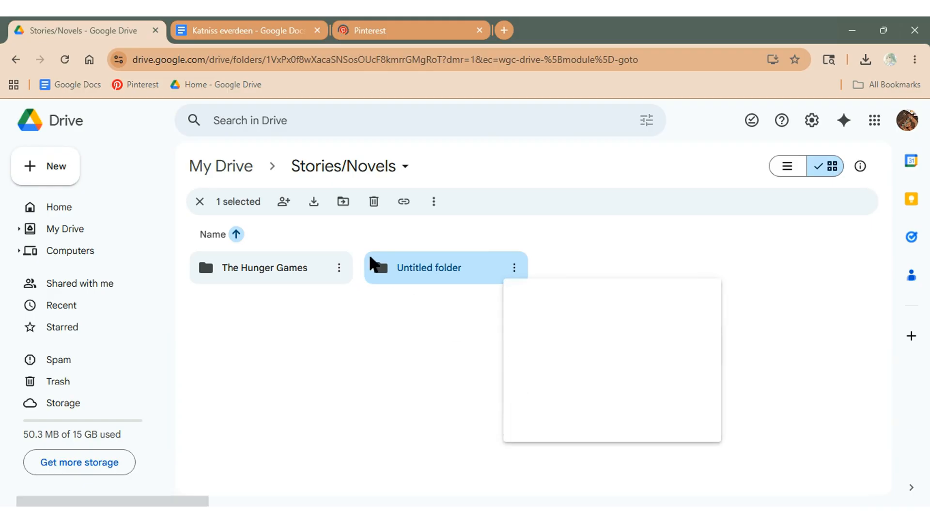
Open The Hunger Games folder in Drive, then switch to Pinterest and search for katniss everdeen.
double_click(315, 259)
click(386, 25)
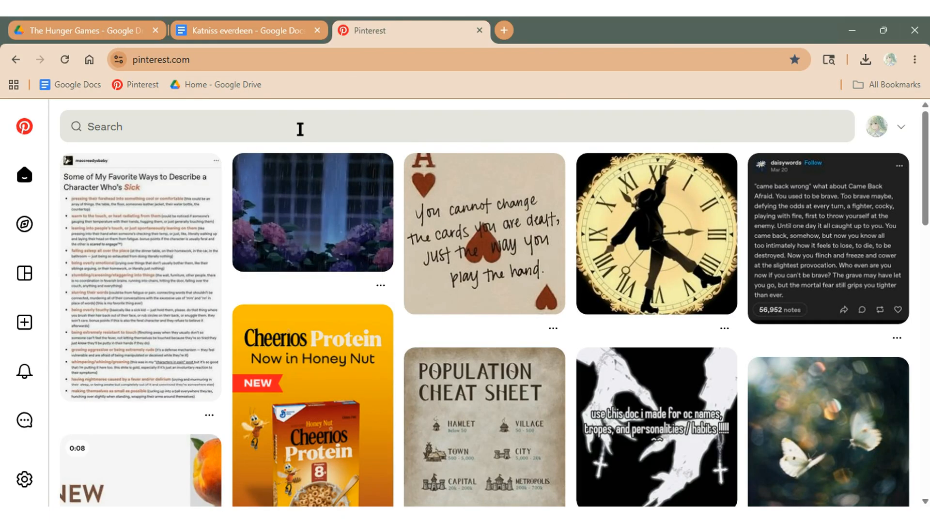
click(300, 128)
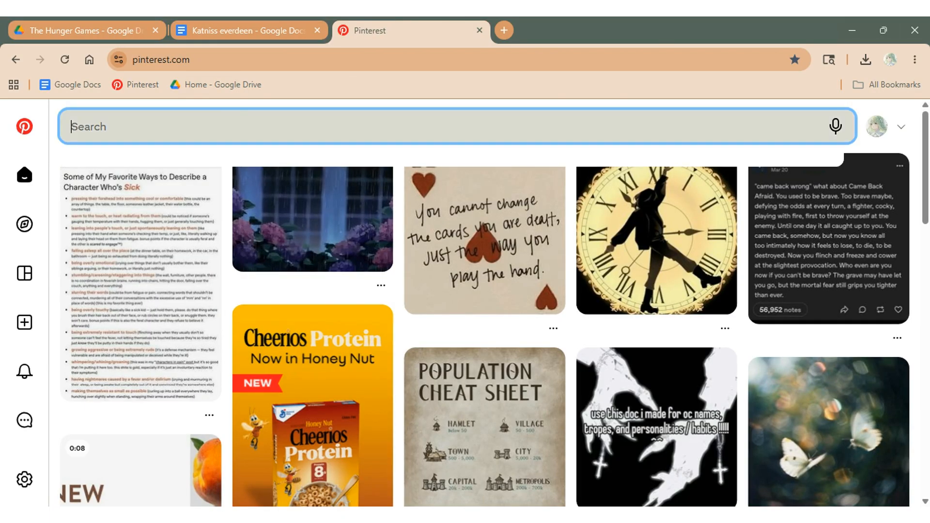
text(kat)
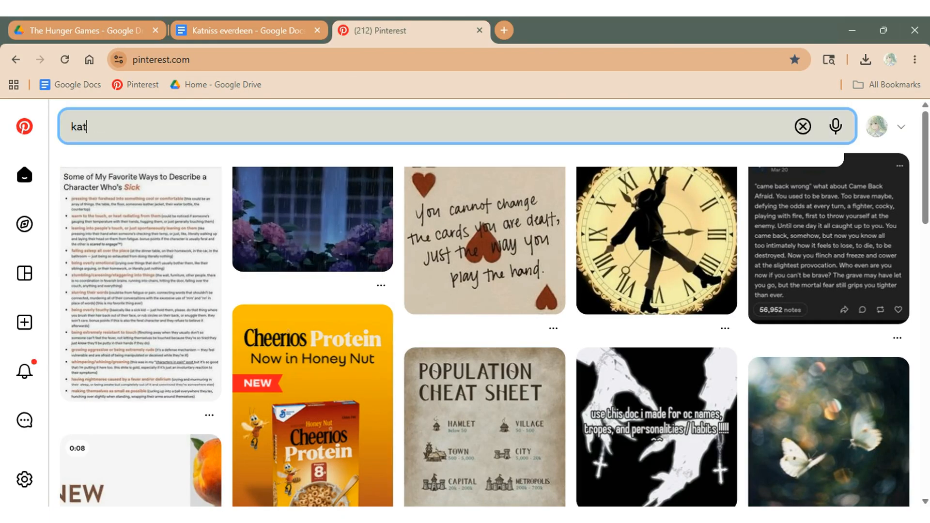
text(ni)
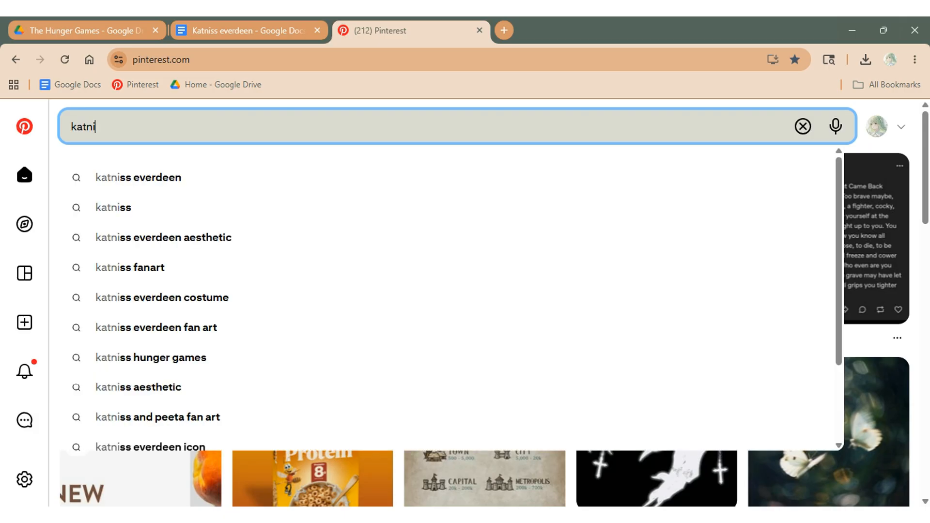
text(ss)
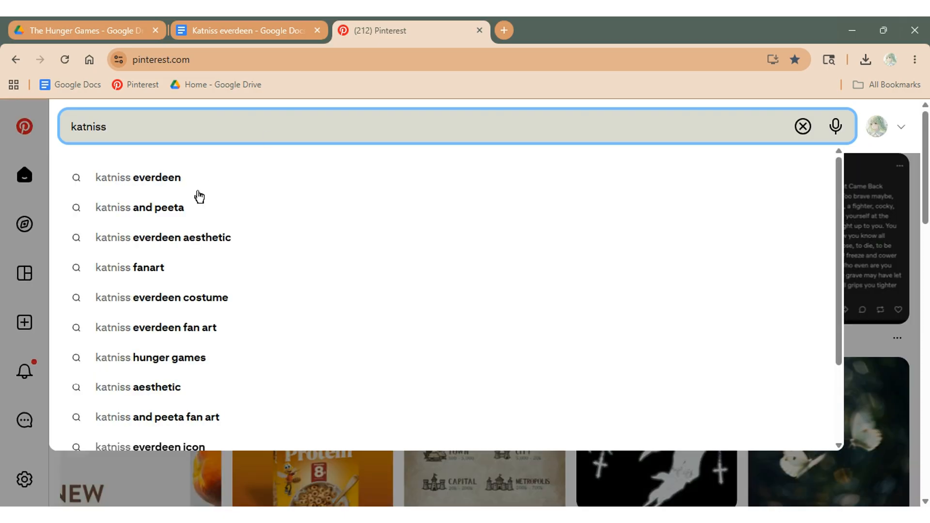
click(197, 187)
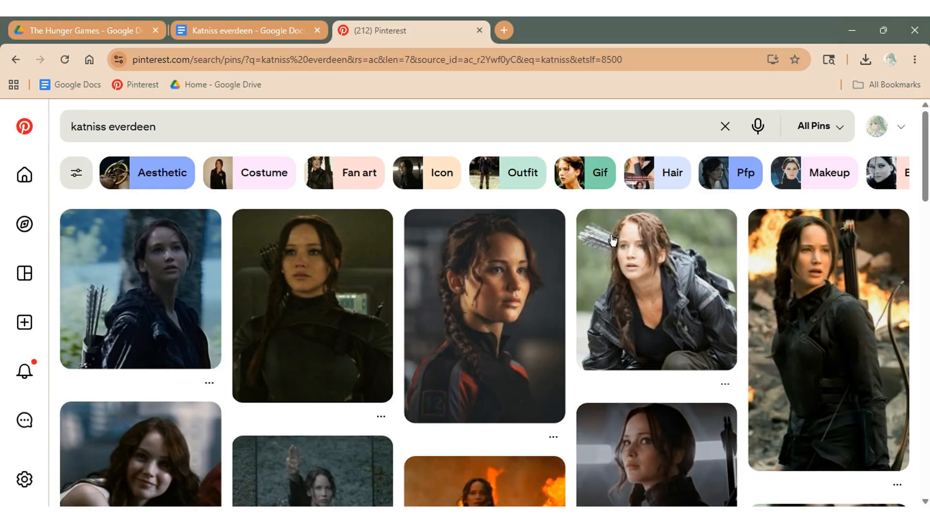
scroll(613, 240, down, 2)
scroll(693, 196, up, 2)
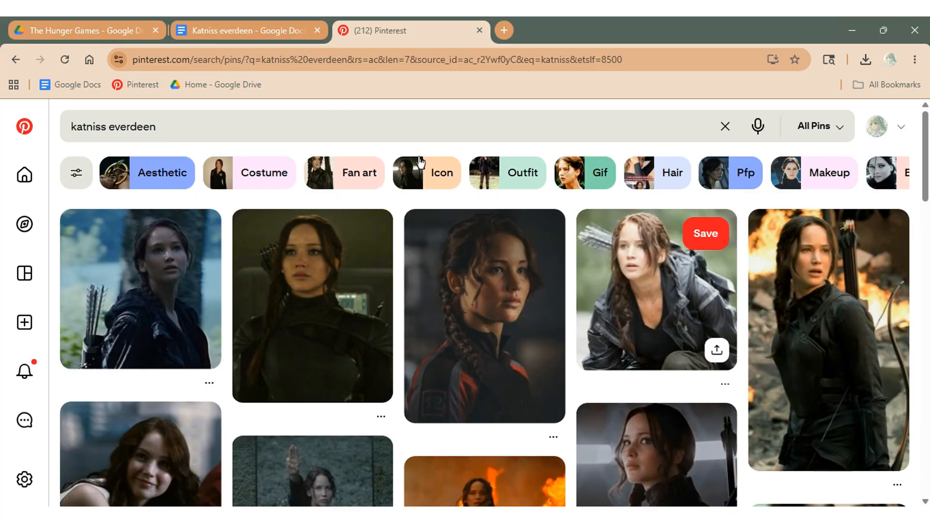
click(222, 24)
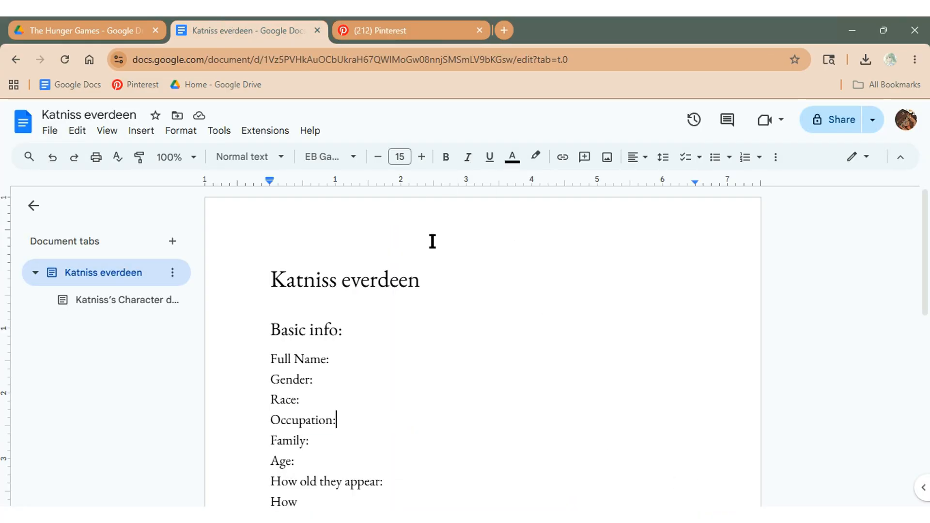
click(142, 132)
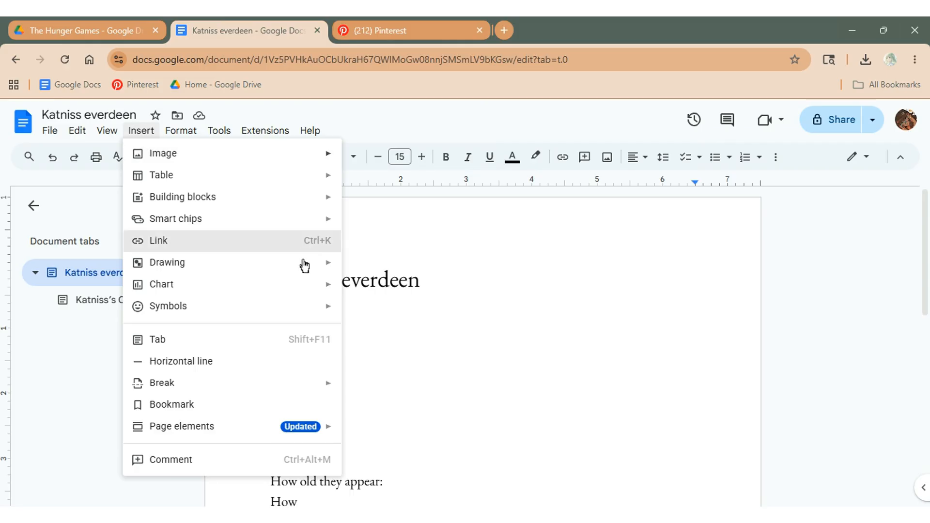
click(414, 25)
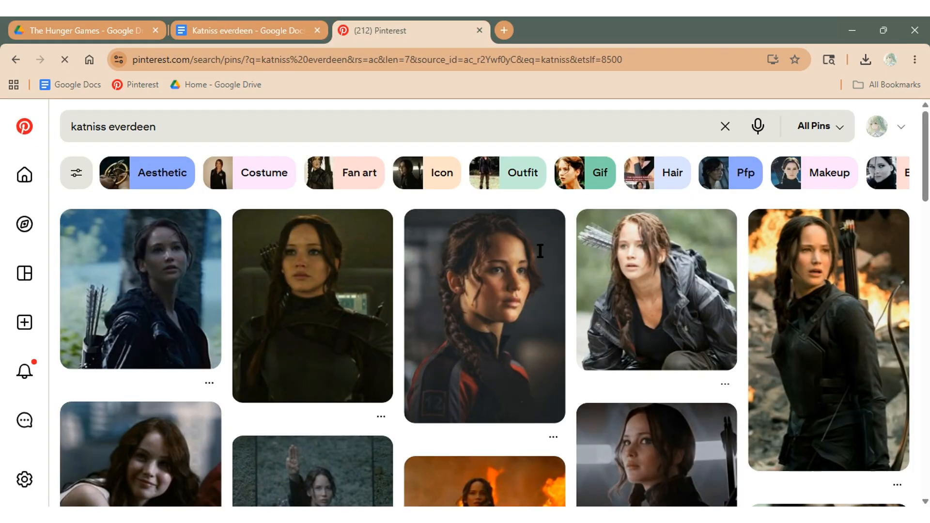
Download the Pinterest image of Katniss crouching in a black jacket with arrows on her back.
click(665, 254)
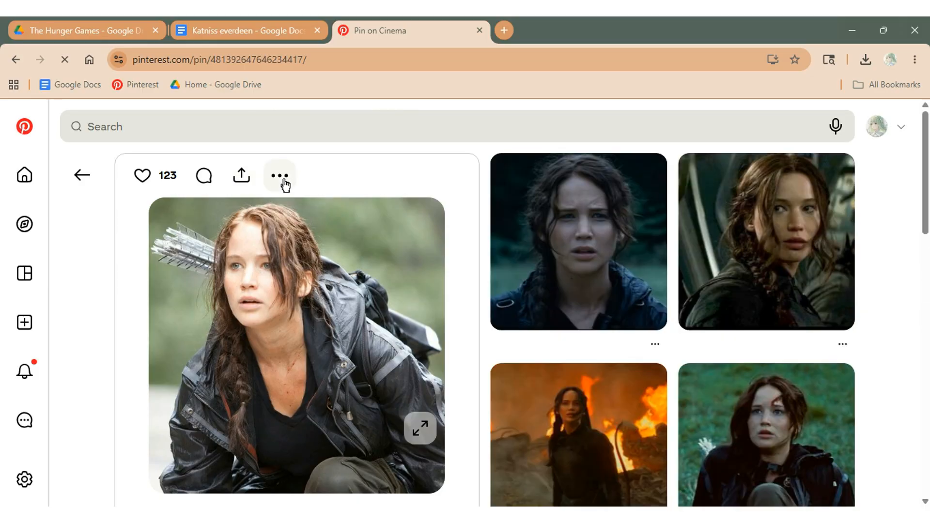
click(283, 183)
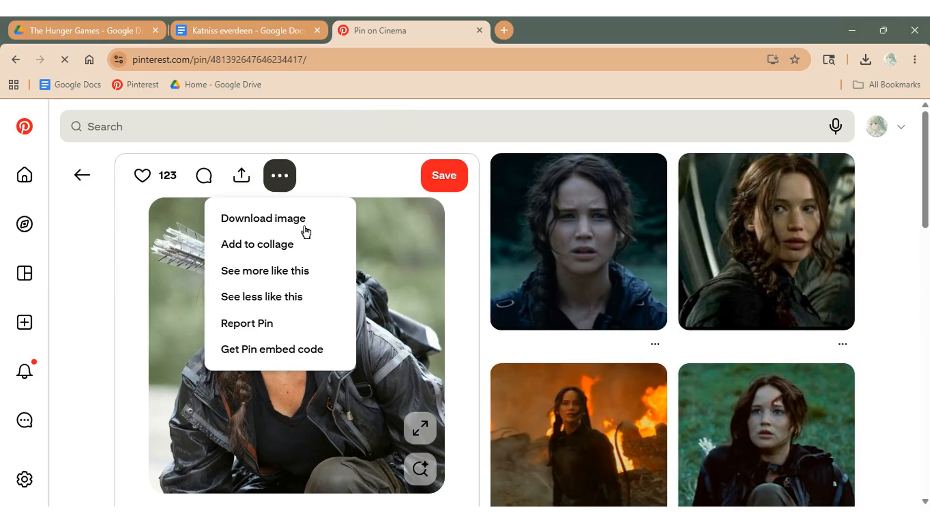
click(314, 221)
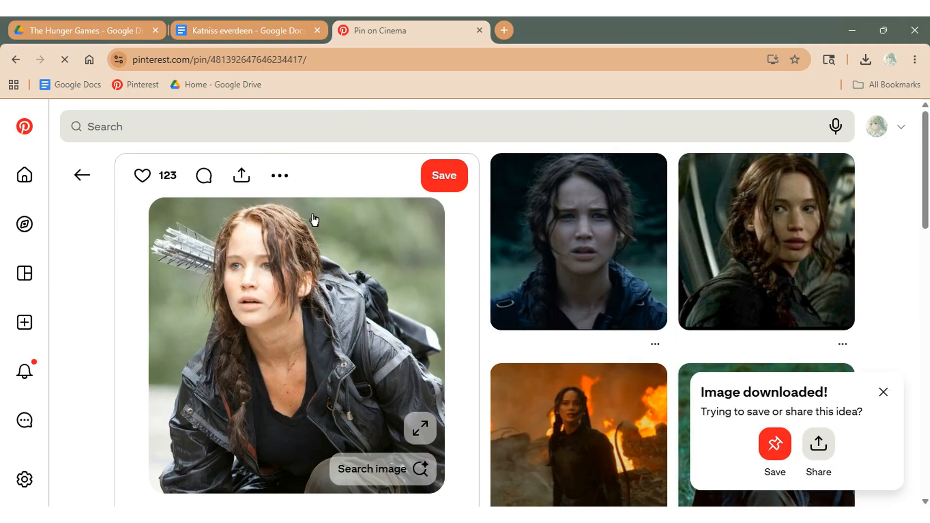
Switch to the Katniss everdeen document, insert the downloaded image from the computer, and set it to wrap text.
click(255, 17)
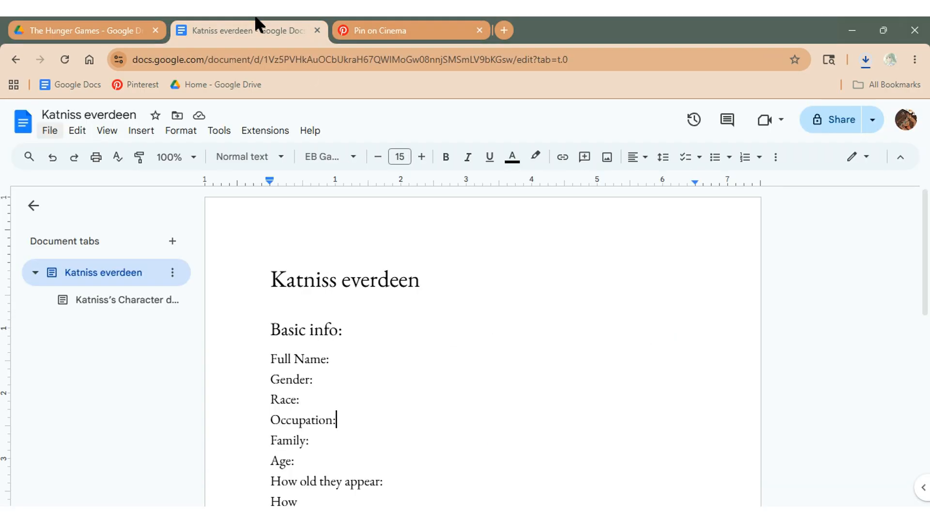
click(151, 134)
mouse_move(295, 161)
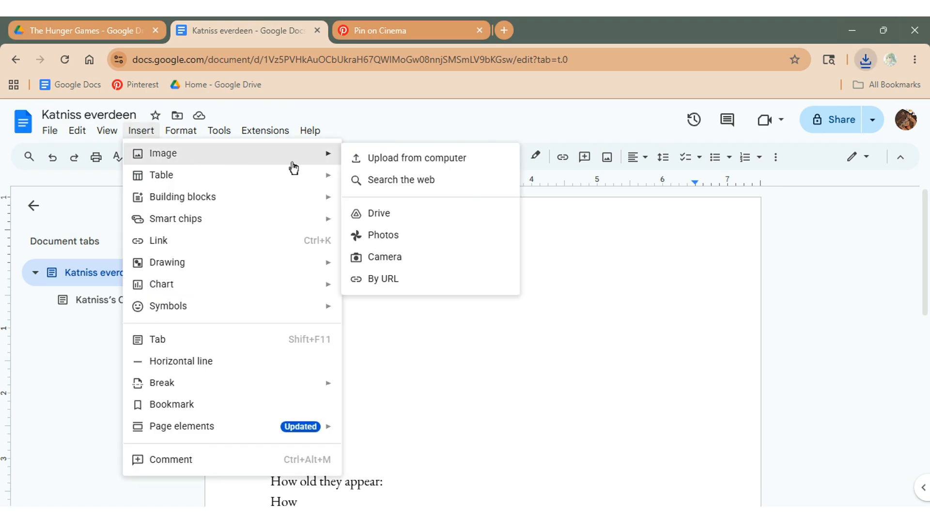
click(395, 167)
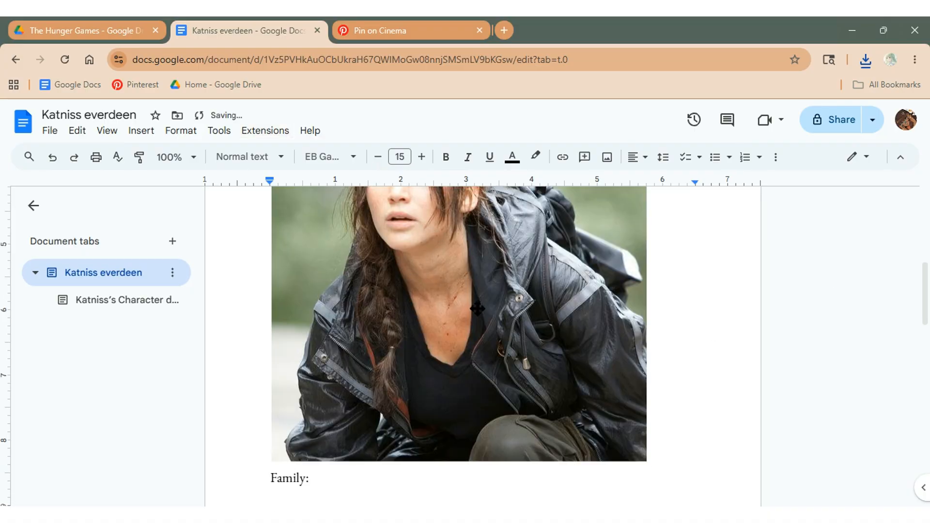
click(430, 326)
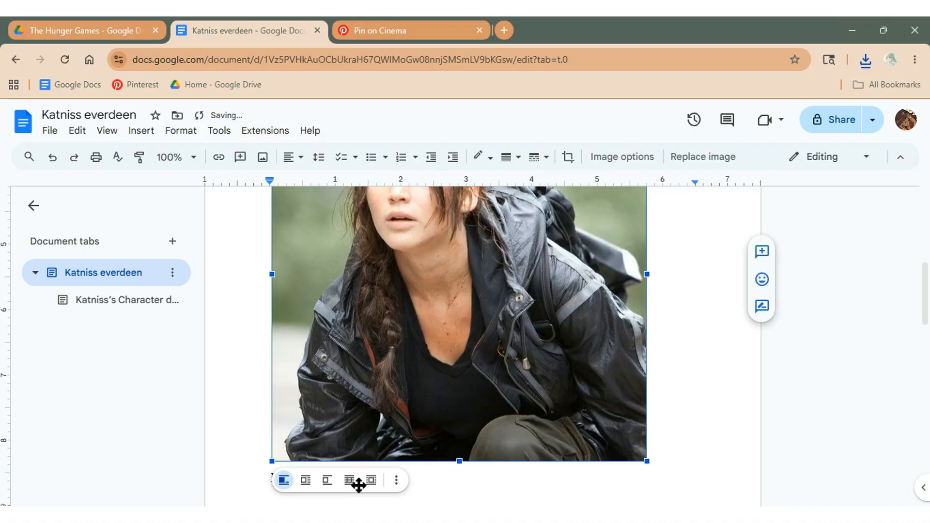
click(306, 481)
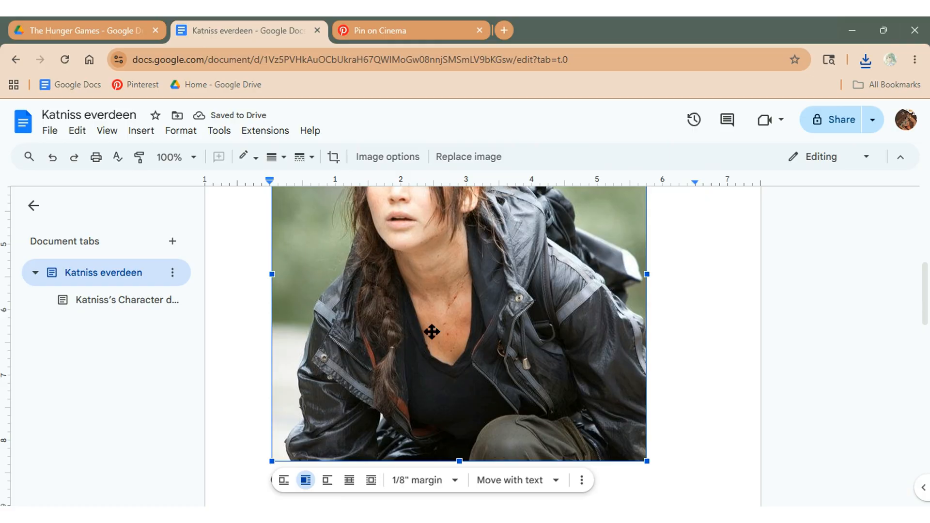
Shrink the Katniss image and place it beside the document title and the Basic info section, within the page.
drag(431, 332, 545, 74)
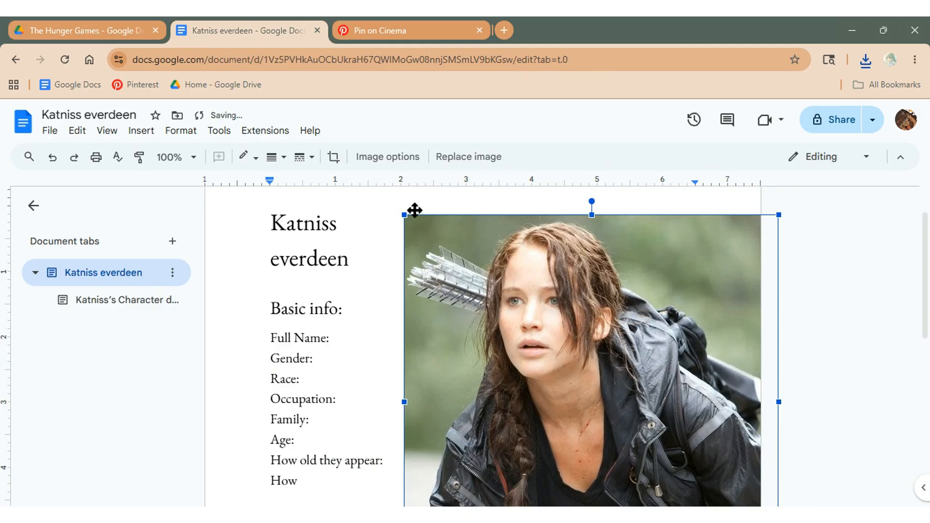
drag(408, 212, 499, 307)
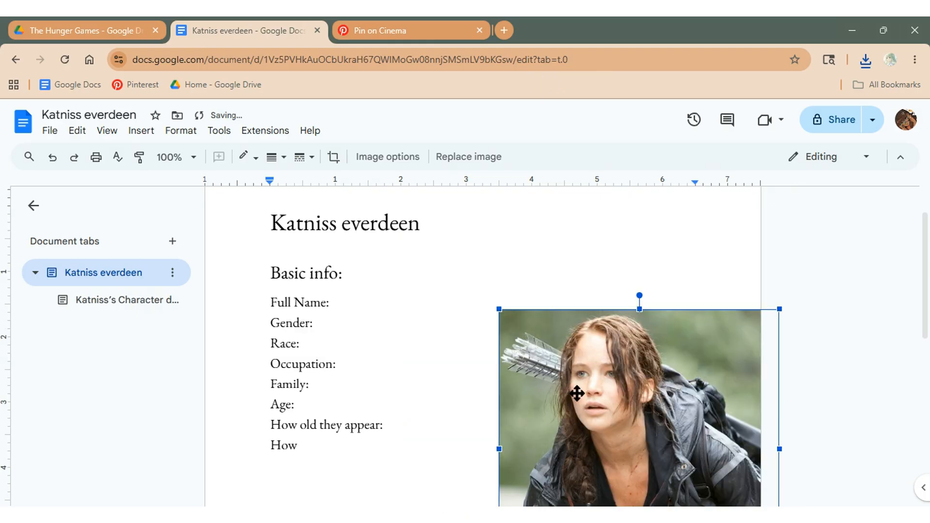
drag(588, 394, 547, 218)
drag(537, 245, 529, 247)
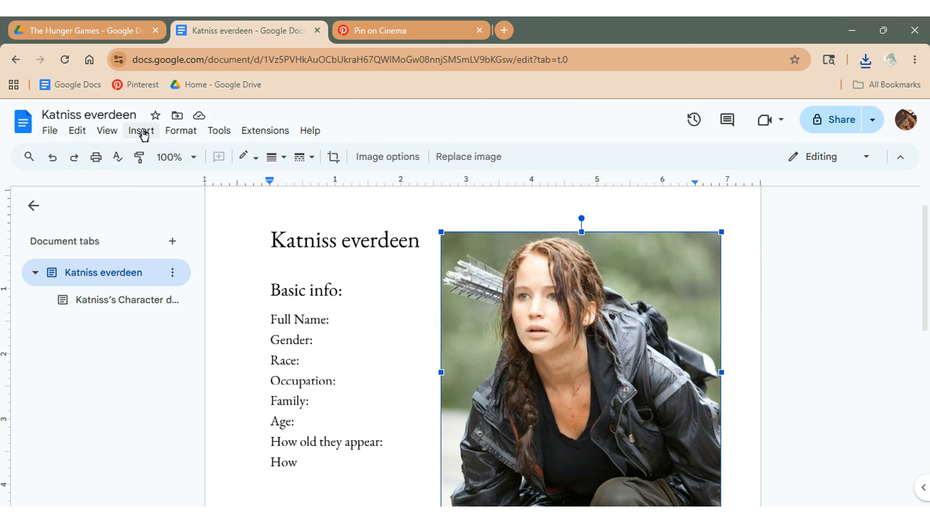
Add a thick border around the Katniss image and color it green #38761d.
click(273, 156)
click(294, 248)
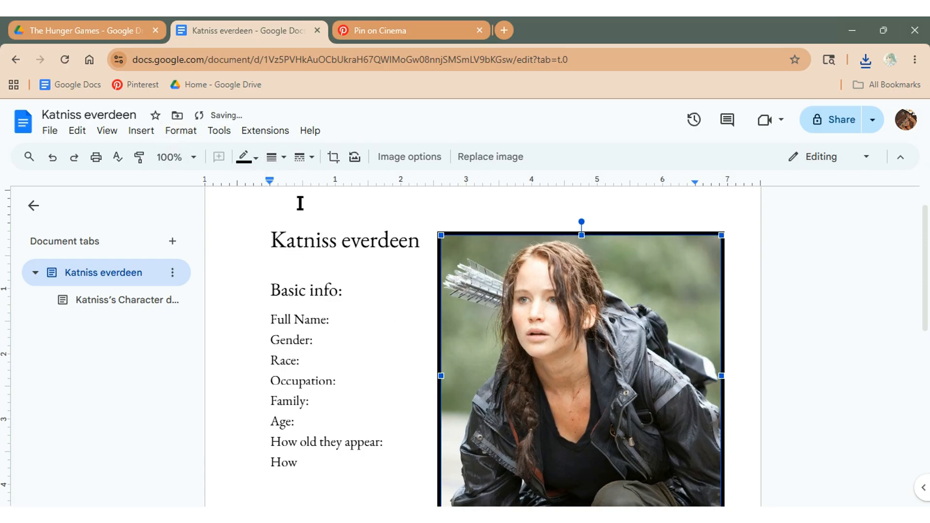
click(244, 157)
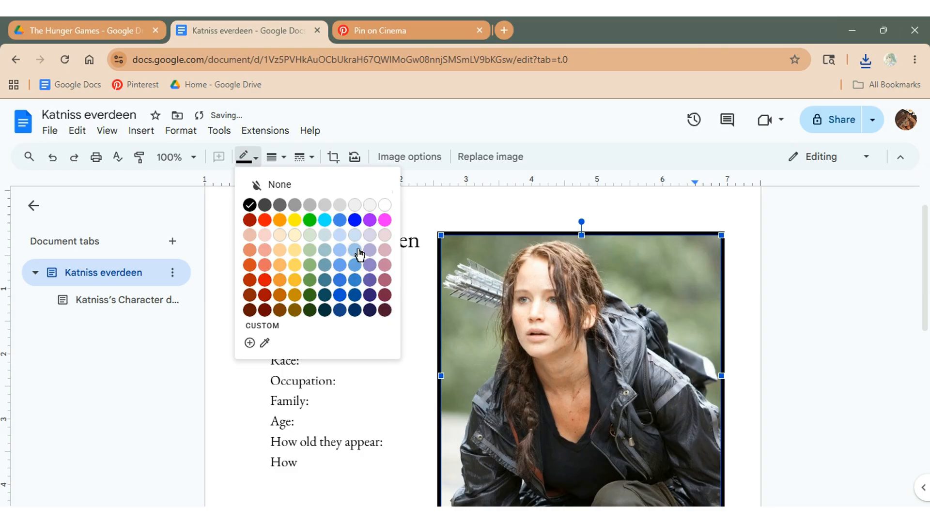
click(309, 294)
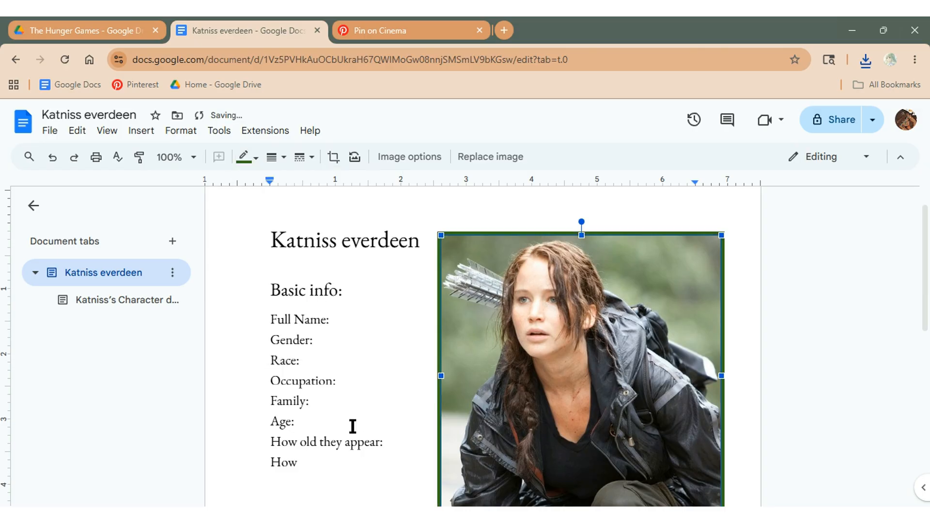
Change the image border to the custom dark green #16300b, deselect the image, and look over the page.
click(244, 157)
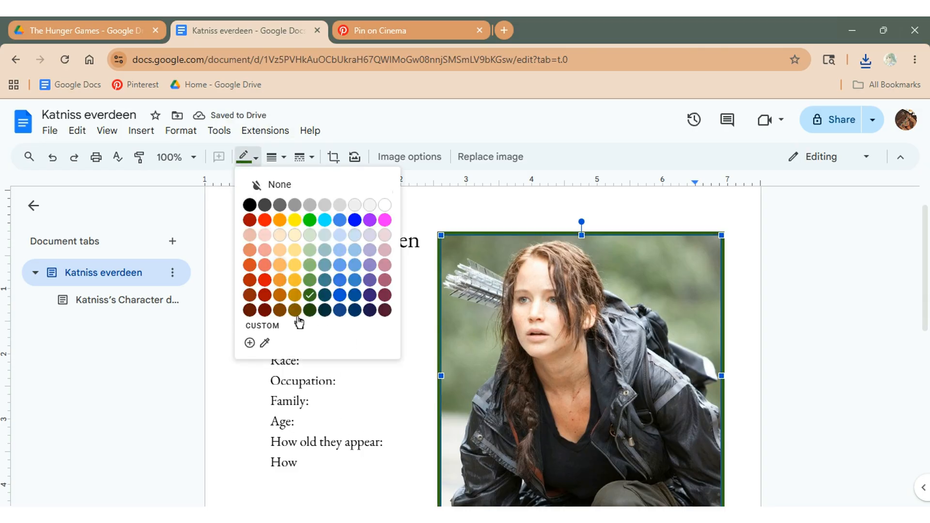
click(250, 342)
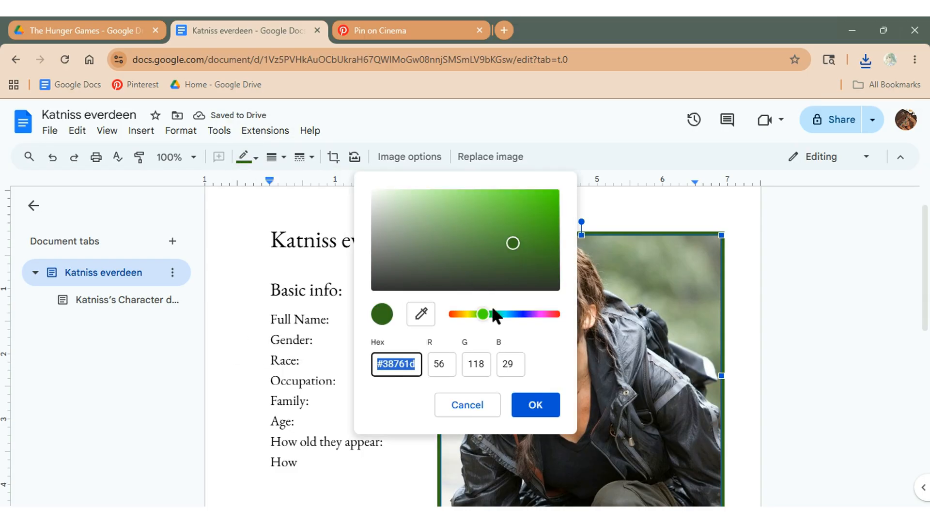
mouse_move(525, 262)
mouse_down()
mouse_move(539, 257)
mouse_move(543, 266)
mouse_move(515, 272)
mouse_up()
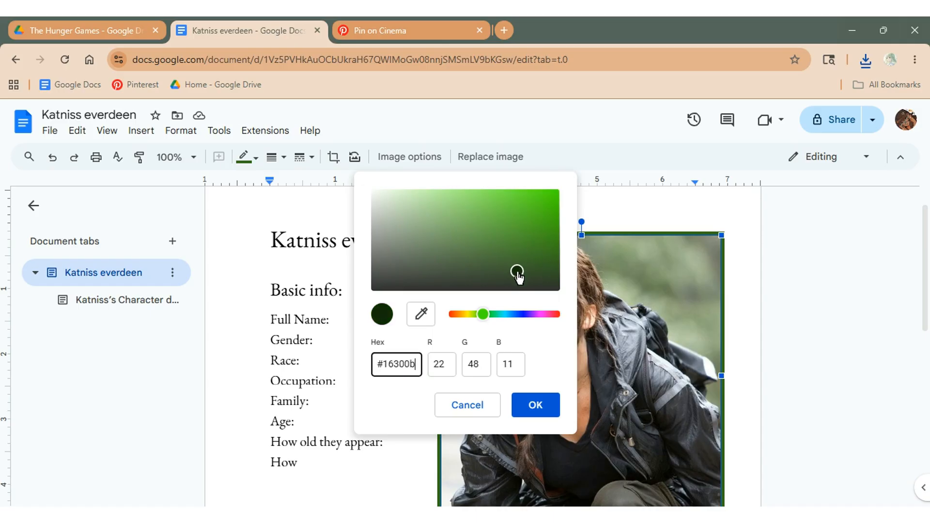
click(536, 406)
click(297, 360)
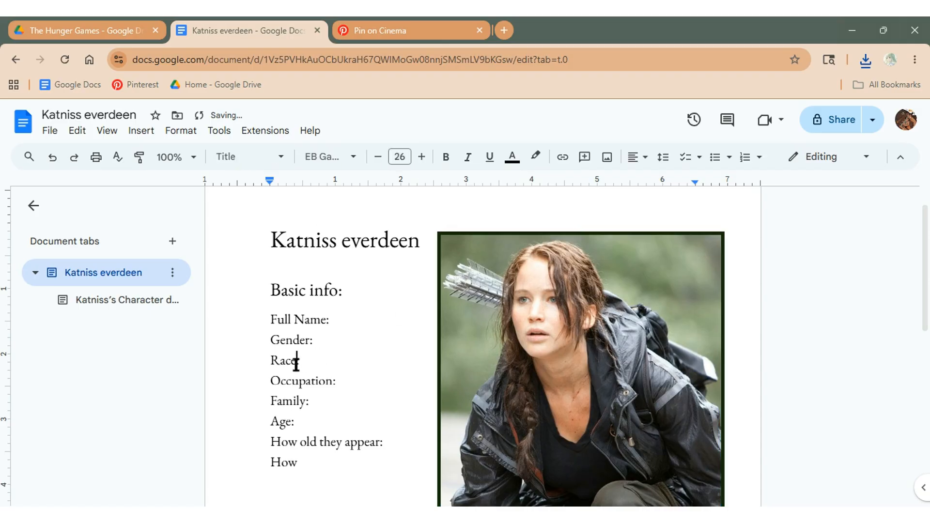
scroll(497, 265, down, 1)
scroll(494, 276, up, 3)
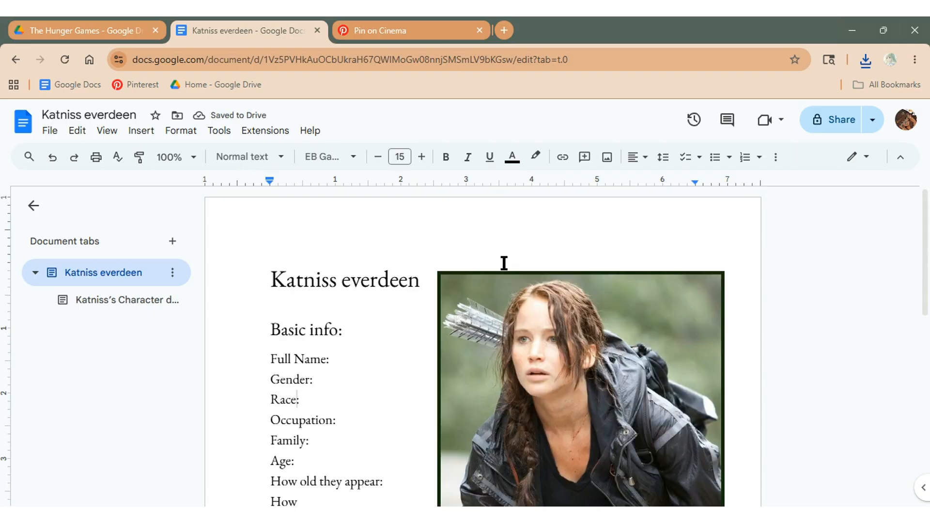
scroll(344, 293, down, 3)
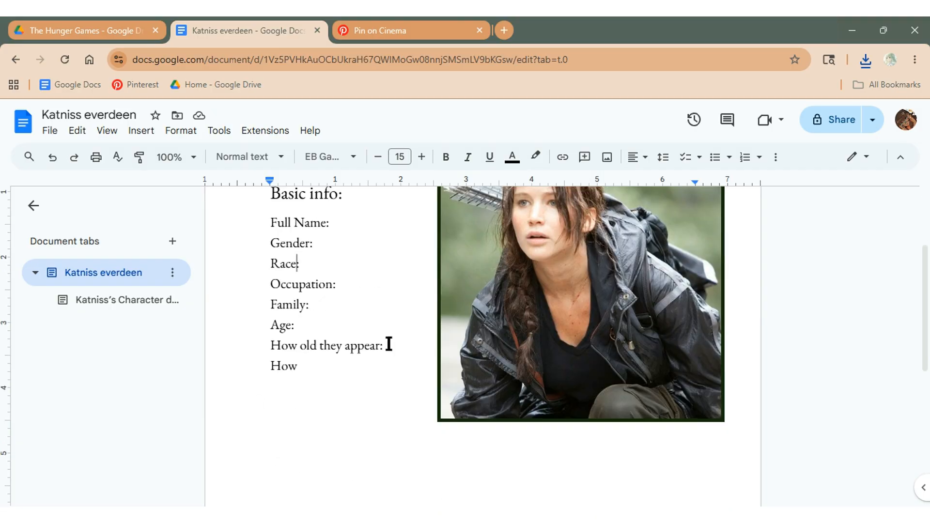
Switch to the Drive tab and create a folder named Research inside The Hunger Games folder.
click(66, 29)
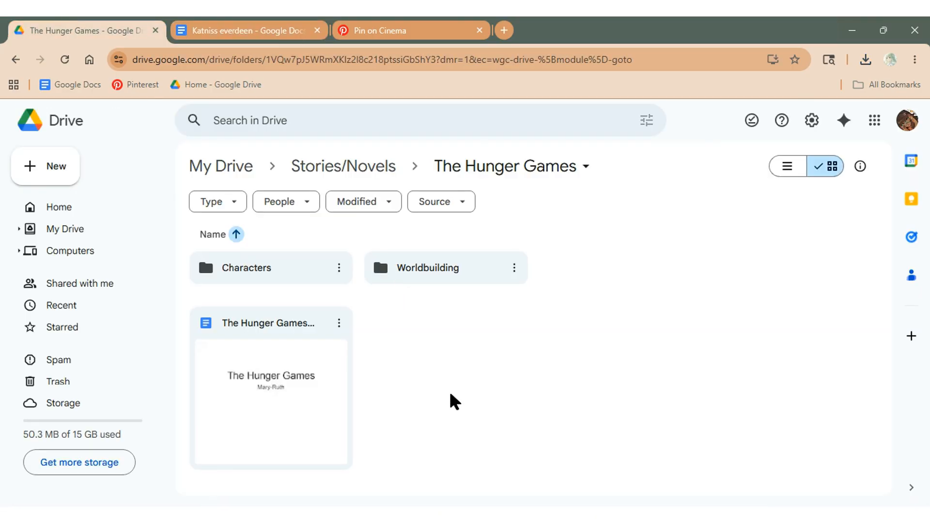
right_click(503, 387)
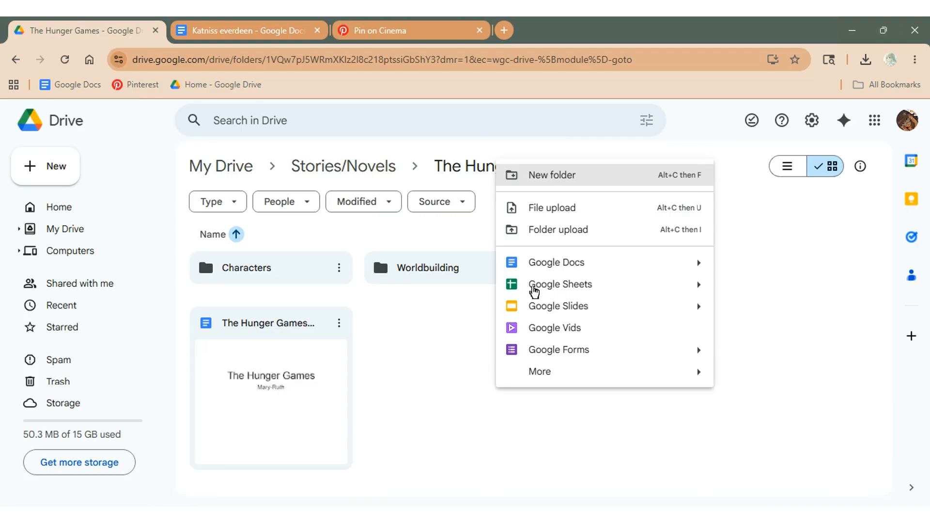
click(606, 179)
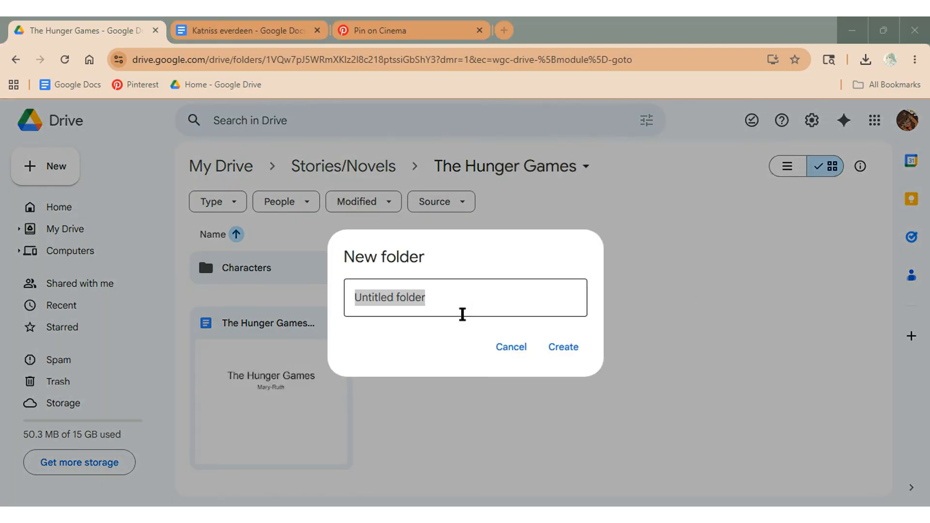
click(463, 298)
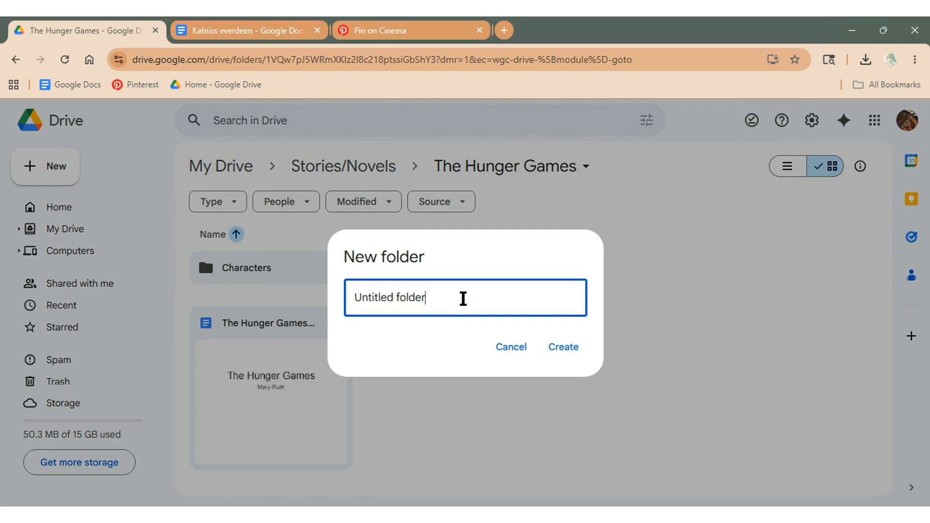
key(BackSpace)
key(BackSpace)
key(BackSpace)
key(BackSpace)
key(BackSpace)
key(BackSpace)
key(BackSpace)
key(BackSpace)
key(BackSpace)
key(BackSpace)
key(BackSpace)
key(BackSpace)
key(BackSpace)
key(BackSpace)
key(BackSpace)
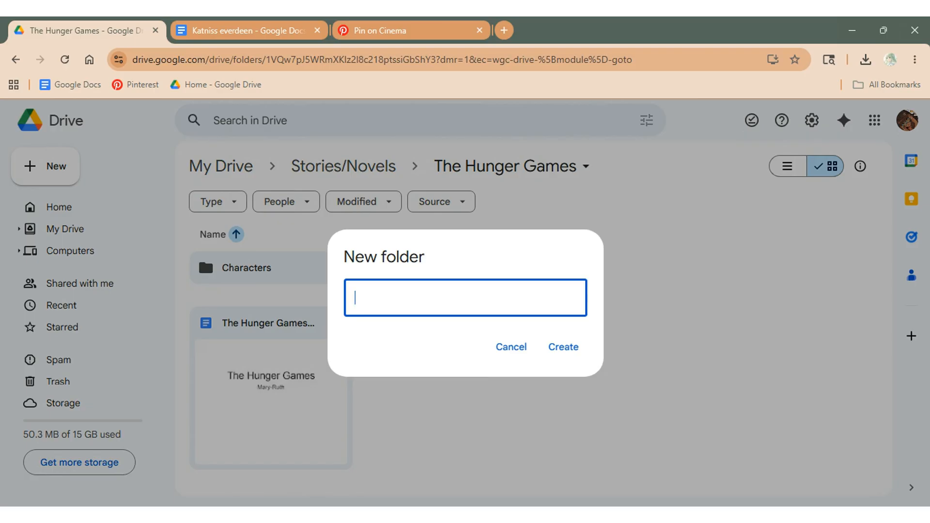
text(Reserch)
key(Left)
text(a)
click(484, 297)
click(563, 347)
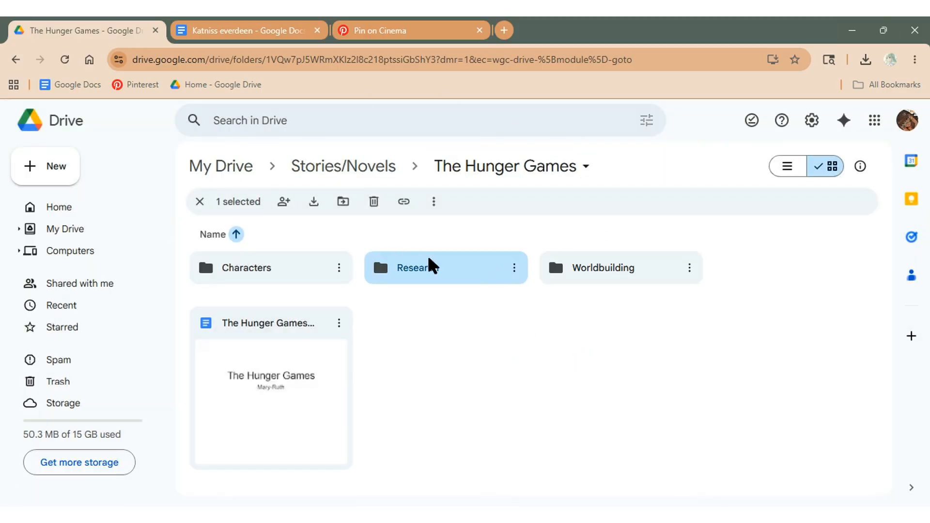
Open the Research folder and create a subfolder named The undercity in it.
double_click(430, 260)
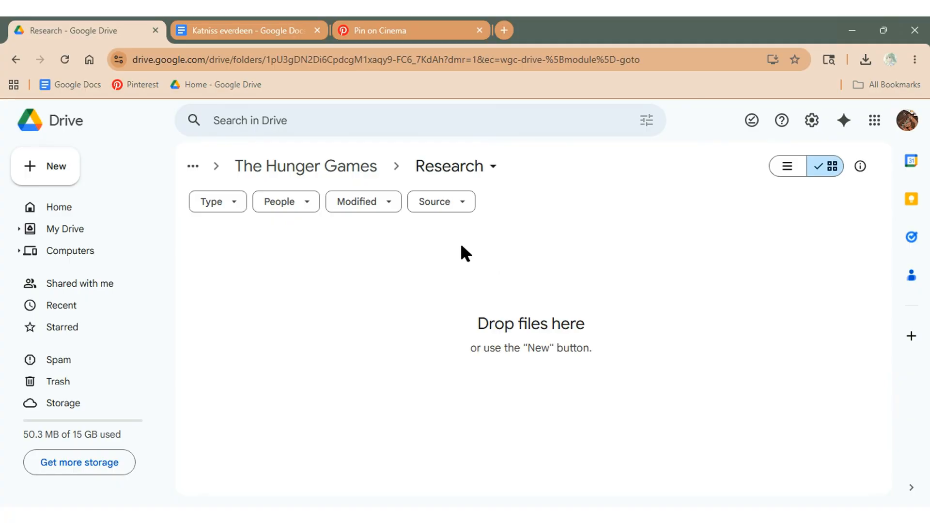
right_click(341, 289)
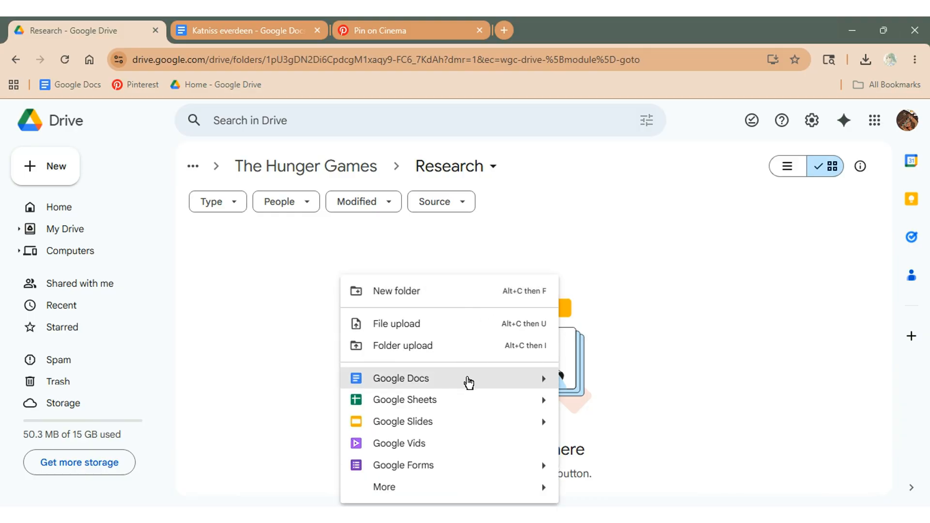
click(462, 291)
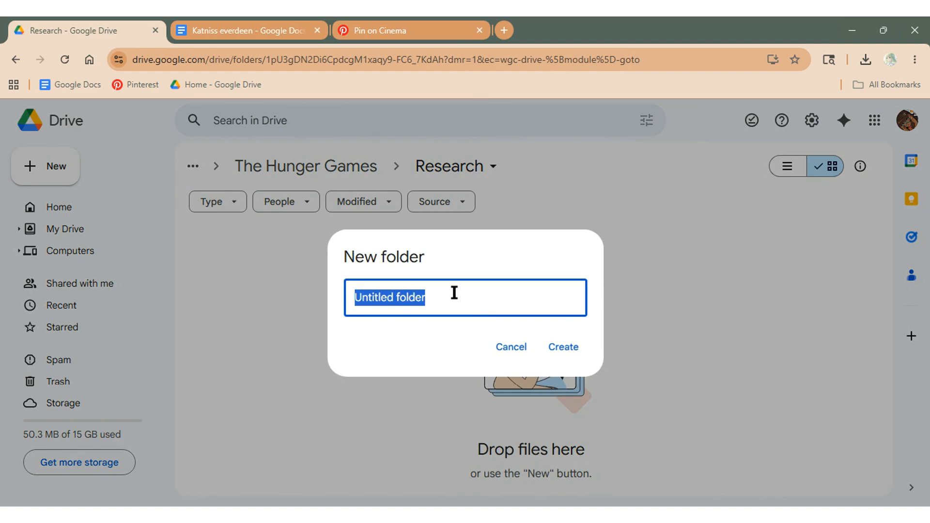
key(BackSpace)
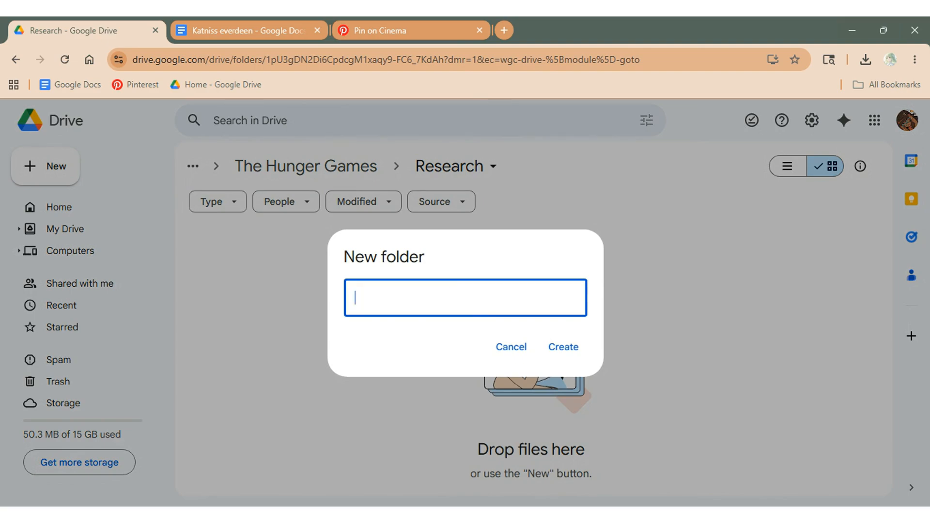
text(U)
key(BackSpace)
text(The undercuty)
key(BackSpace)
key(BackSpace)
text(iity)
click(557, 349)
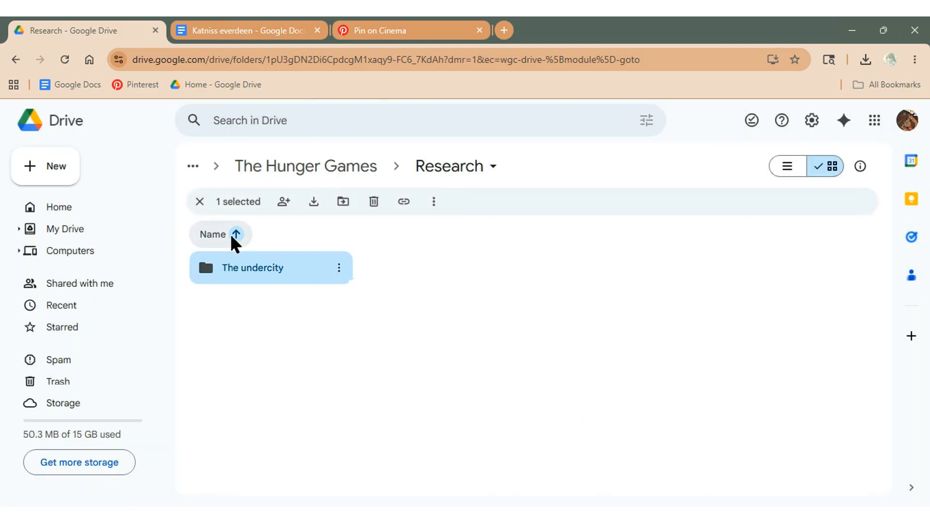
right_click(303, 263)
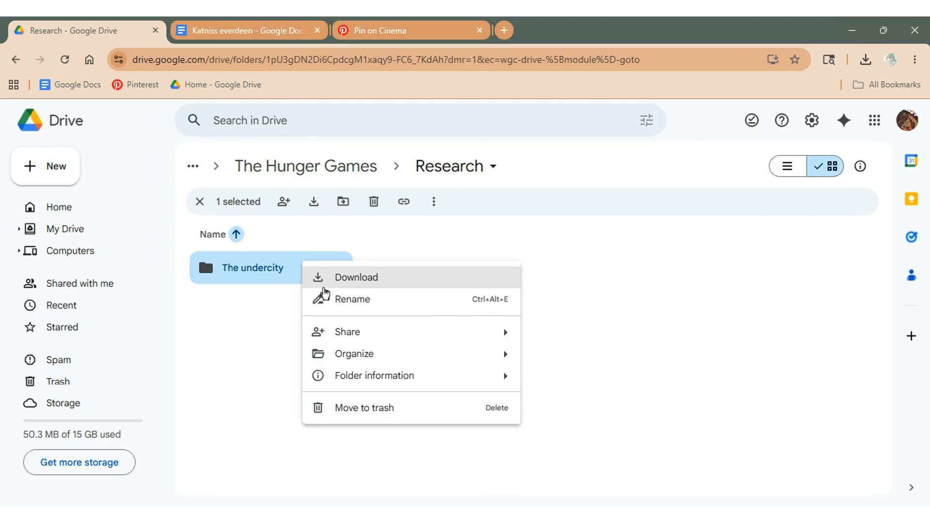
click(242, 386)
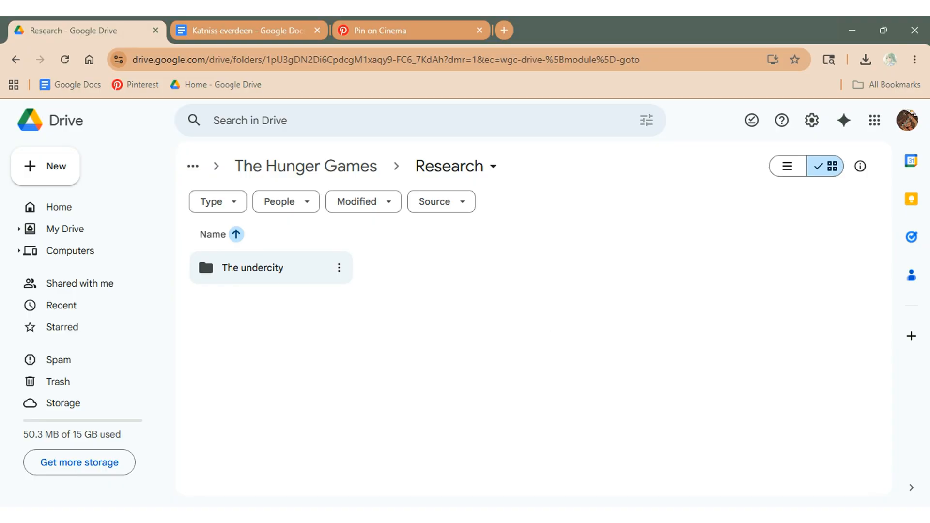
right_click(454, 317)
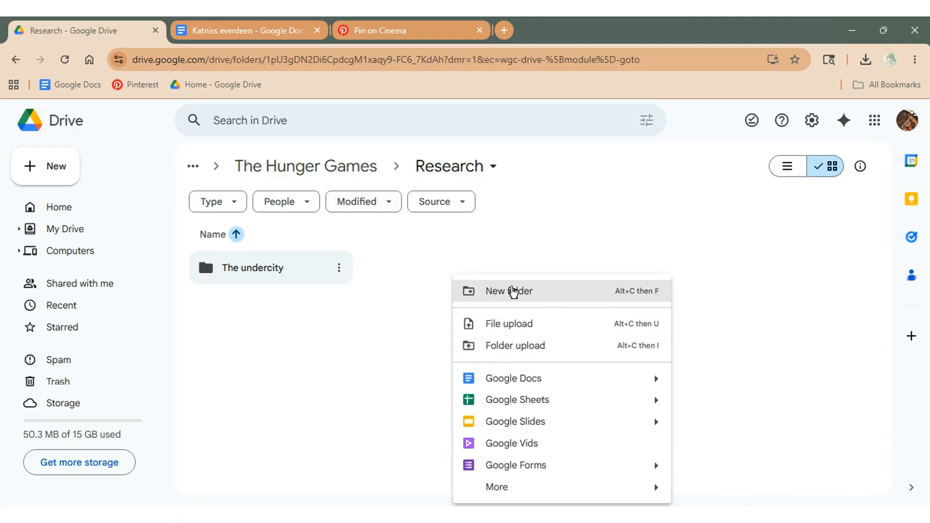
click(402, 359)
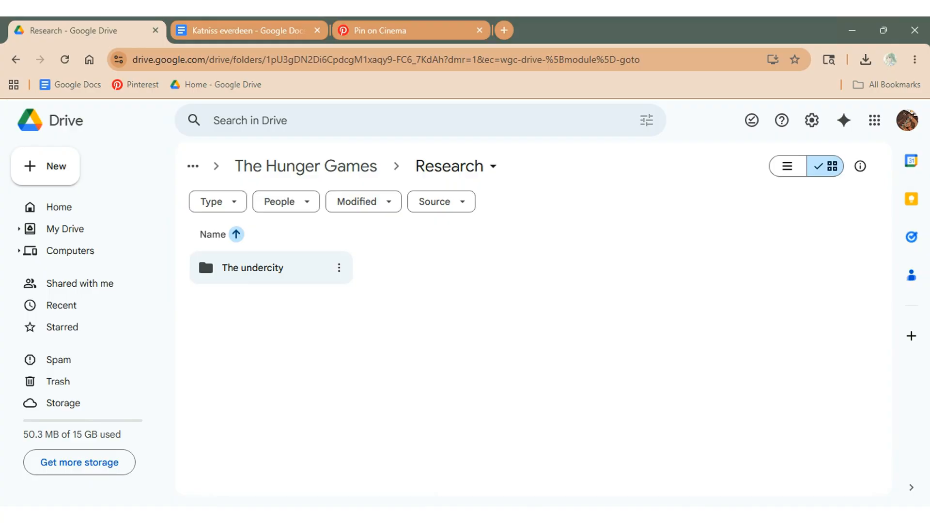
Create another folder named Goverments inside the Research folder.
right_click(510, 300)
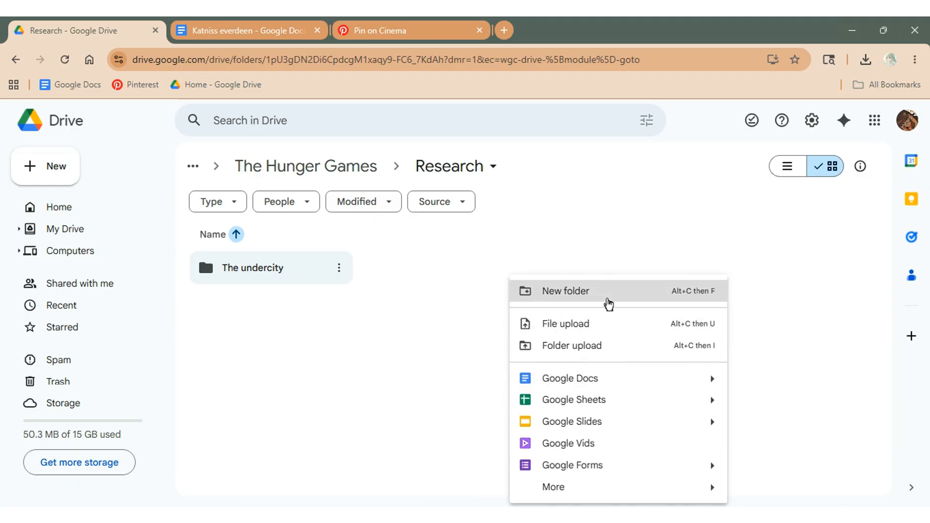
click(608, 304)
key(BackSpace)
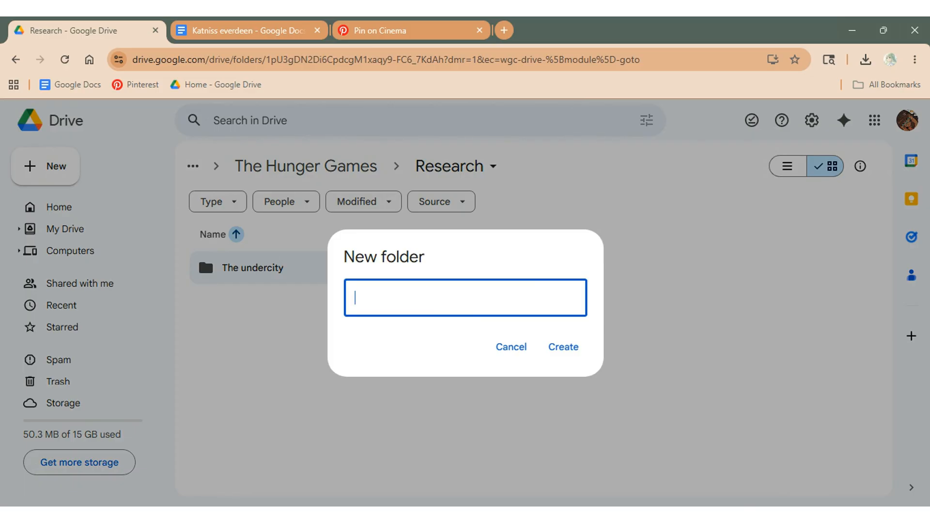
text(Goverments)
click(562, 348)
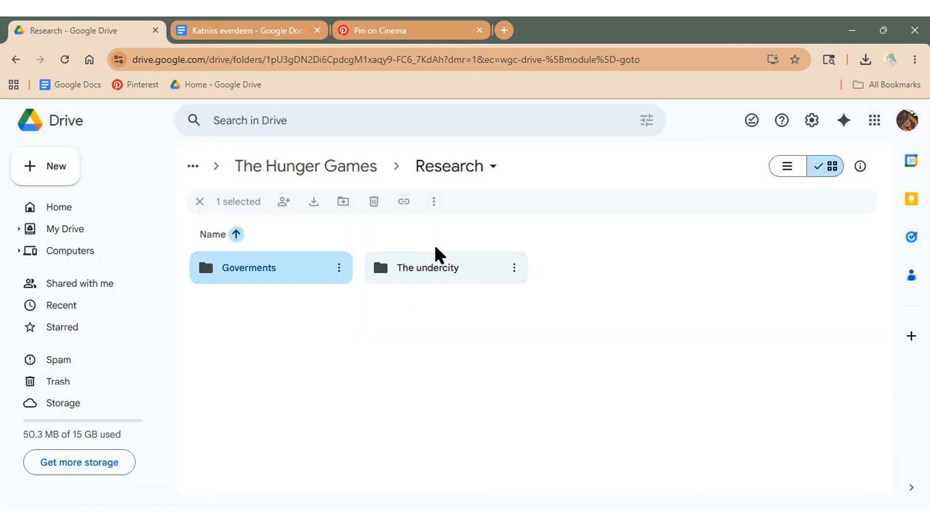
Open the Goverments folder, create a blank Google Docs document in it, and return to the Drive tab.
double_click(292, 272)
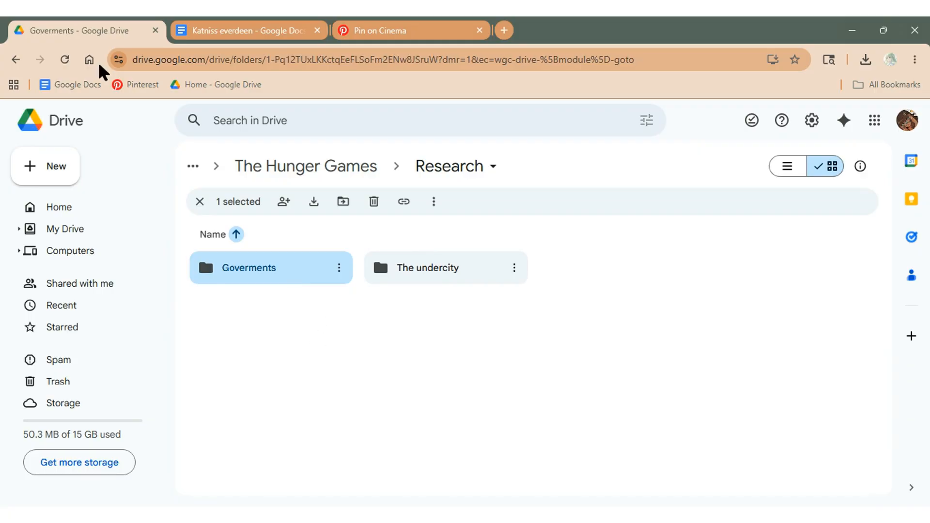
right_click(417, 371)
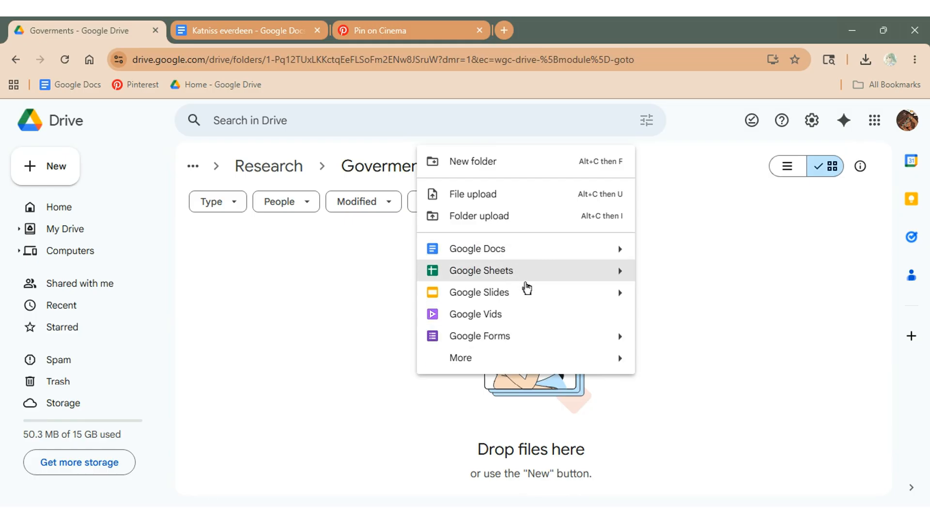
click(555, 256)
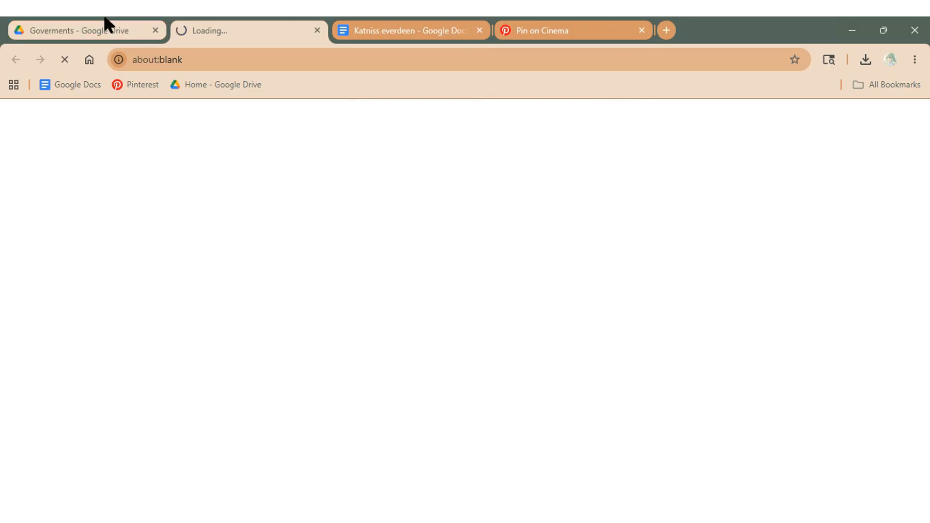
click(42, 23)
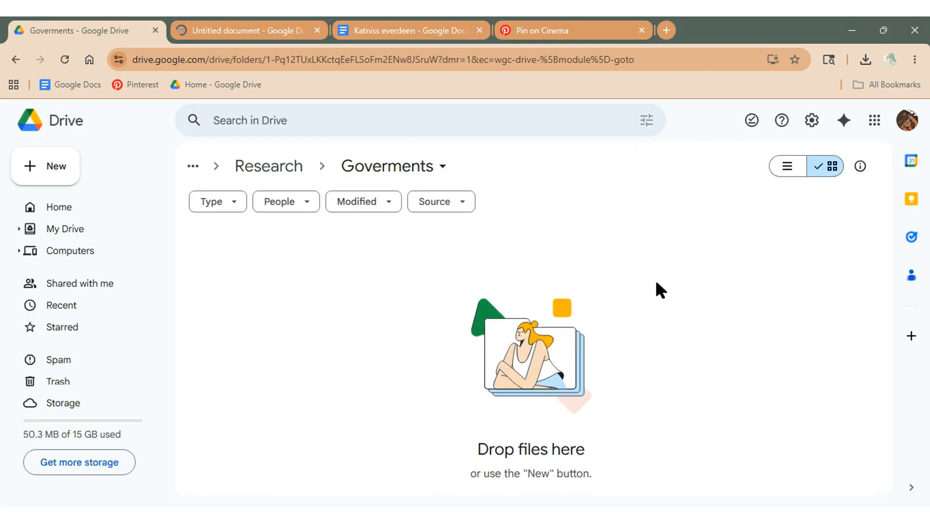
Go back up to The Hunger Games folder and create a folder named Settings there.
click(293, 167)
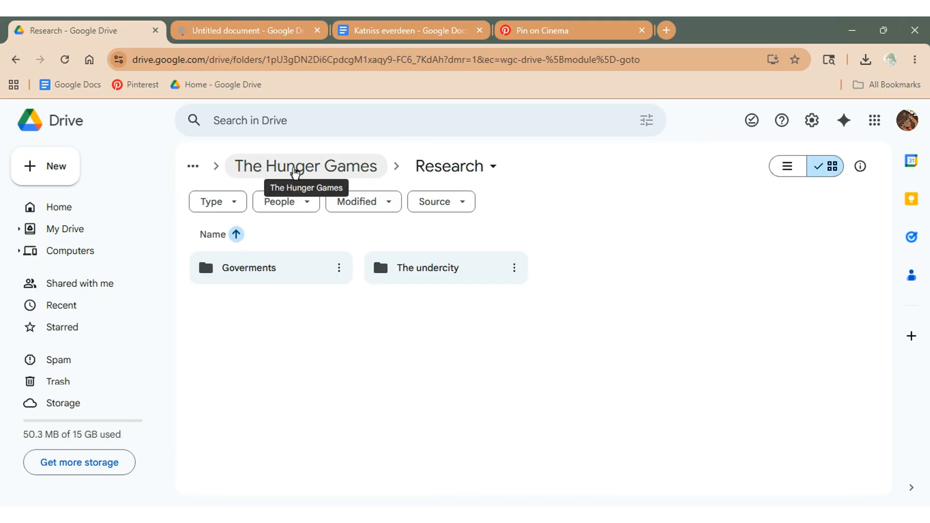
click(296, 170)
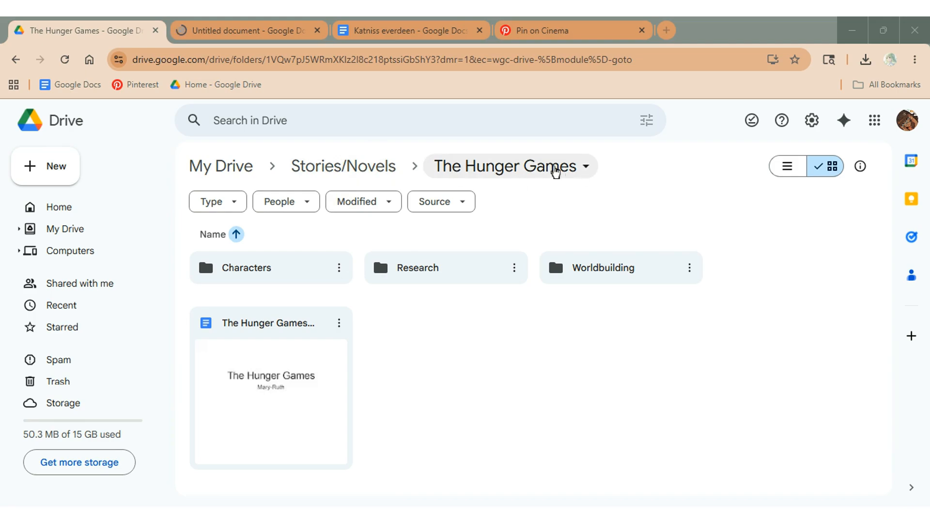
right_click(532, 387)
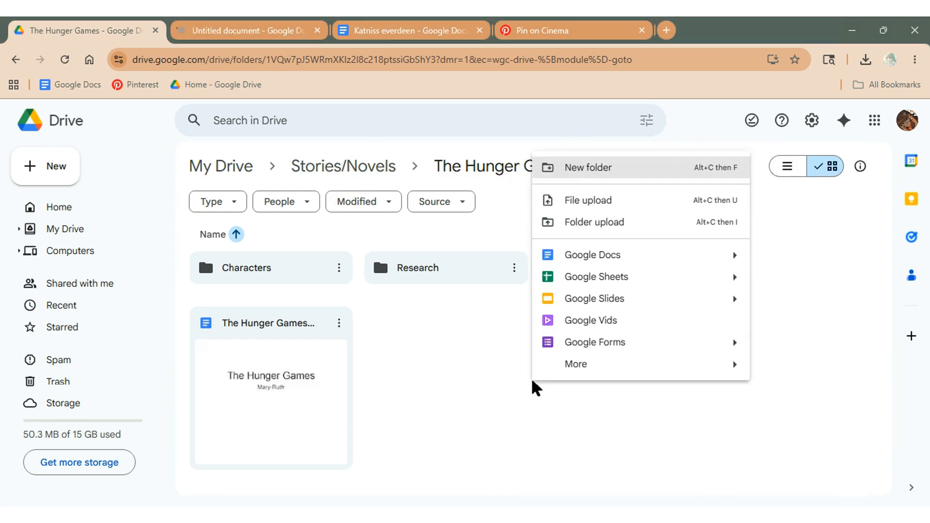
click(784, 219)
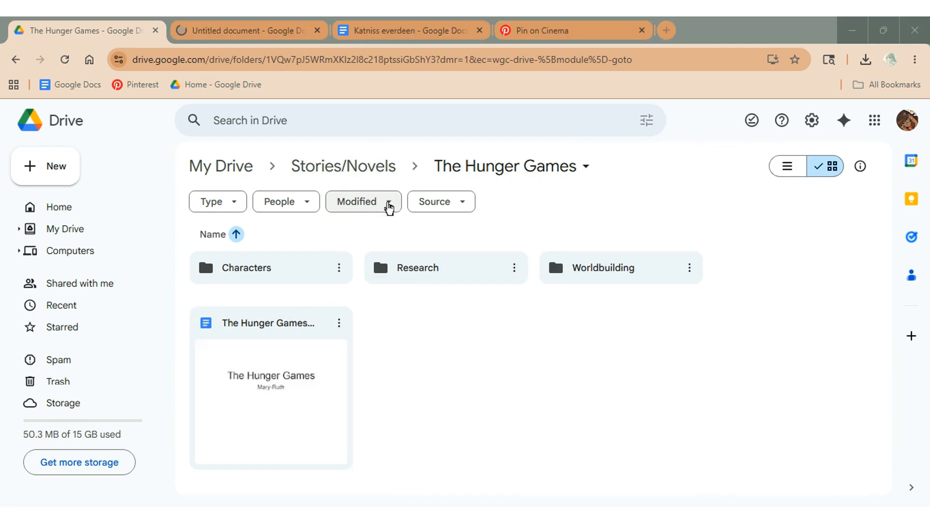
right_click(438, 402)
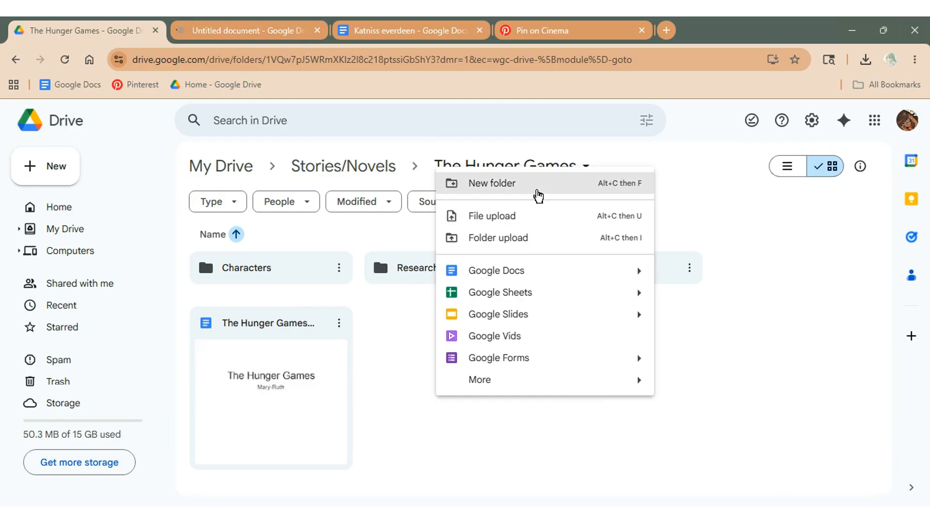
click(538, 194)
key(BackSpace)
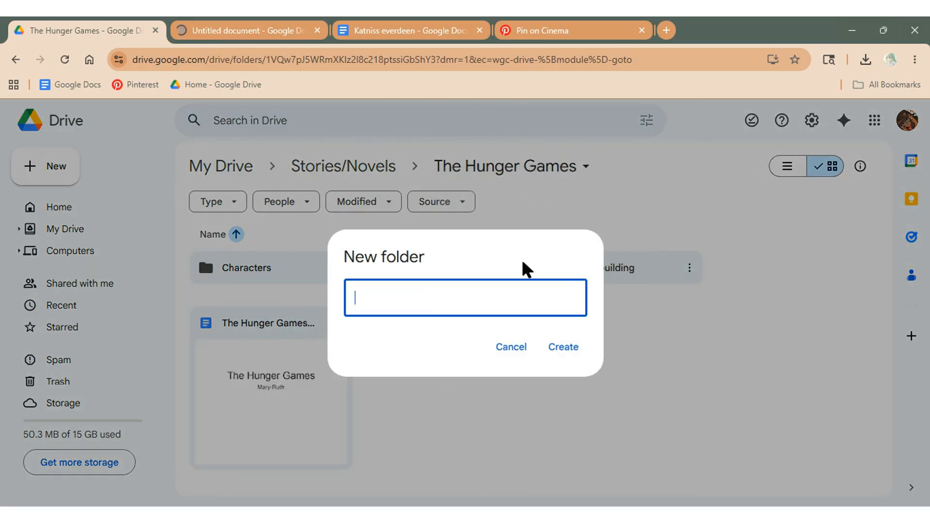
text(Settings)
click(557, 349)
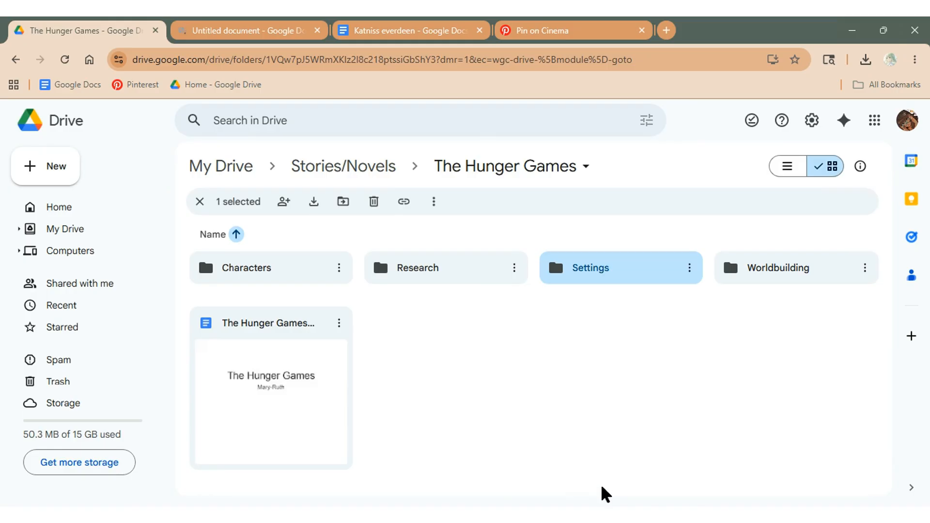
Open the Settings folder and create a new Google Drawings file in it.
double_click(641, 270)
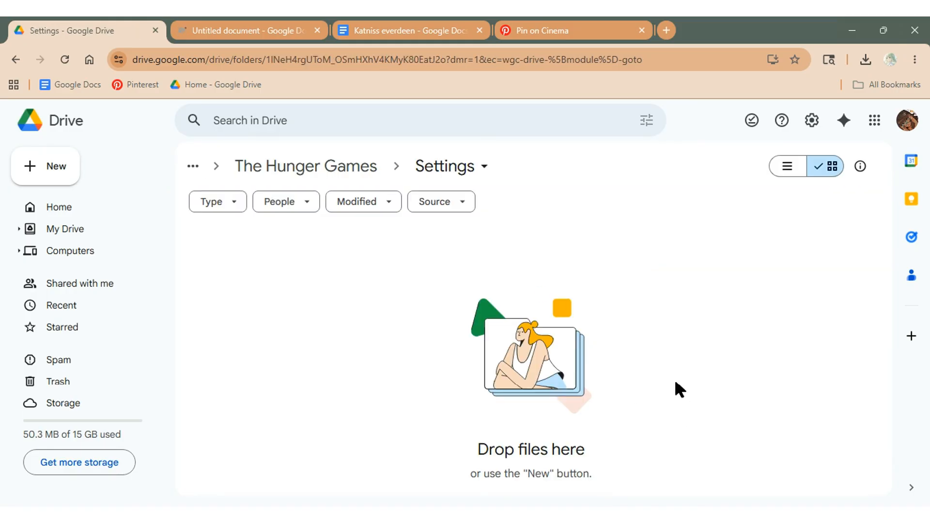
right_click(675, 383)
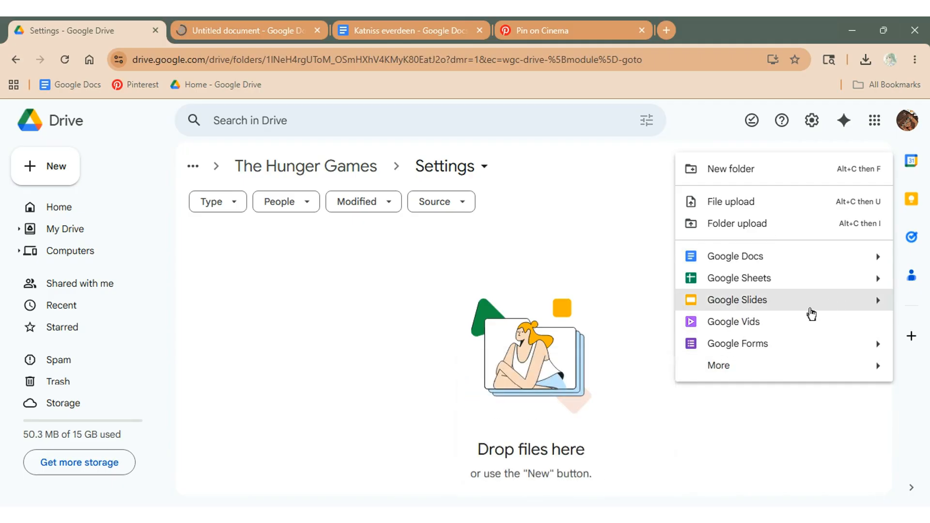
mouse_move(758, 367)
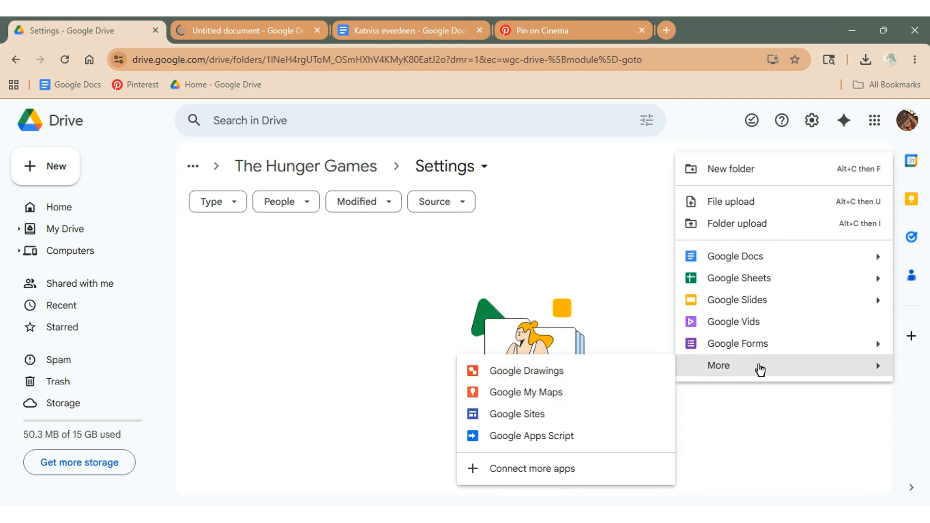
click(622, 377)
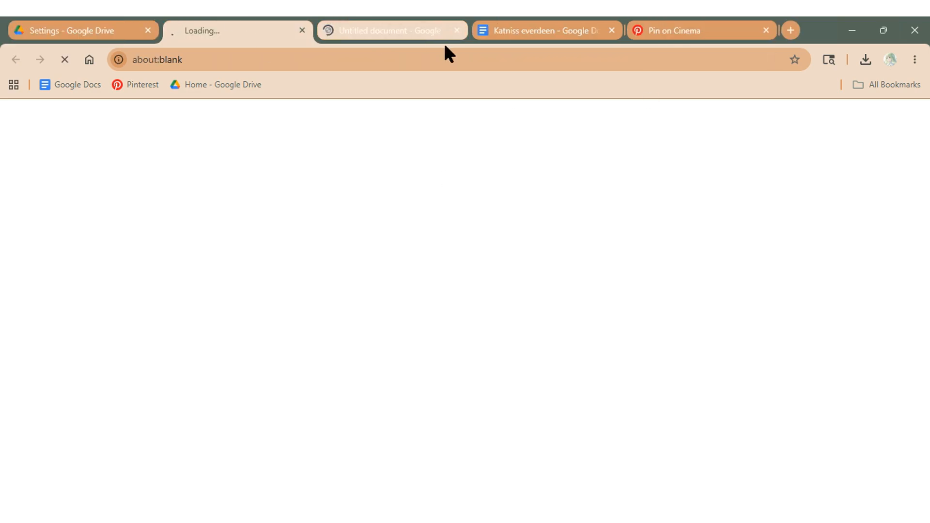
Close the untitled document and Katniss everdeen tabs, and switch to the Pinterest pin tab.
click(456, 31)
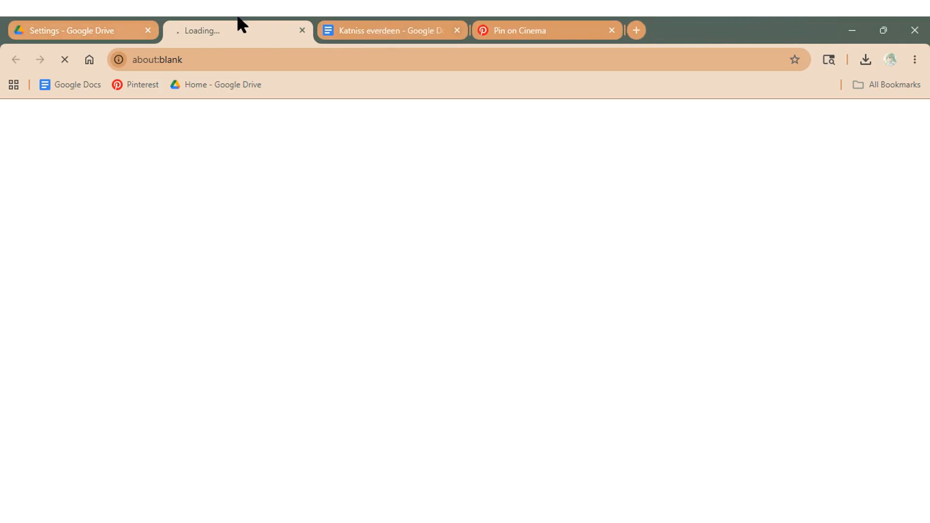
click(457, 31)
click(360, 19)
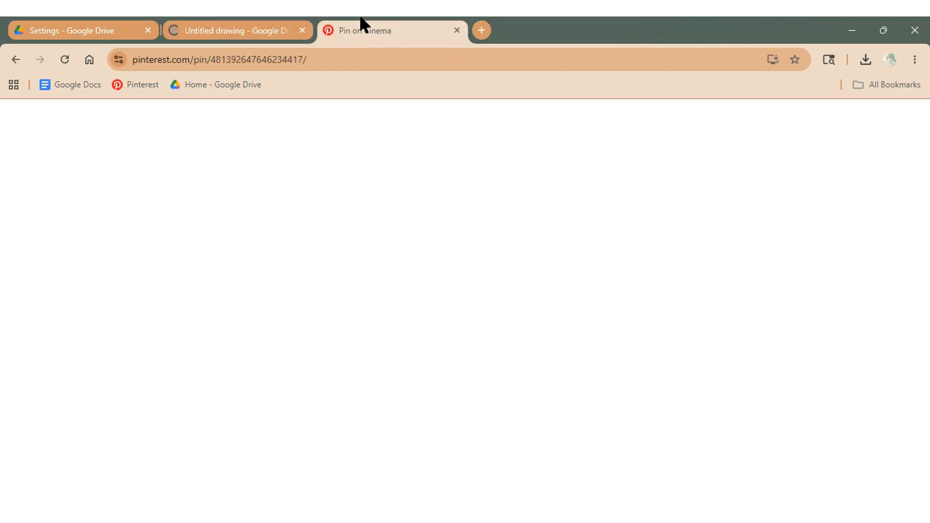
Check the untitled drawing, then search Pinterest for "the hunger games aesthetic".
click(203, 22)
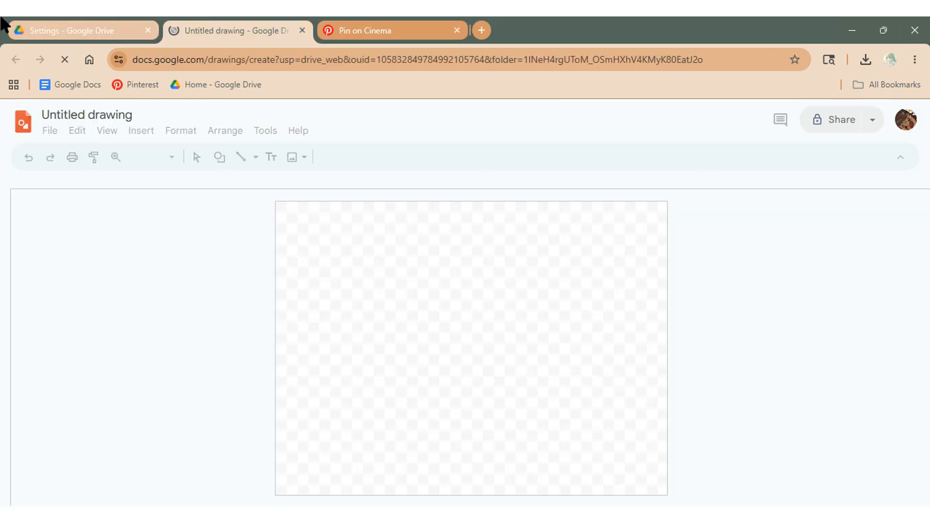
click(434, 24)
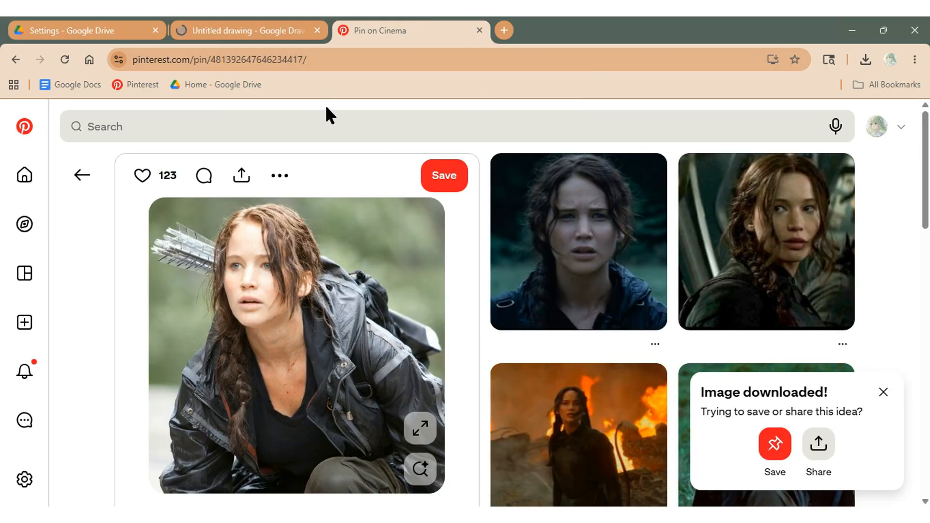
click(331, 130)
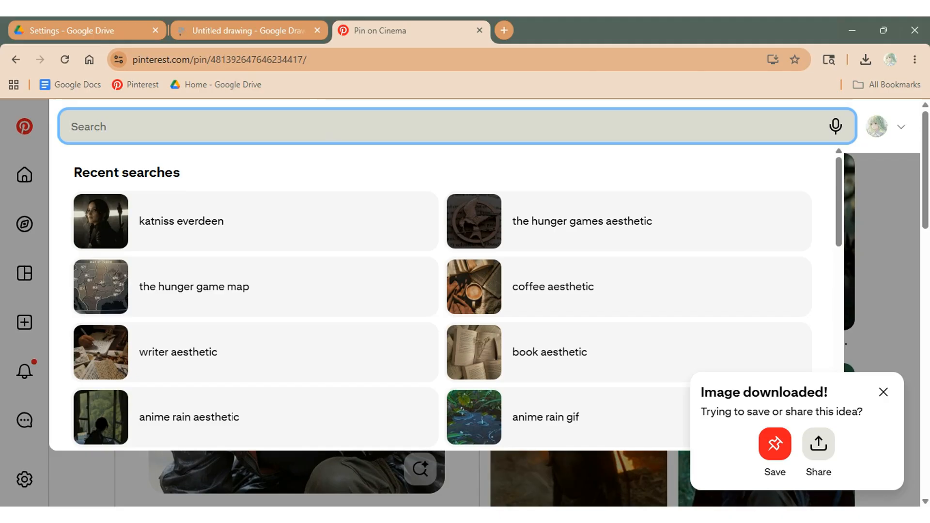
text(the hun)
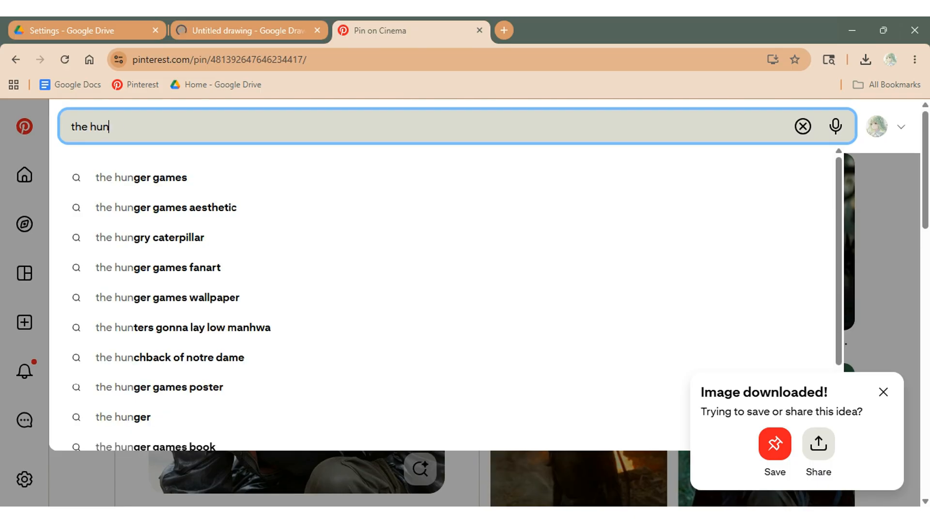
text(ger games)
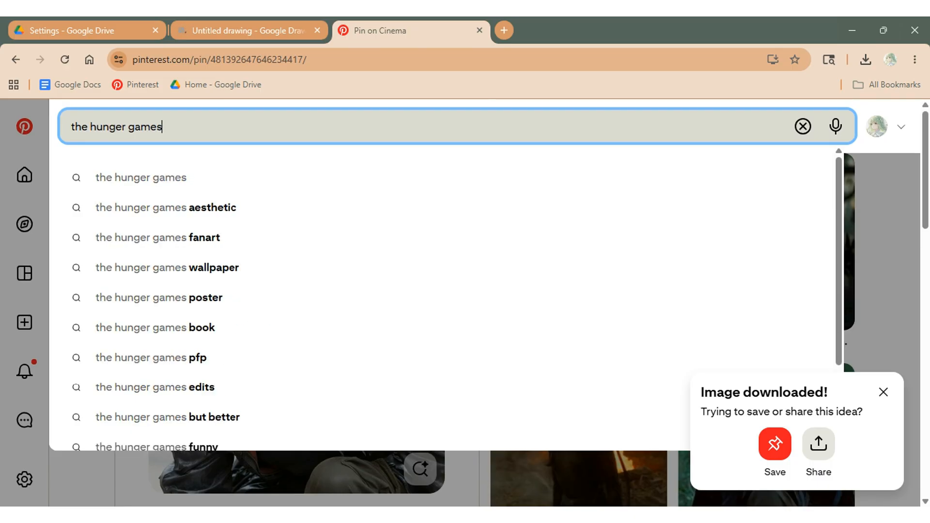
text( as)
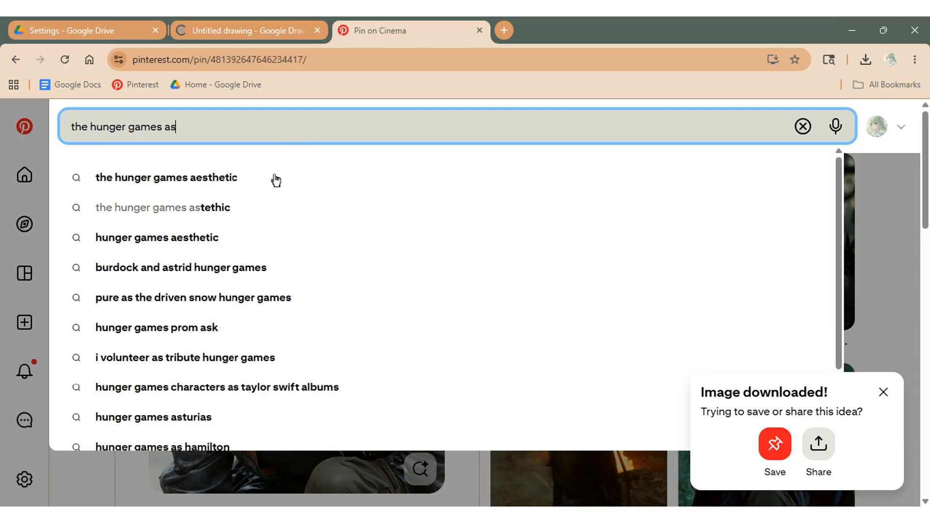
click(256, 175)
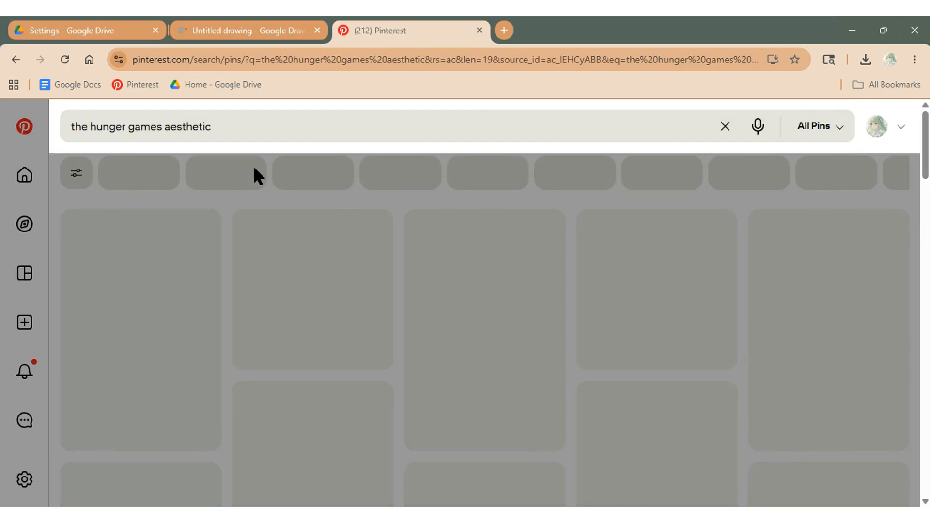
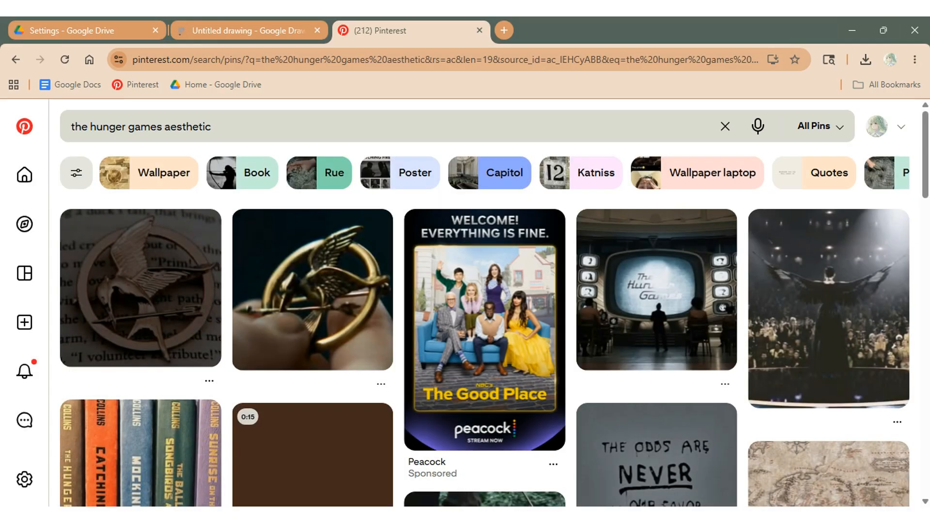
Browse the Hunger Games aesthetic pins while checking whether the untitled drawing has loaded.
scroll(329, 214, down, 5)
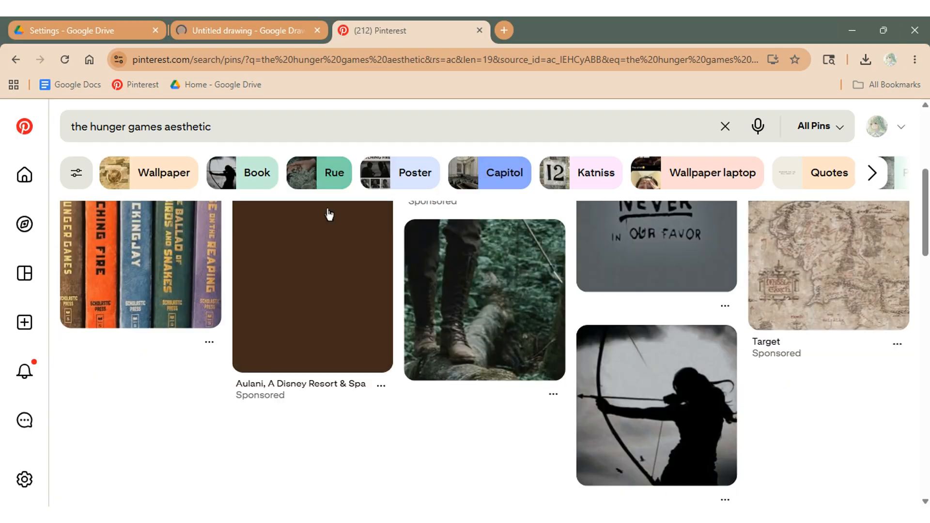
scroll(421, 259, down, 4)
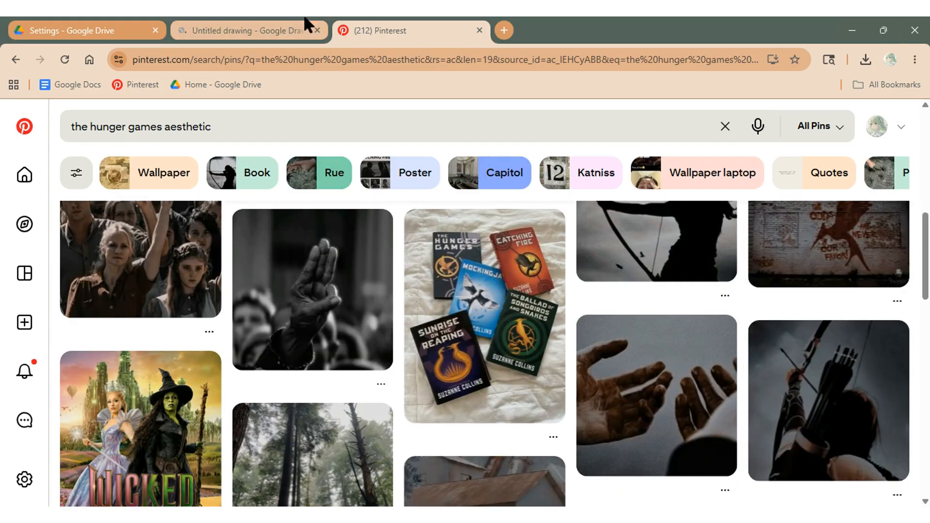
click(244, 19)
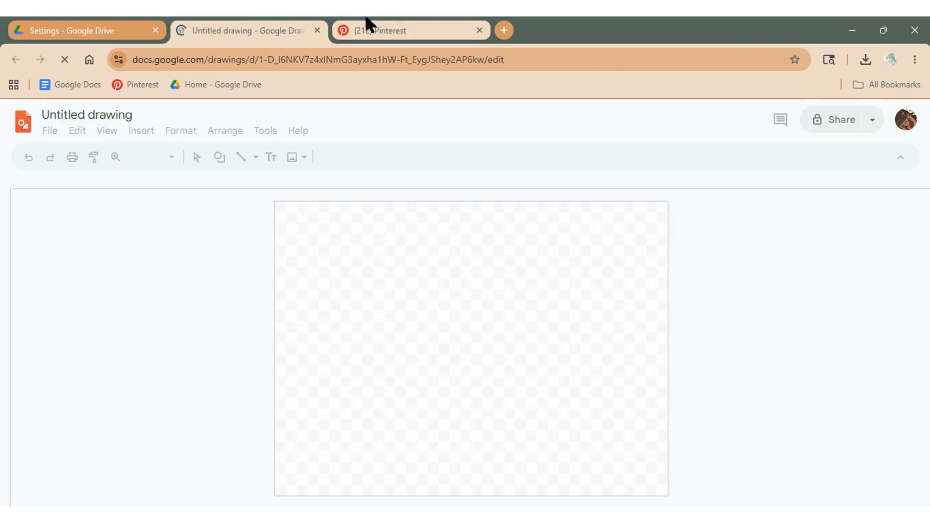
click(379, 22)
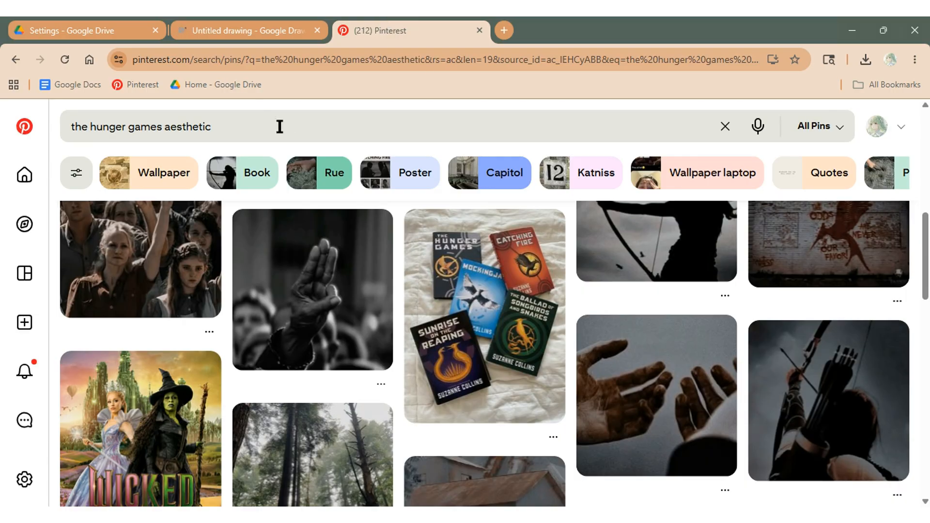
scroll(525, 256, down, 7)
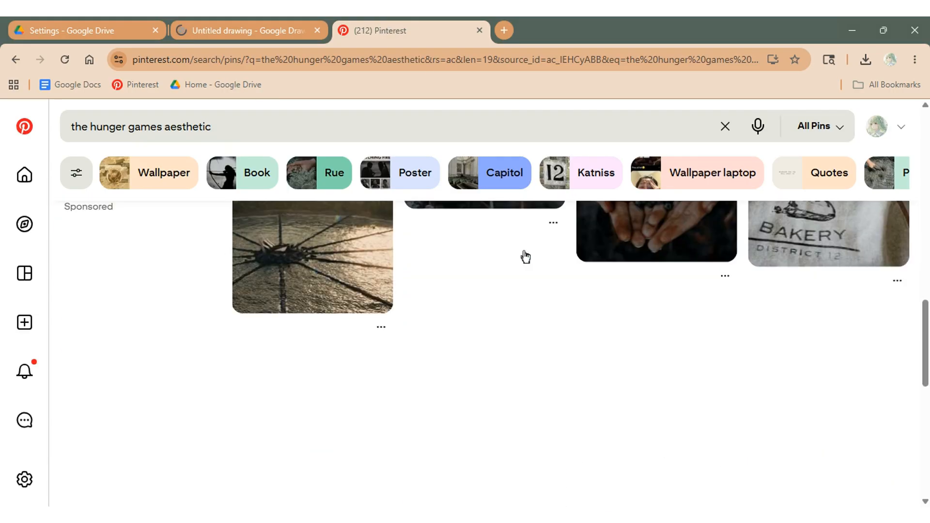
click(281, 20)
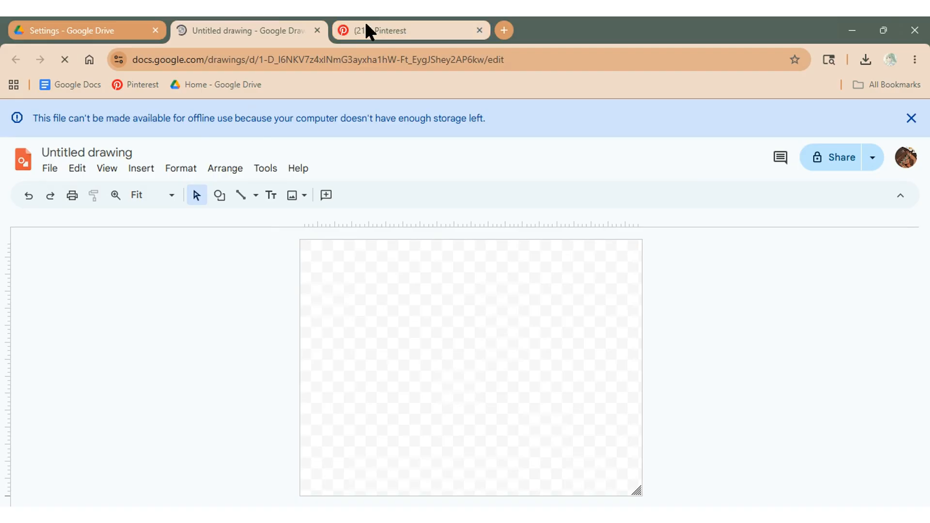
Switch to Google Drive and create a folder named "Scene Cards" inside The Hunger Games folder.
click(65, 19)
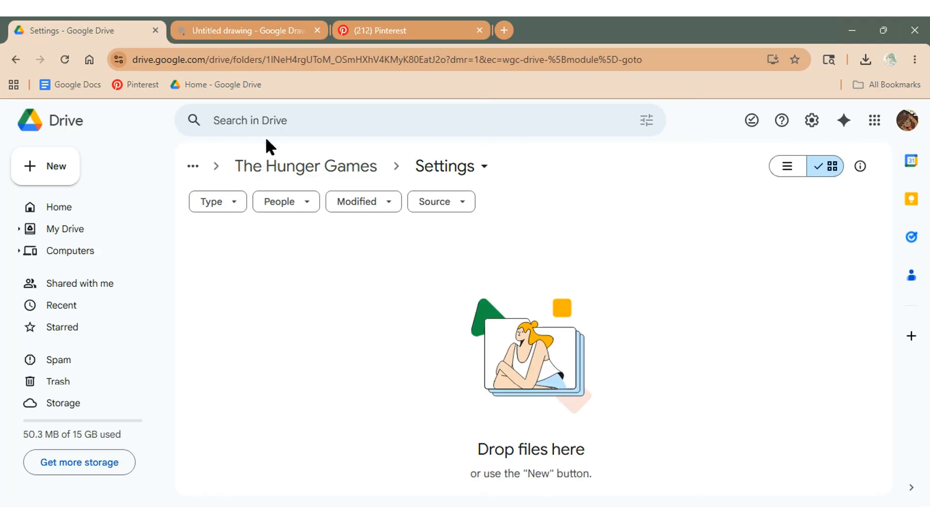
click(329, 170)
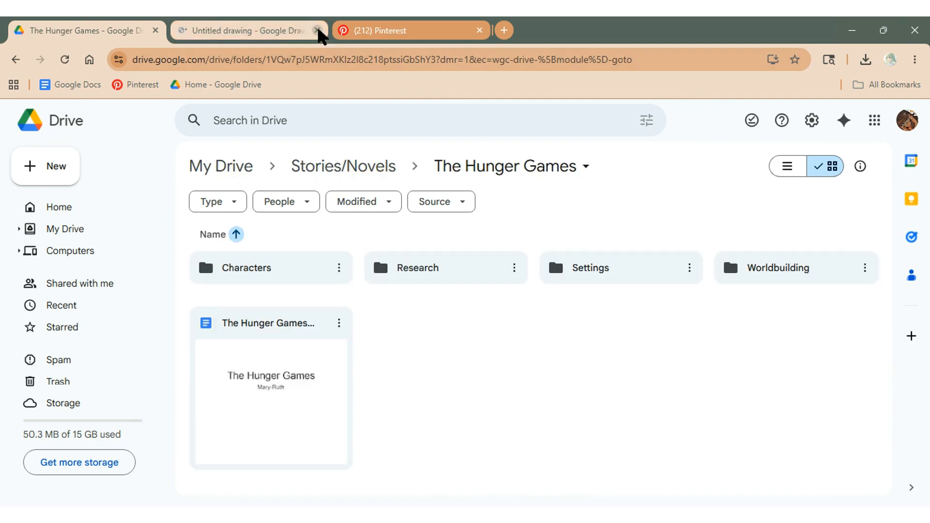
right_click(434, 359)
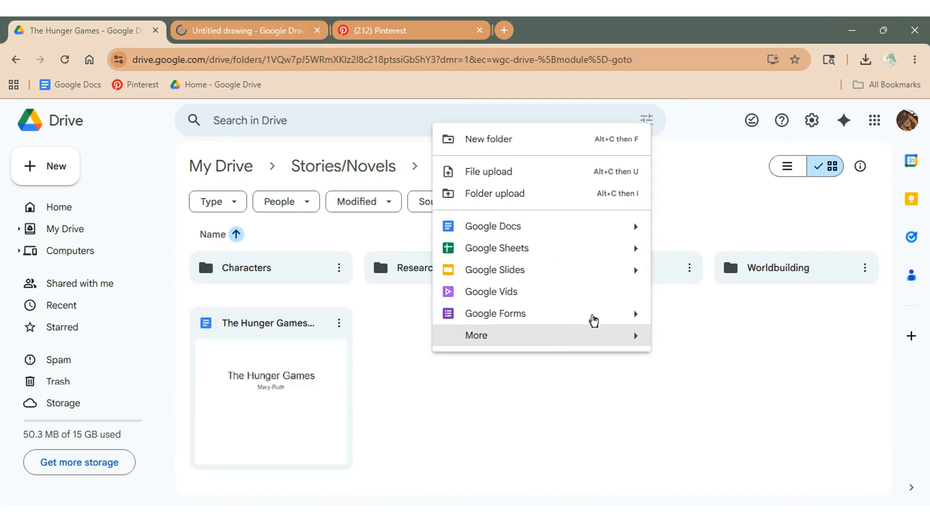
click(551, 142)
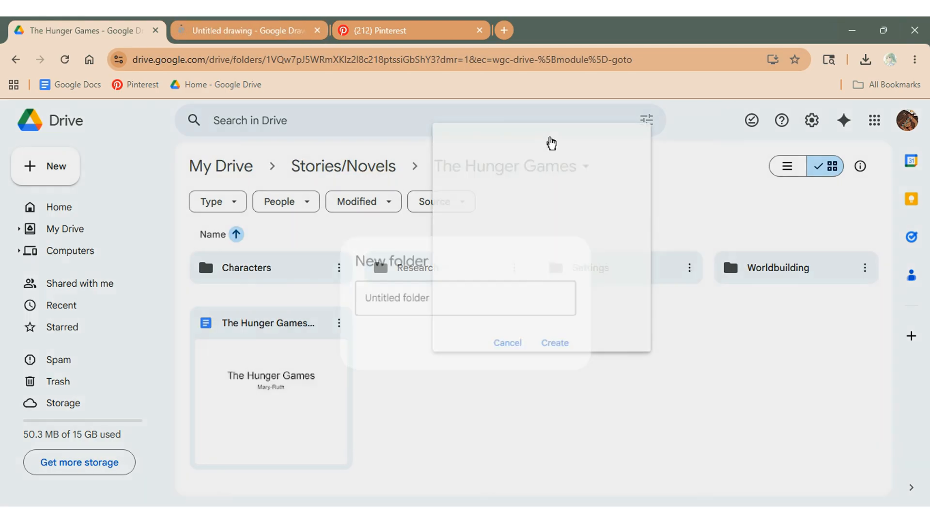
key(BackSpace)
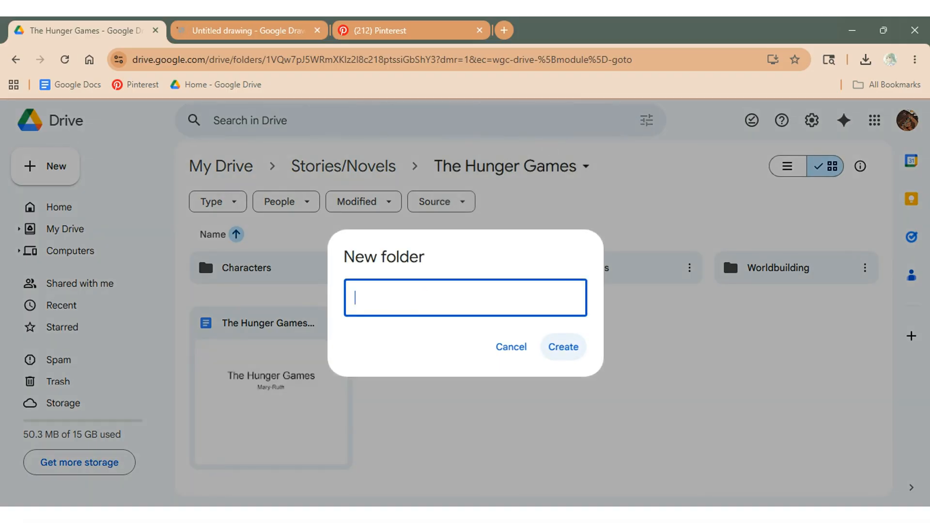
text(Scene cards)
key(BackSpace)
text(C)
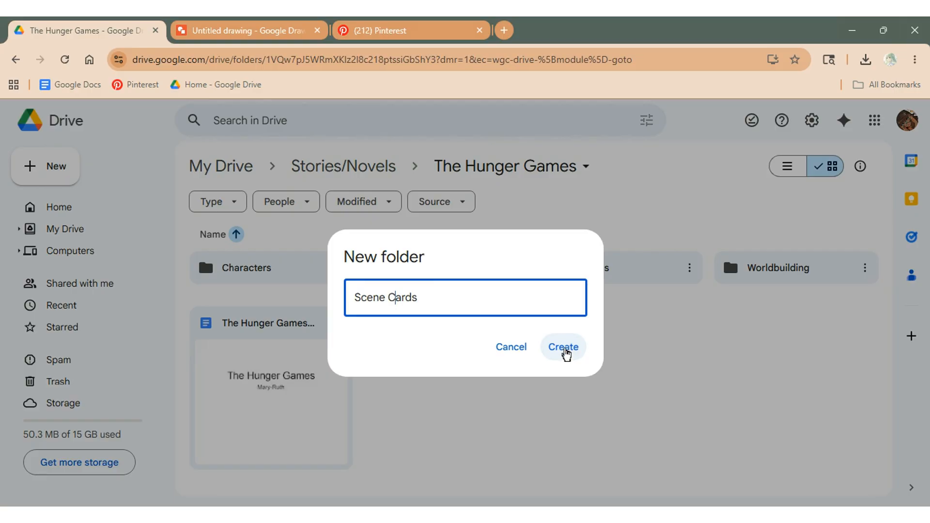
click(564, 353)
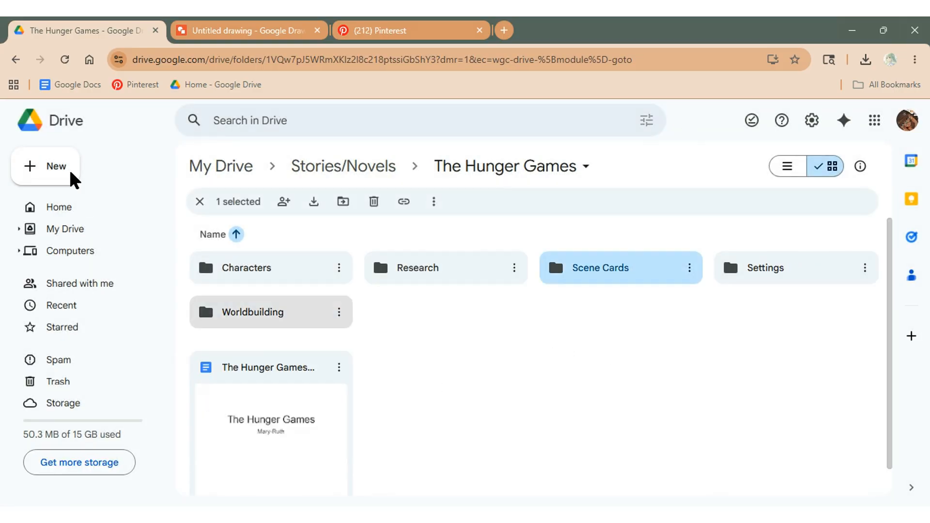
Open the Scene Cards folder and create a new Google Docs document in it.
double_click(645, 268)
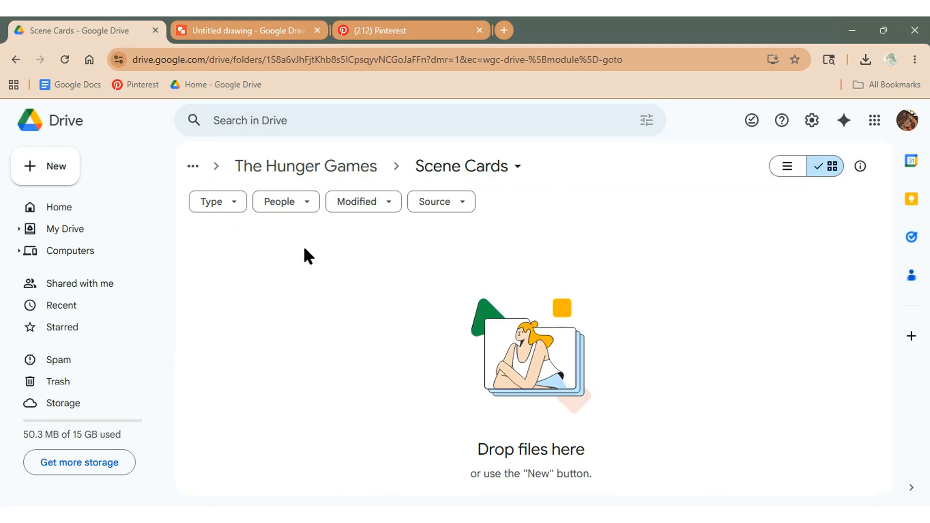
right_click(312, 319)
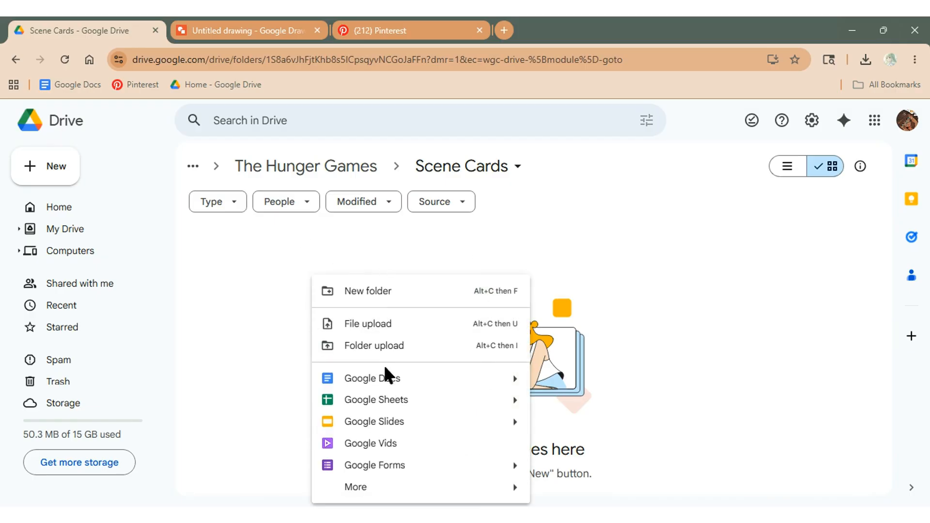
click(386, 377)
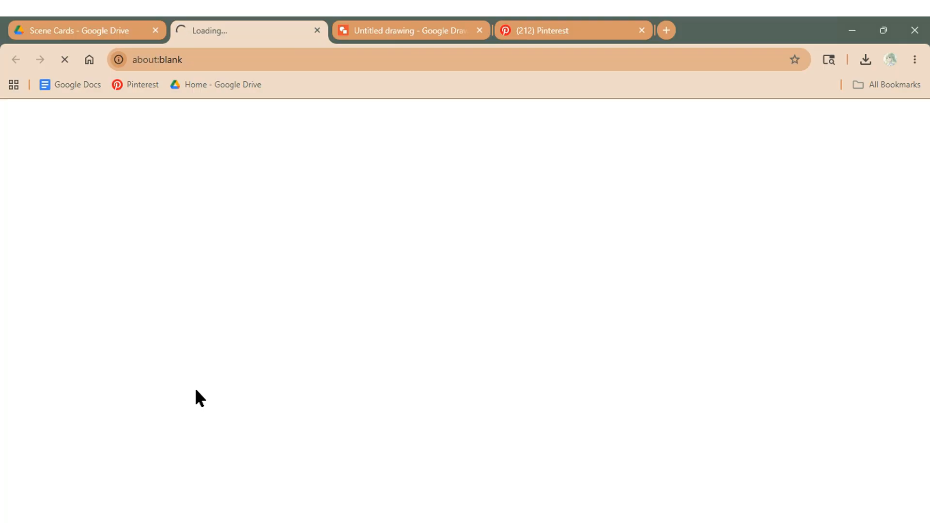
Return to the Scene Cards folder in Google Drive and create a subfolder named "Part 1".
click(132, 21)
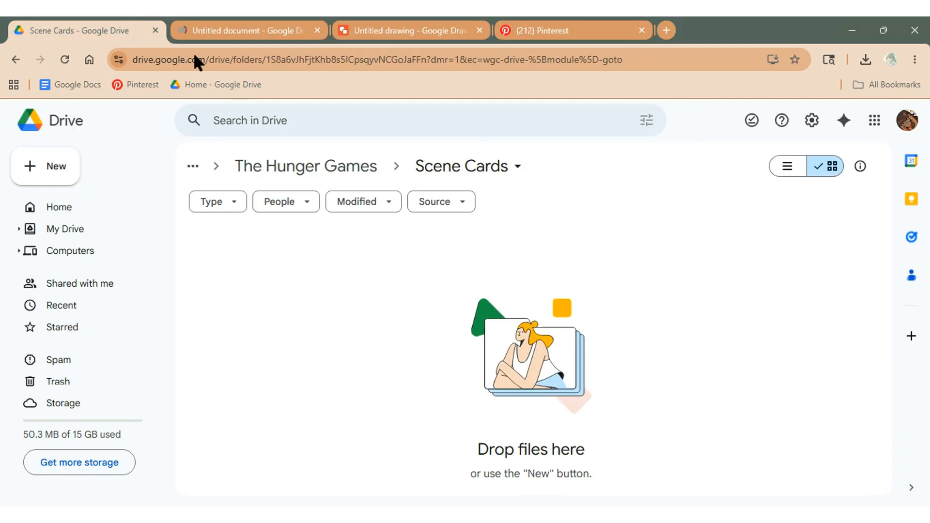
right_click(345, 302)
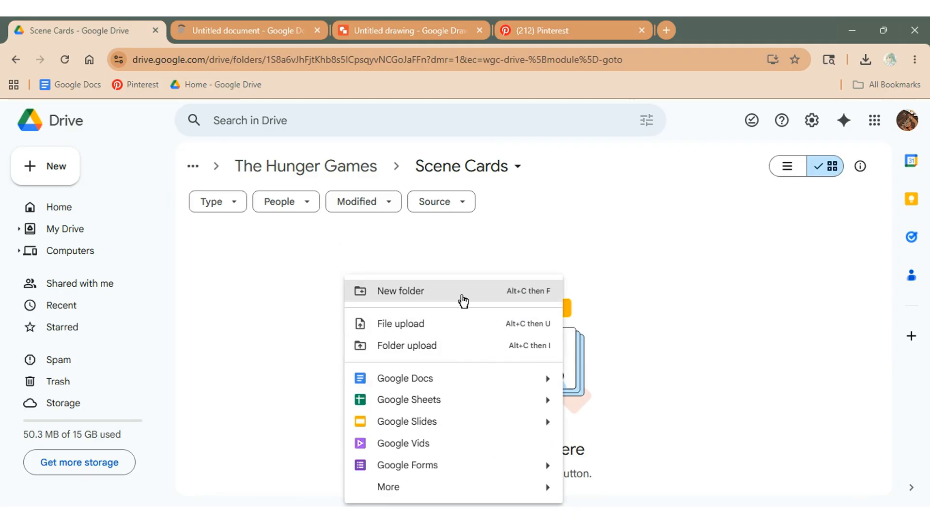
click(462, 296)
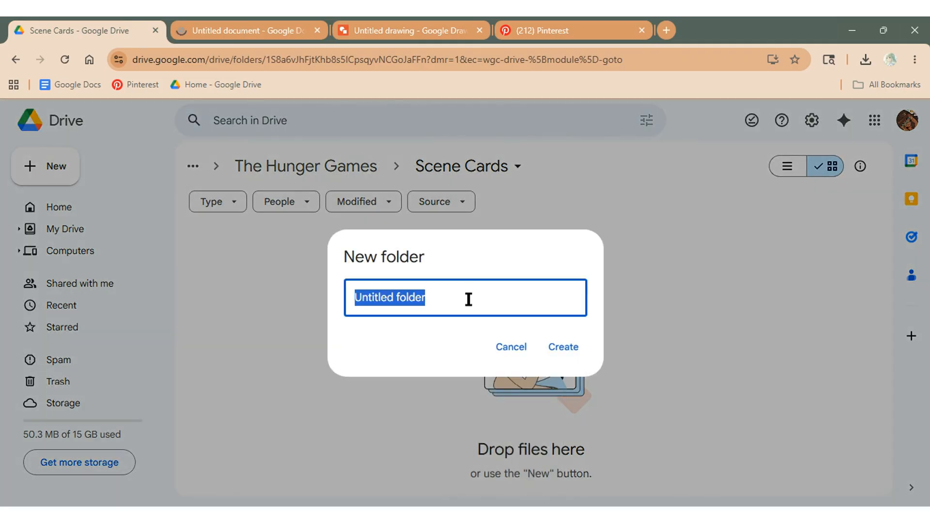
key(BackSpace)
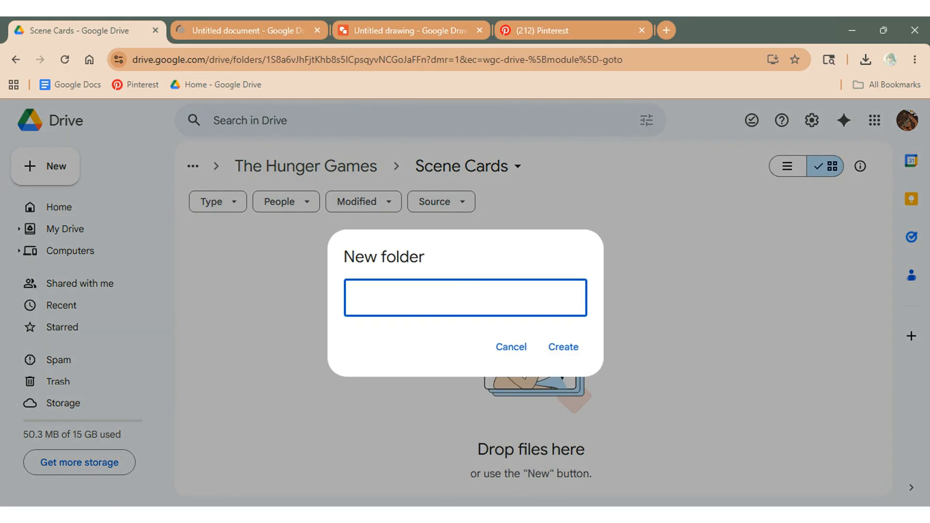
text(Hun)
key(BackSpace)
key(BackSpace)
key(BackSpace)
text(Part 1)
click(563, 352)
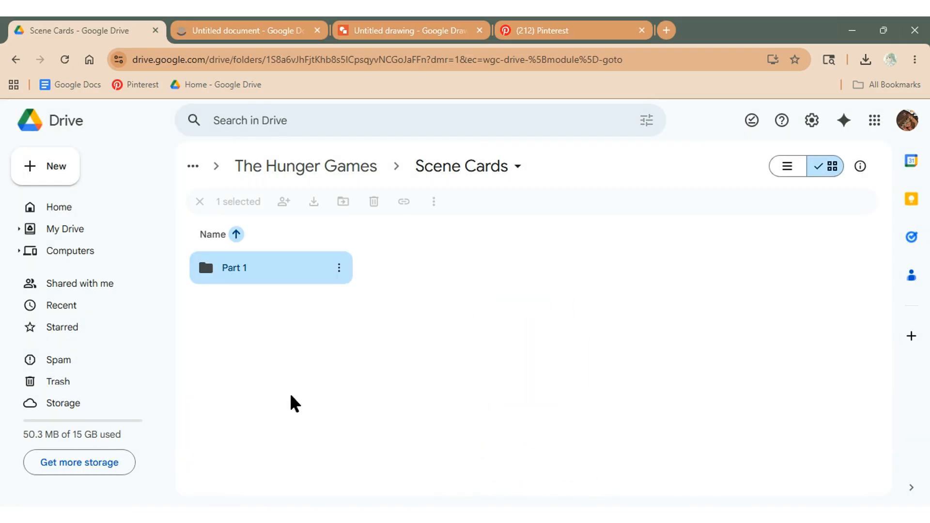
right_click(349, 377)
click(250, 329)
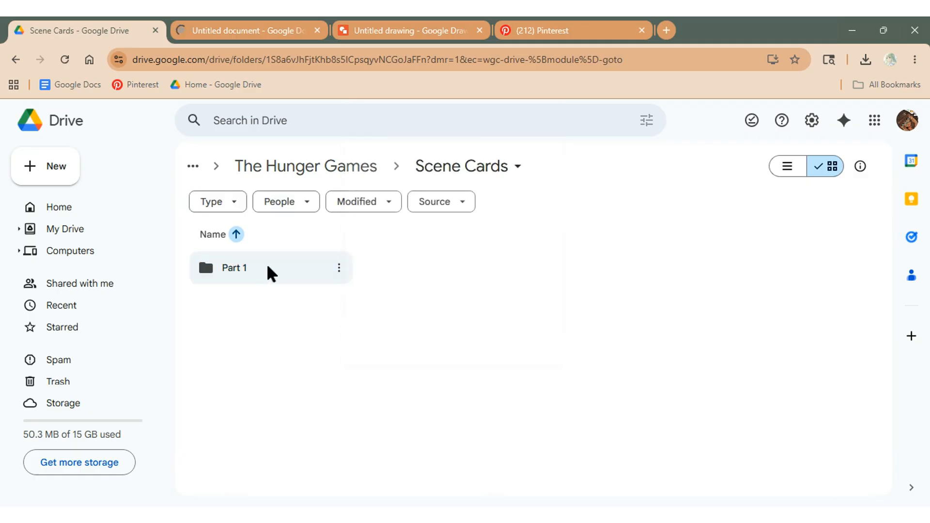
Rename the Part 1 folder as "Part 1 - Hunger games scene cards" and copy the new name for reuse.
click(338, 274)
click(341, 274)
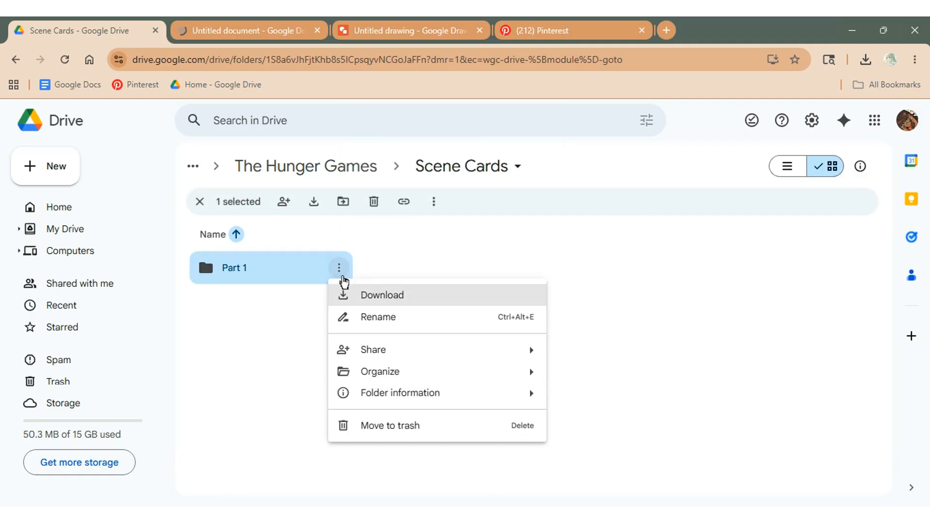
click(418, 318)
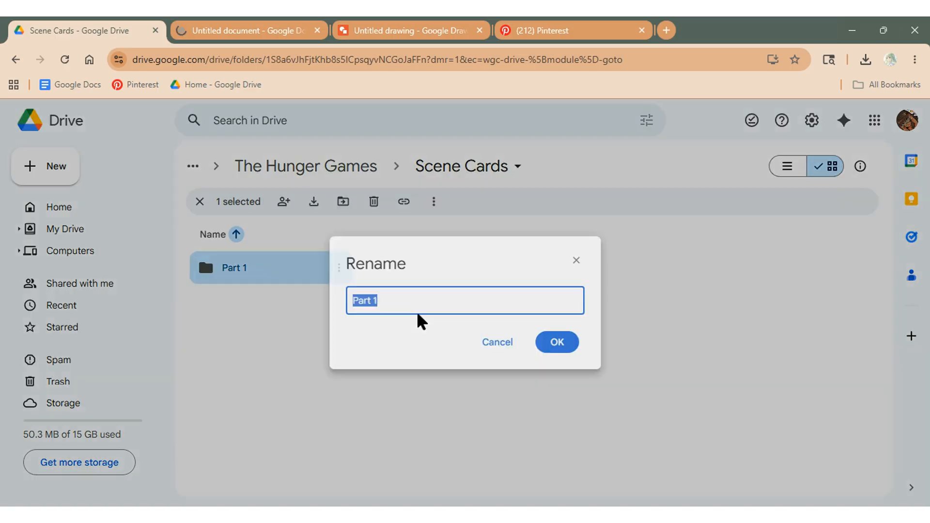
key(End)
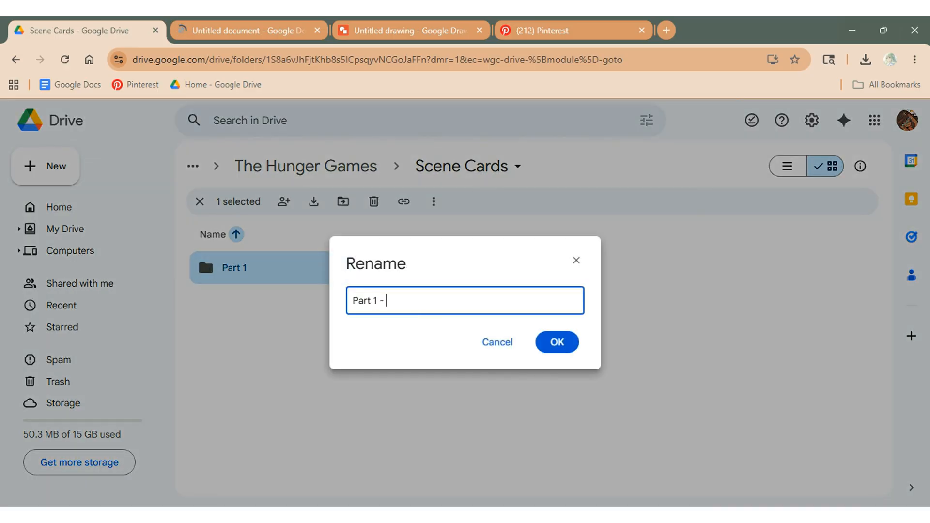
text(- Hungergames scen)
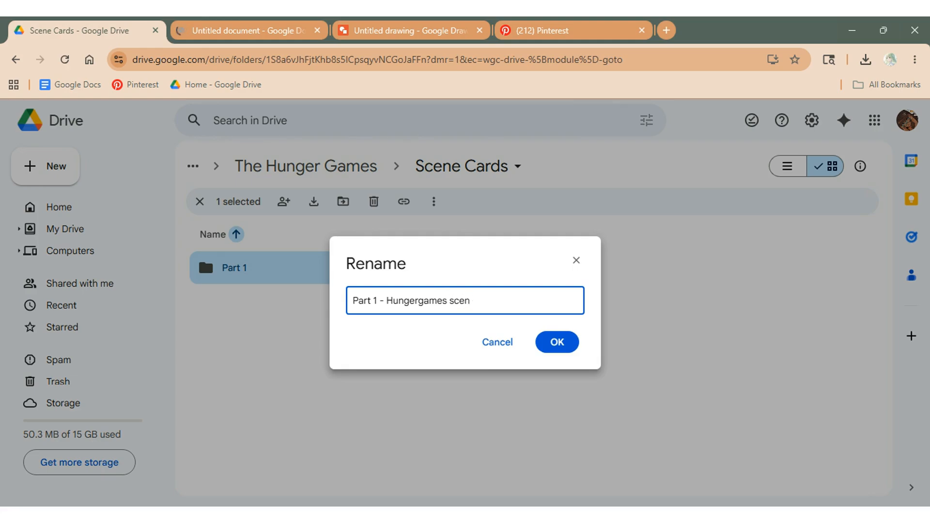
text(e cards)
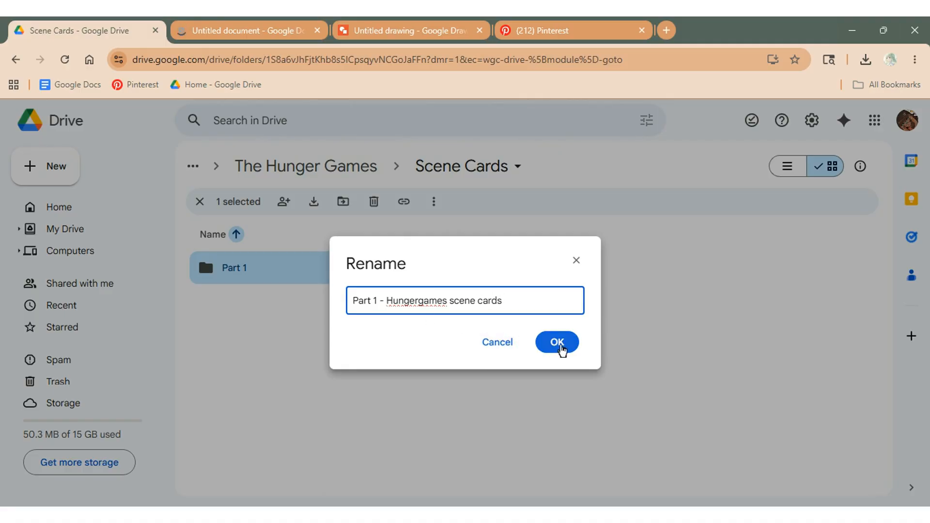
click(424, 301)
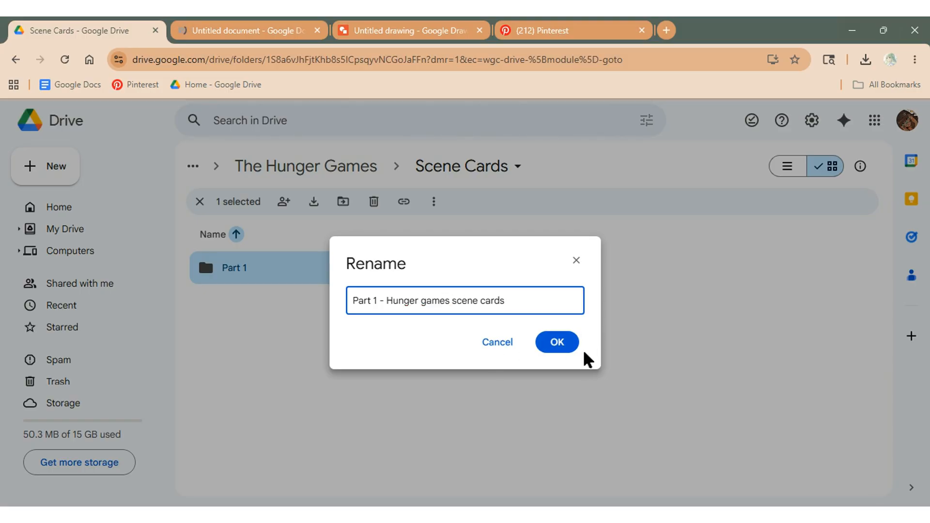
click(520, 305)
key(ctrl+a)
key(ctrl+c)
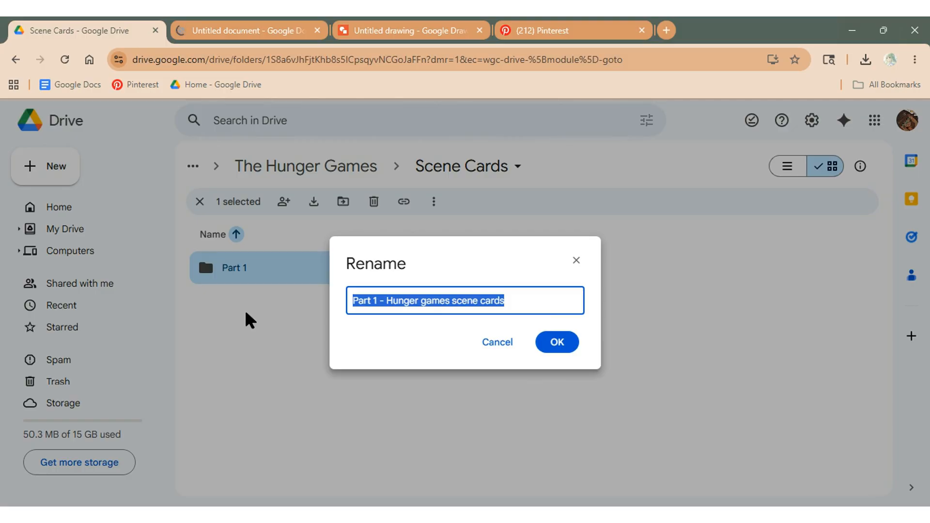
click(557, 343)
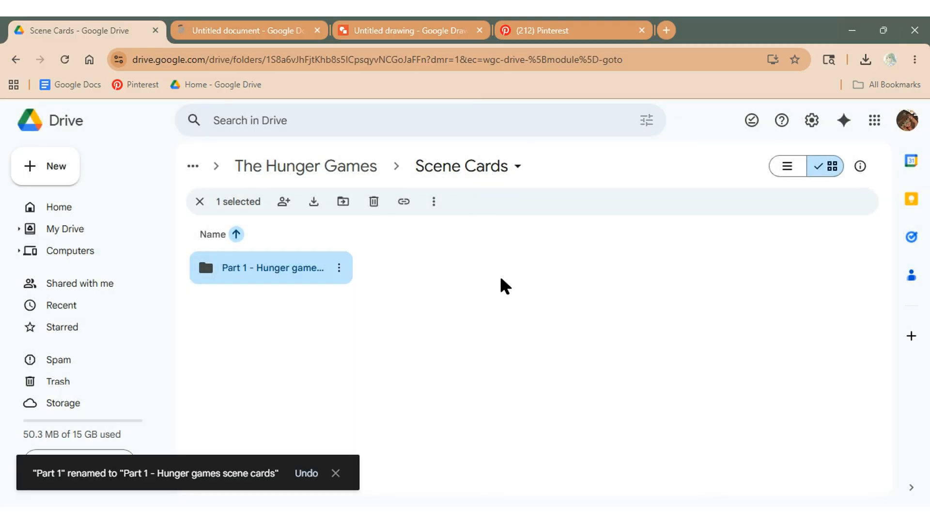
Create a second subfolder in Scene Cards named "Part 2 - Hunger games scene cards", reusing the copied name.
right_click(538, 341)
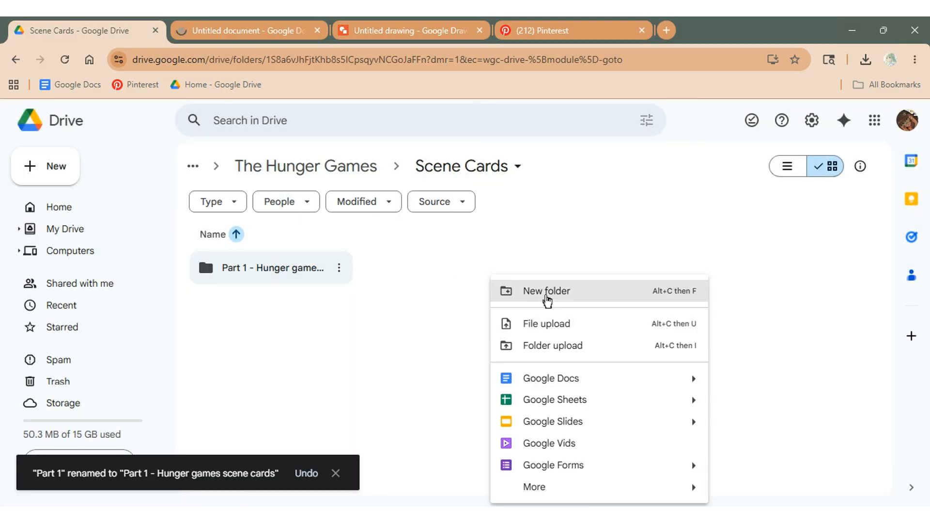
click(546, 299)
key(BackSpace)
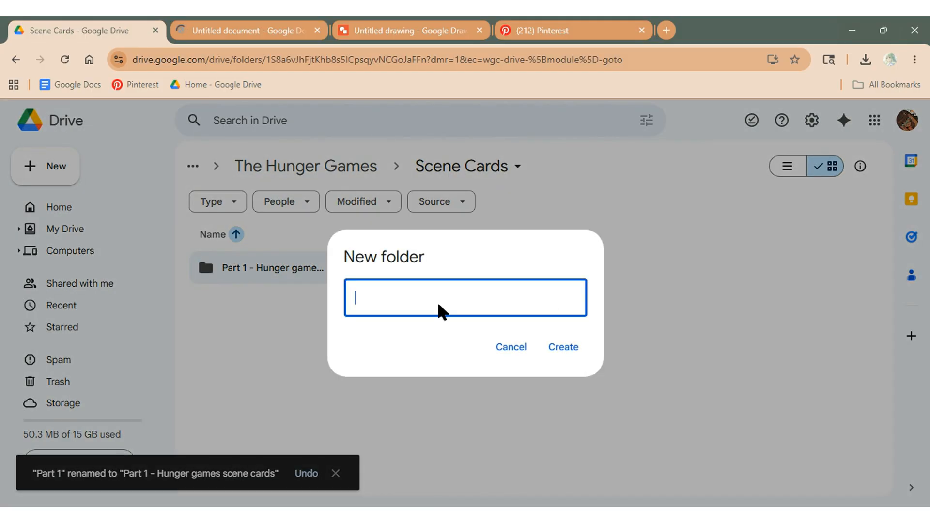
key(ctrl+v)
key(Left)
key(Left)
key(Left)
key(Left)
key(Left)
key(Left)
key(Left)
key(Left)
key(Left)
key(Left)
key(Left)
key(Left)
key(Left)
key(Left)
key(Left)
key(Left)
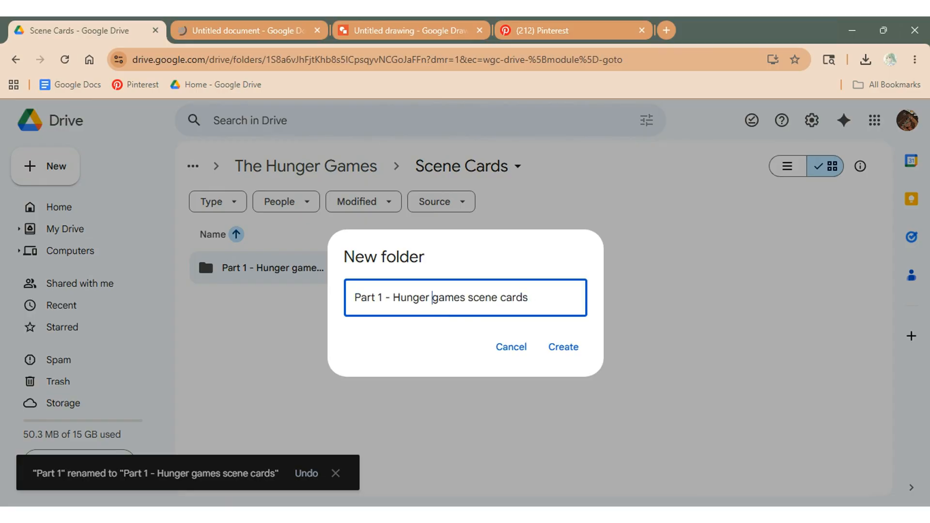
key(Delete)
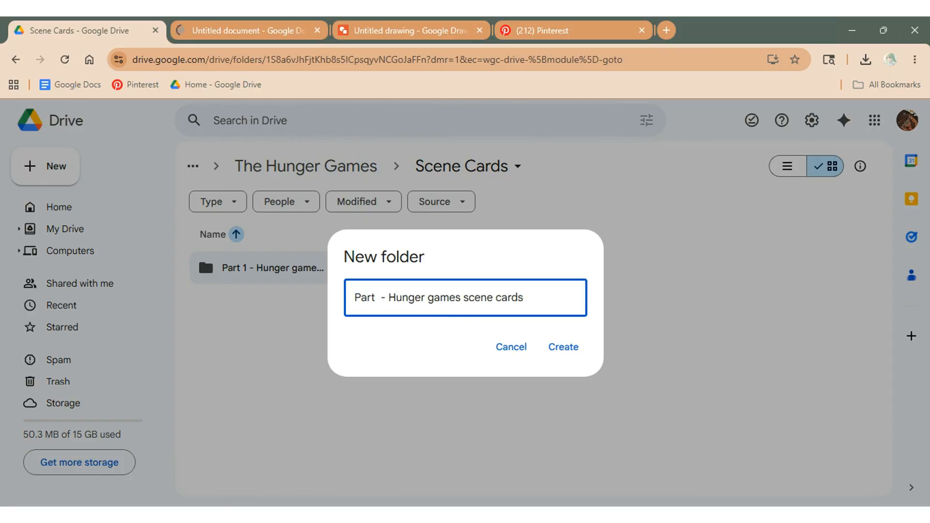
text(2)
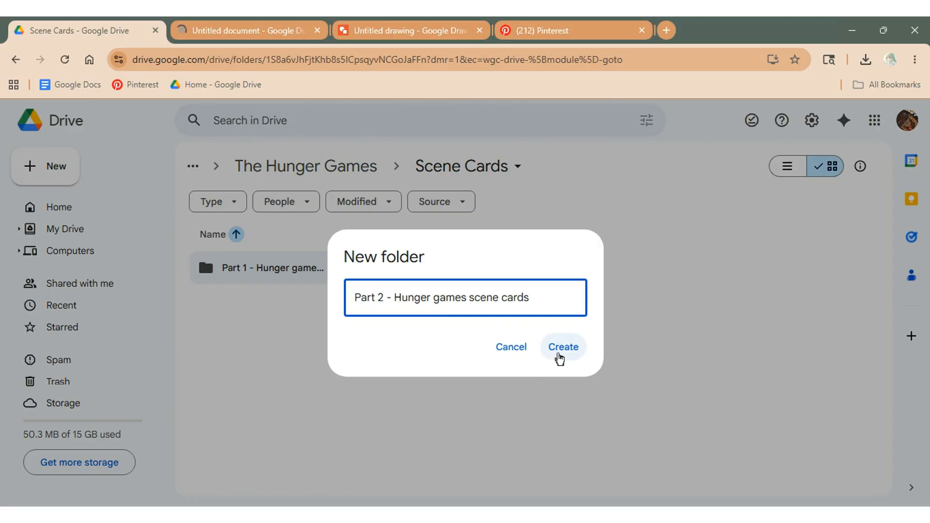
click(558, 353)
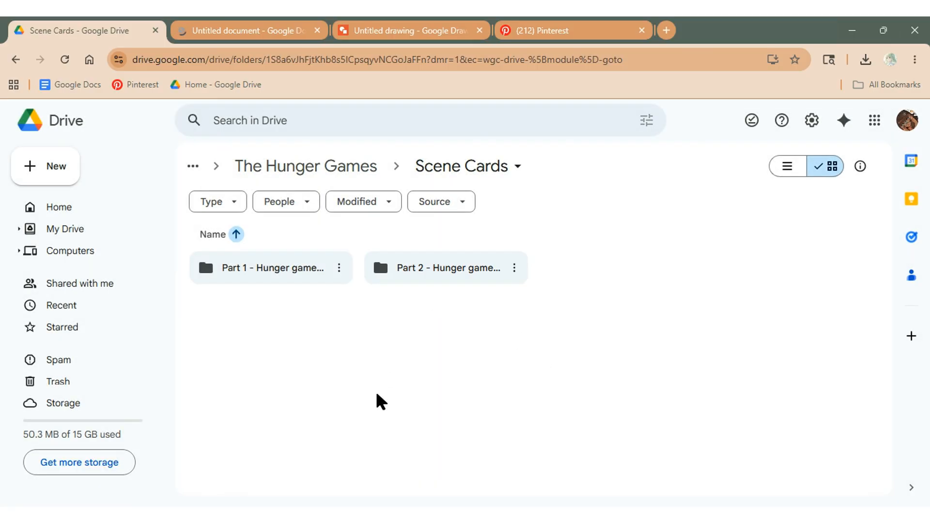
Open the "Part 1 - Hunger games scene cards" folder.
right_click(439, 334)
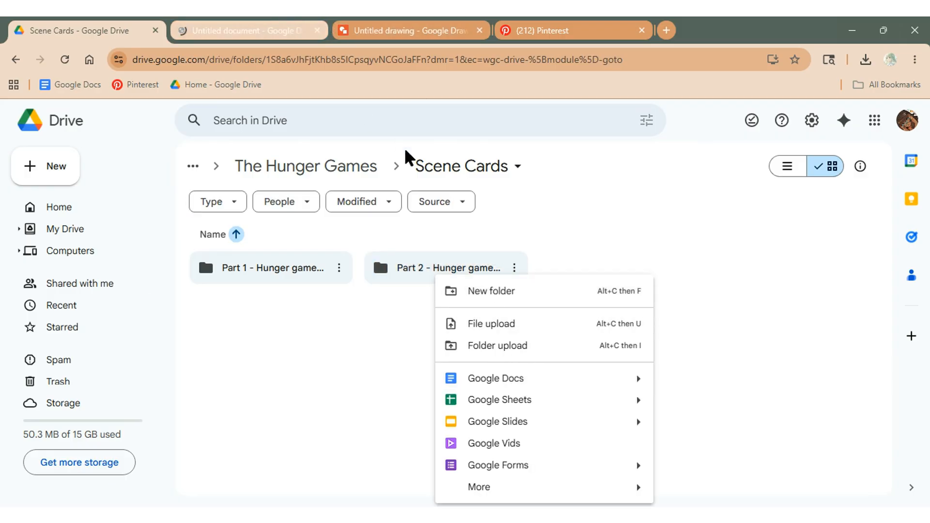
click(320, 373)
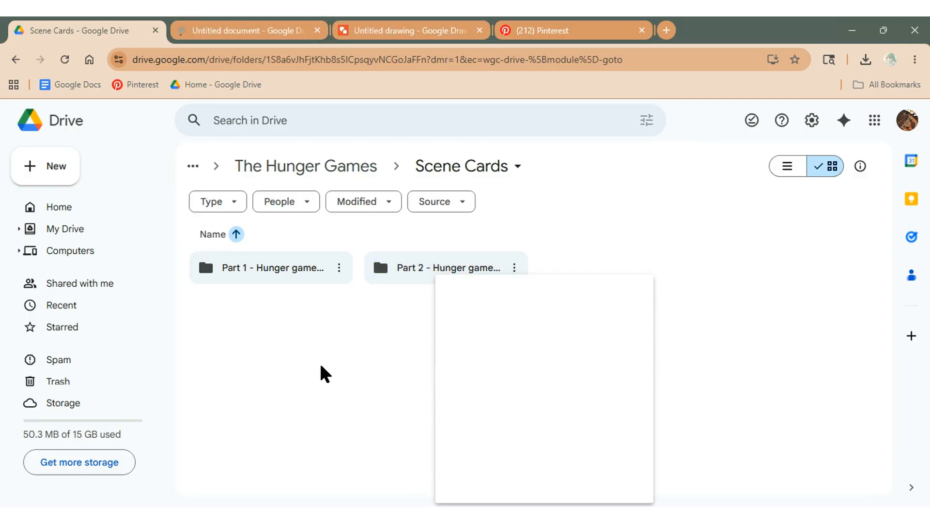
click(285, 271)
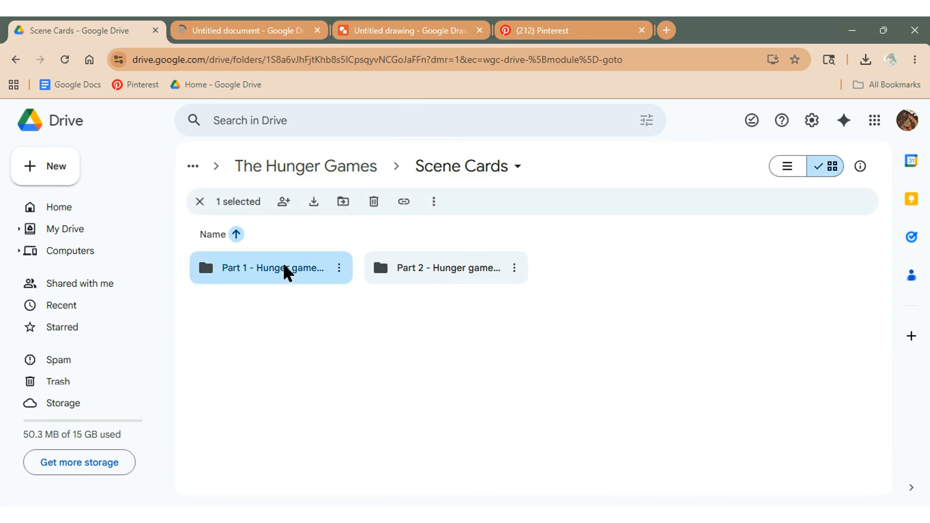
double_click(259, 271)
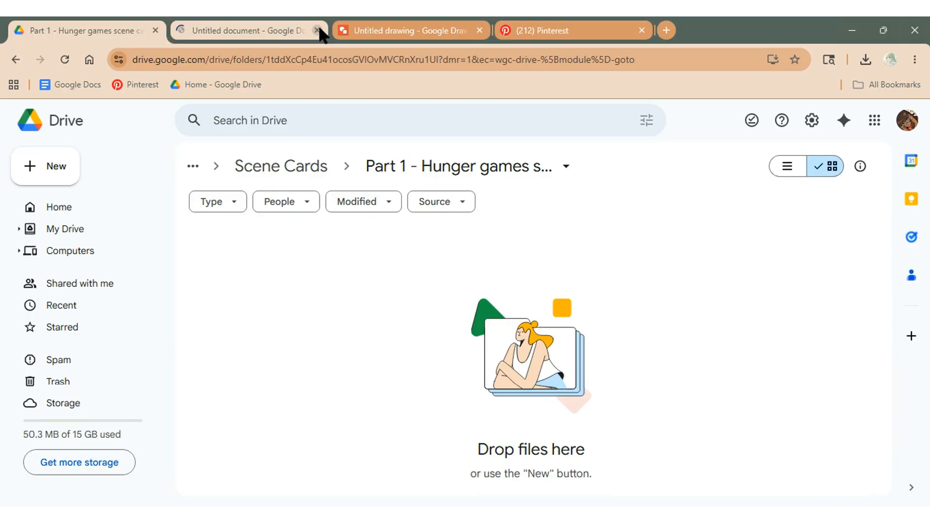
Switch to the untitled Google Docs document and close the untitled drawing.
click(268, 30)
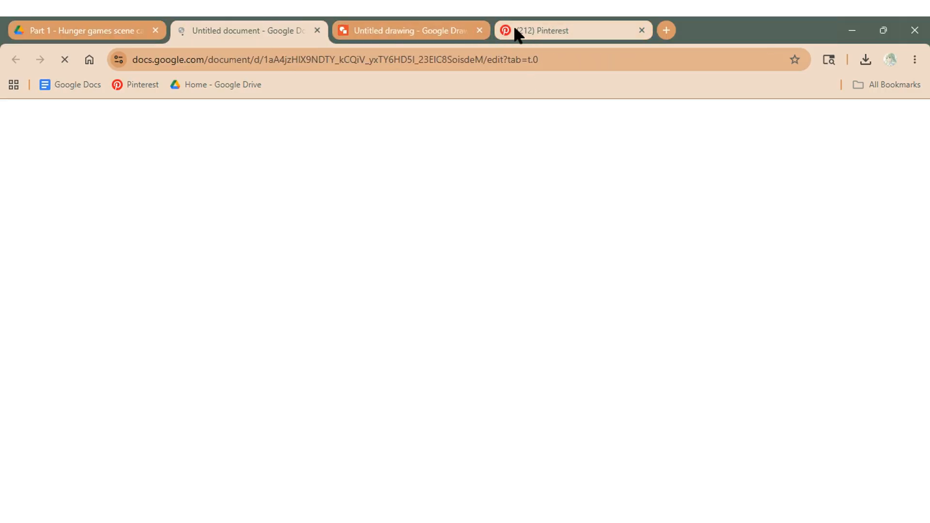
click(479, 30)
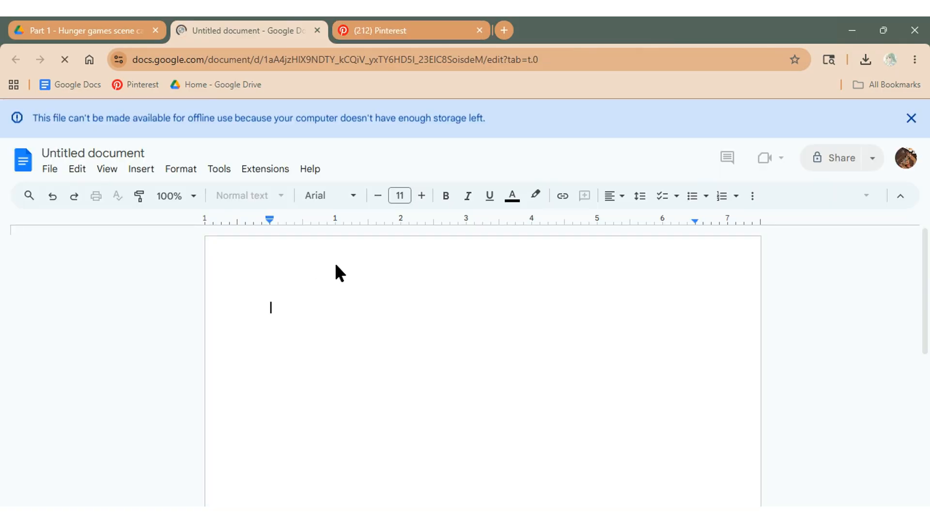
Write the lines "Chapter outline:", "Part 1" and "Chapter 1:" in the document, leaving a blank line before the chapter.
text(Chapter out)
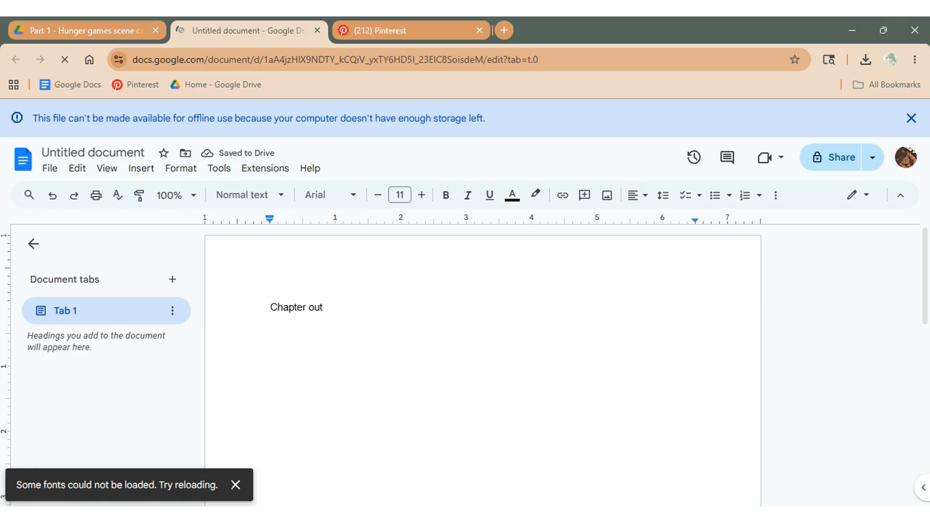
text(line:)
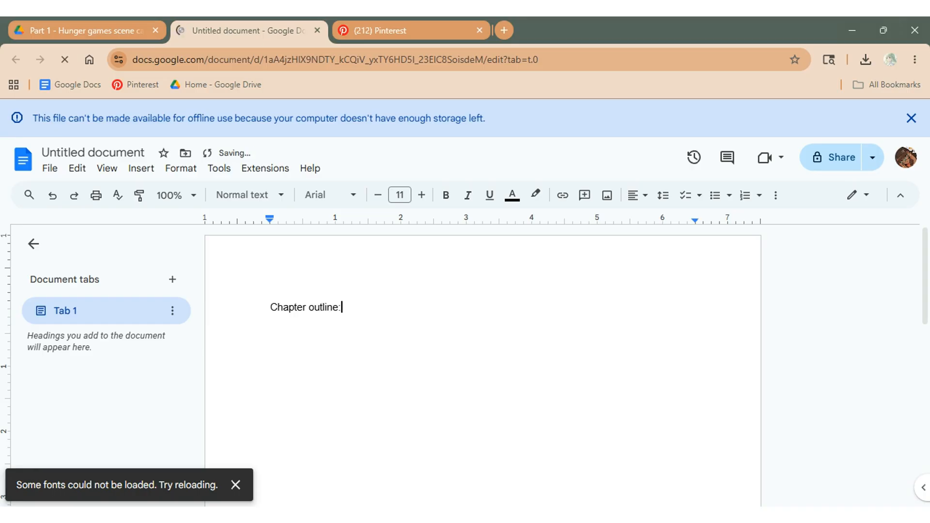
key(Return)
text(Part 1)
key(Return)
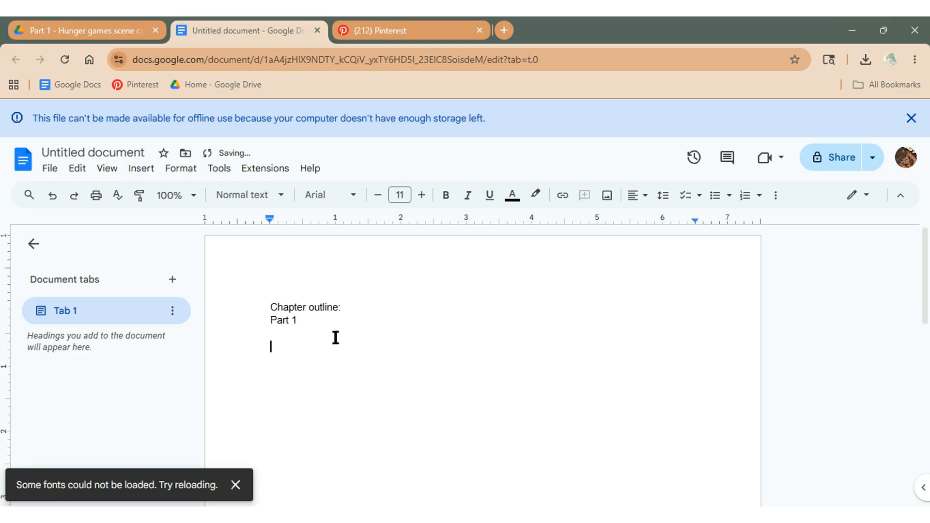
text(Chapter 1:)
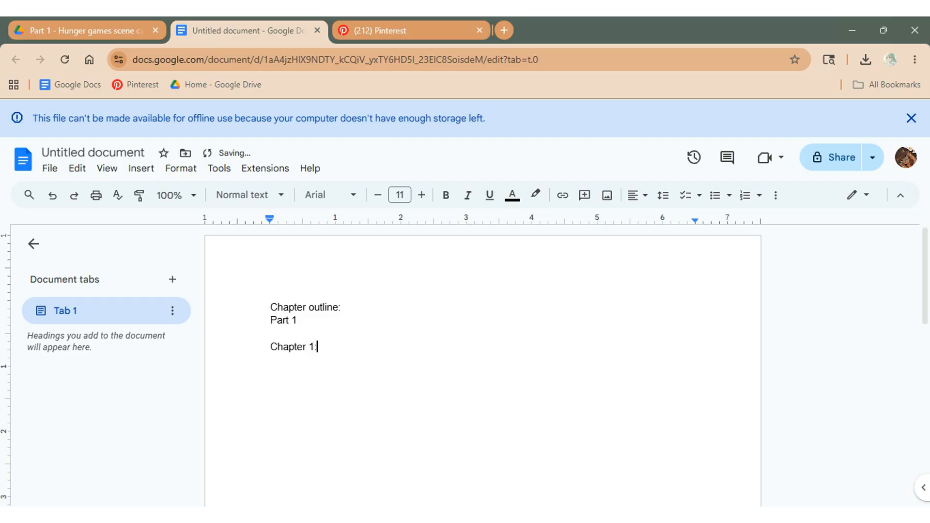
key(Return)
Apply the Title style to "Chapter outline:" and the Heading 1 style to "Part 1".
drag(353, 310, 262, 307)
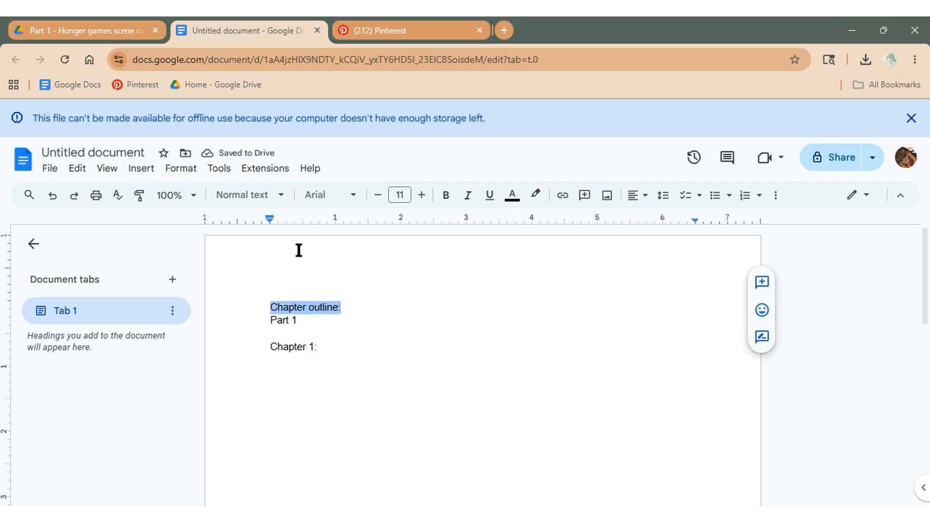
click(270, 199)
click(291, 286)
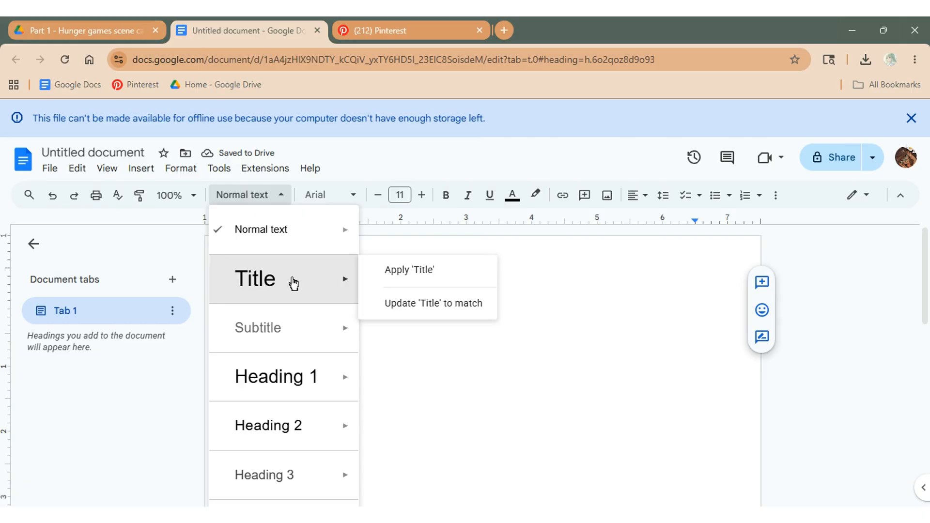
drag(320, 341, 266, 338)
click(270, 198)
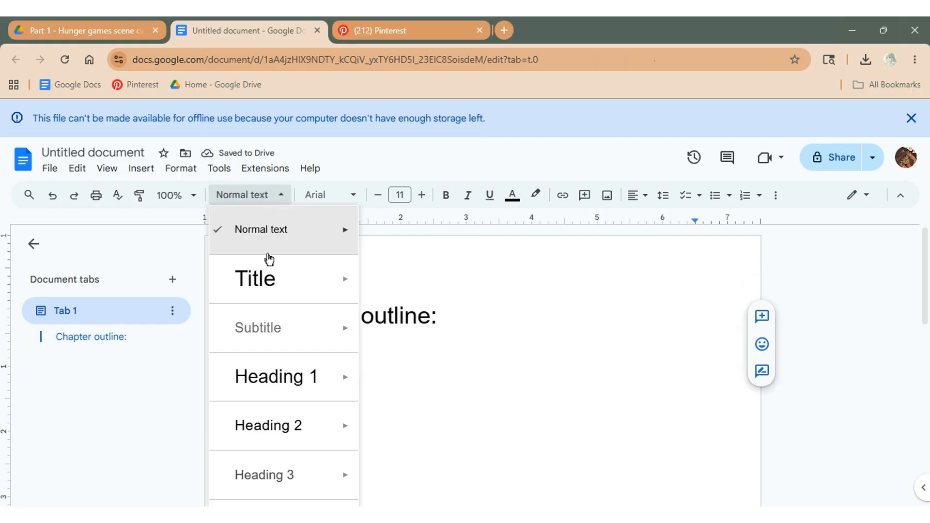
click(268, 384)
Apply the Heading 2 style to the "Chapter 1:" line.
click(345, 400)
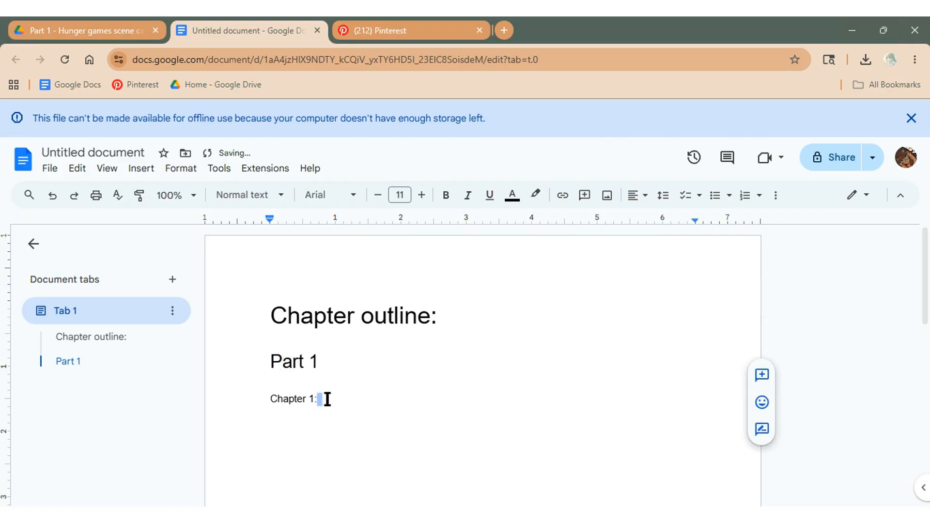
triple_click(280, 391)
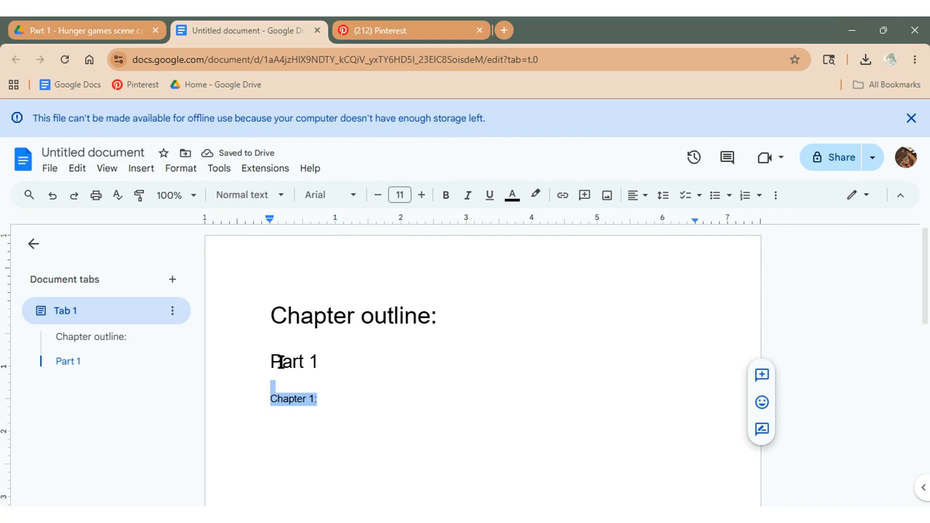
click(332, 406)
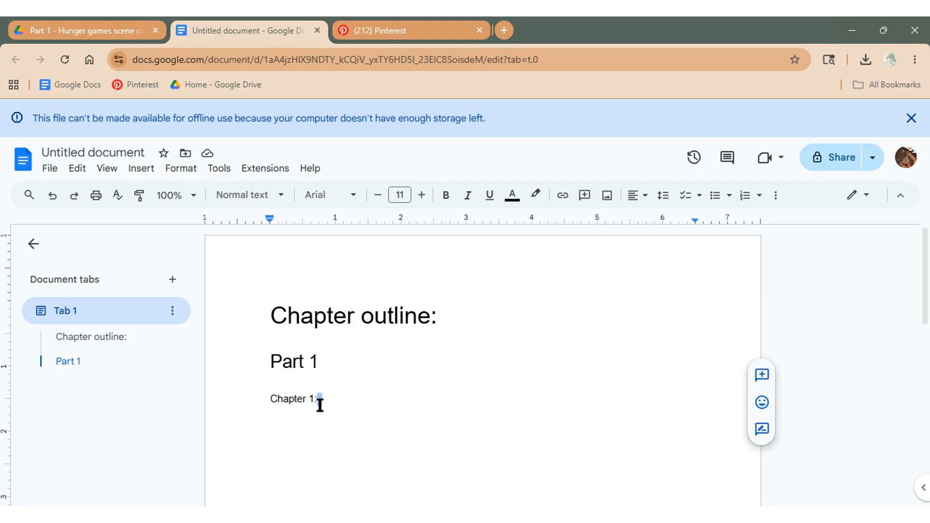
drag(319, 404, 271, 400)
click(281, 197)
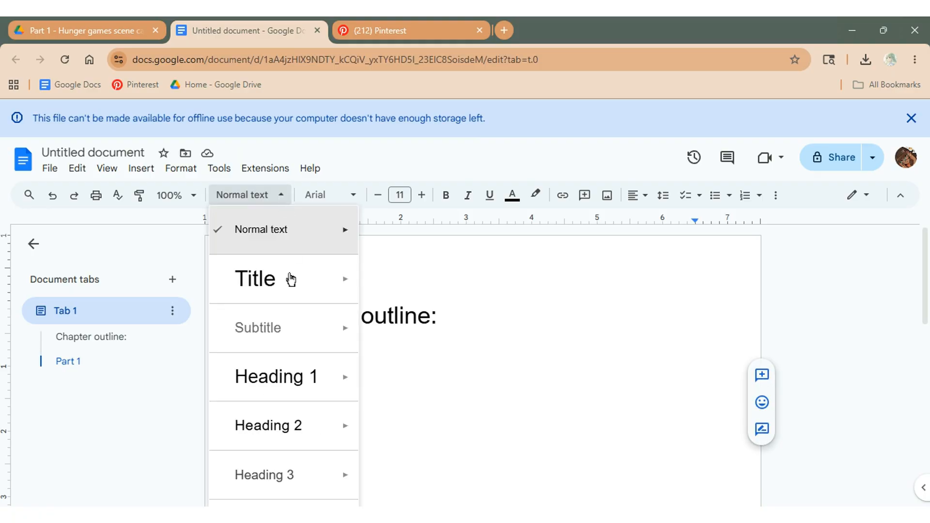
click(286, 436)
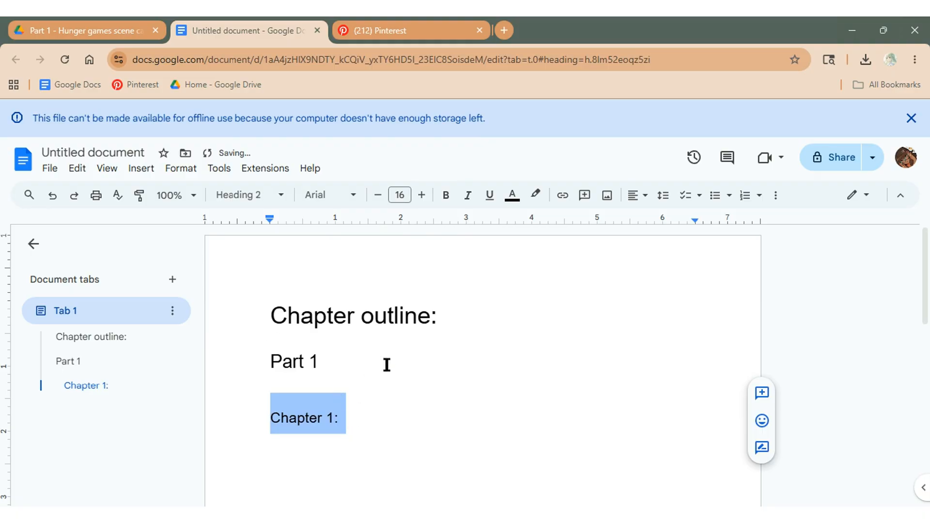
Add the placeholder text "Yayaya" on the line below the "Chapter 1:" heading and start a new line.
click(391, 437)
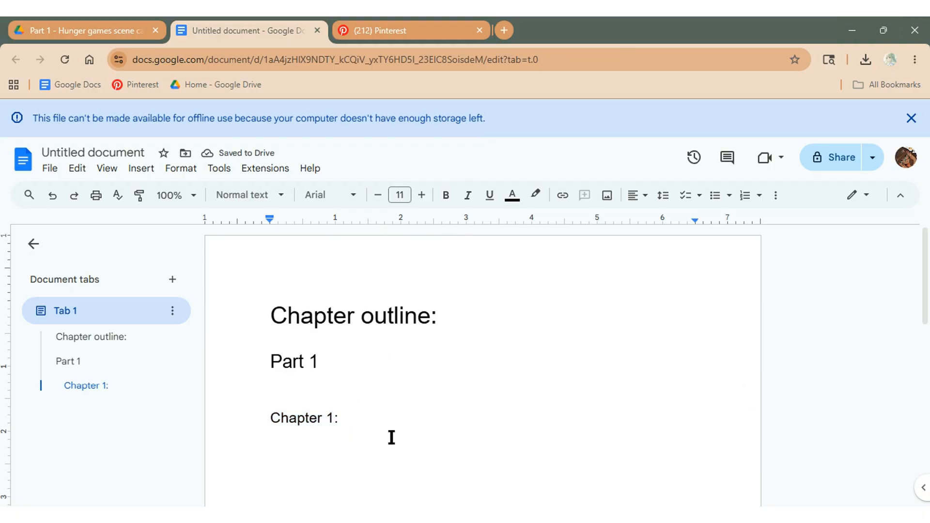
text(yayaya)
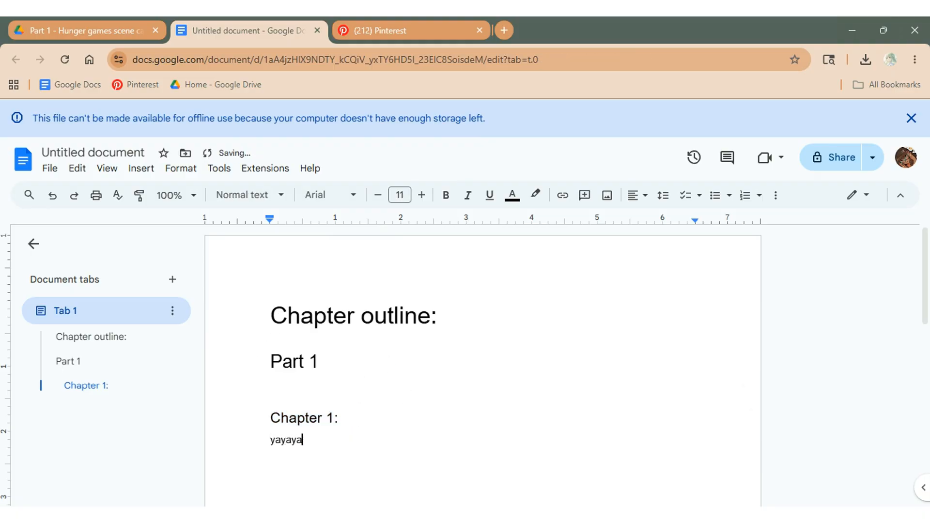
key(Return)
Copy the "Chapter 1:" heading below the "Yayaya" line and renumber the copy as "Chapter 2:".
drag(350, 422, 265, 421)
key(ctrl+c)
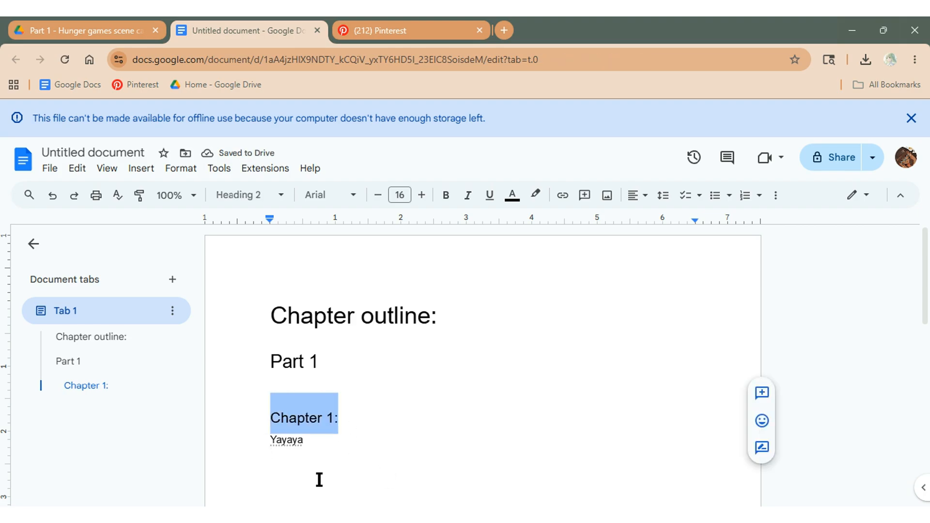
click(318, 480)
key(ctrl+v)
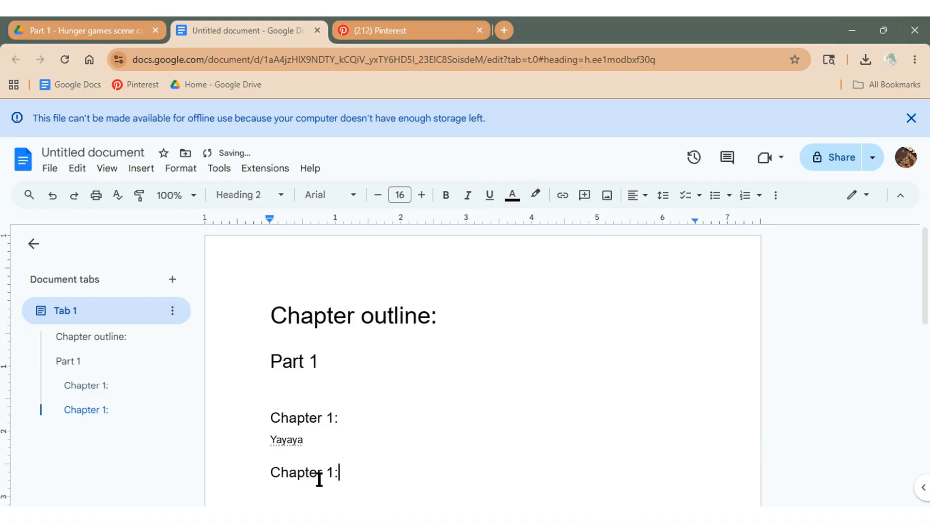
key(BackSpace)
key(BackSpace)
text(2:)
Insert "The Hunger games" in front of "Chapter outline:" in the document's title line.
click(275, 306)
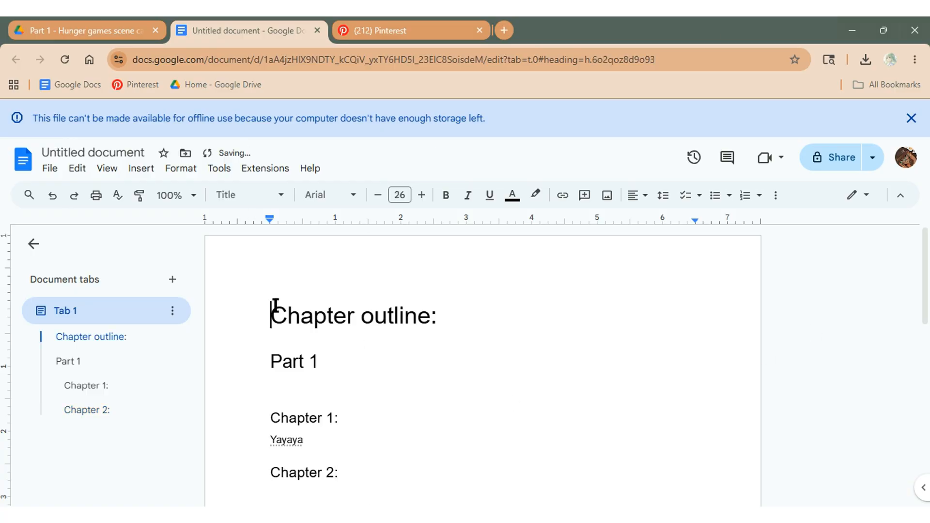
text(Hu)
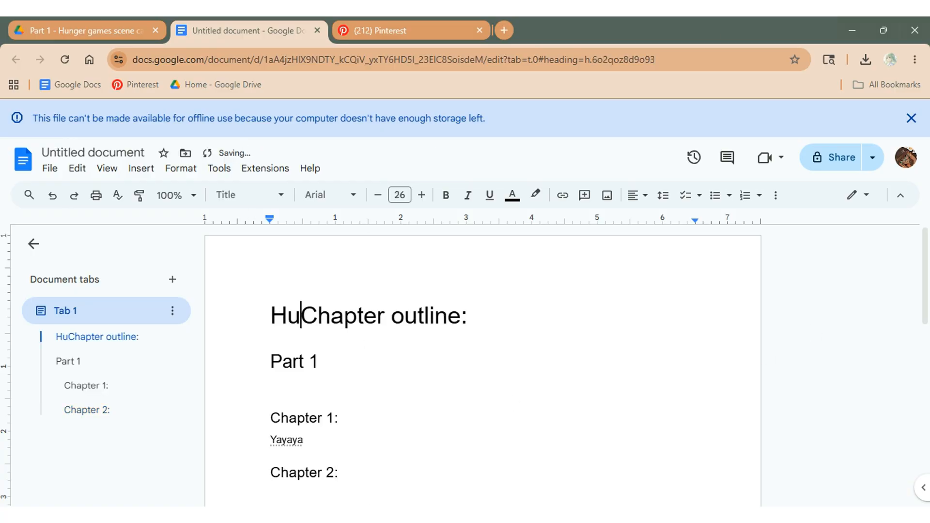
text(nger-)
key(BackSpace)
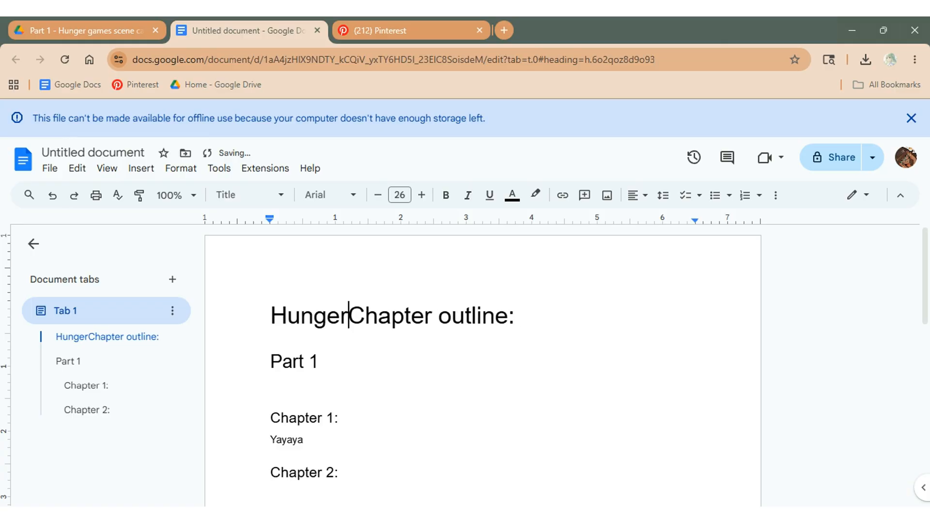
text(game)
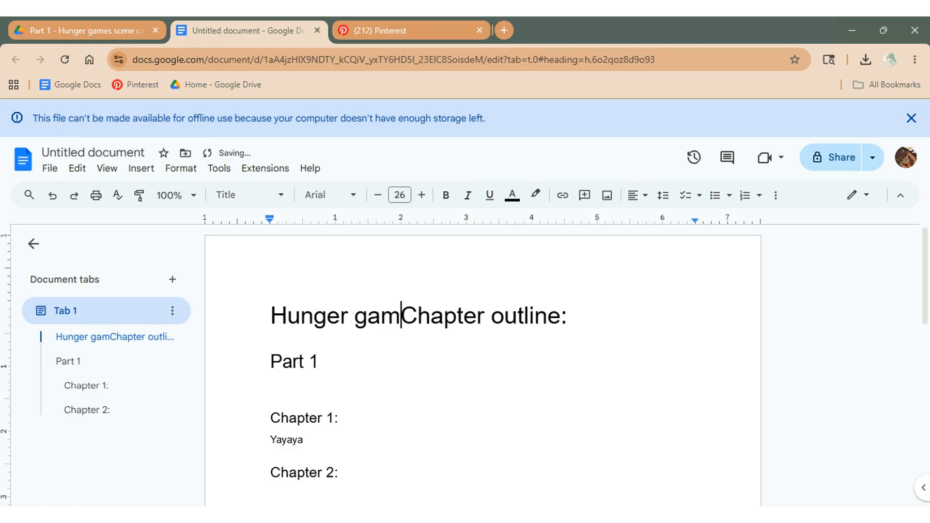
text(s)
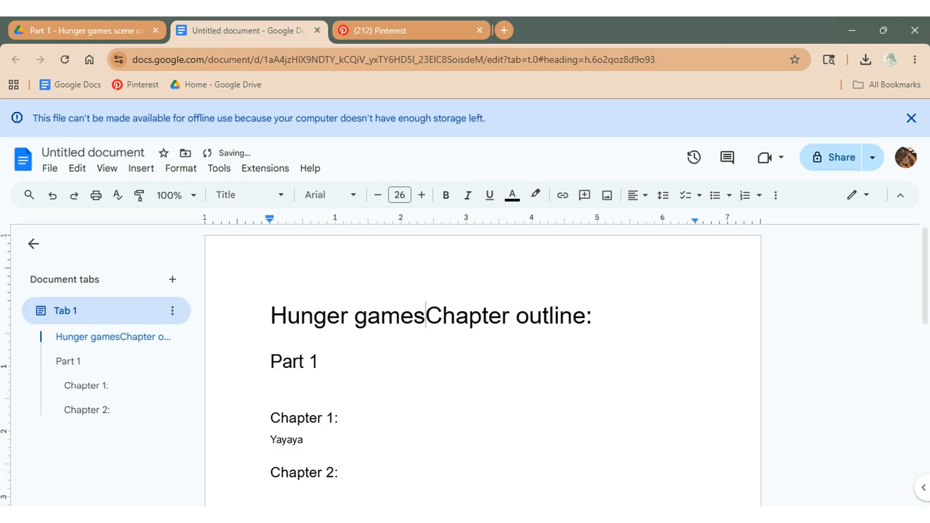
key(Left)
key(Left)
key(Left)
key(Left)
key(Left)
key(Left)
key(Left)
key(Left)
key(Left)
key(Left)
key(Left)
key(Left)
key(Left)
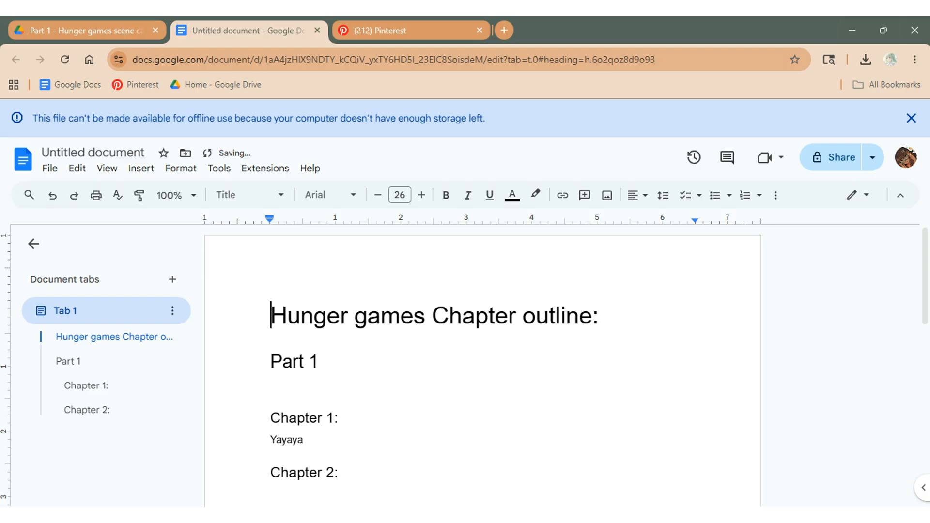
text(The)
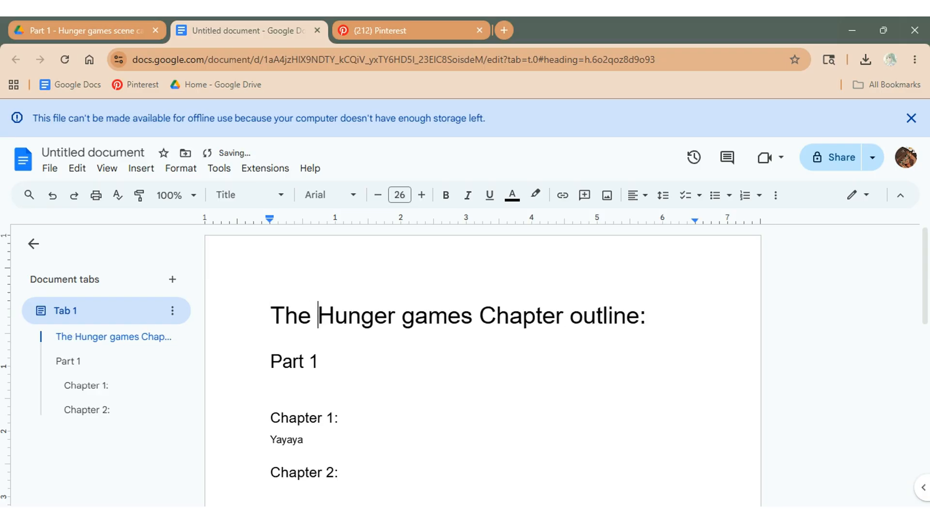
Capitalize "Games" in the title line and name the document "The Hunger Games Chapter outline:".
click(411, 318)
key(BackSpace)
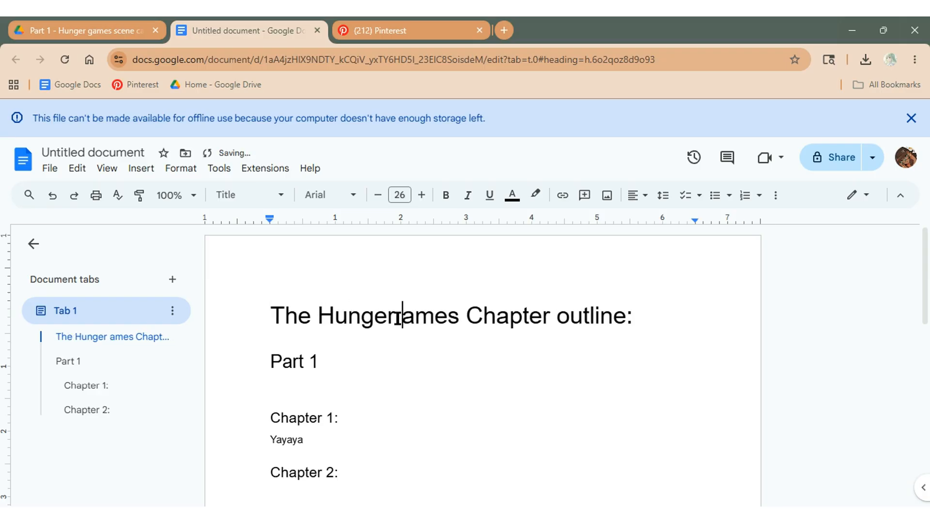
text(G)
click(138, 151)
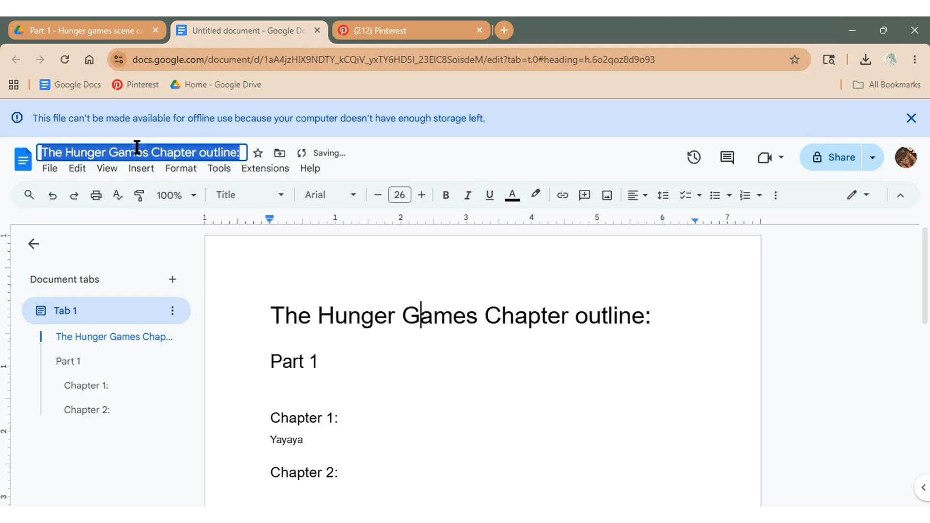
drag(336, 322, 342, 324)
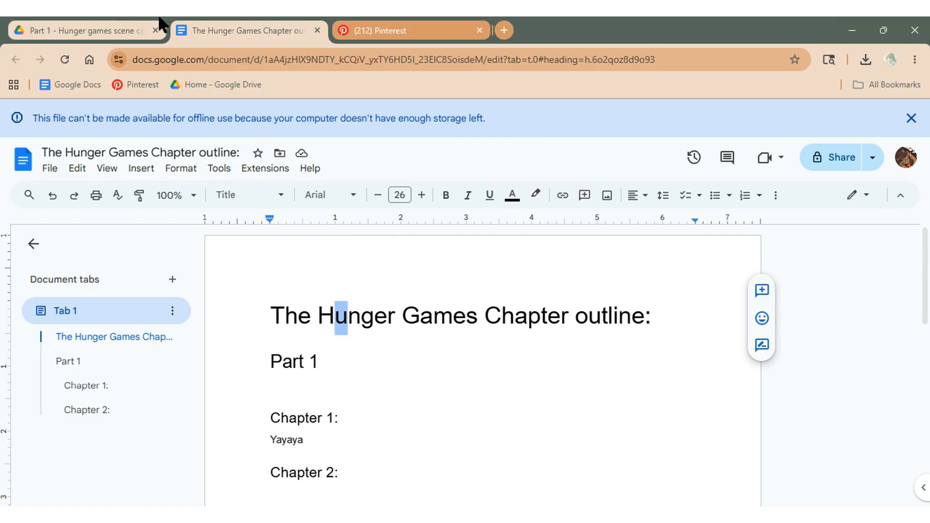
Switch to the Part 1 scene card folder in Google Drive and create a blank Google Docs document there.
click(140, 19)
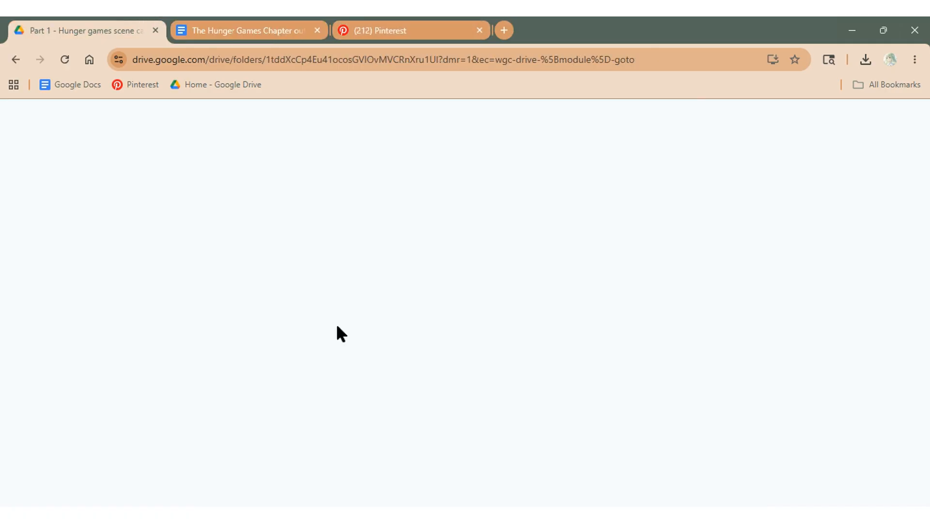
right_click(280, 345)
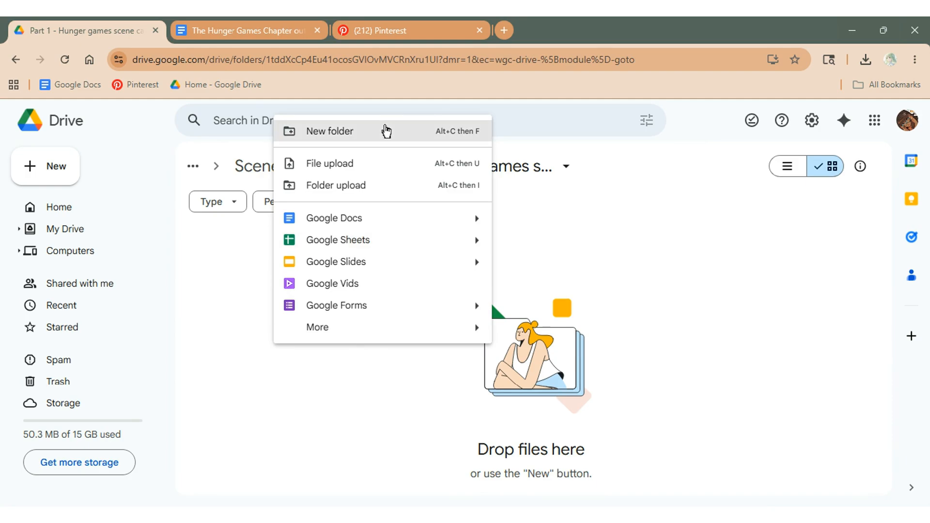
click(415, 224)
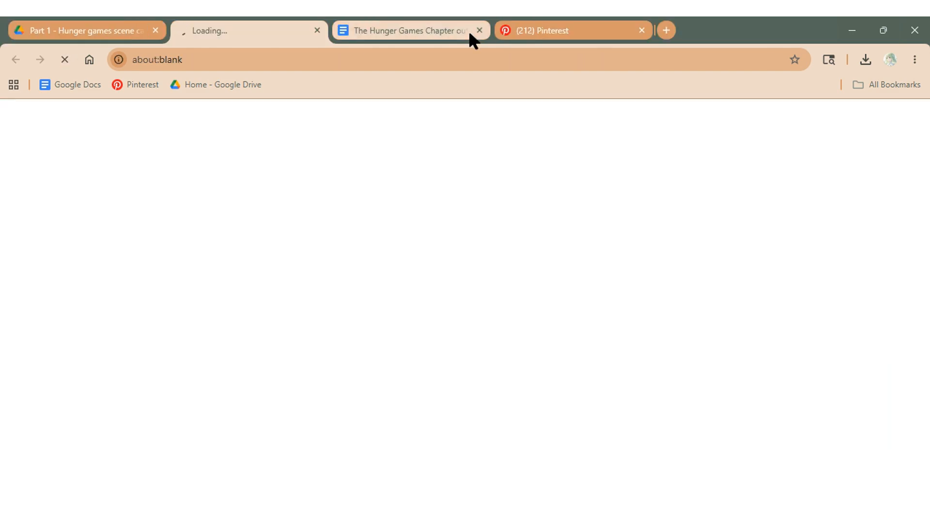
click(416, 20)
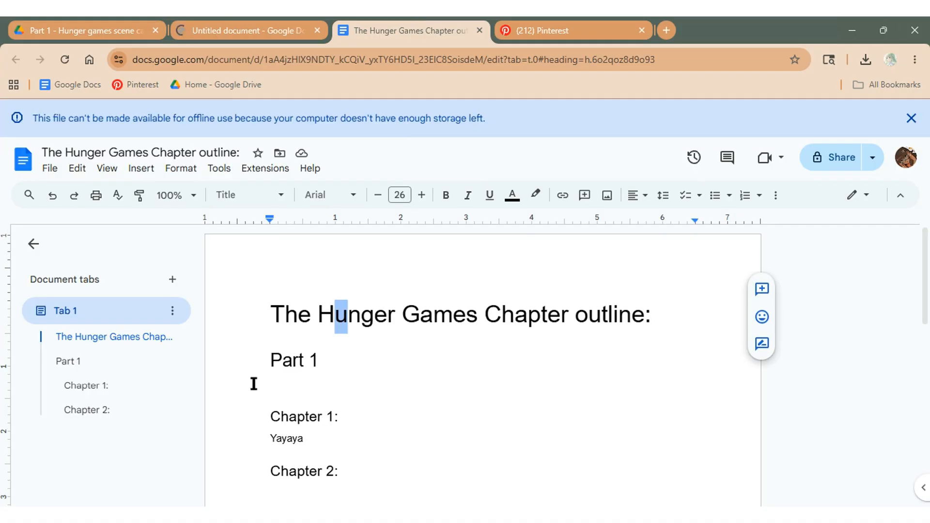
scroll(301, 349, down, 5)
click(353, 315)
scroll(358, 315, up, 2)
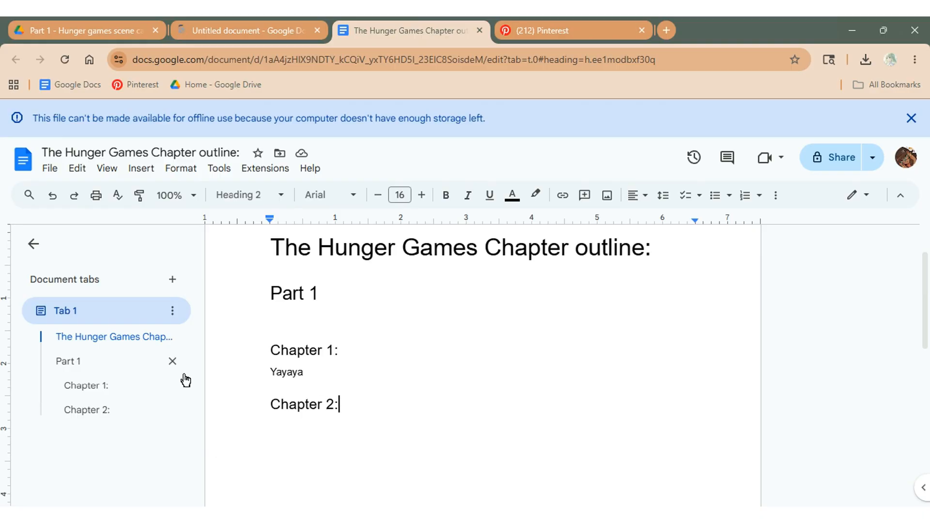
Return to the new untitled document and dismiss the notice about offline availability.
click(261, 19)
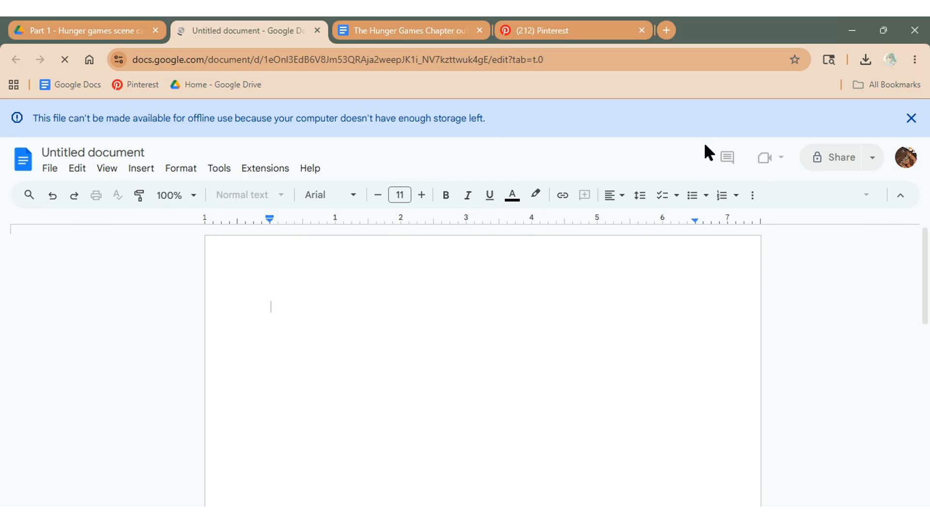
click(911, 119)
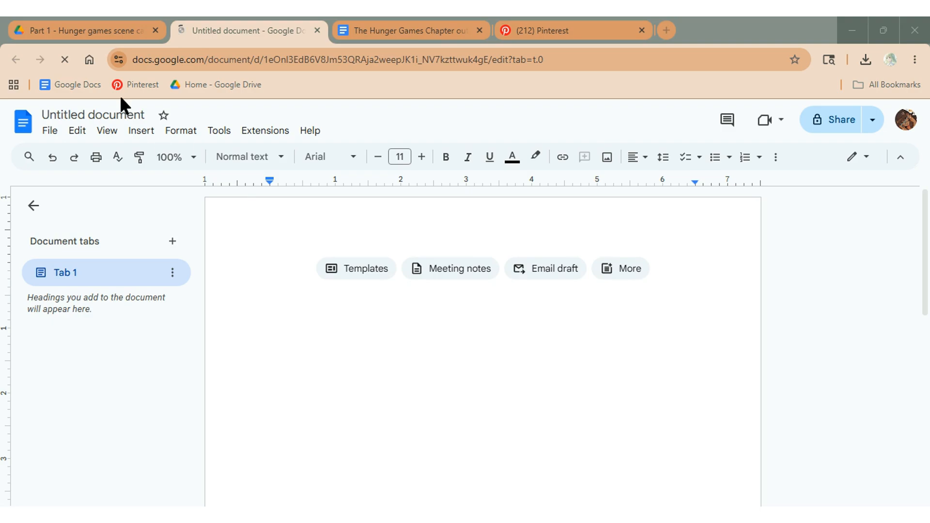
Write "Scene 1" on the first line of the new document, correcting the misspelled word "Sence".
click(276, 270)
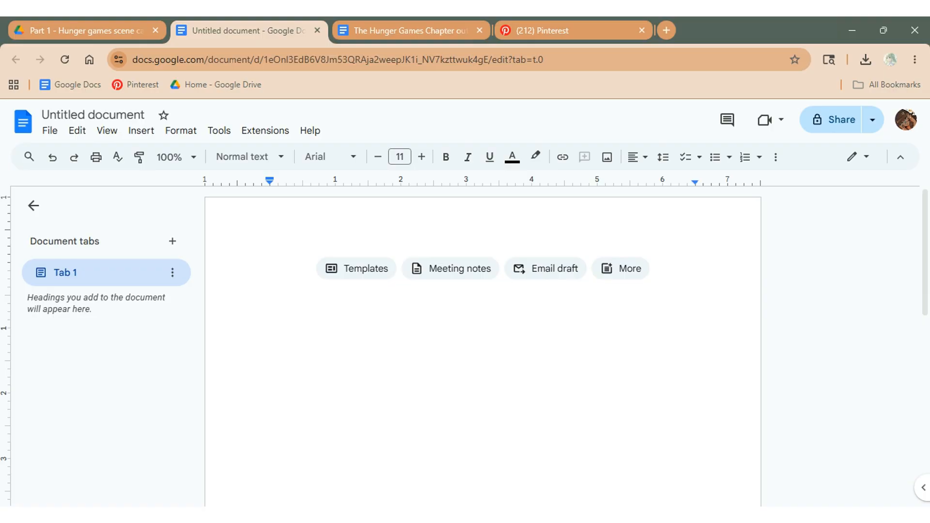
text(Se)
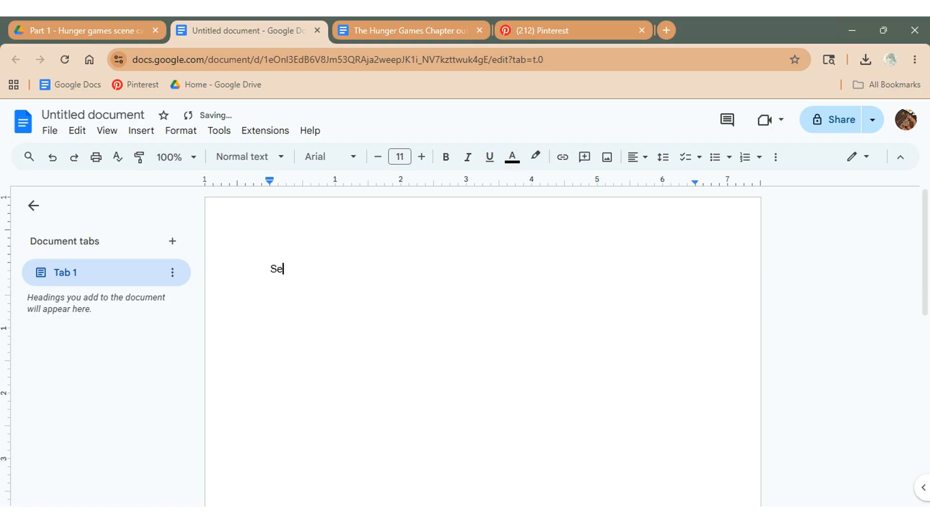
text(nce )
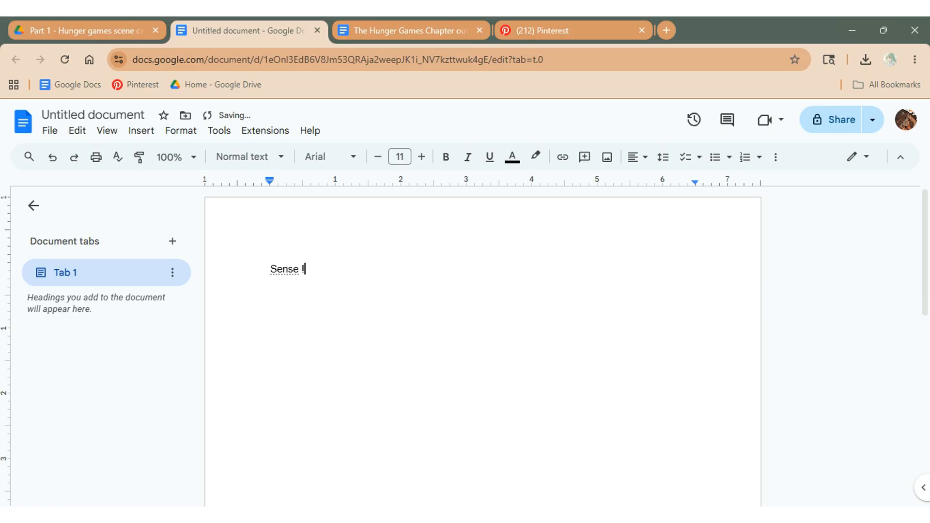
text(1)
click(293, 260)
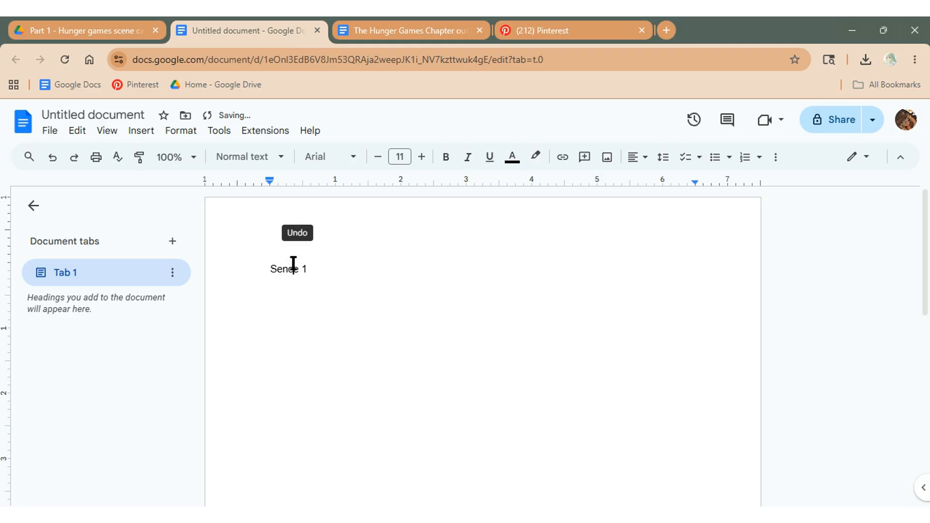
drag(293, 265, 330, 306)
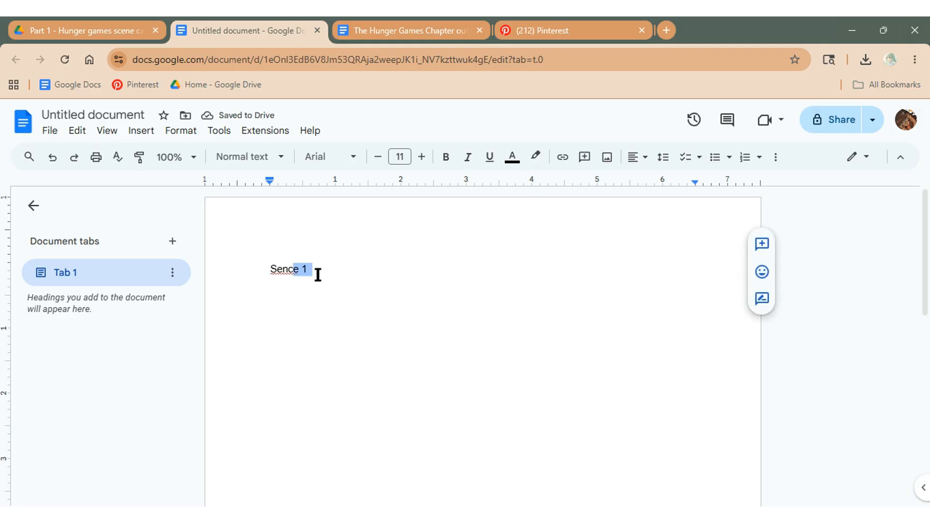
key(Left)
key(Left)
drag(292, 269, 253, 266)
click(296, 250)
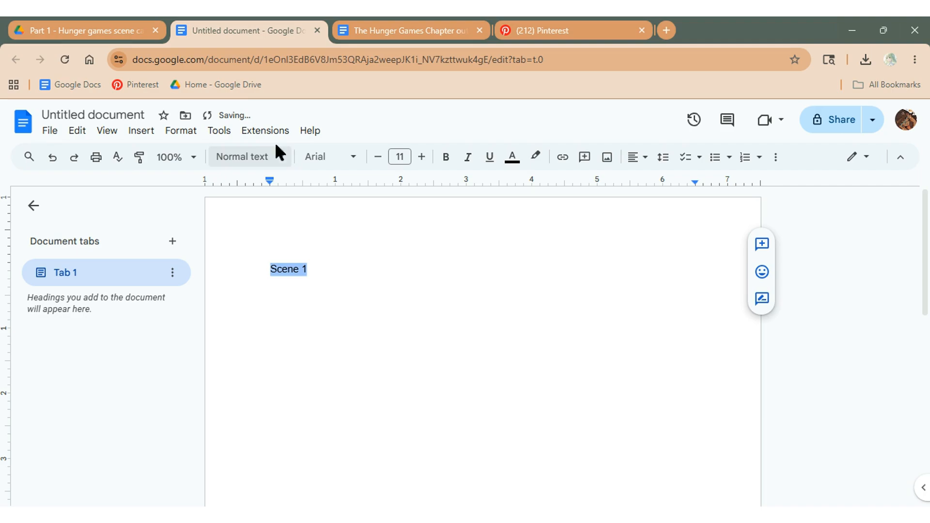
Apply the Title style to the "Scene 1" line.
click(282, 159)
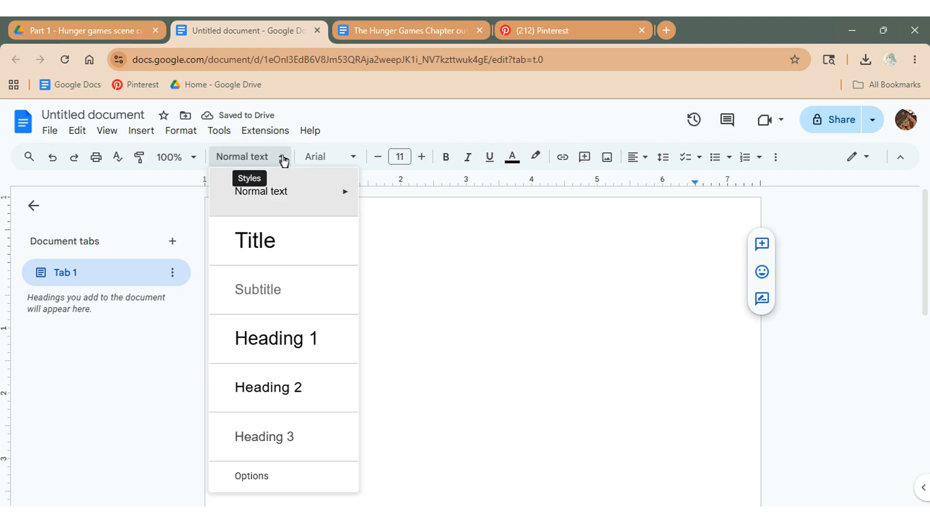
mouse_move(299, 277)
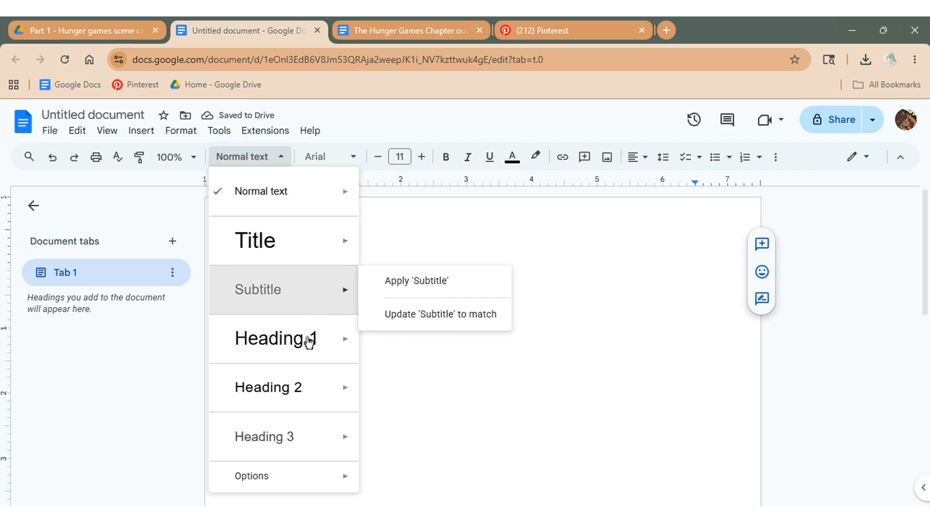
click(301, 259)
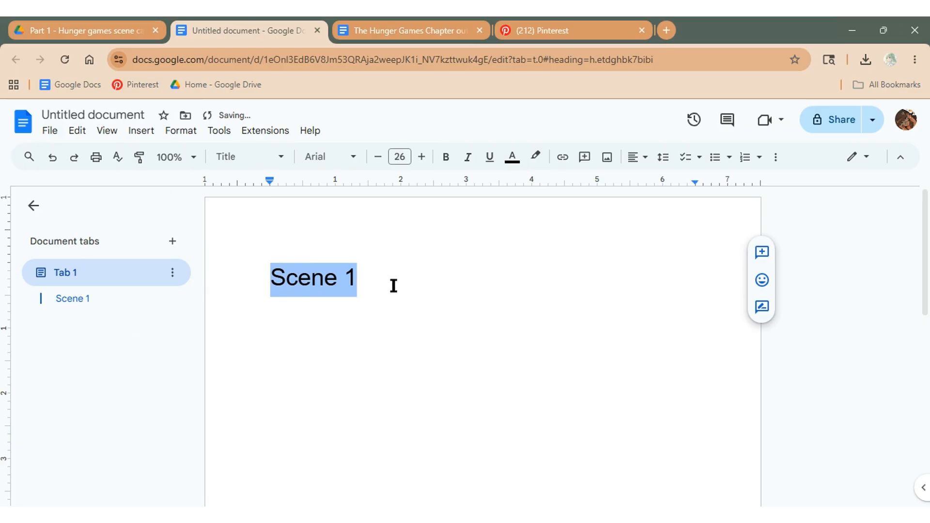
Extend the scene card's title line to read "Scene 1: Chapter titles".
click(378, 284)
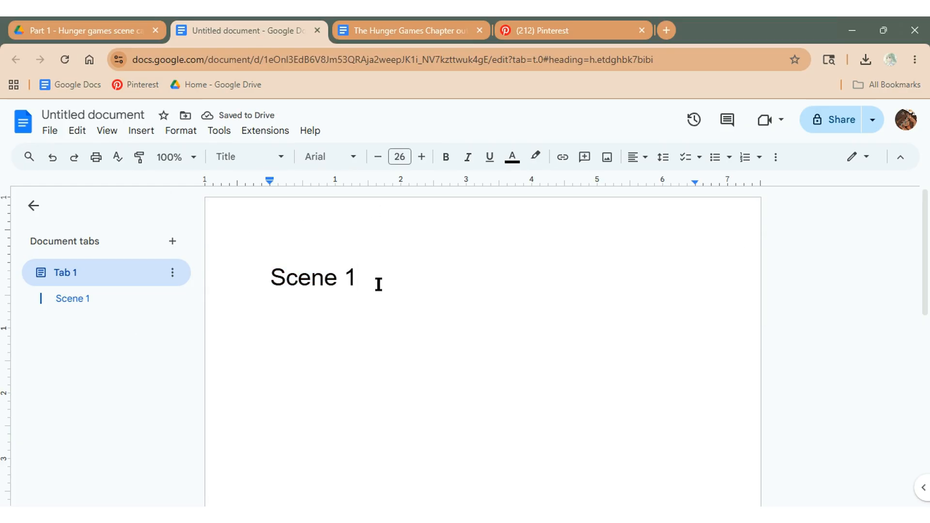
text(:)
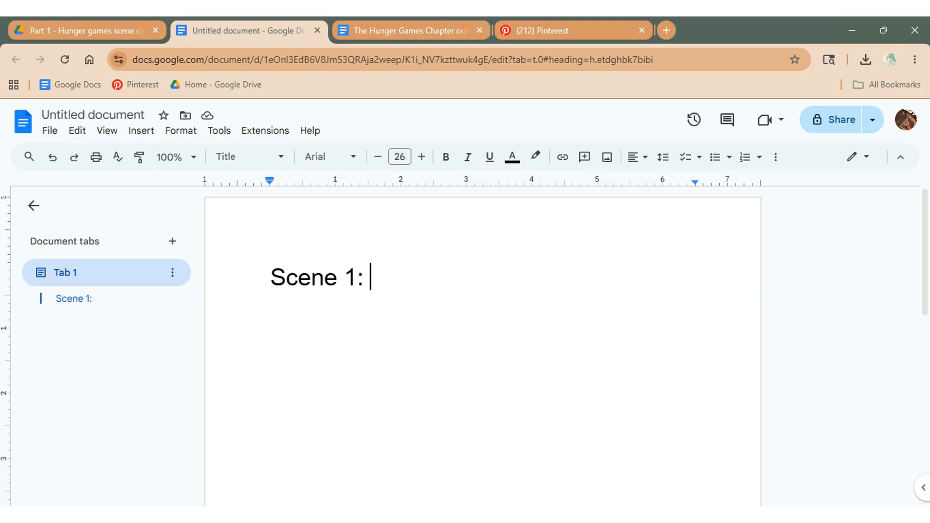
text(ca)
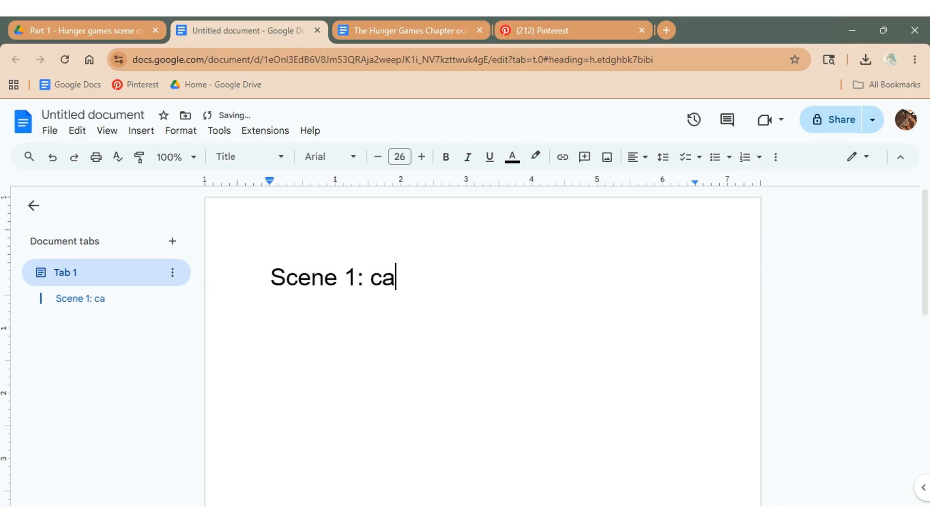
key(BackSpace)
text(hap)
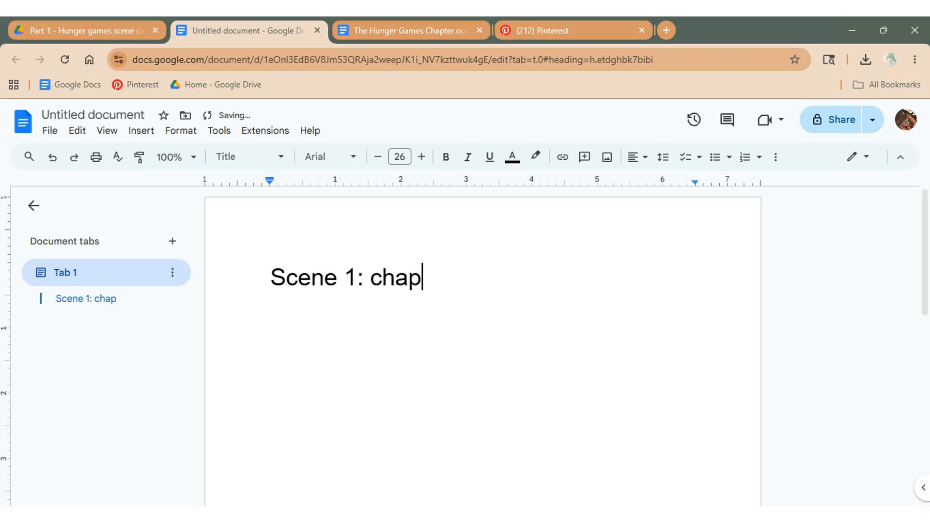
text(ter titles)
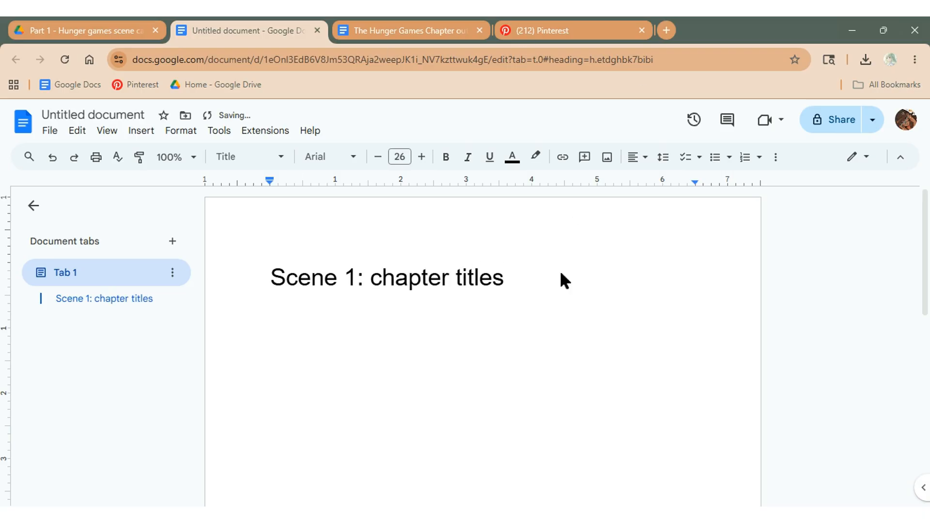
key(BackSpace)
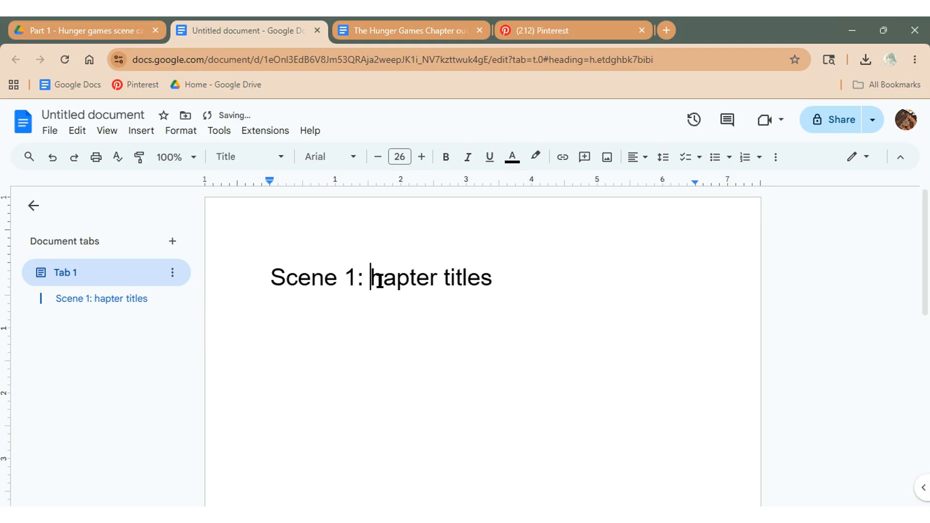
text(C)
click(541, 293)
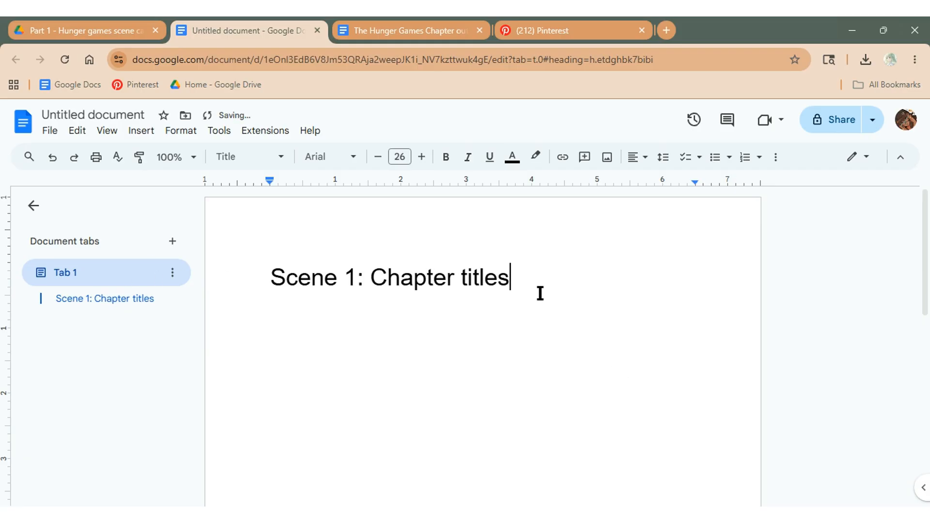
Add a Heading 1 line reading "Basic Information:" below the scene card's title.
key(Return)
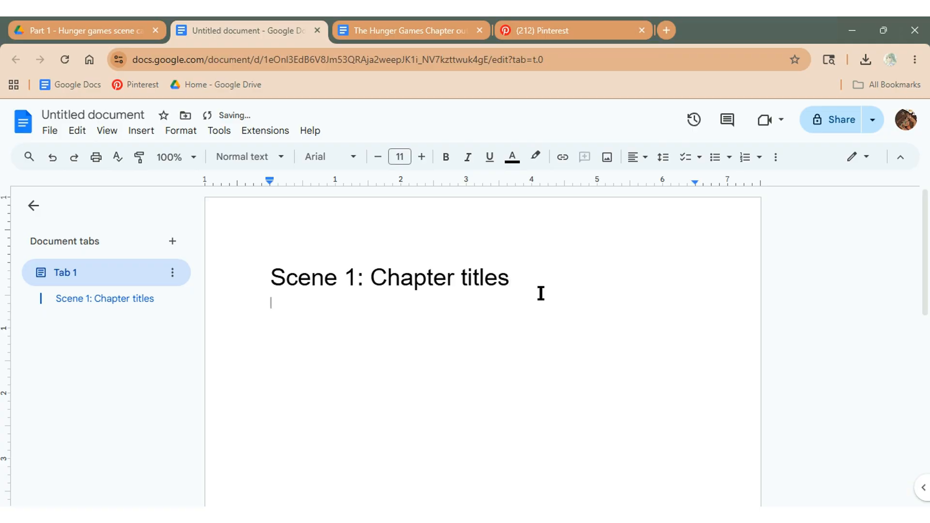
click(245, 156)
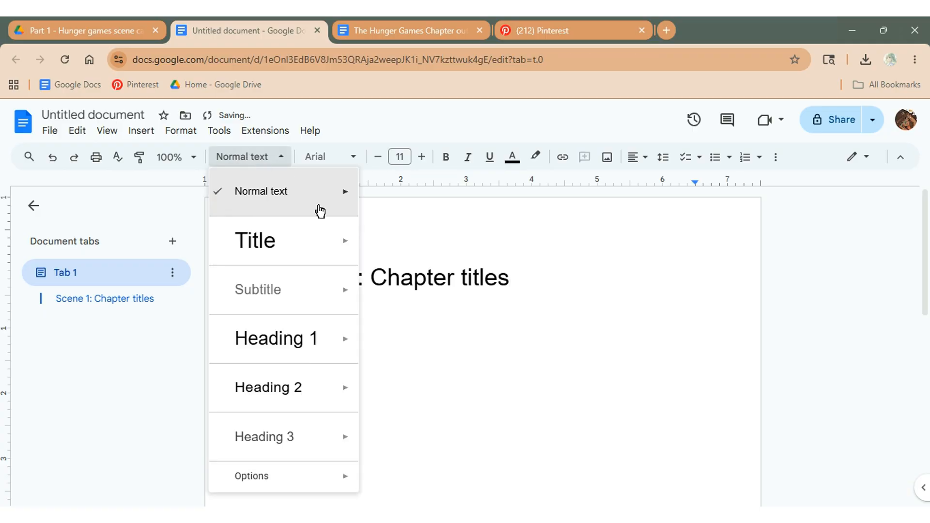
click(304, 352)
click(262, 160)
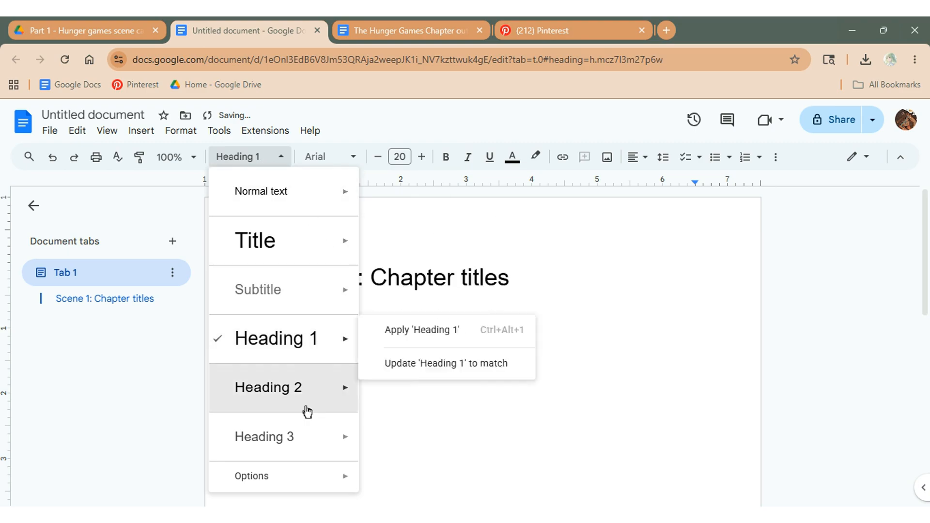
click(426, 274)
click(318, 324)
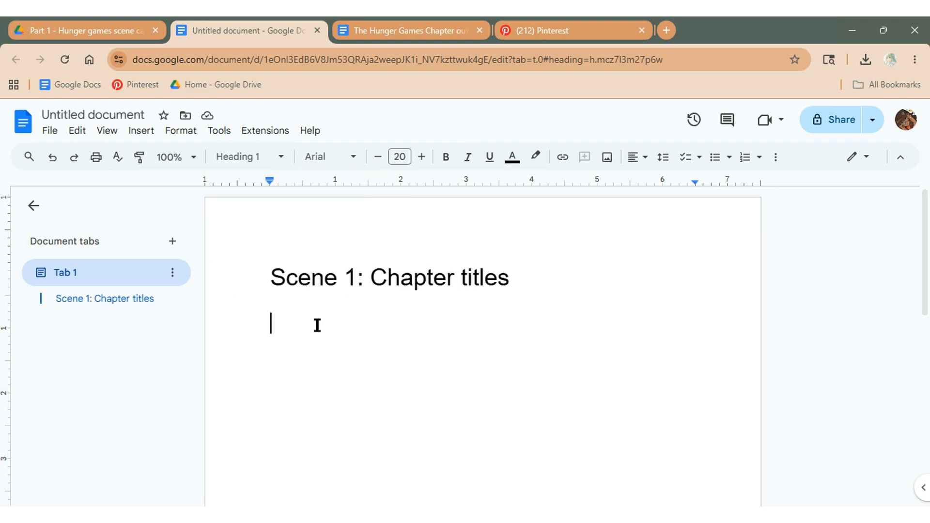
text(Ba)
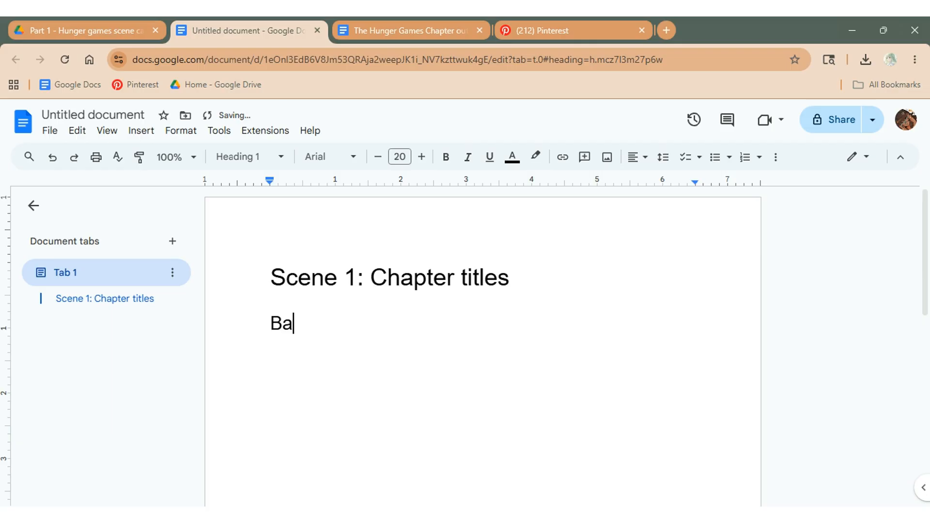
text(sic Informatio)
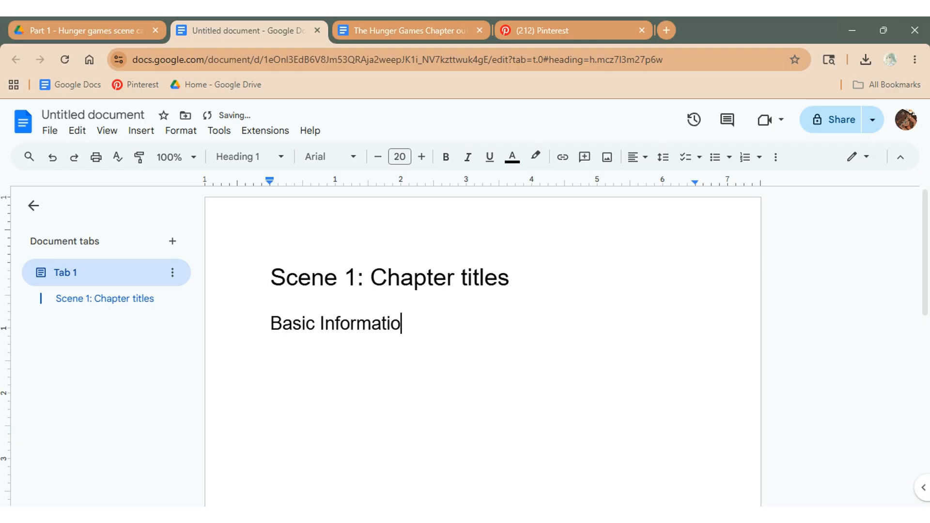
text(n:)
key(Return)
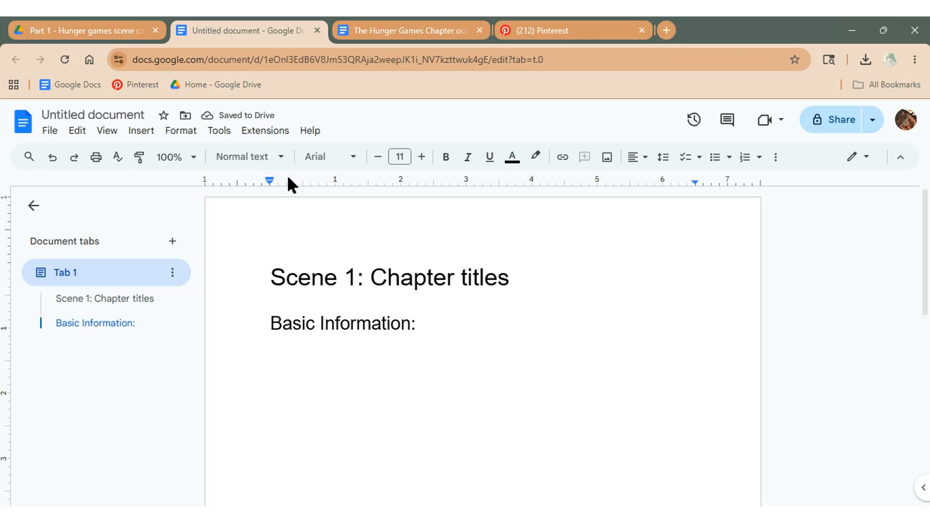
Set the font size to 14 for the body line and update the Normal text style to match.
click(422, 160)
click(422, 160)
click(423, 163)
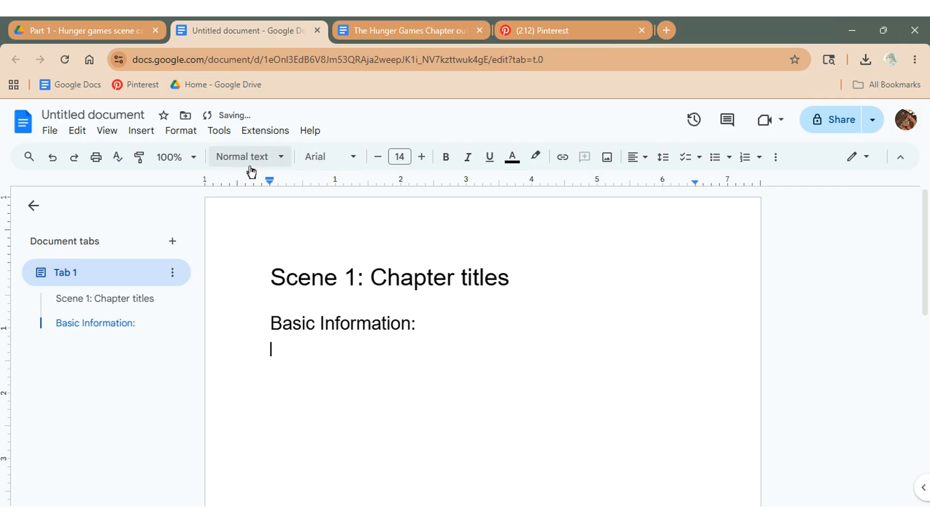
click(249, 157)
mouse_move(348, 214)
click(382, 217)
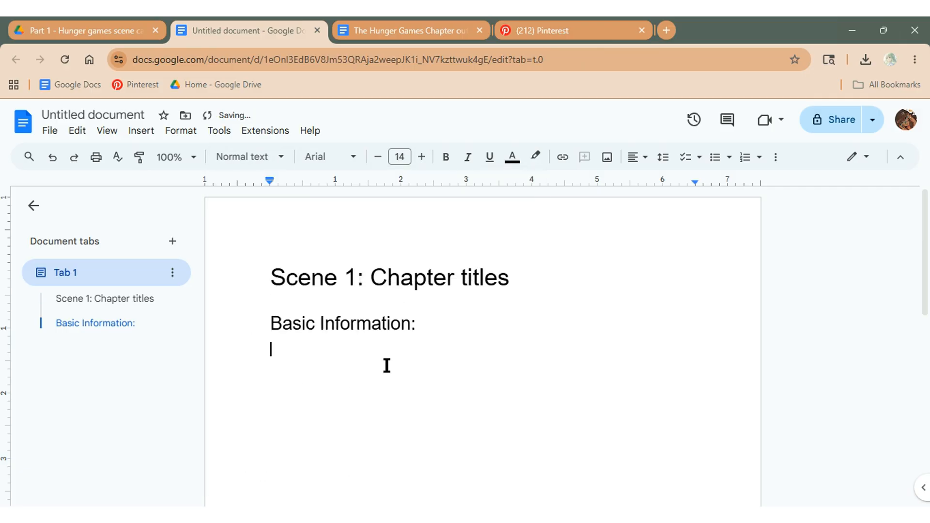
Write "Pov character: primrose" under the Basic Information heading and start a new line.
text(Pov chara)
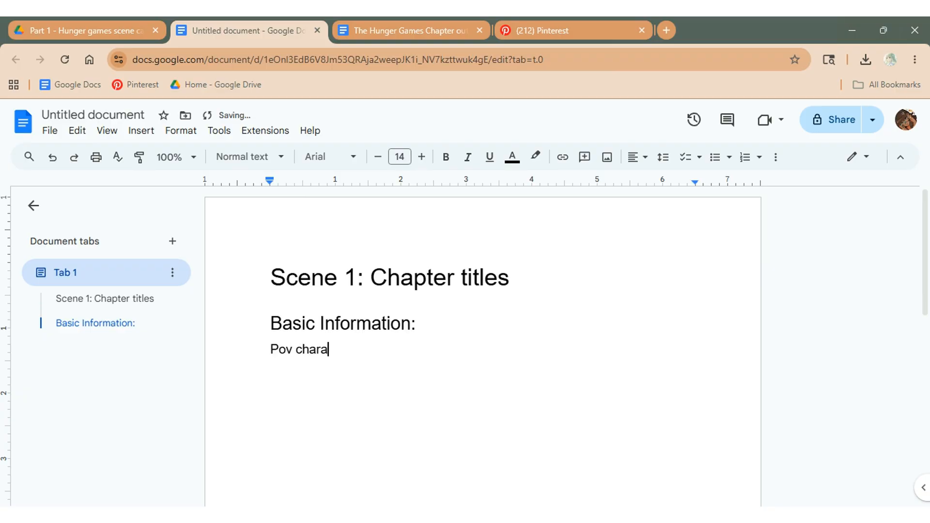
text(cter:)
text(primrose)
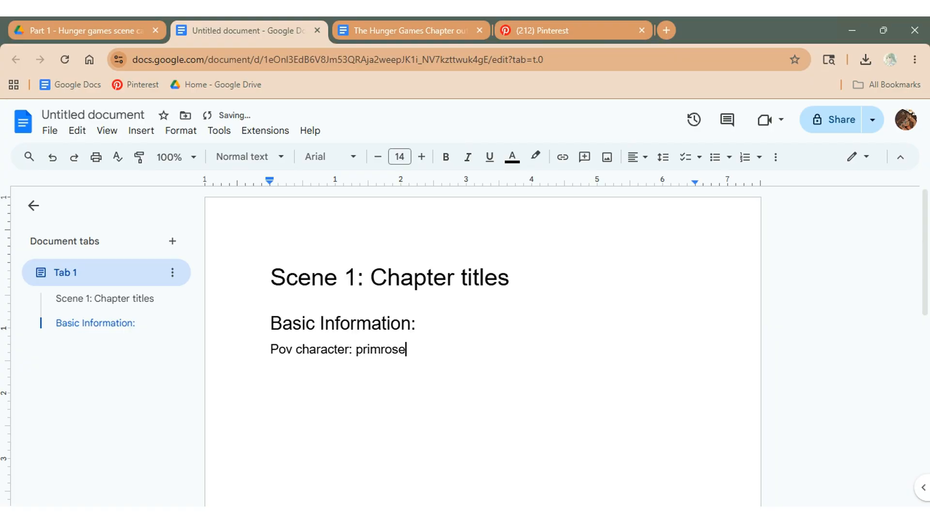
key(Return)
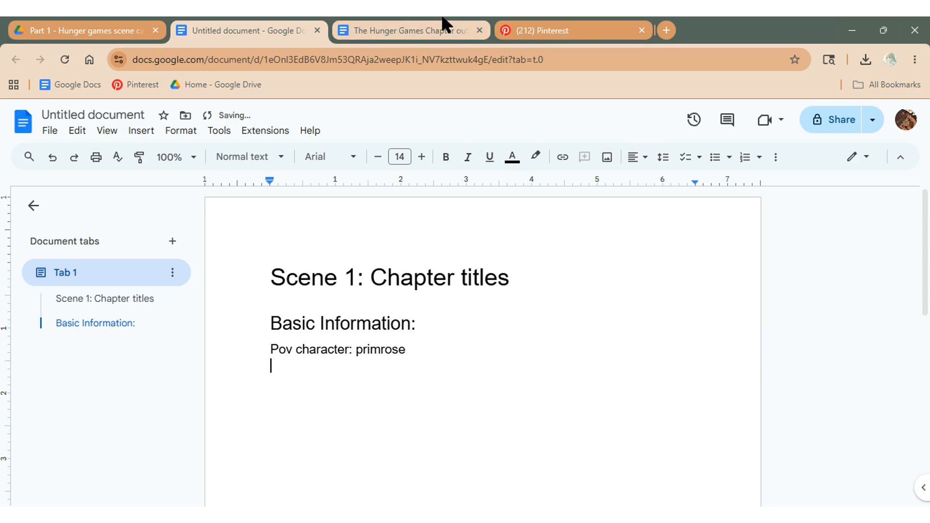
Look at the Chapter 1 text in The Hunger Games Chapter outline document and return to the scene card.
click(441, 26)
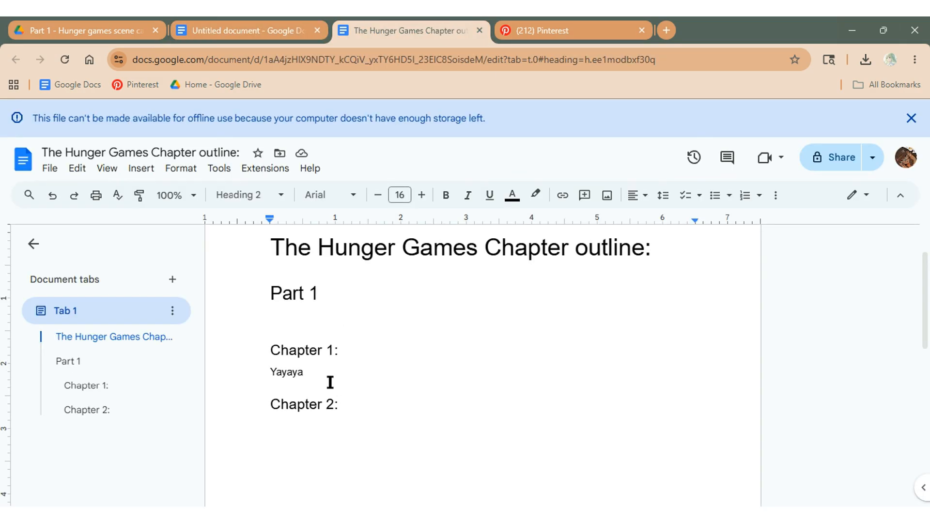
drag(328, 379, 275, 369)
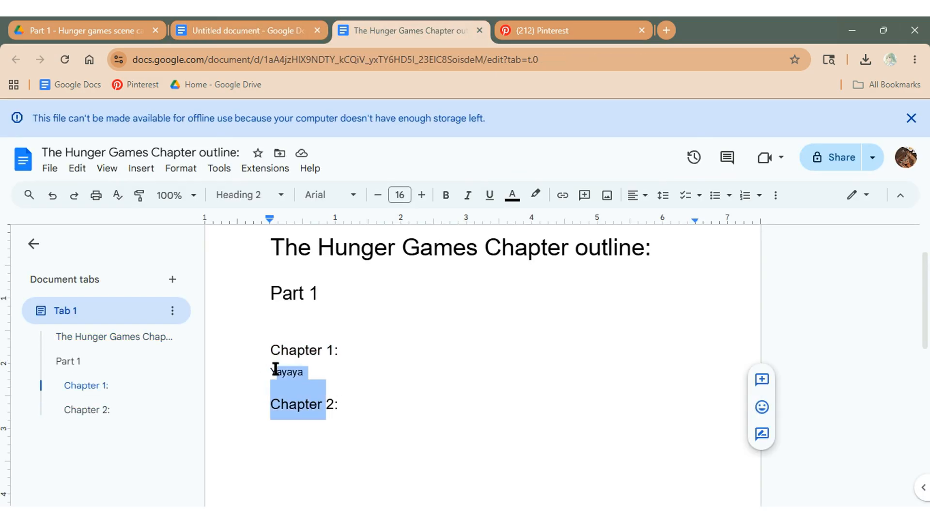
click(329, 370)
click(260, 24)
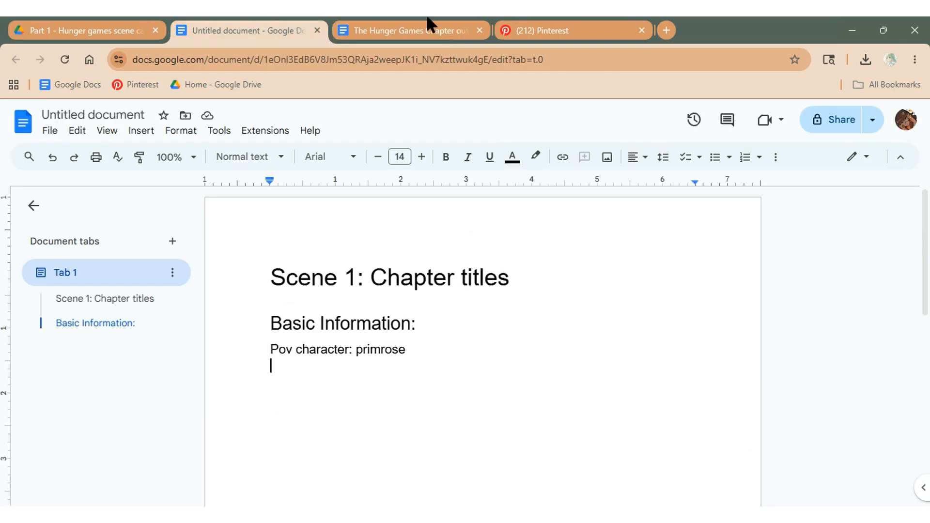
click(402, 22)
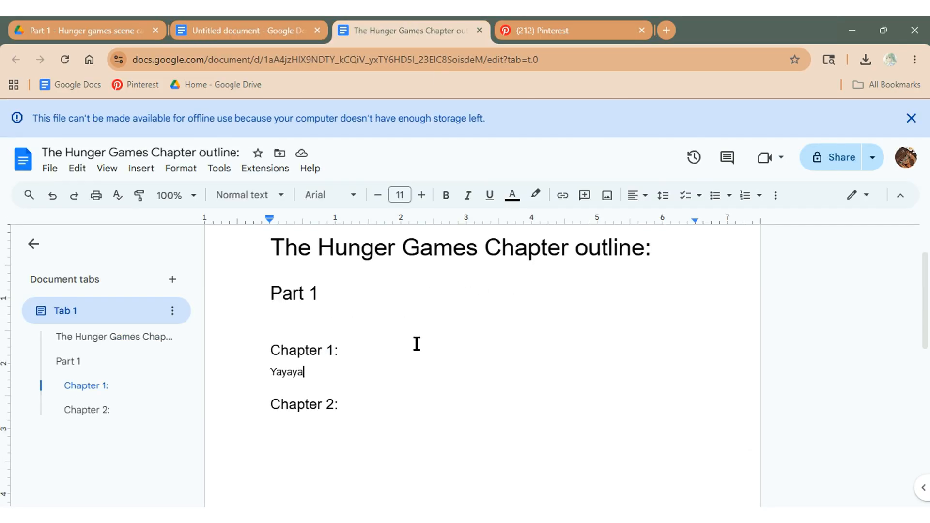
click(225, 21)
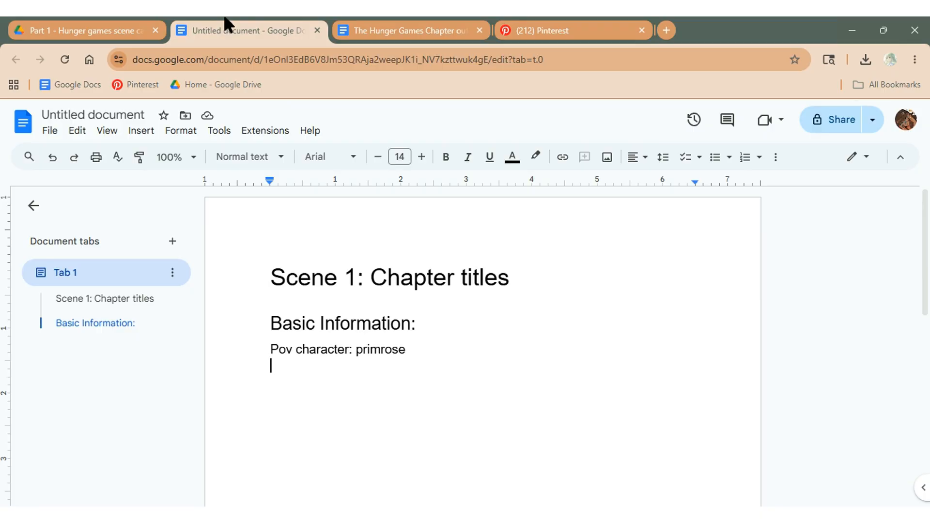
Write the label "What is happening:" below the Pov character line, correcting the spelling of "happening".
text(What)
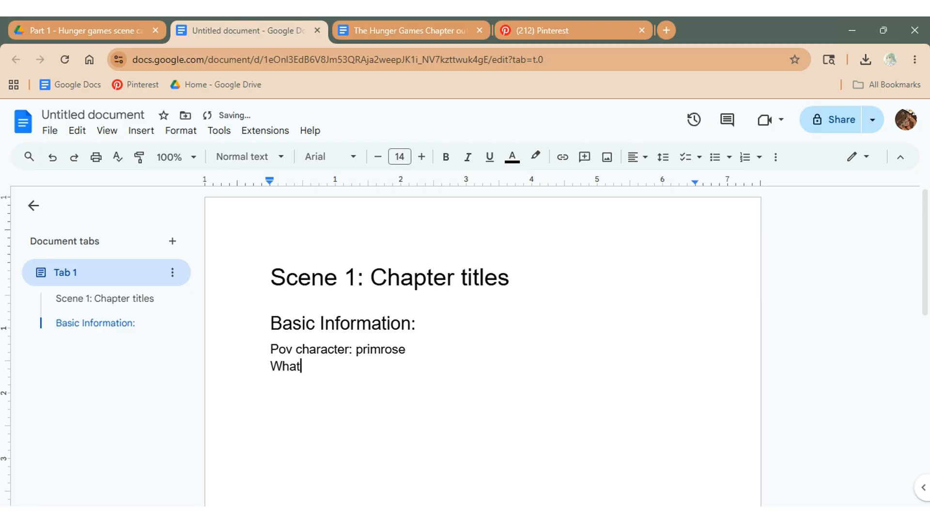
text( is happin)
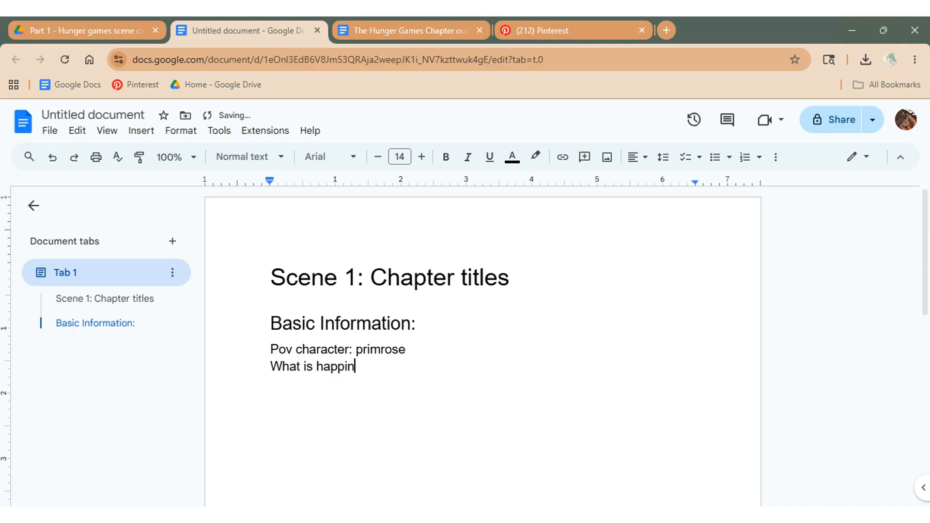
text(g:)
key(Left)
key(Left)
key(Left)
key(Left)
text(ni)
key(BackSpace)
key(BackSpace)
text(en)
click(441, 365)
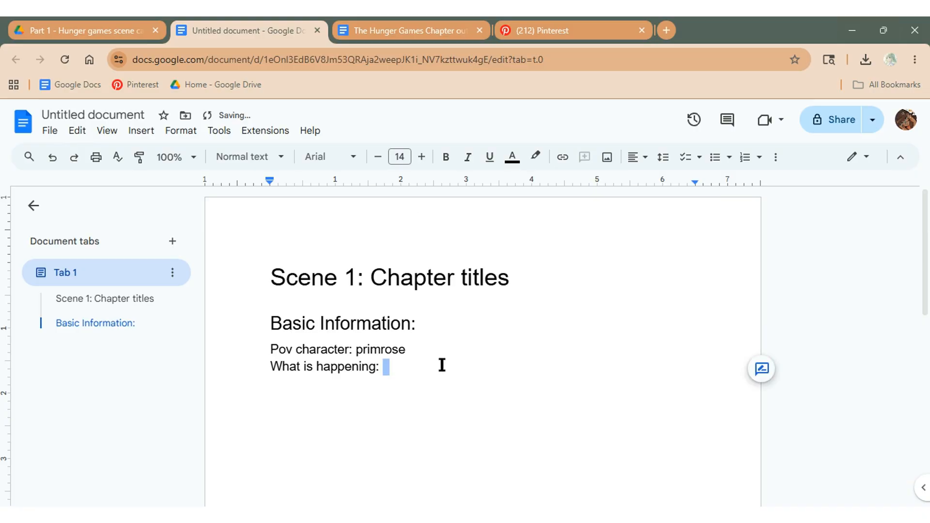
Copy the Chapter 1 text "Yayaya" from the chapter outline document and paste it after "What is happening:" in the scene card.
click(353, 27)
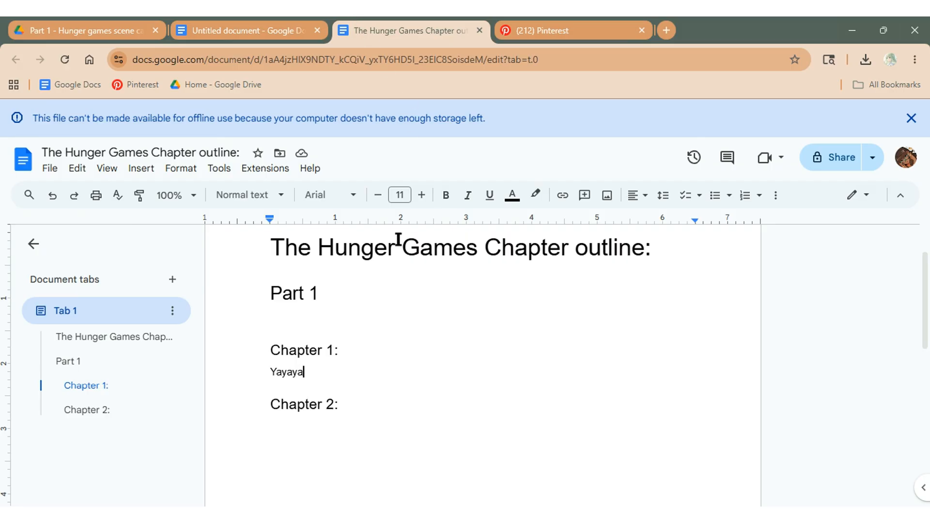
drag(304, 372, 343, 373)
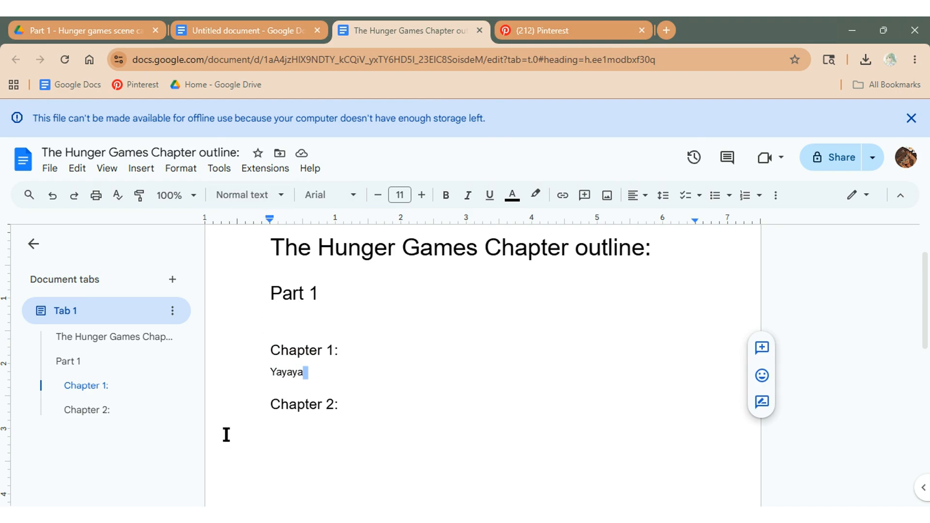
drag(266, 373, 342, 376)
key(ctrl+c)
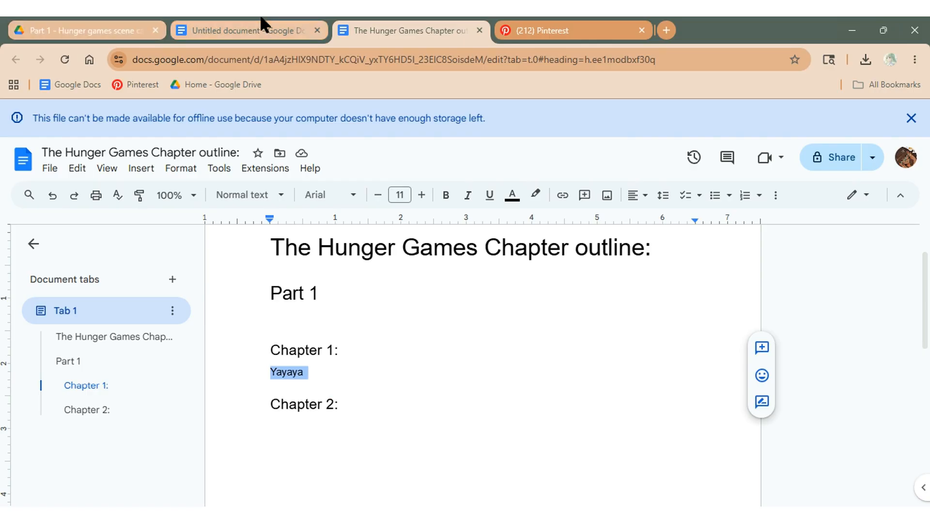
click(266, 25)
key(ctrl+v)
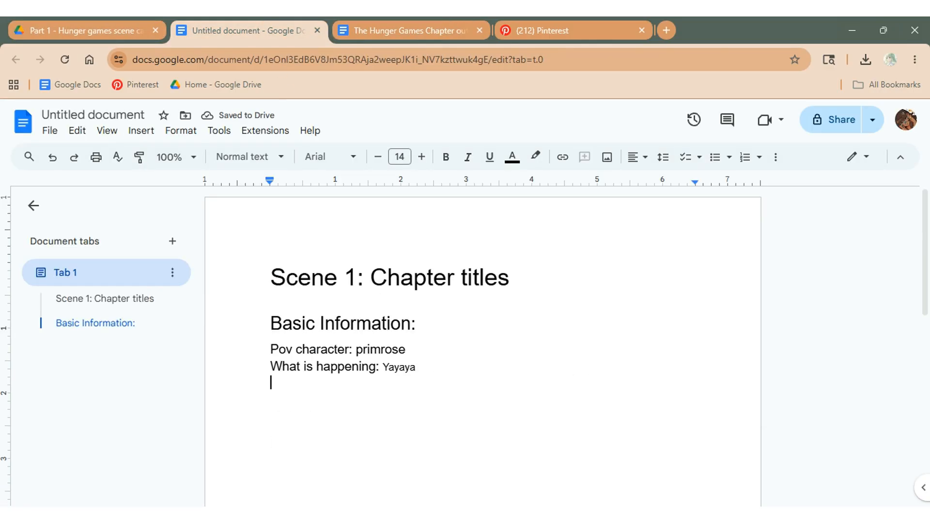
Add the line "Characters in scene: peeta, katniss, primrose" below the What is happening line.
text(Characters)
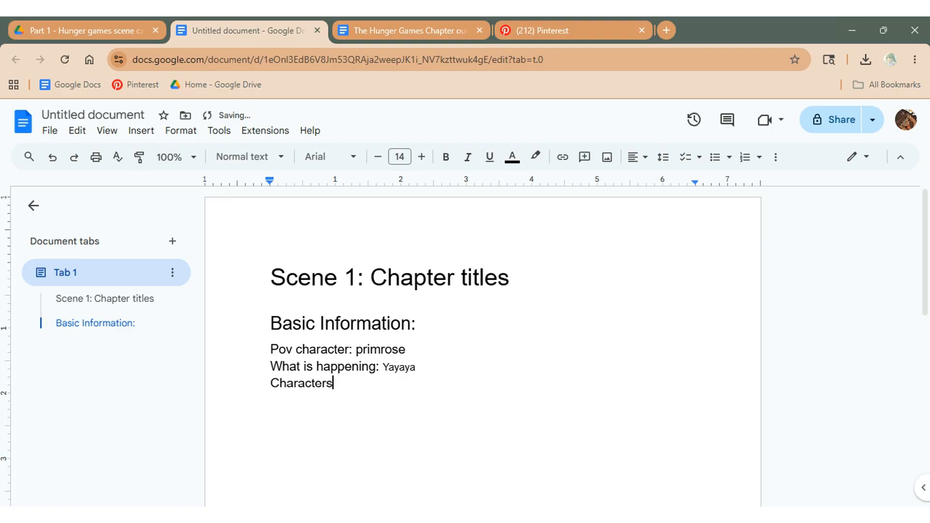
text( in scene:)
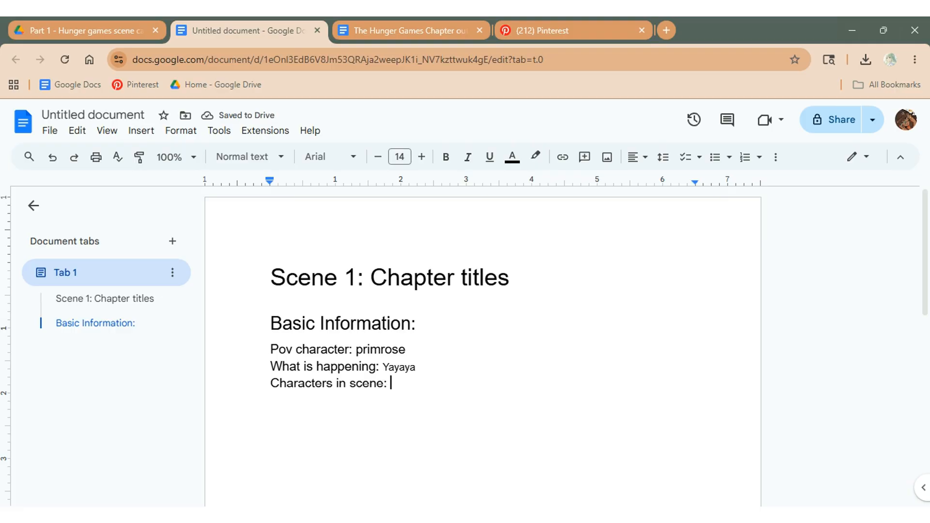
text( pet)
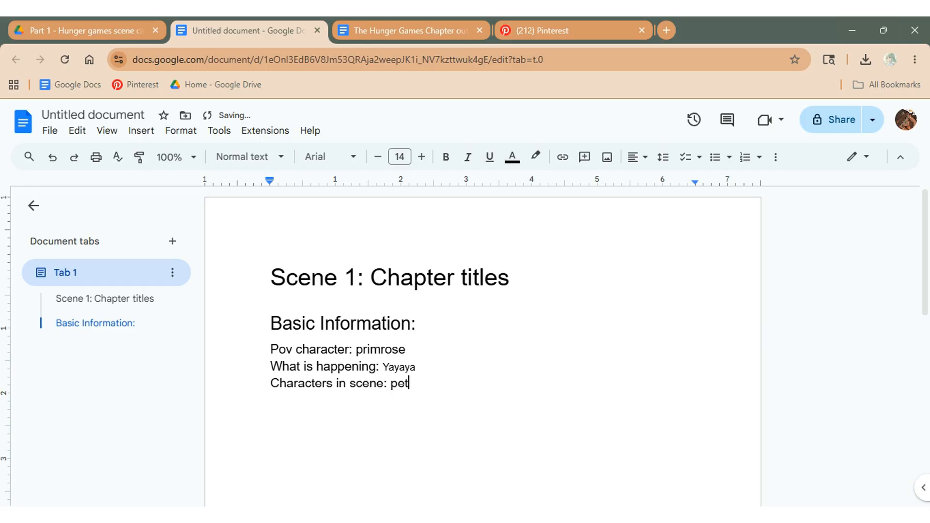
text(a)
key(BackSpace)
text(eta, katniss)
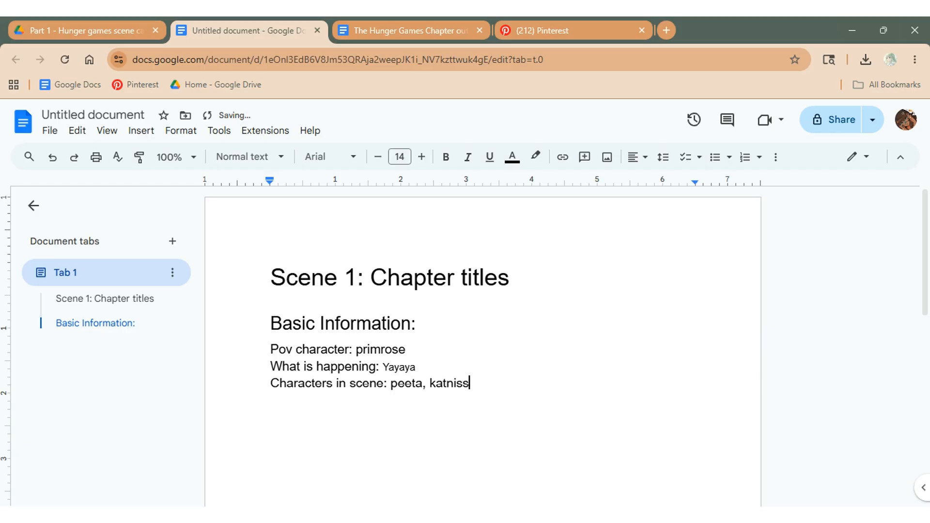
text(, primrose)
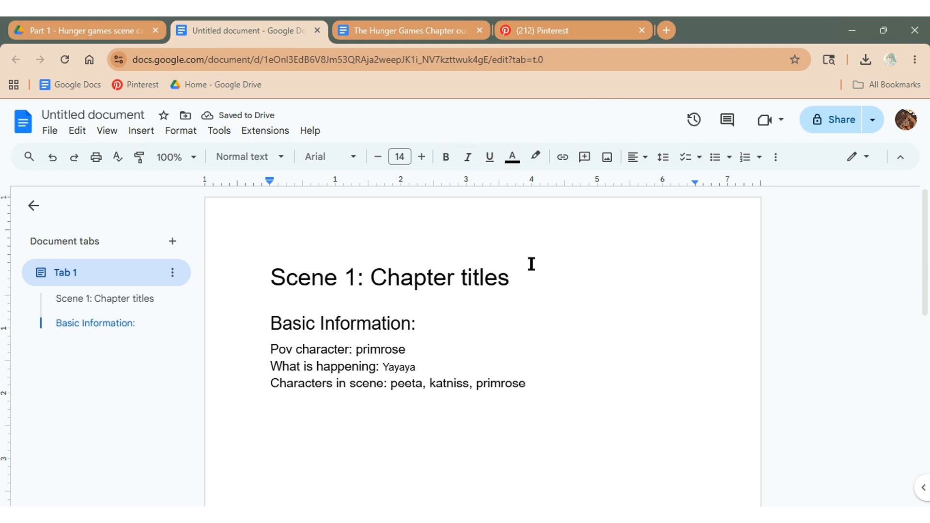
Add an indented line "Katniss: Mischievous" below the characters line, using the suggested spelling to correct "miscevous".
key(Return)
key(Tab)
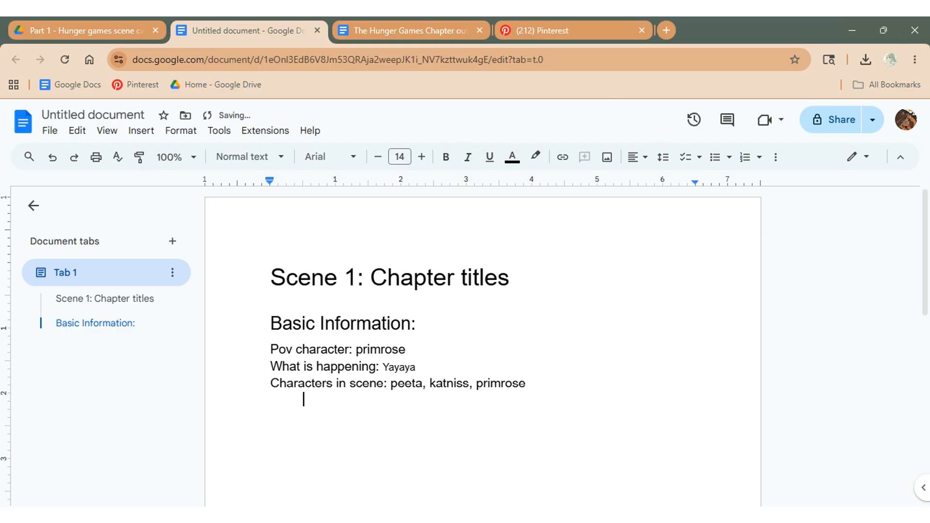
text(Katniss:)
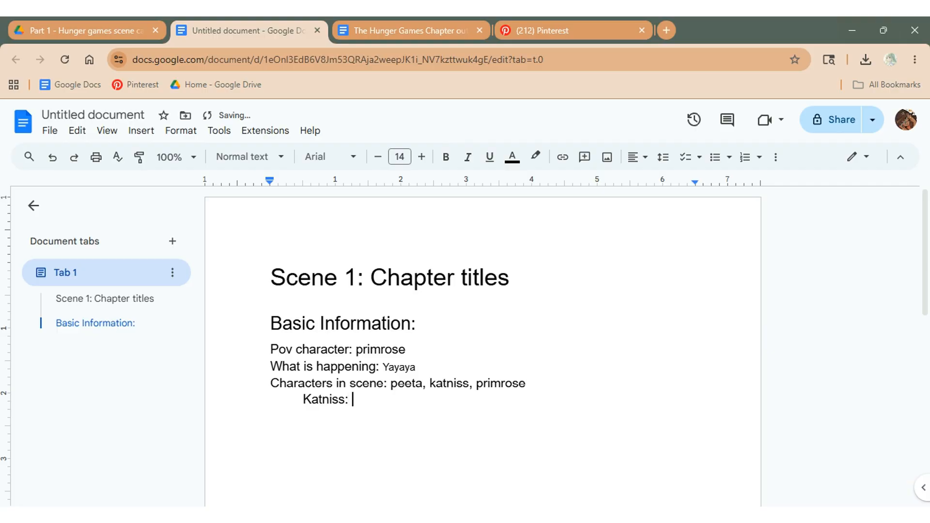
key(BackSpace)
key(Left)
key(Left)
key(Left)
key(Left)
key(Left)
key(Right)
key(Right)
key(Right)
key(Right)
key(Right)
text(: miscevous)
click(405, 400)
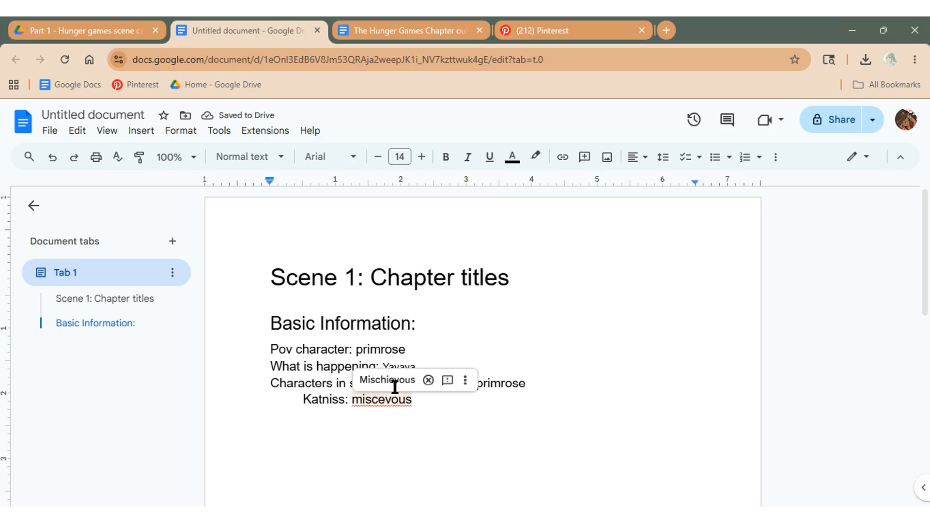
click(408, 380)
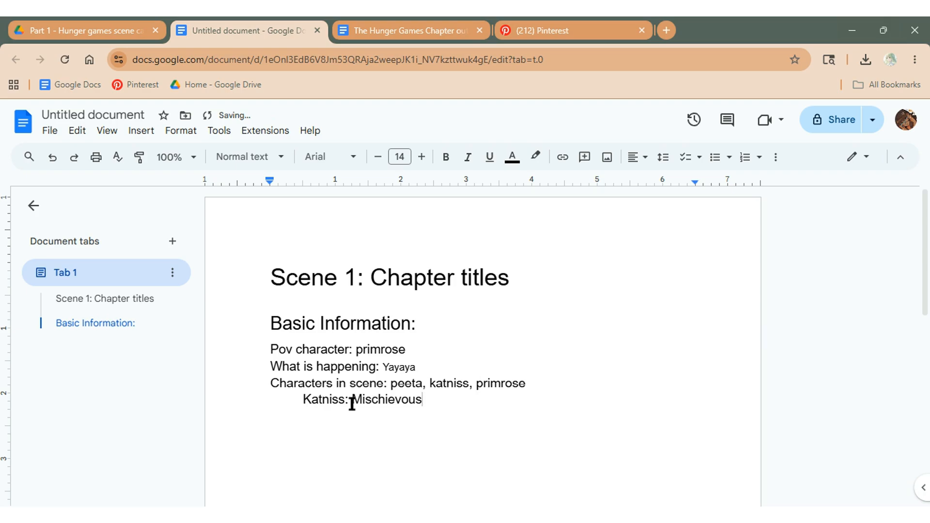
scroll(450, 387, down, 5)
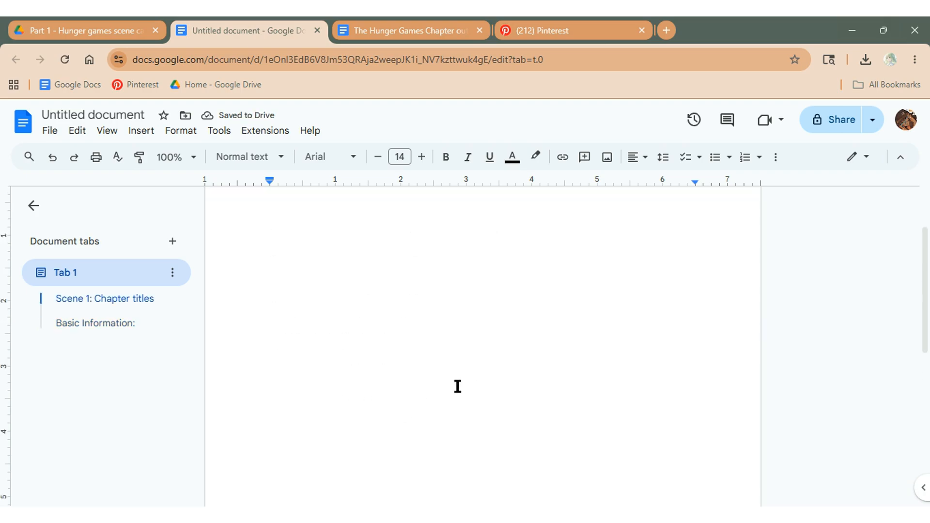
scroll(533, 243, up, 5)
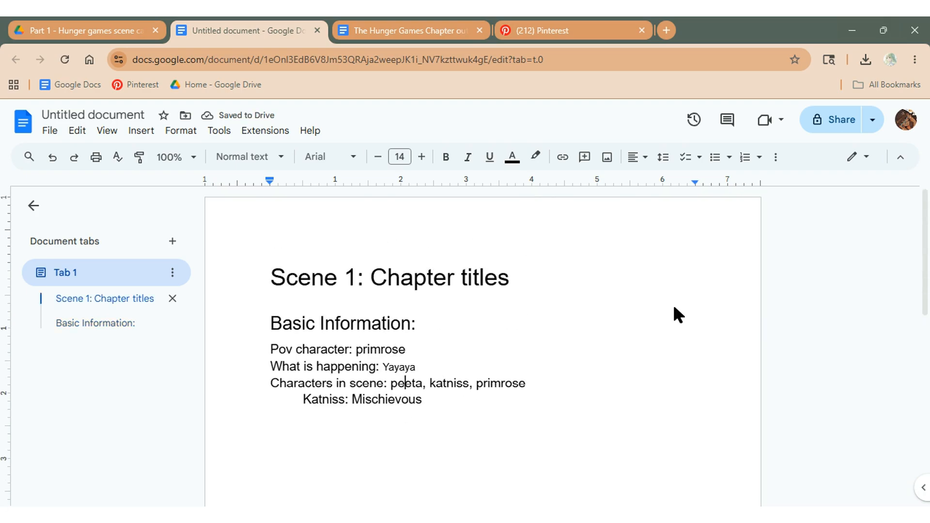
Add a Heading 2 line "Rising action" below the Katniss line, with the body text "Yayaya" under it.
double_click(437, 408)
click(439, 412)
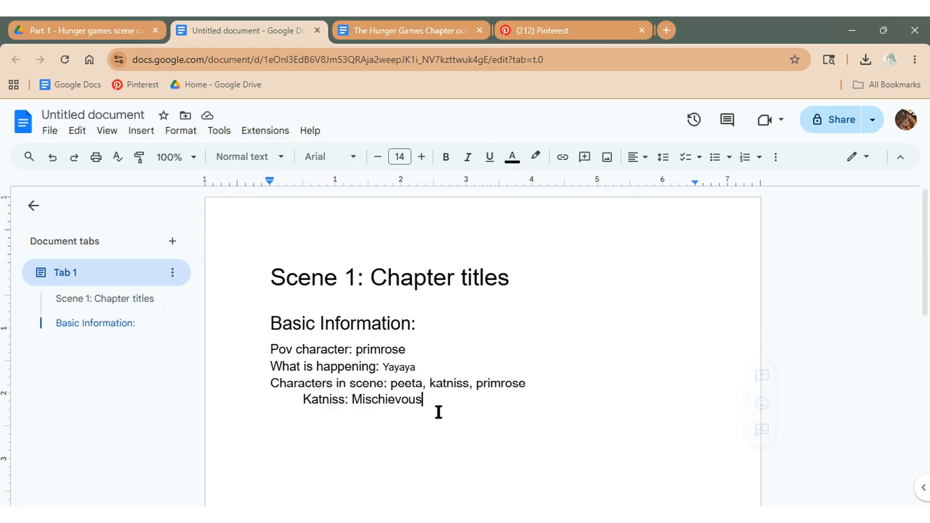
key(Return)
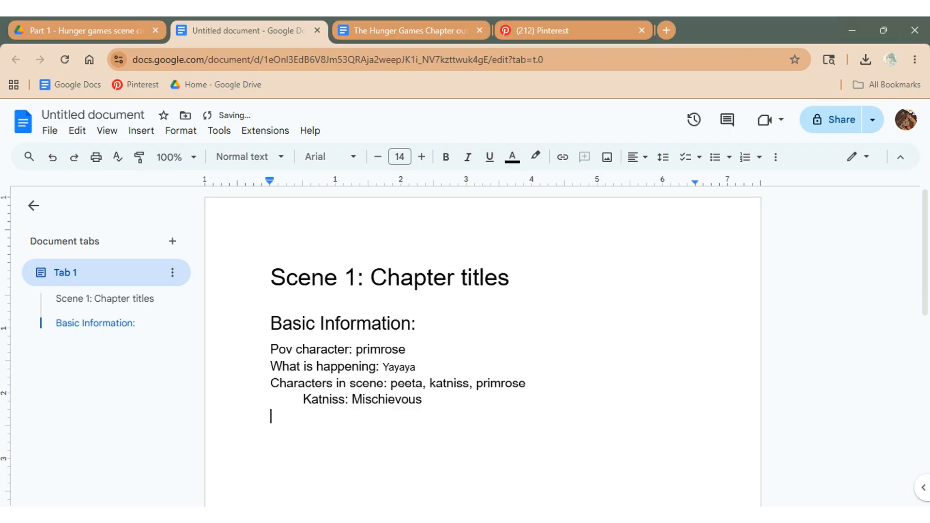
click(280, 158)
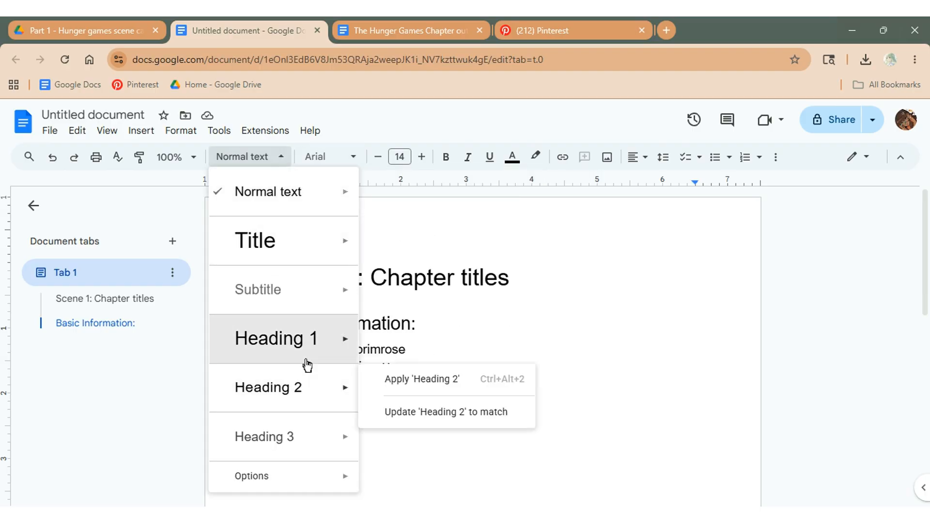
click(307, 387)
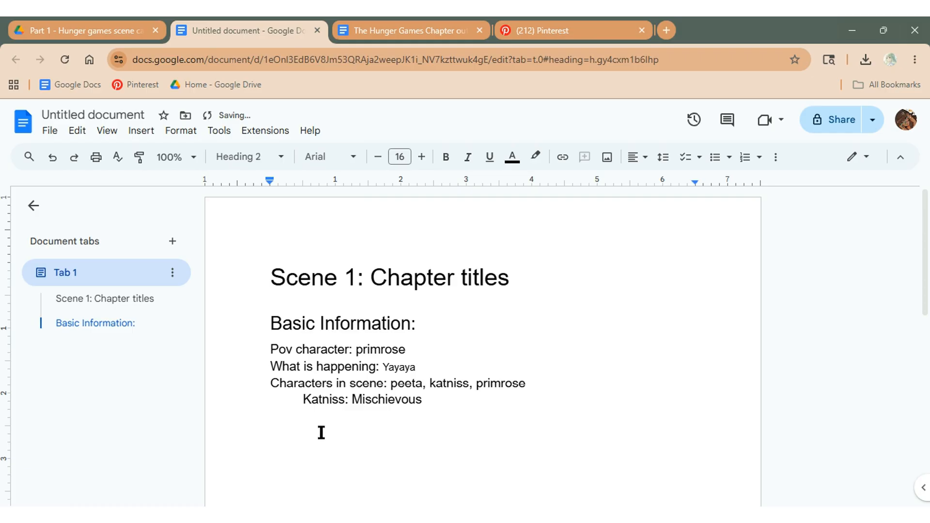
text(Rising action)
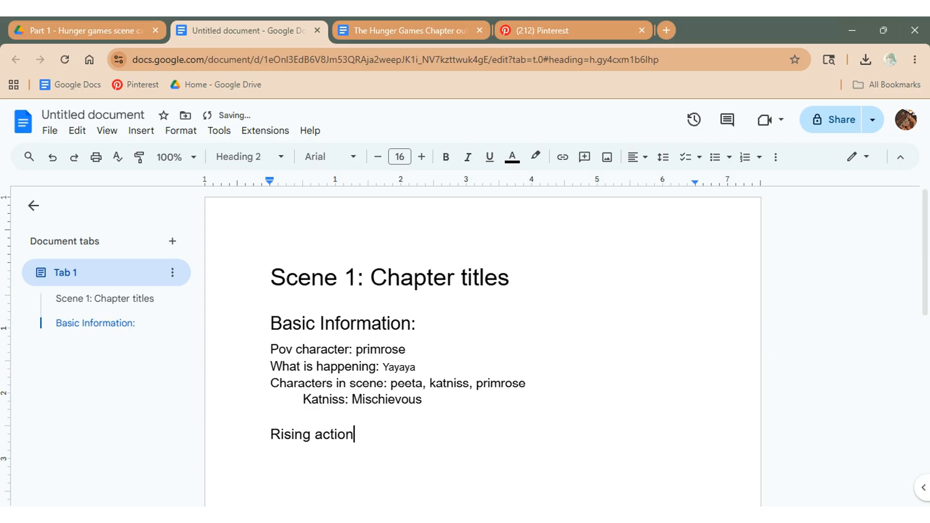
key(Return)
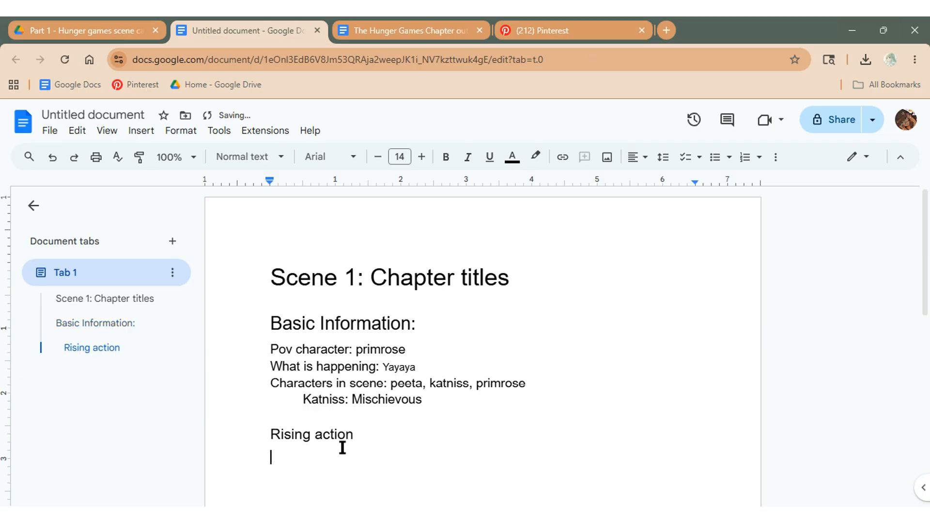
text(yayaya)
Add a Heading 2 line "Falling action" below the Rising action section, with the body text "yaayaa" under it.
key(Return)
click(270, 156)
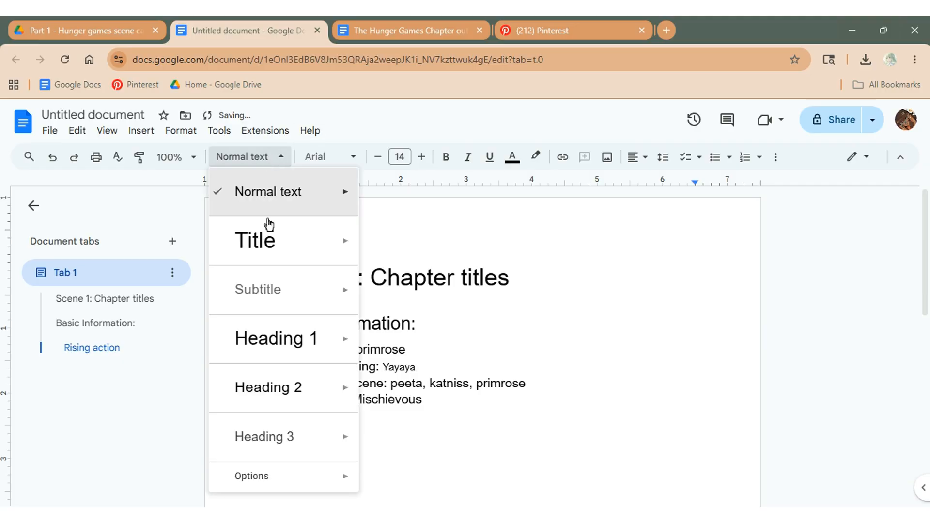
click(308, 398)
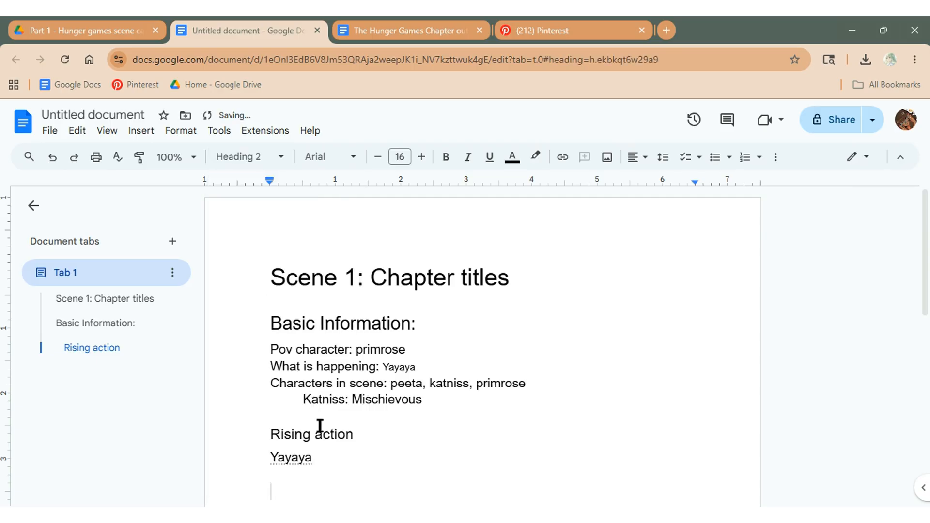
text(J)
key(BackSpace)
scroll(322, 425, down, 3)
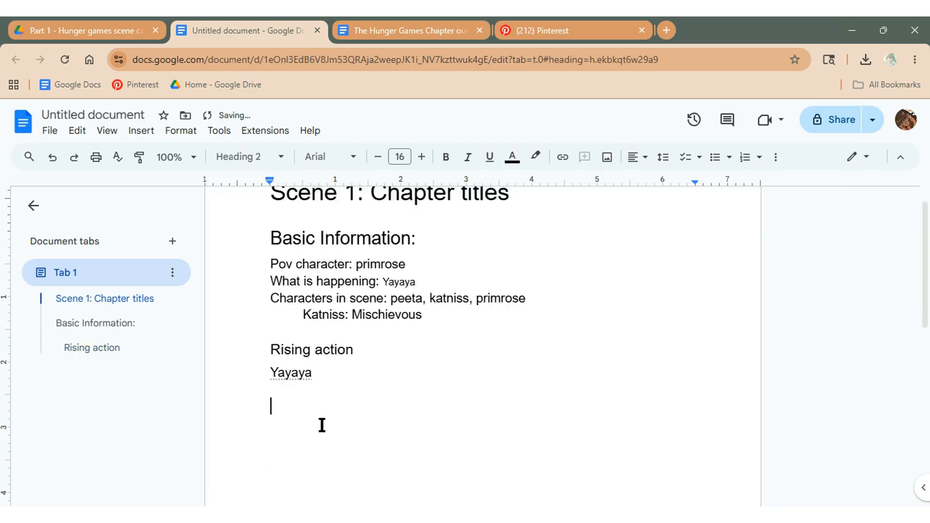
text(Th)
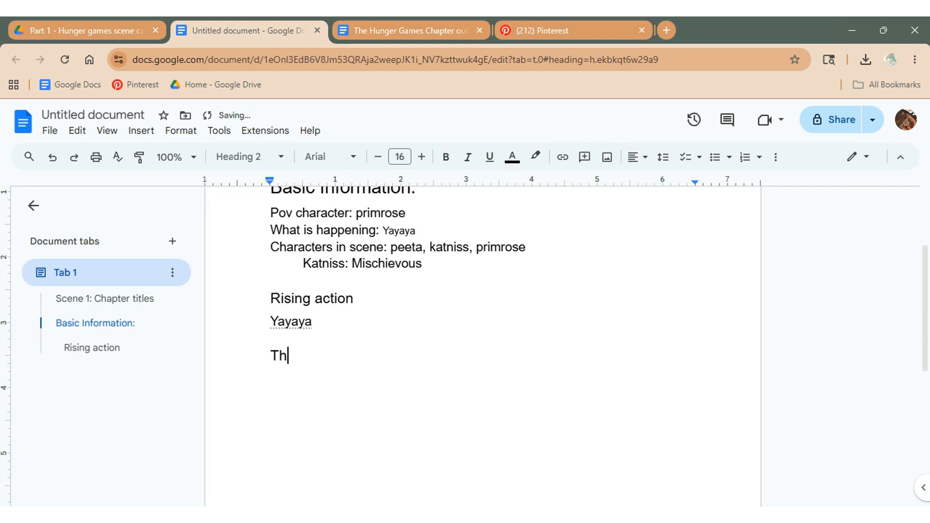
key(BackSpace)
text(h)
key(BackSpace)
key(BackSpace)
text(Falling acti)
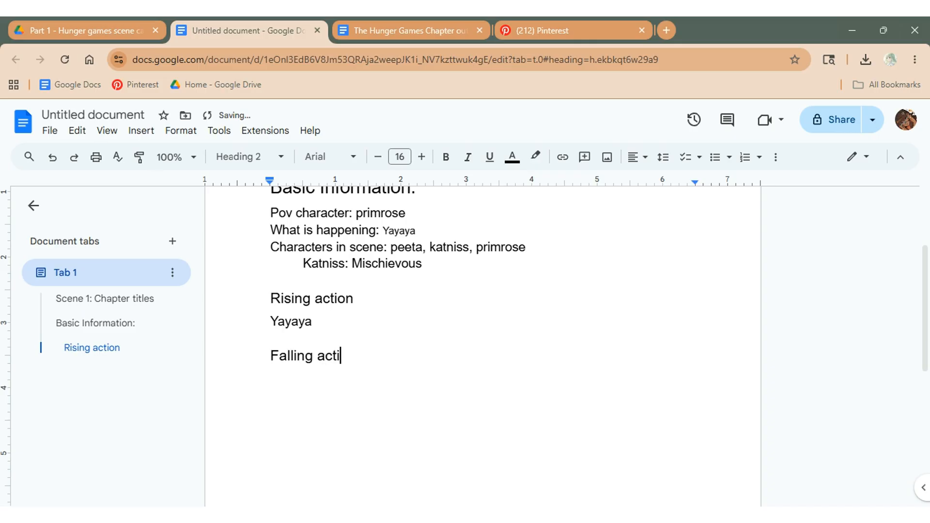
text(on)
key(Return)
text(ya)
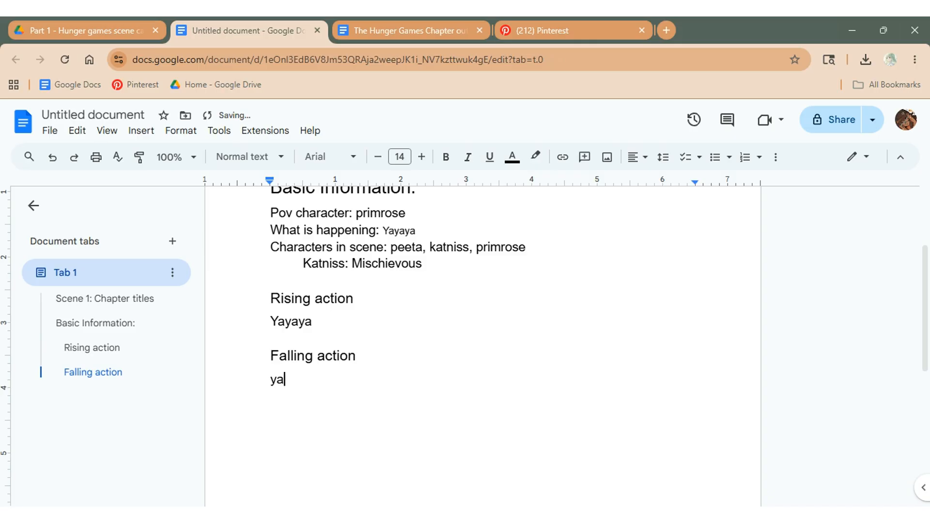
text(ayaa)
Insert a Heading 2 line "Climax:" above the Falling action heading, with the body text "yaya" under it.
click(376, 339)
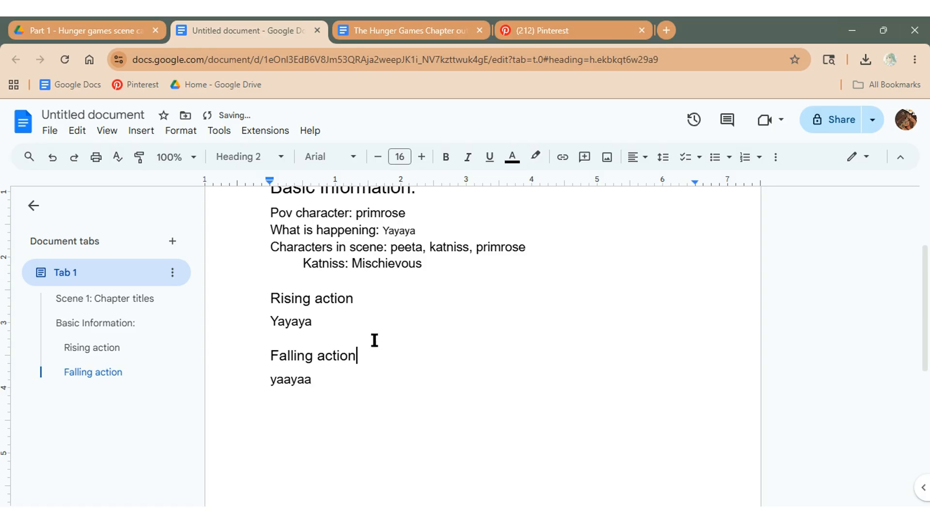
click(272, 359)
key(Return)
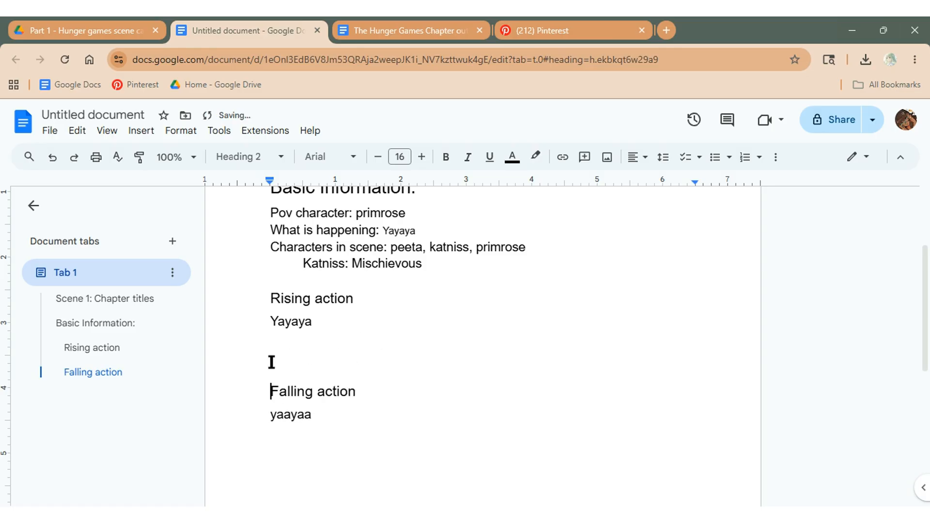
click(271, 357)
text(Climax)
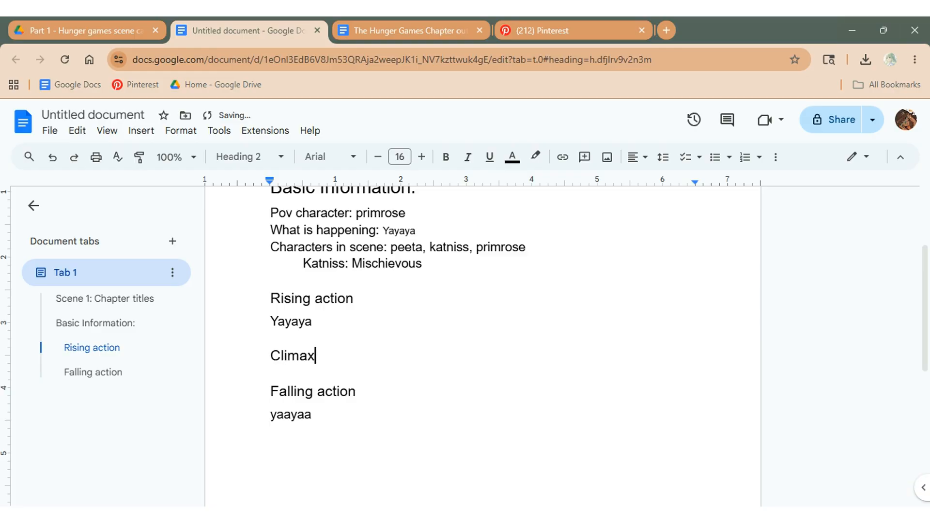
text(:)
key(Return)
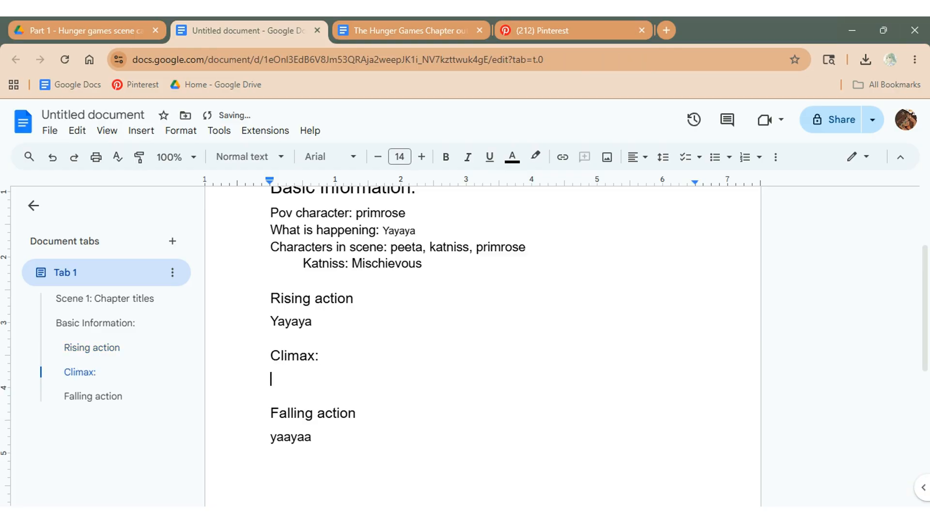
text(yaya)
Add a Heading 2 line "Questions to ask:" below the Falling action text.
click(313, 437)
key(Return)
click(226, 156)
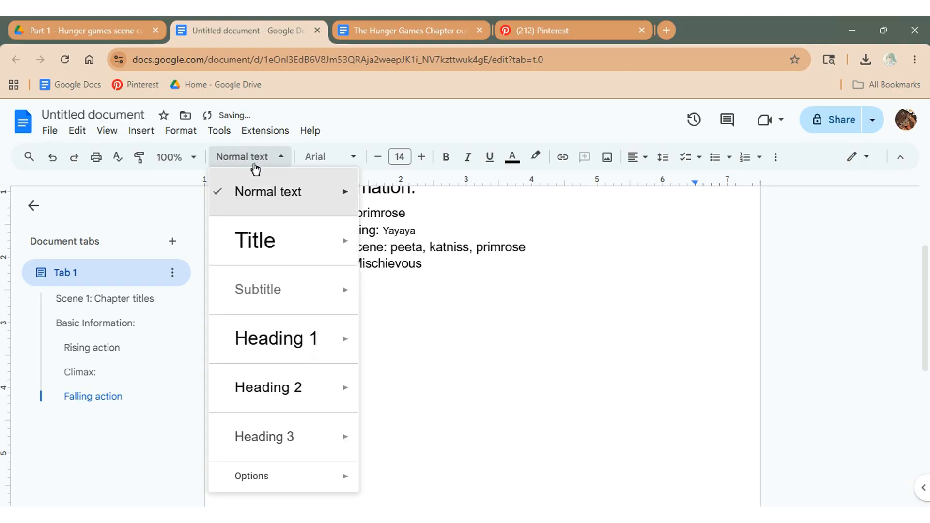
click(297, 385)
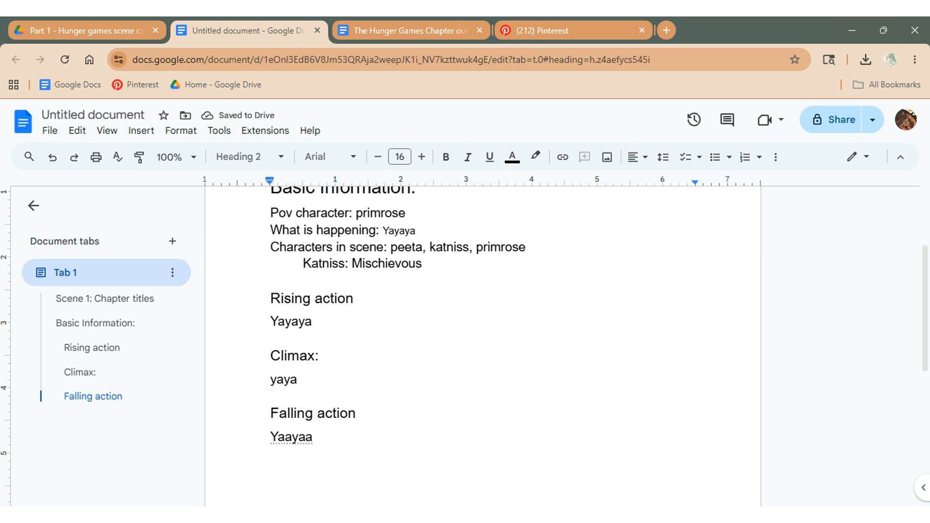
text(Quest)
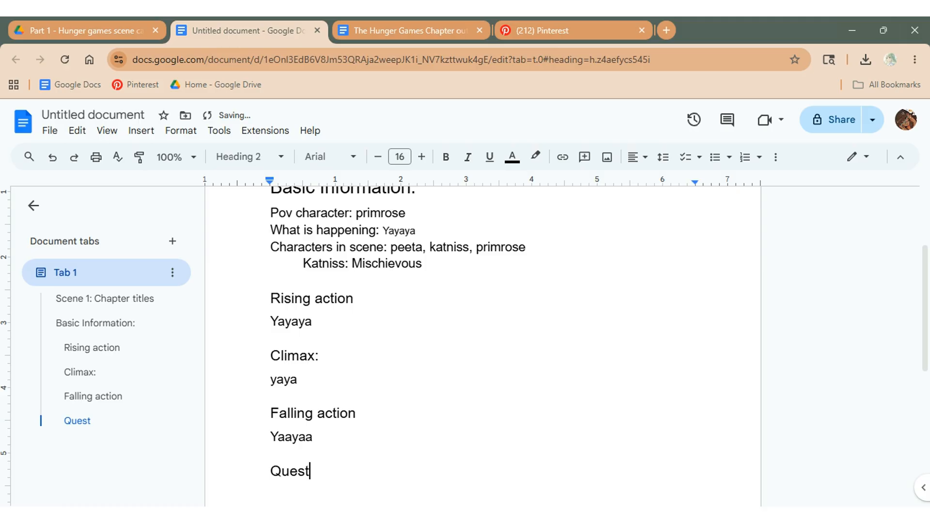
text(ions to as)
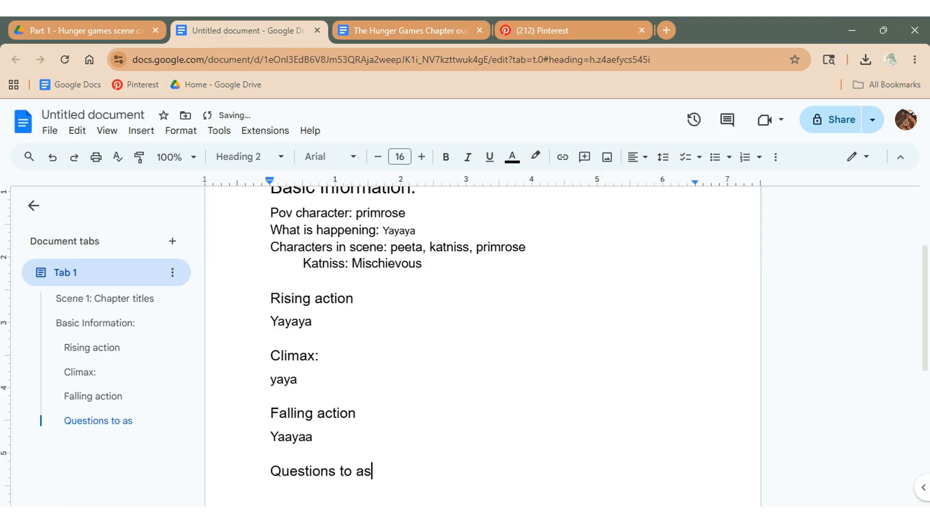
text(k:)
key(Return)
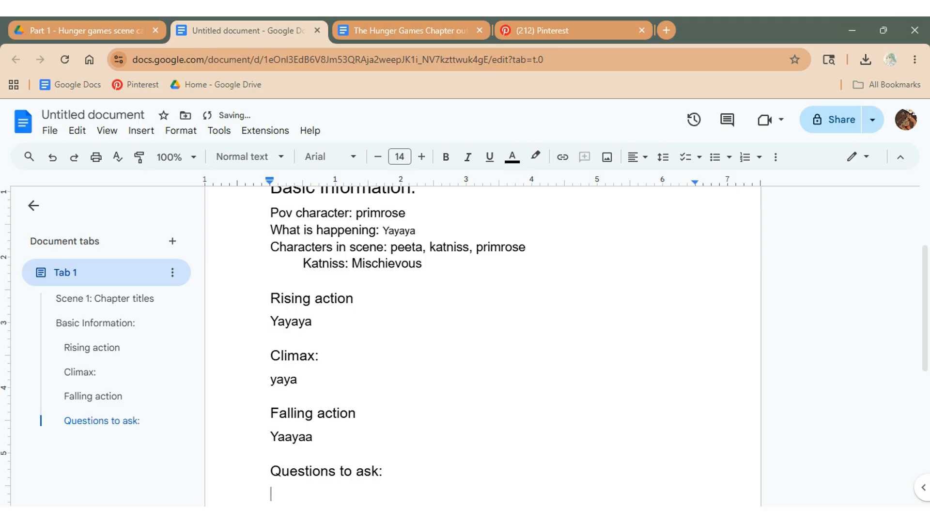
Write "Is this contributing to your story? How? Is the conflict resolved?" on one line under the Questions to ask heading.
text(Is this contrib)
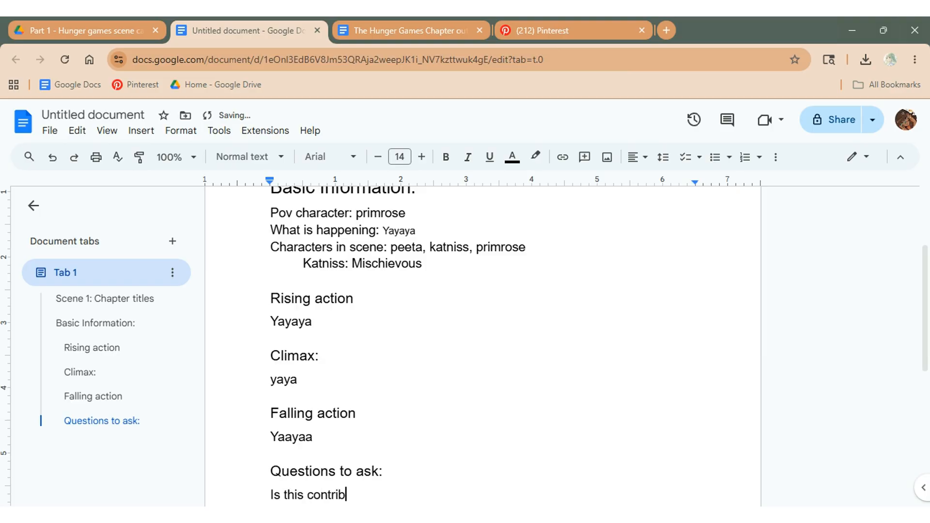
text(uting to yoru)
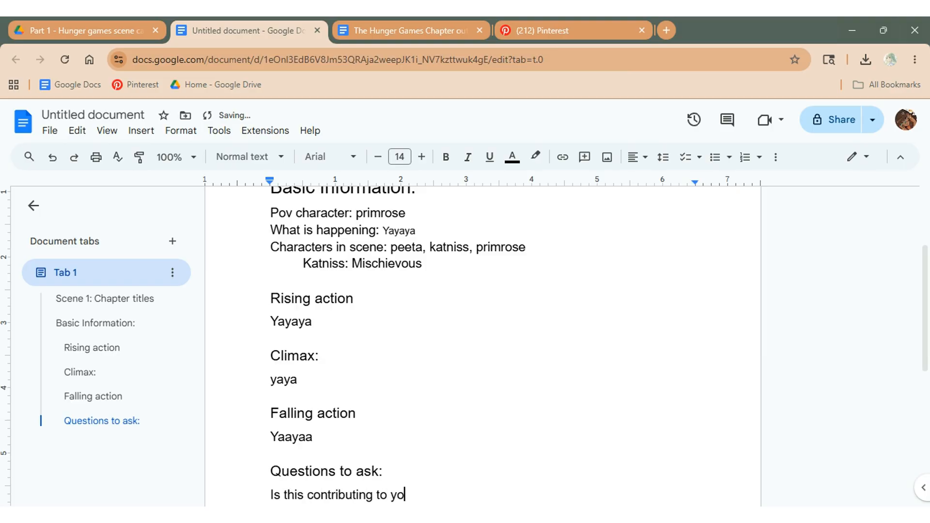
key(BackSpace)
key(BackSpace)
text(ur story? How?)
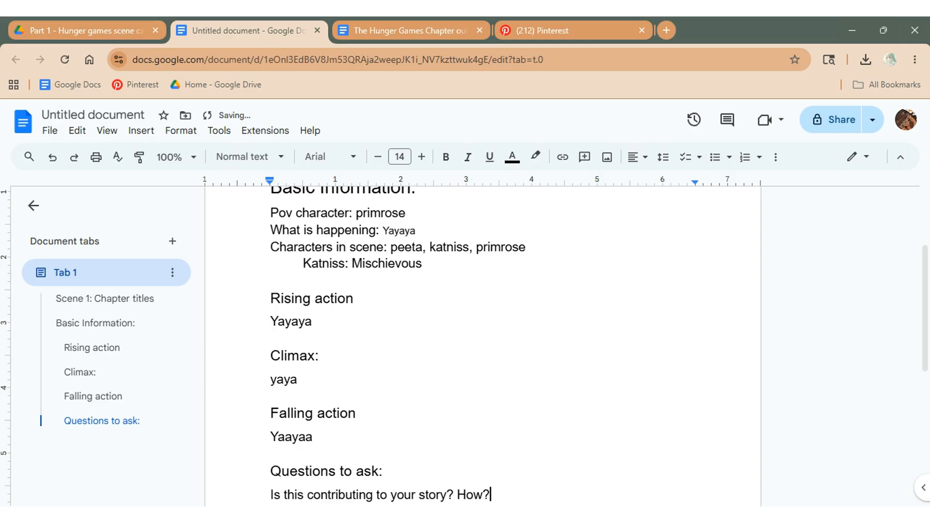
key(Return)
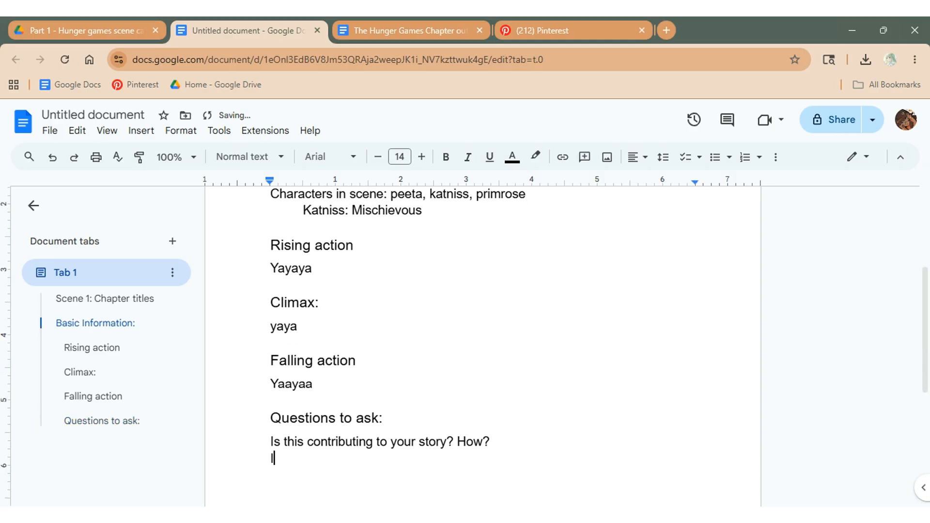
key(BackSpace)
text(Is the confl)
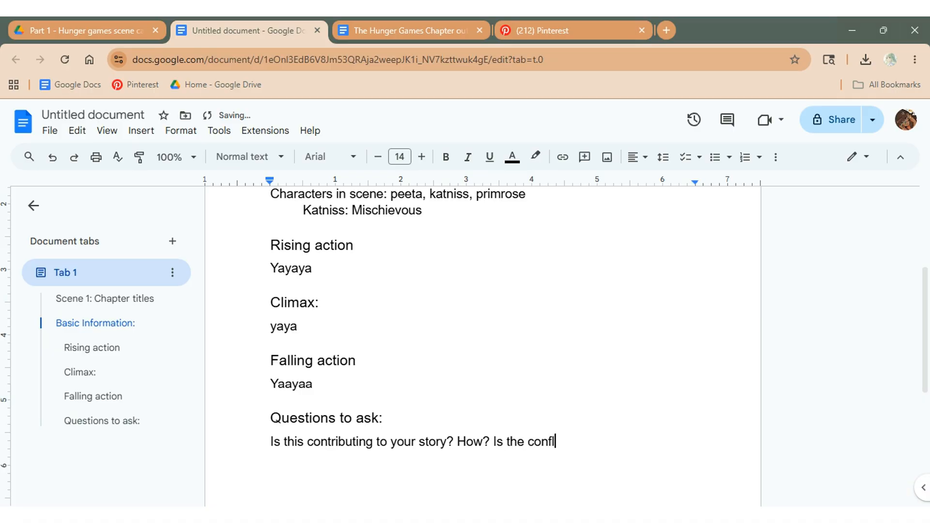
text(ict resolved?)
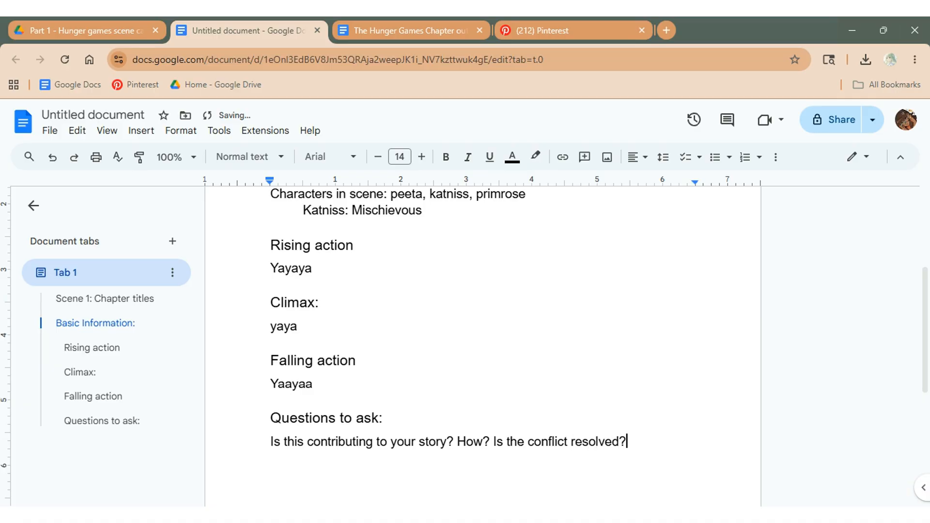
Add a Heading 2 line "Draft" below the questions, followed by a blank line and the body text "Start here...".
scroll(499, 405, down, 3)
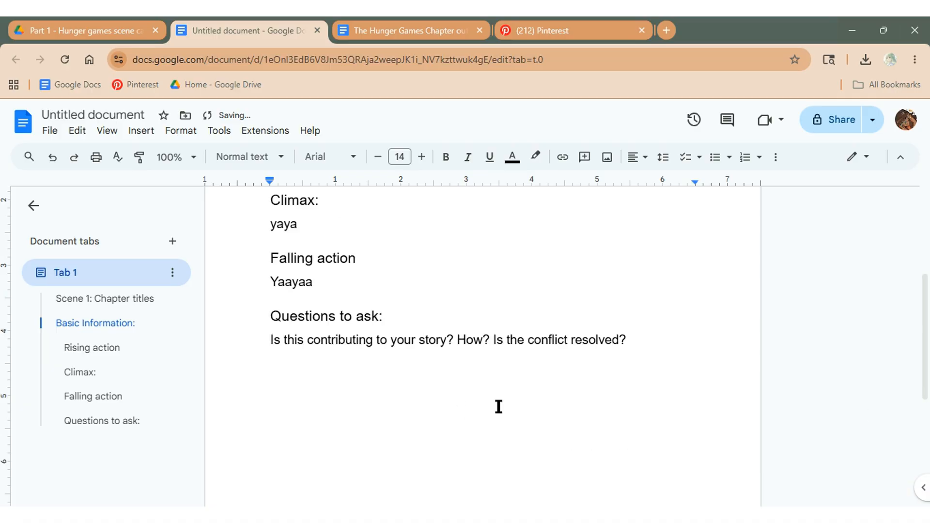
key(Return)
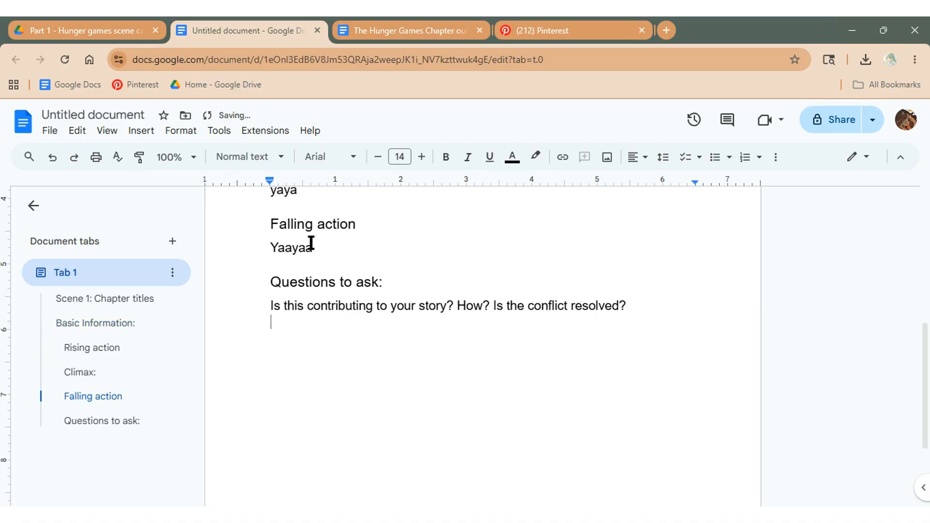
click(257, 156)
click(304, 388)
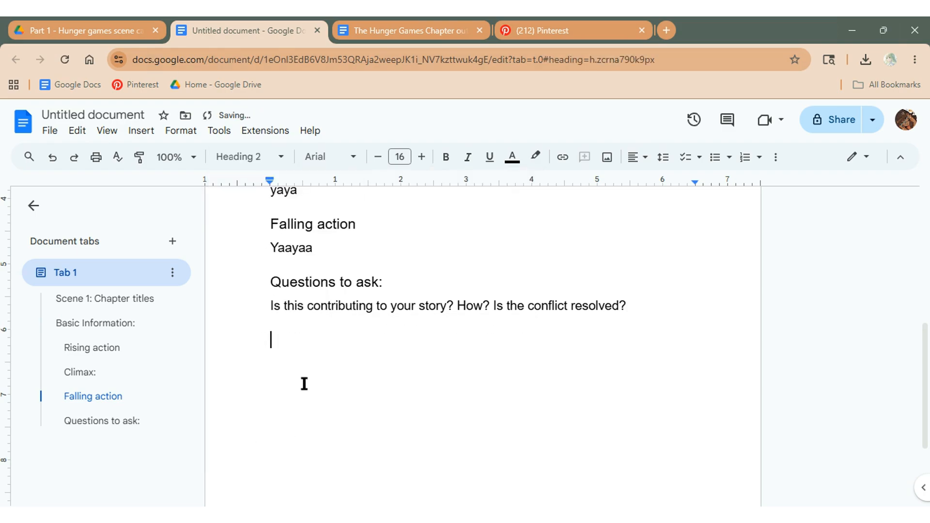
text(Draft)
key(Return)
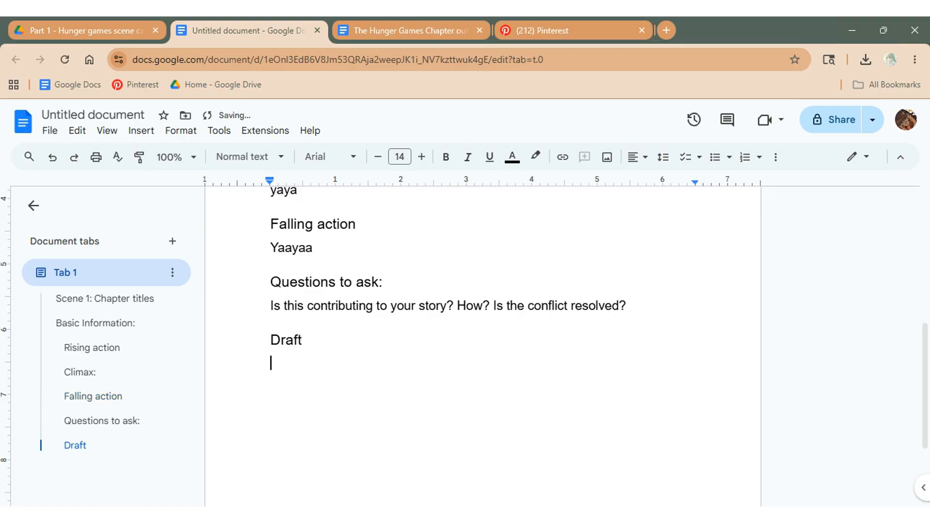
key(Return)
text(start herr)
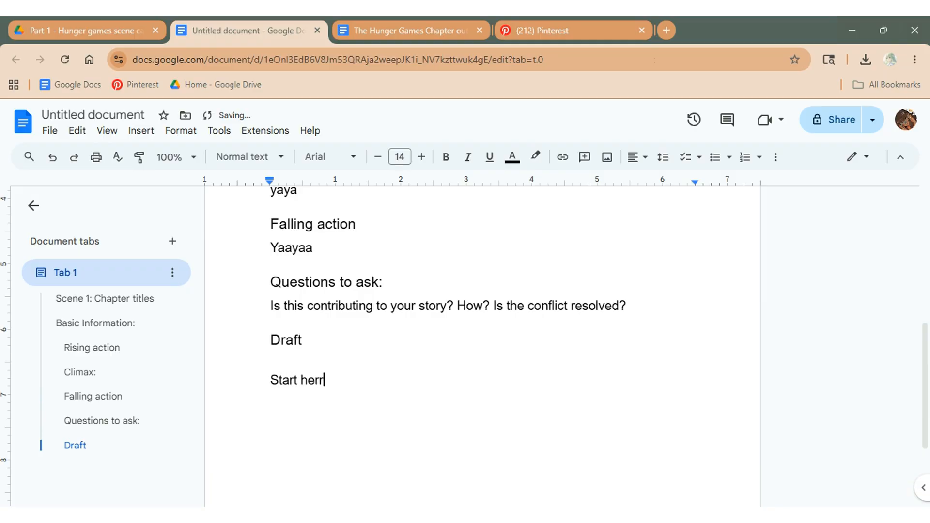
key(BackSpace)
text(e...)
Name the document "Scene 1: Chapter titles" using its suggested title.
scroll(333, 224, up, 10)
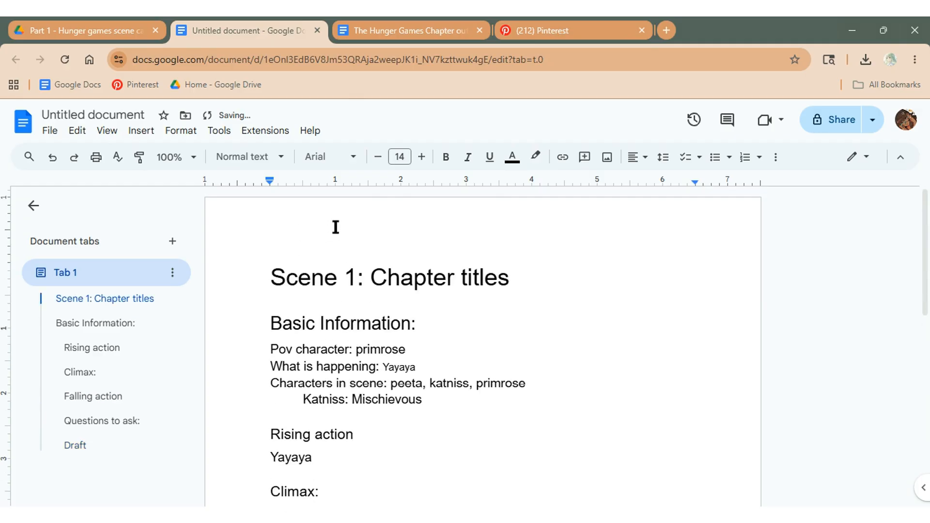
click(135, 110)
click(286, 300)
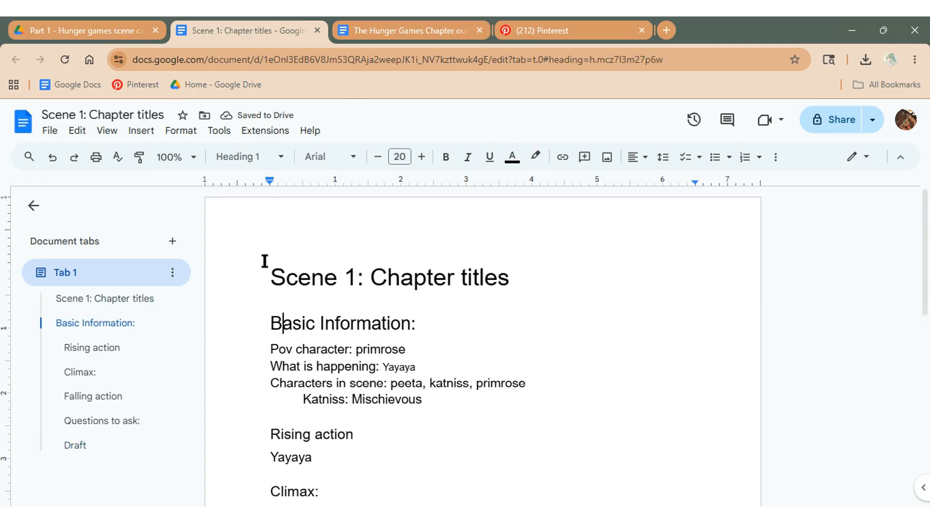
Copy the scene card from its title through the Draft heading into a new Google Docs document in the Part 1 folder.
drag(263, 260, 426, 336)
scroll(399, 407, down, 10)
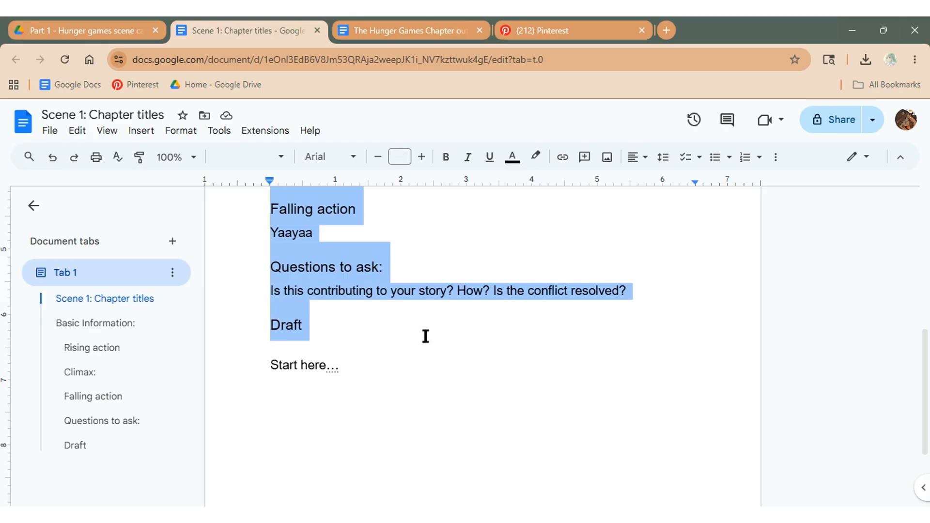
click(136, 22)
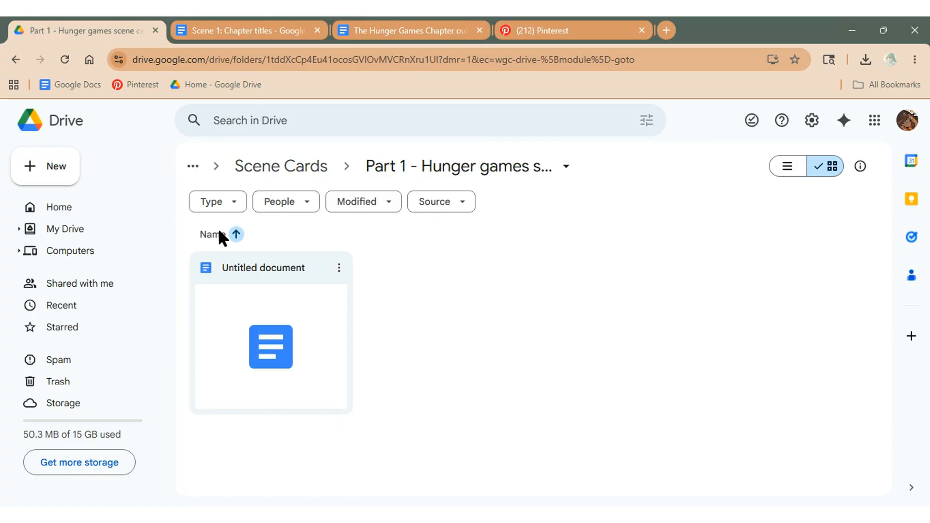
right_click(484, 268)
click(582, 392)
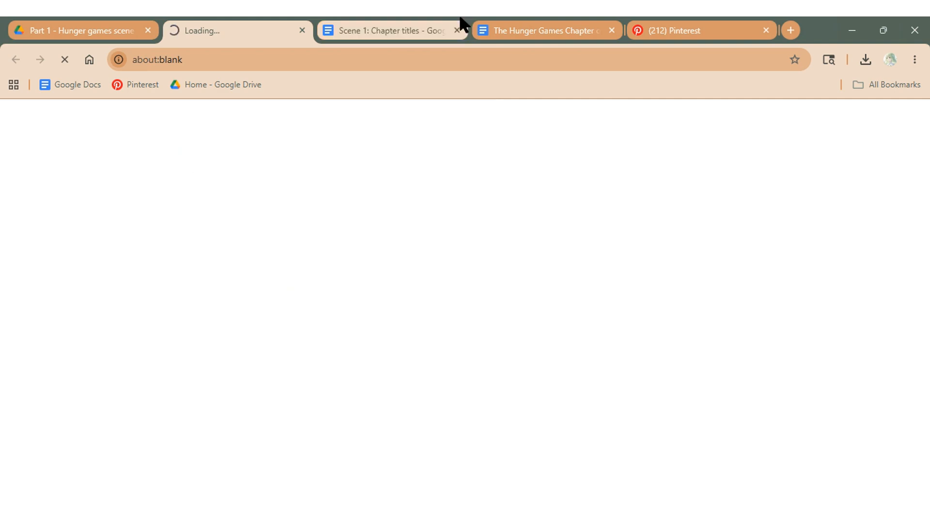
click(496, 22)
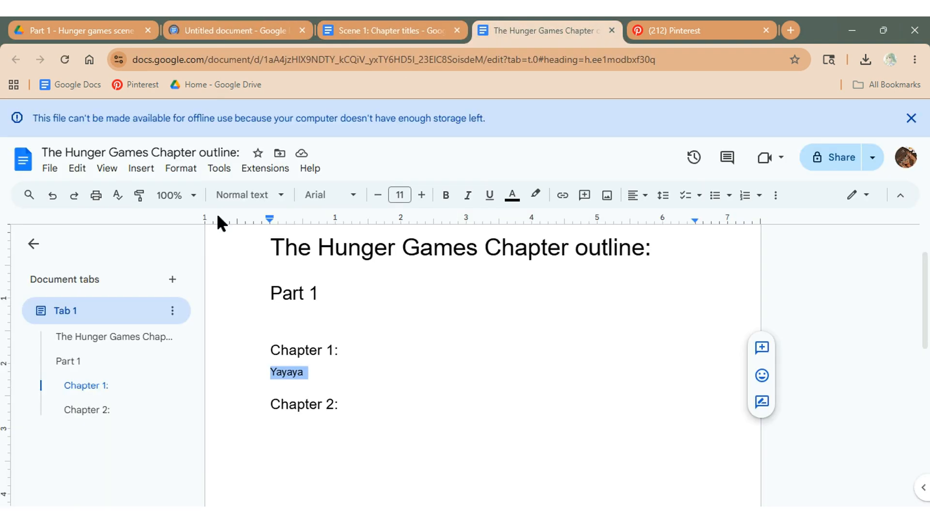
click(258, 27)
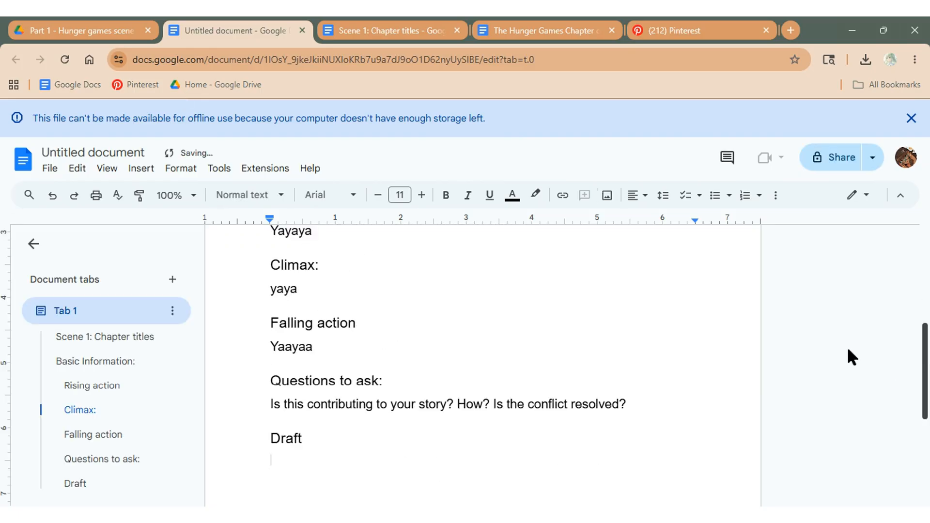
Change the scene number in the copied card's title so it reads "Scene 2: Chapter titles".
scroll(925, 254, up, 10)
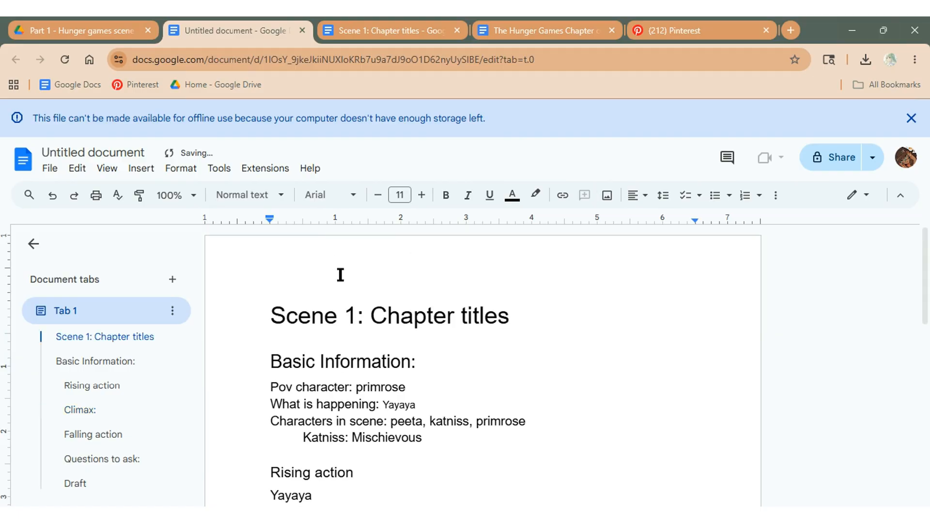
click(360, 310)
key(Right)
key(BackSpace)
text(2)
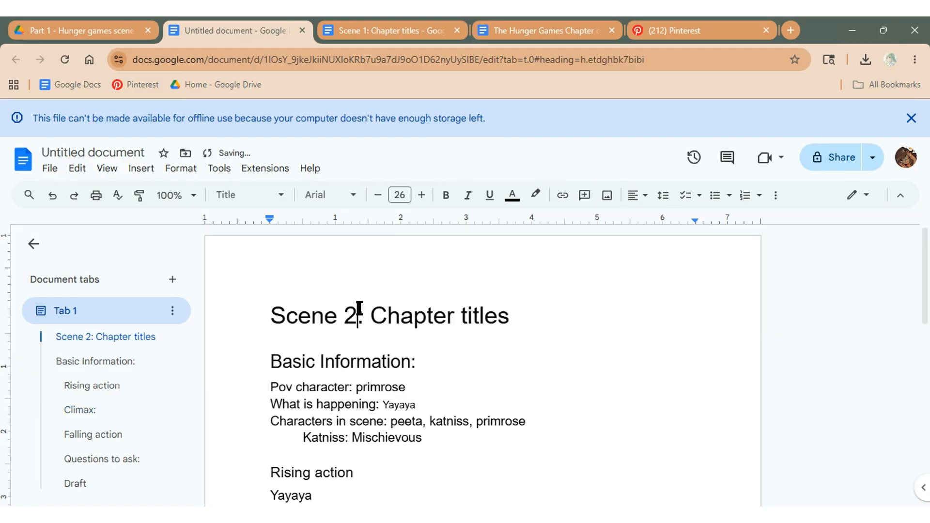
Go back to Drive, move up to The Hunger Games folder and open its Characters folder.
click(119, 26)
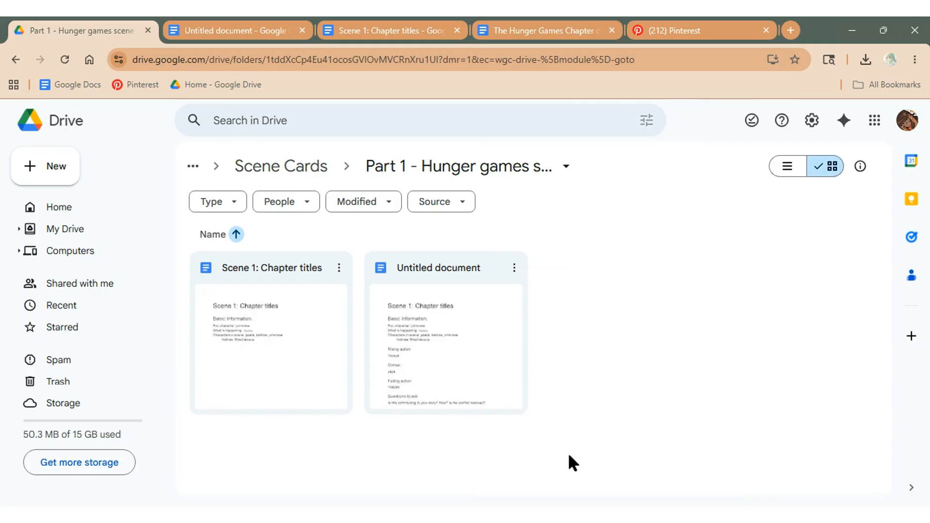
click(254, 173)
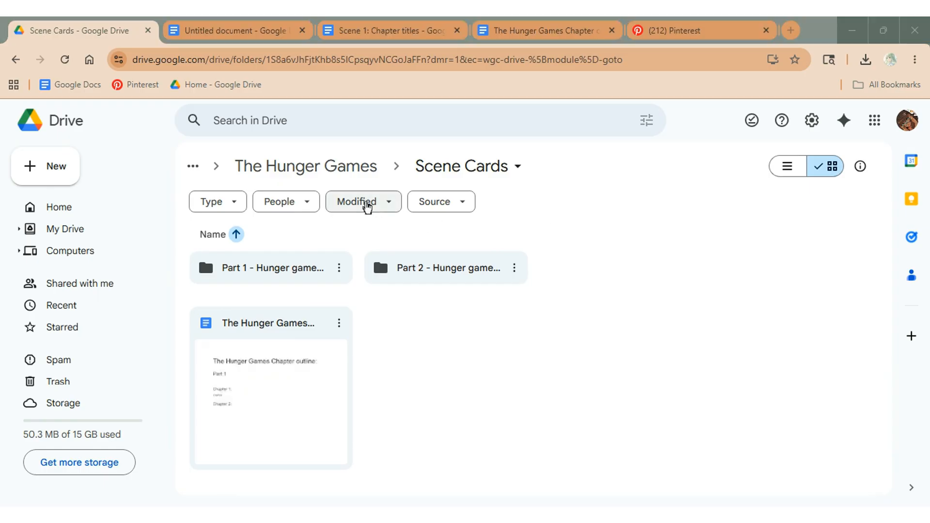
click(304, 175)
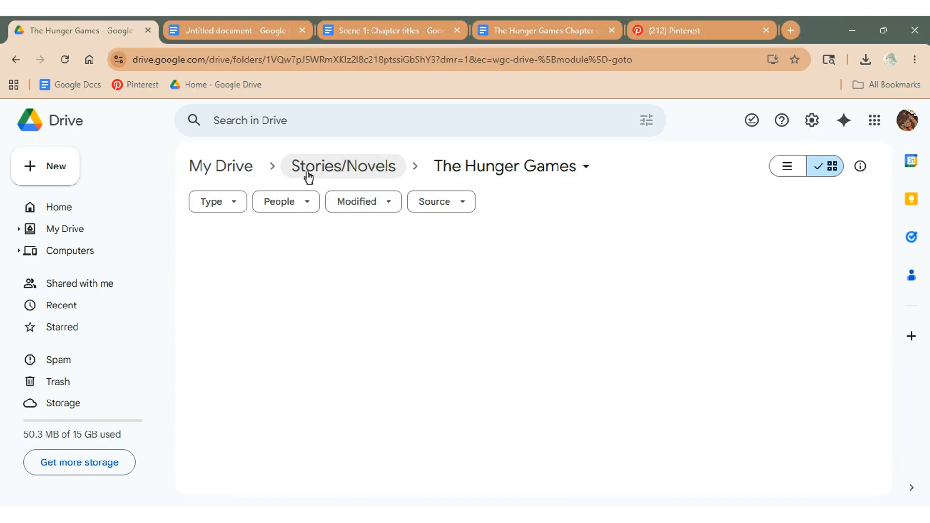
click(283, 266)
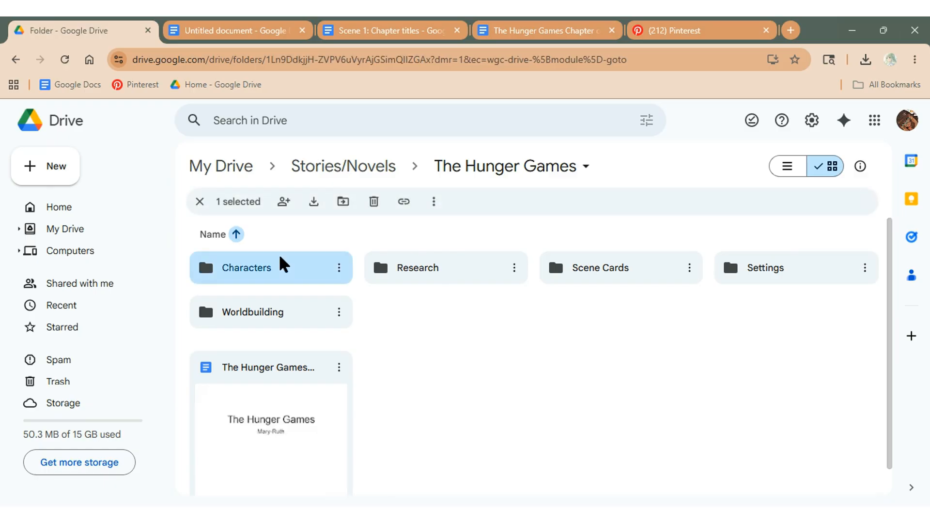
double_click(283, 265)
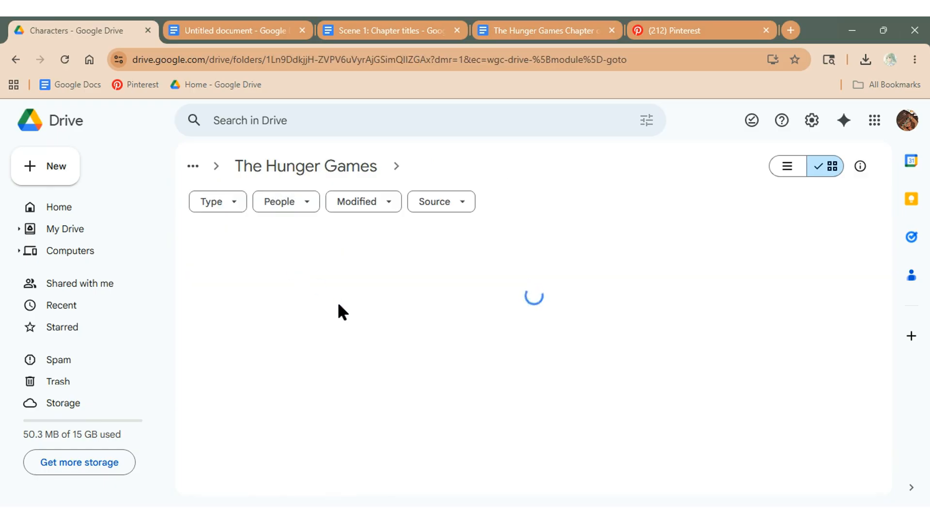
Create a folder named "Character Voice" inside the Characters folder.
right_click(504, 342)
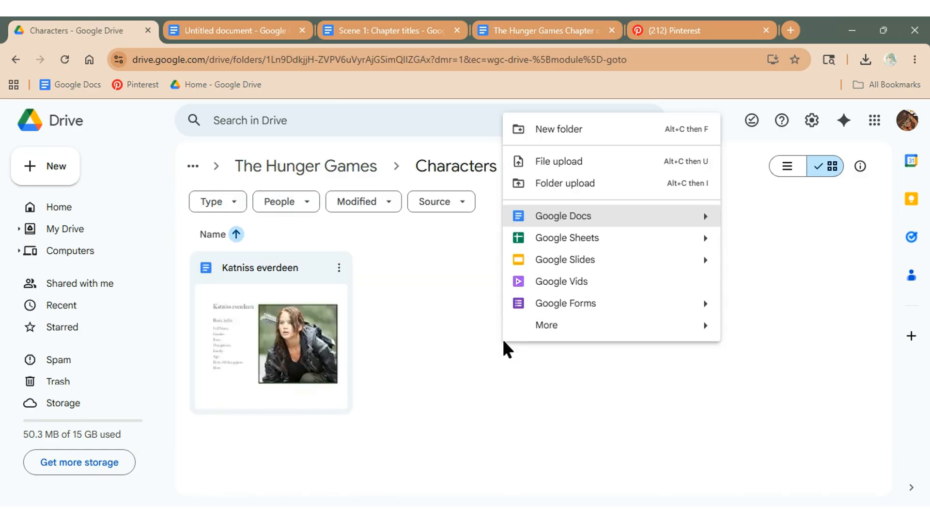
click(589, 138)
key(BackSpace)
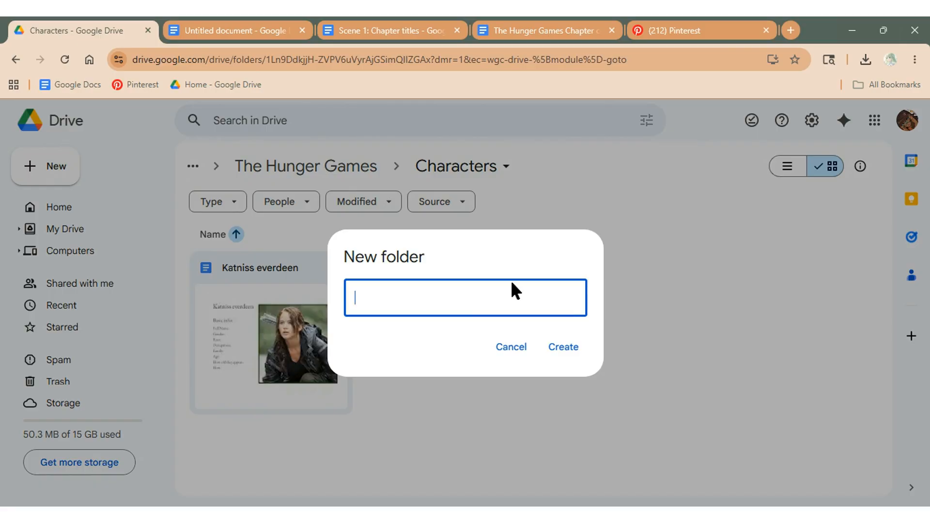
text(character V)
click(406, 297)
key(BackSpace)
text(C)
key(BackSpace)
text(ice)
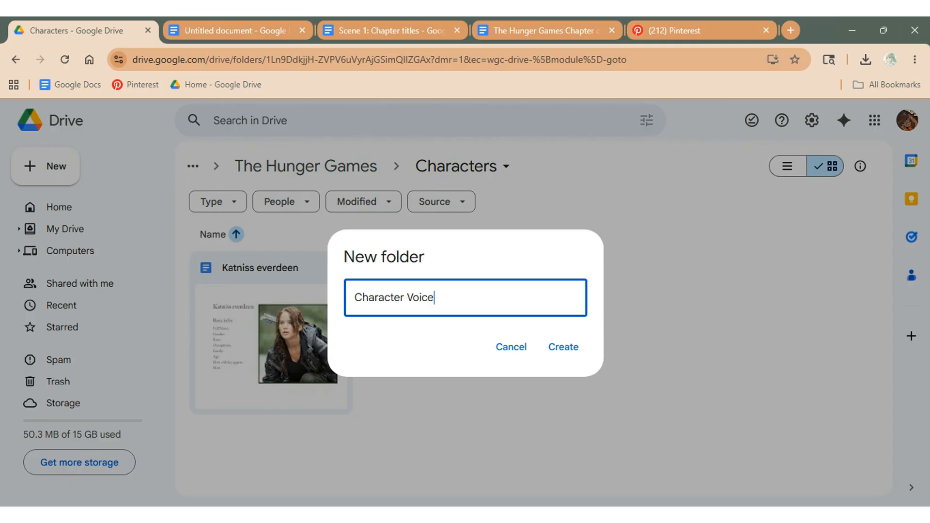
click(562, 345)
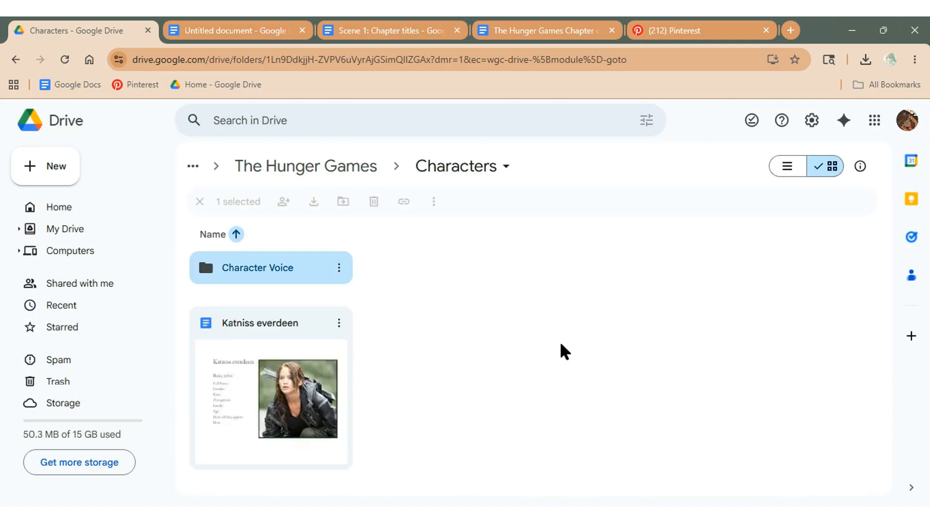
Open the Character Voice folder and try to create a new Google Docs document in it.
double_click(285, 276)
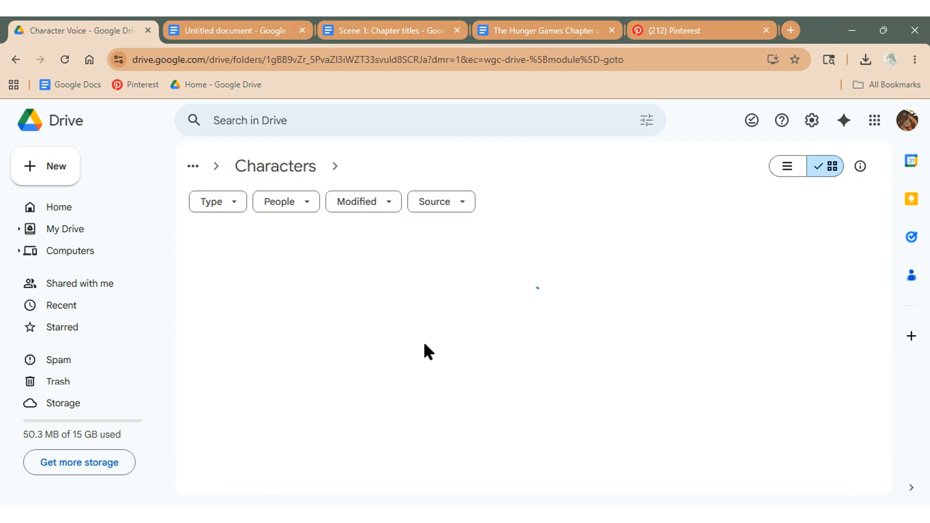
right_click(486, 384)
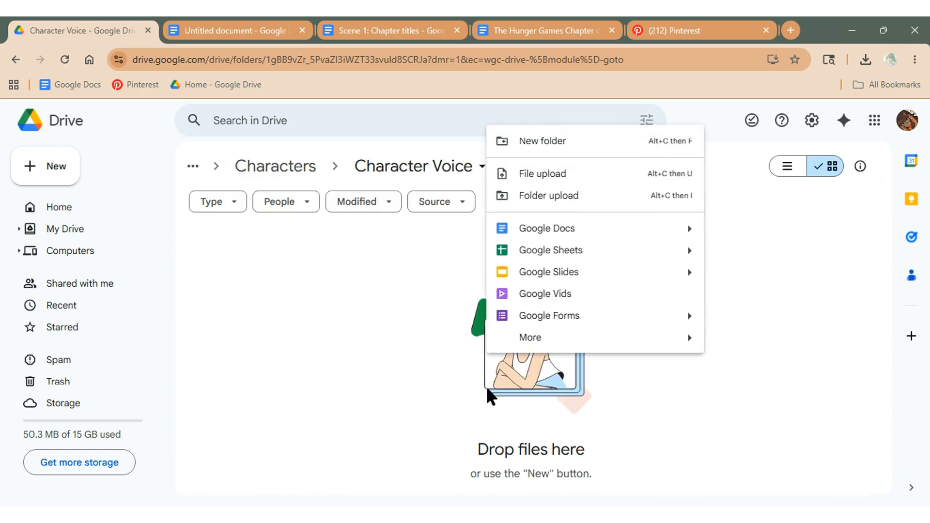
click(625, 263)
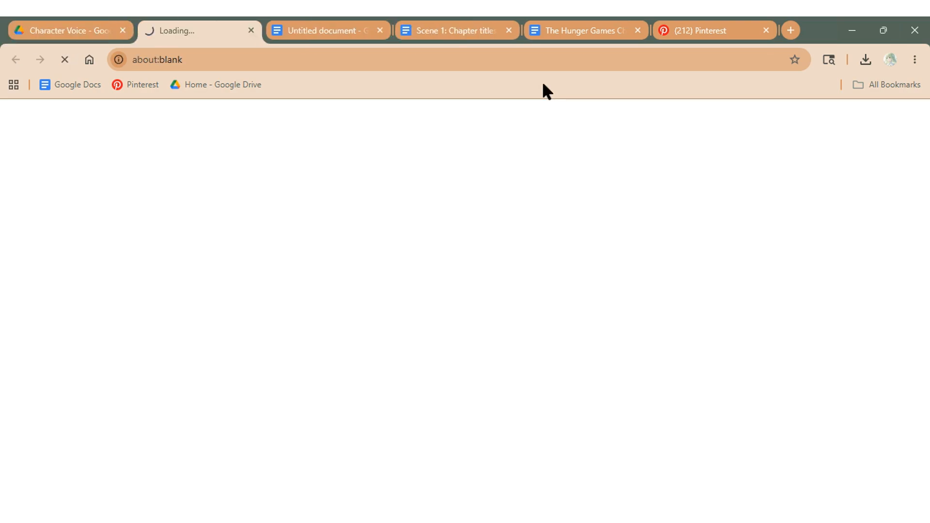
Close the scene card, chapter outline and Pinterest pages, and reload the new document's page.
click(381, 30)
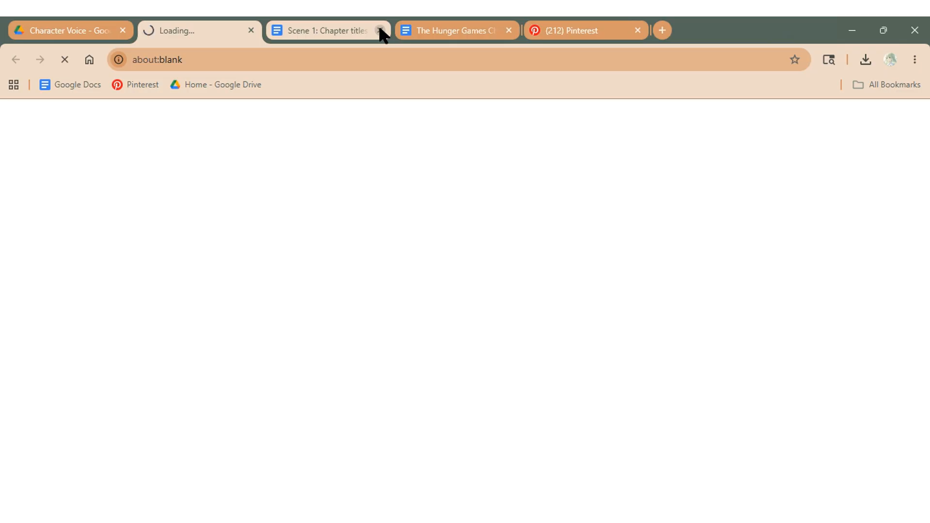
click(380, 30)
click(480, 30)
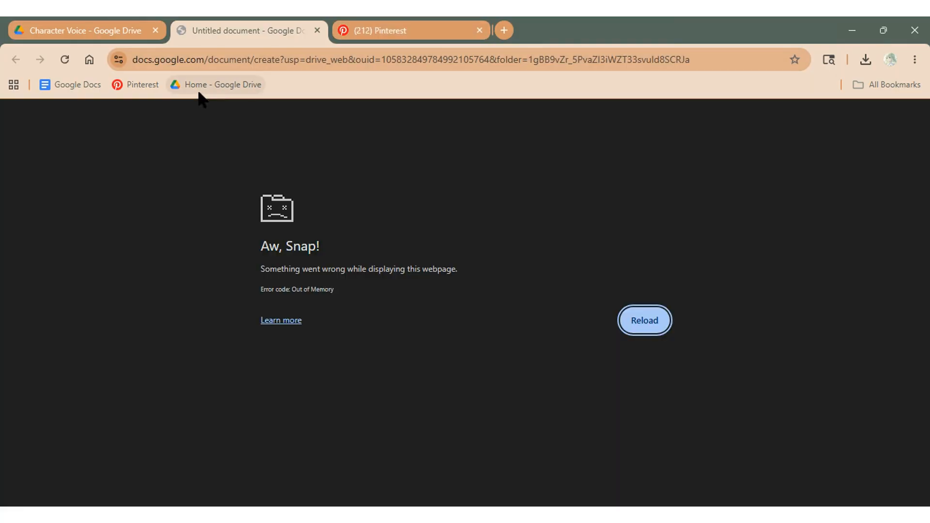
click(646, 317)
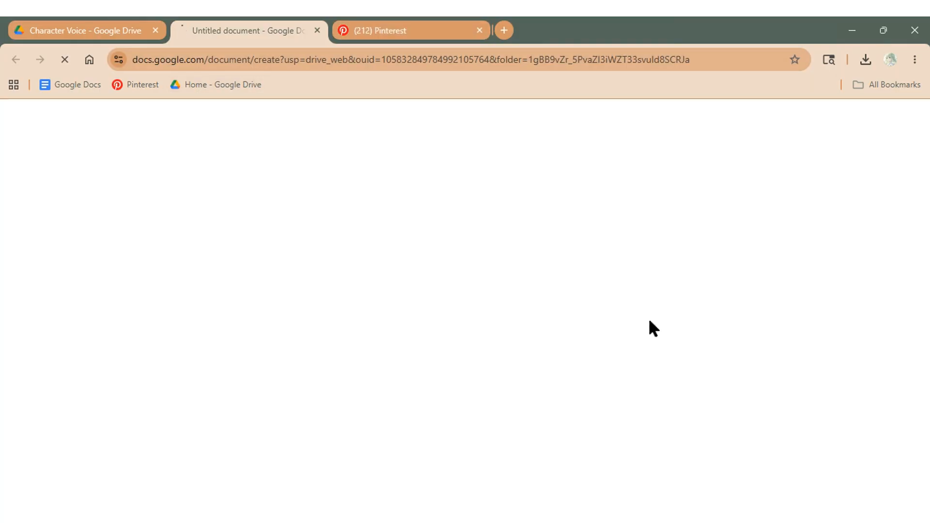
click(479, 30)
Return to the Characters folder in Drive and create a folder named "Character Fluff" in it.
click(112, 20)
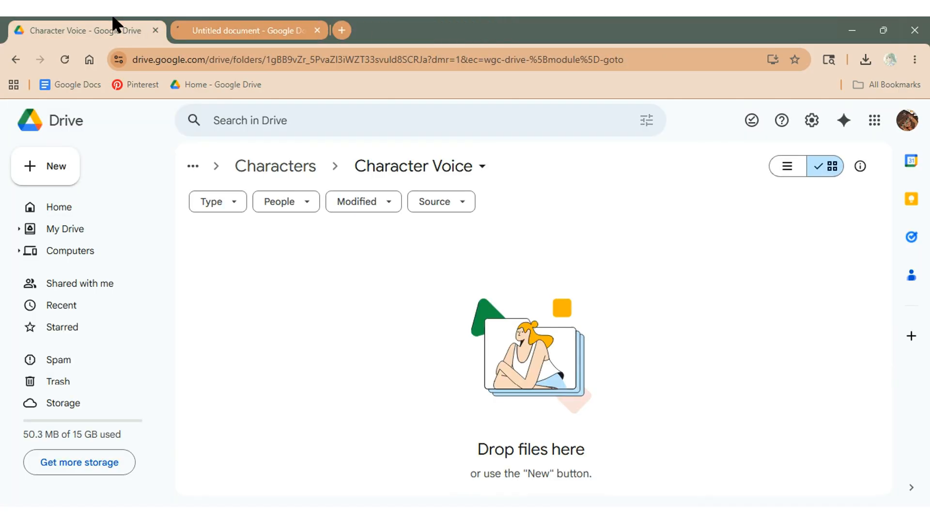
click(259, 166)
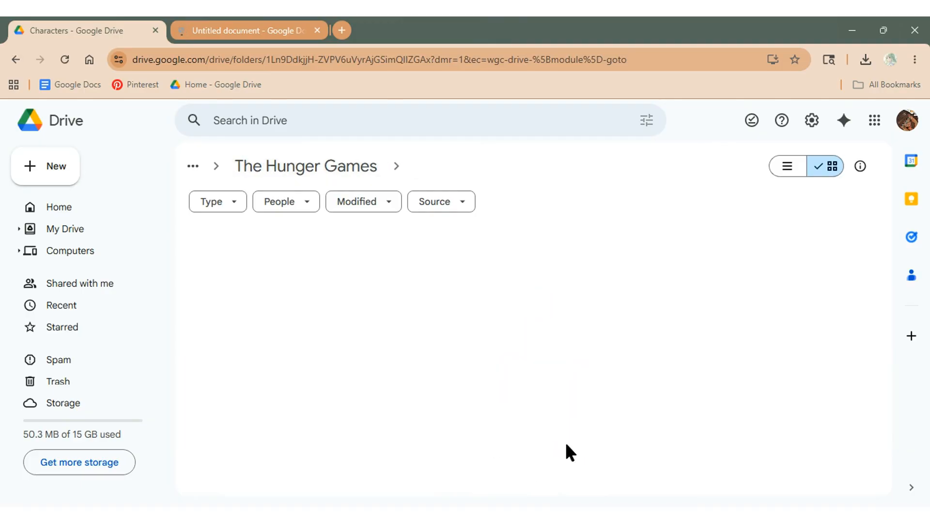
right_click(546, 383)
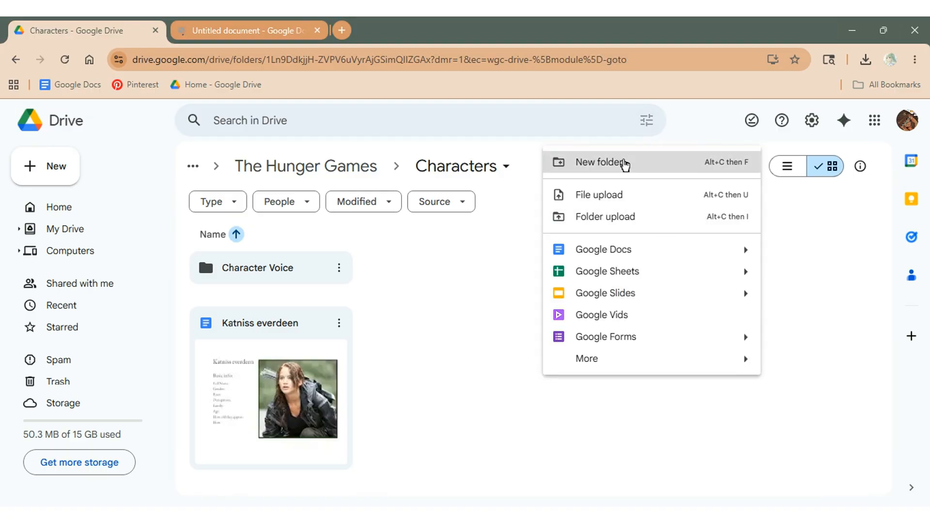
click(624, 162)
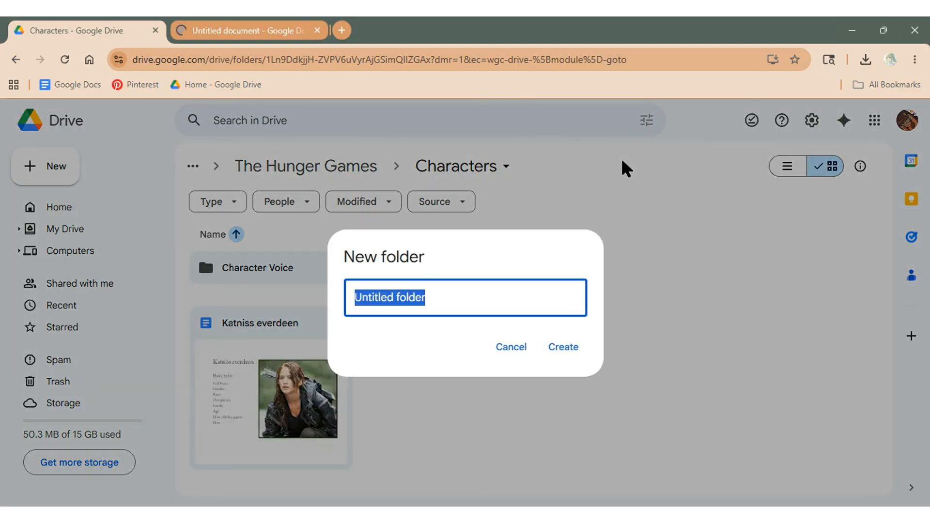
key(BackSpace)
text(Chara)
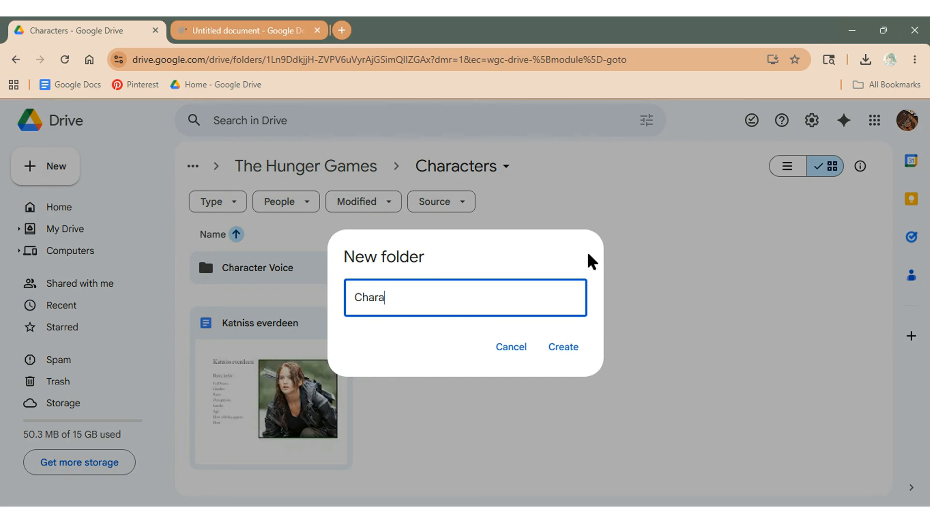
text(cter fluff)
key(BackSpace)
text(Fluff)
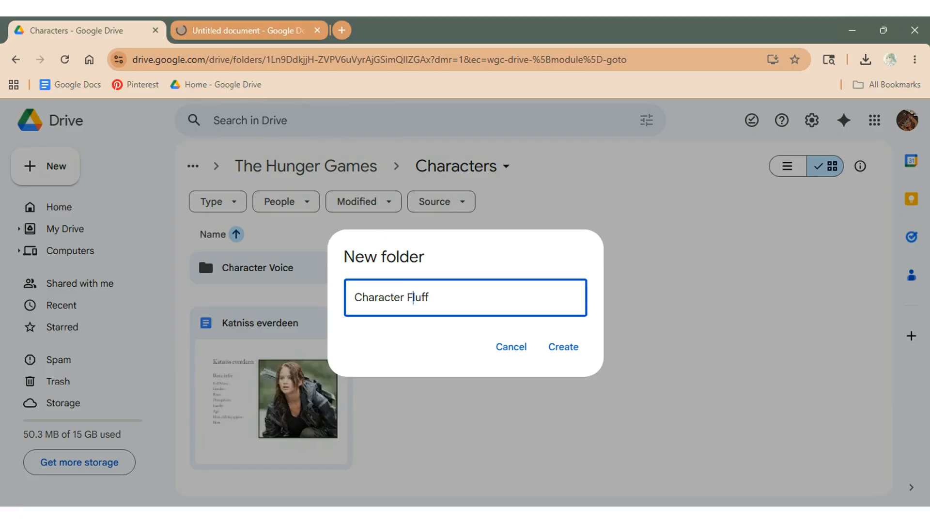
click(569, 347)
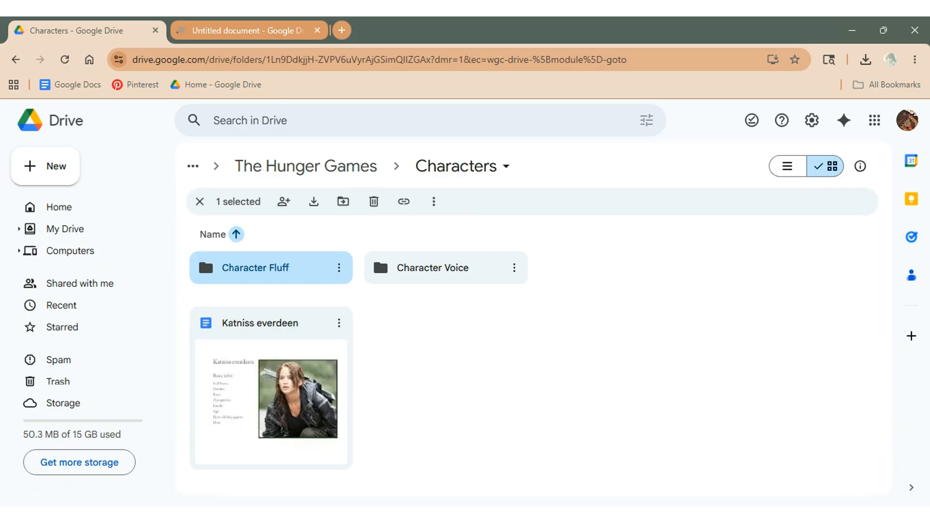
Look inside the Character Fluff folder and return to the Characters folder.
click(594, 398)
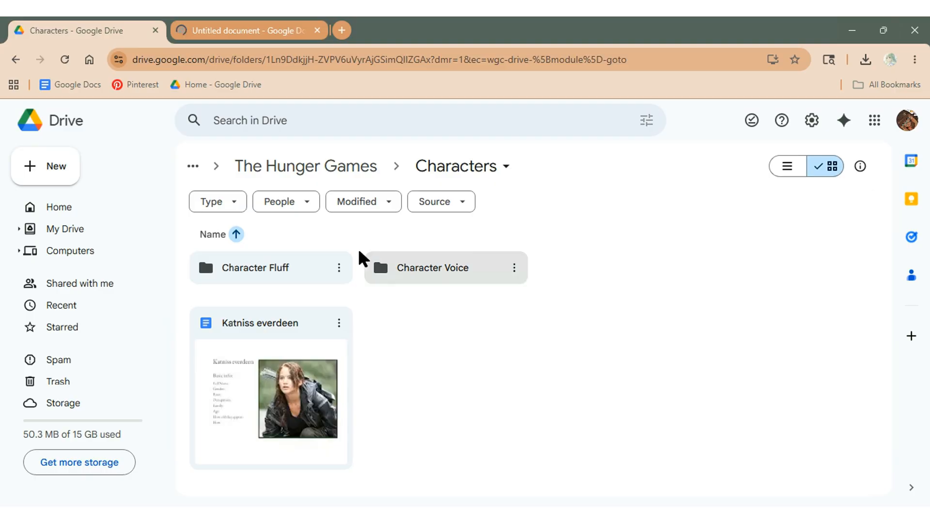
double_click(303, 265)
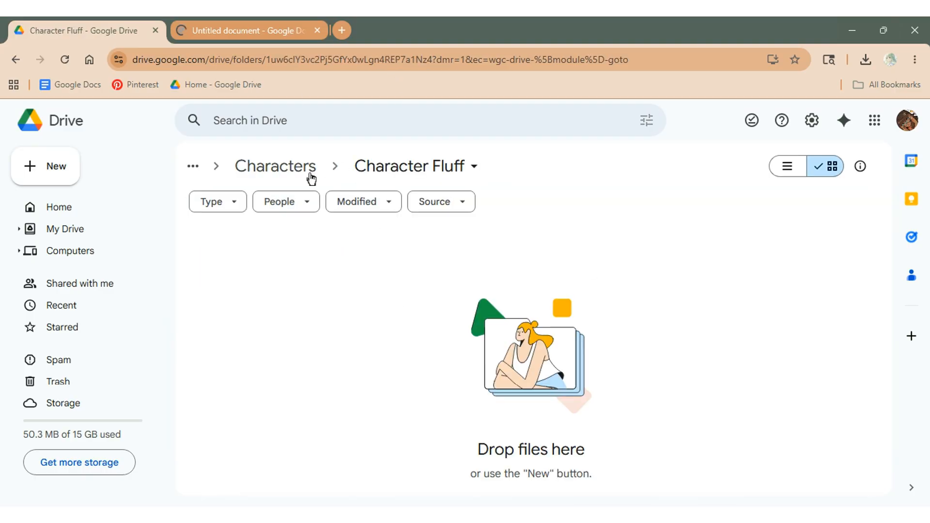
click(292, 169)
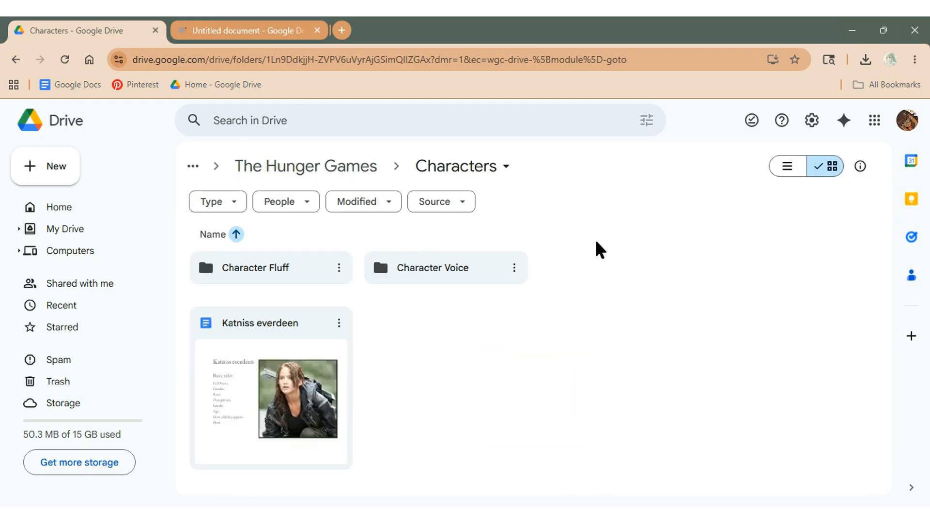
Go up to The Hunger Games folder, close the untitled document's page and bookmark the folder in the browser.
click(333, 169)
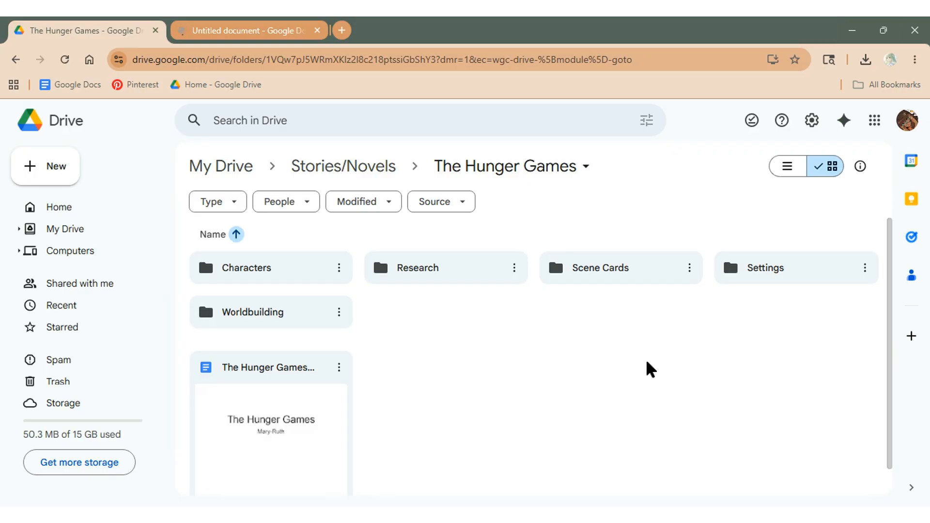
click(317, 30)
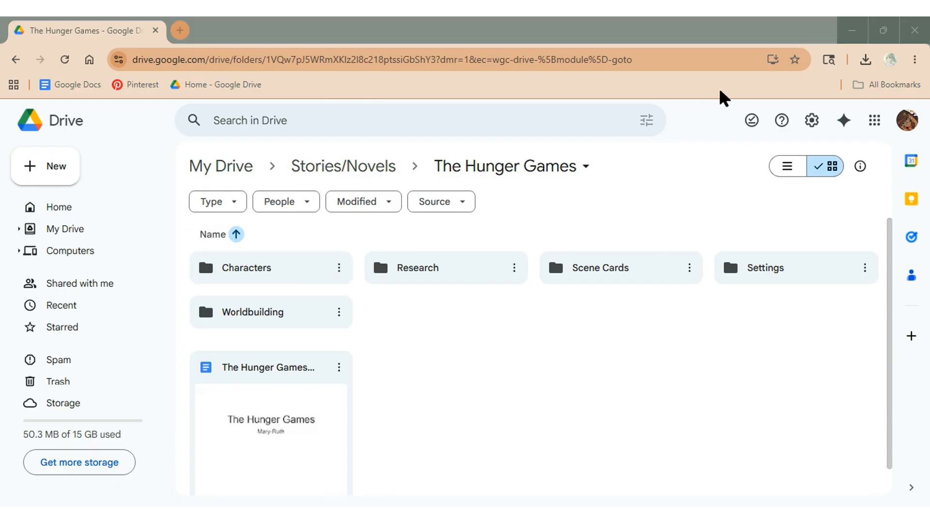
click(794, 59)
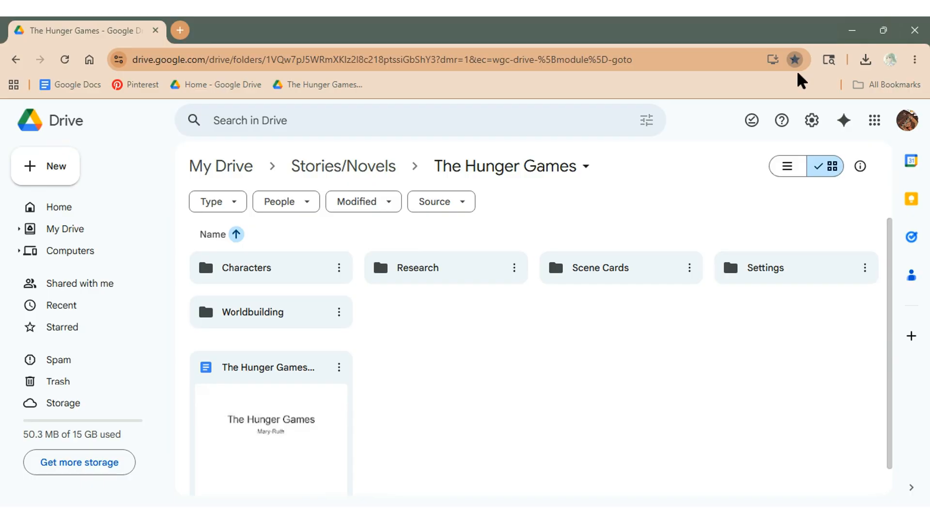